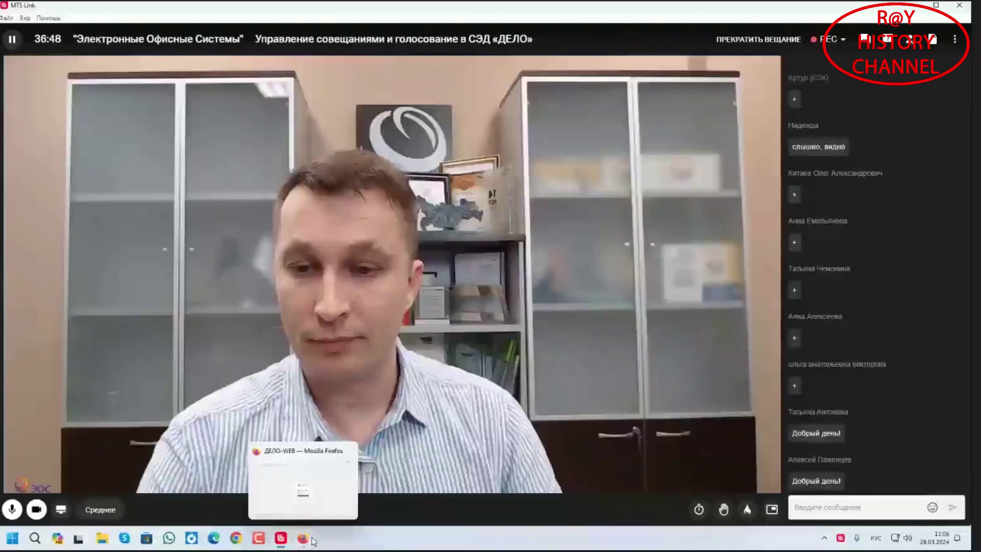
Sign in to ДЕЛО-WEB with the demo user's login and password, without saving the password
click(311, 539)
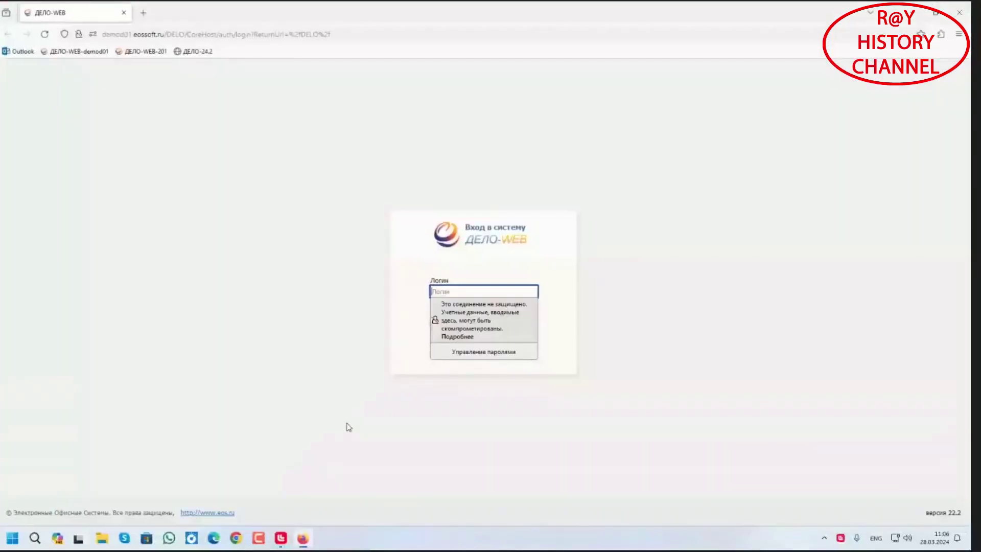
click(644, 266)
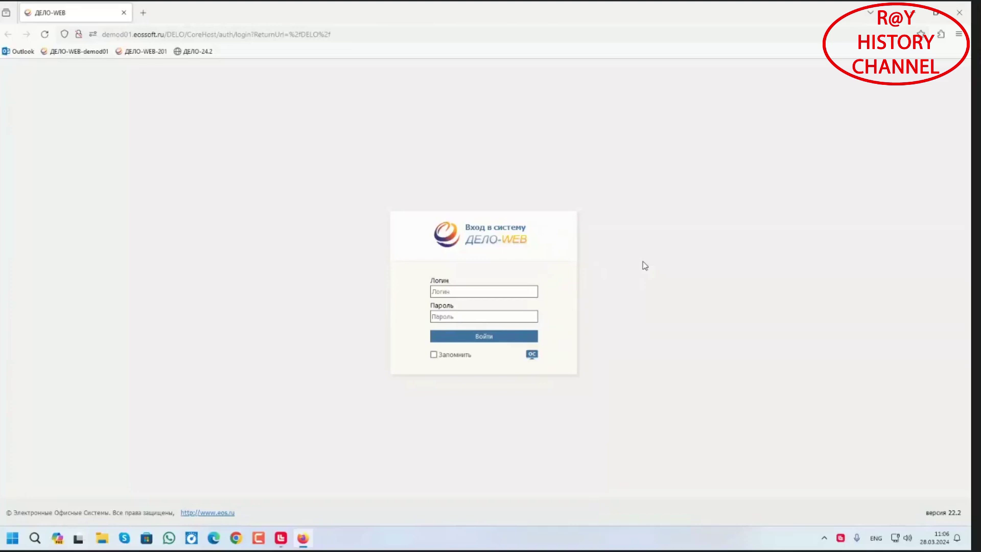
click(500, 292)
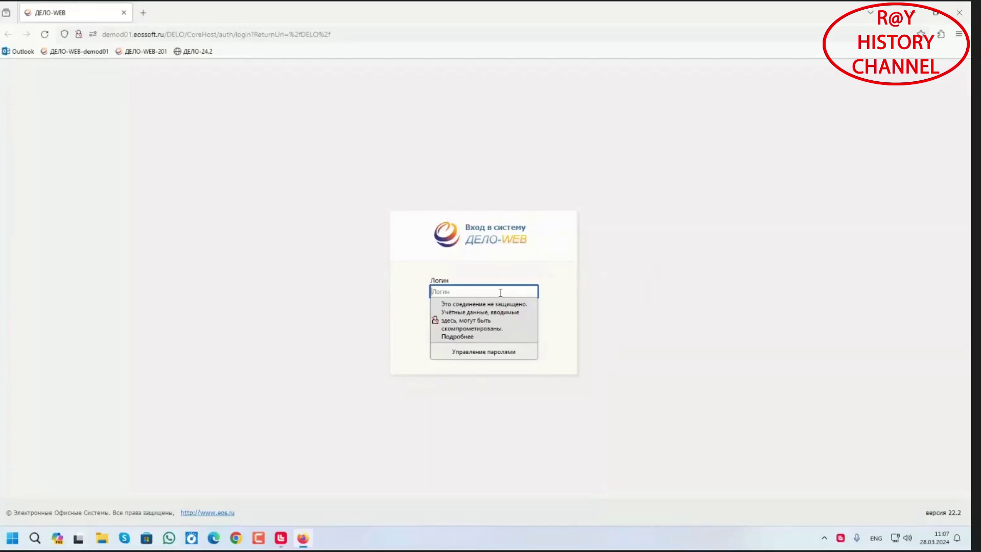
text(г)
key(BackSpace)
key(alt+shift)
text(user1)
key(Tab)
text(11)
key(Return)
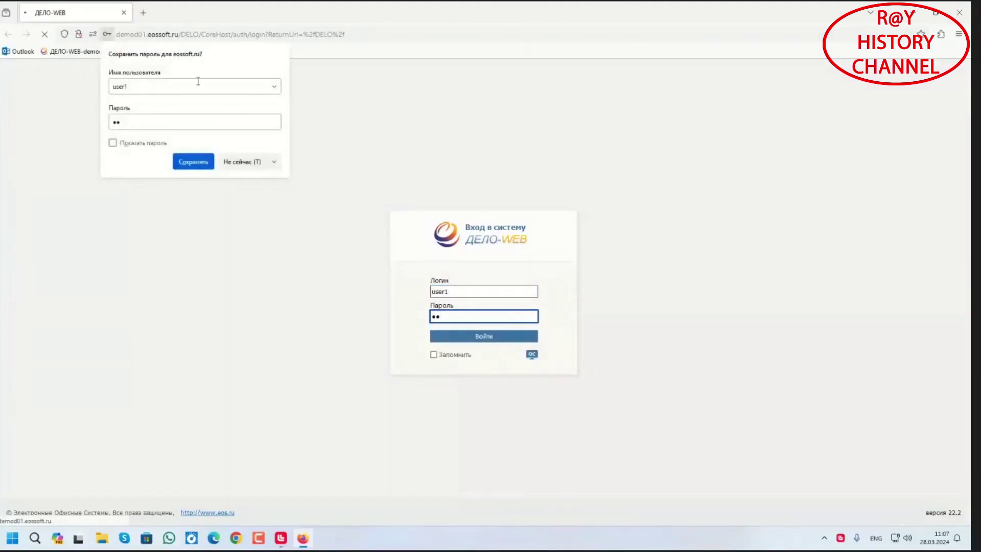
click(243, 162)
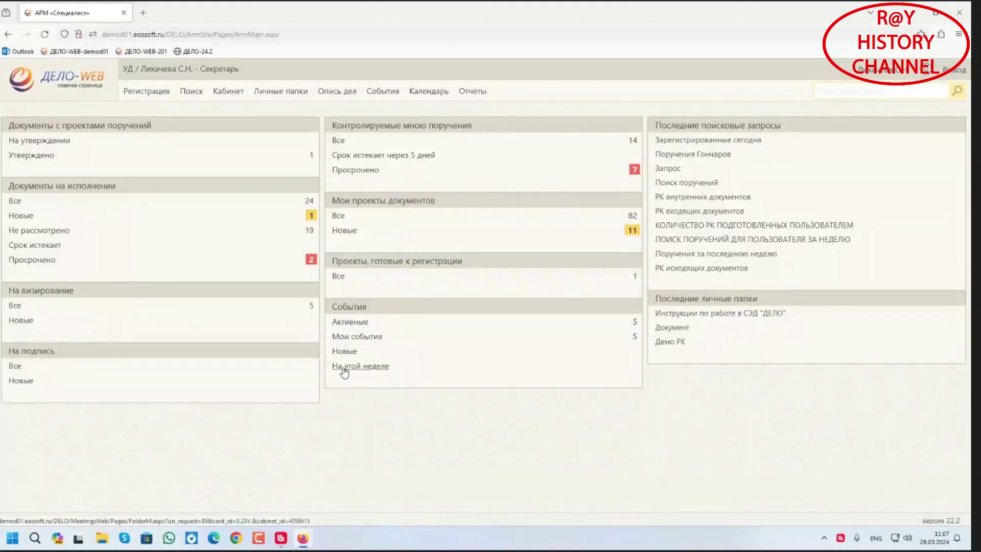
Open the События list from the dashboard's events summary
click(388, 94)
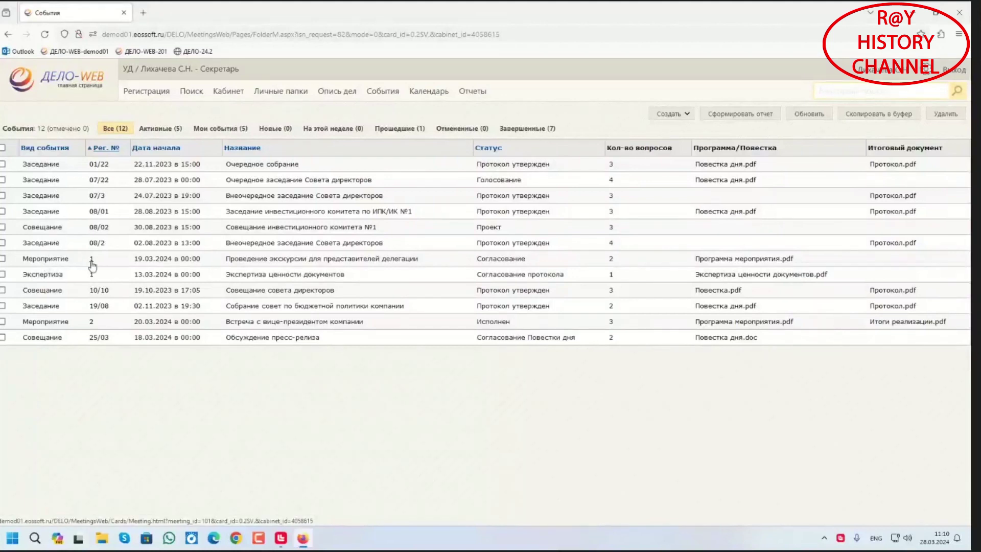
Open the excursion event's card from the Events list
click(91, 260)
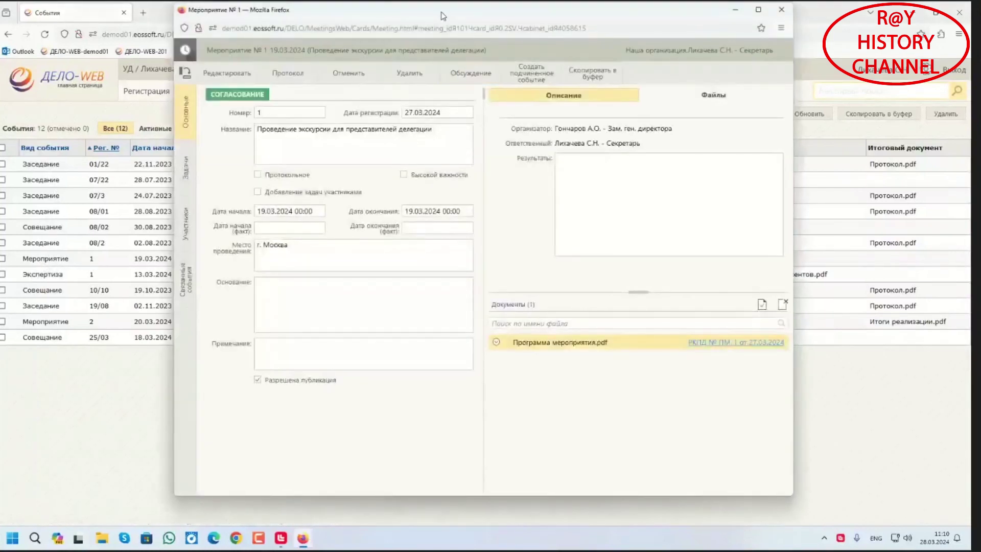
drag(442, 16, 460, 26)
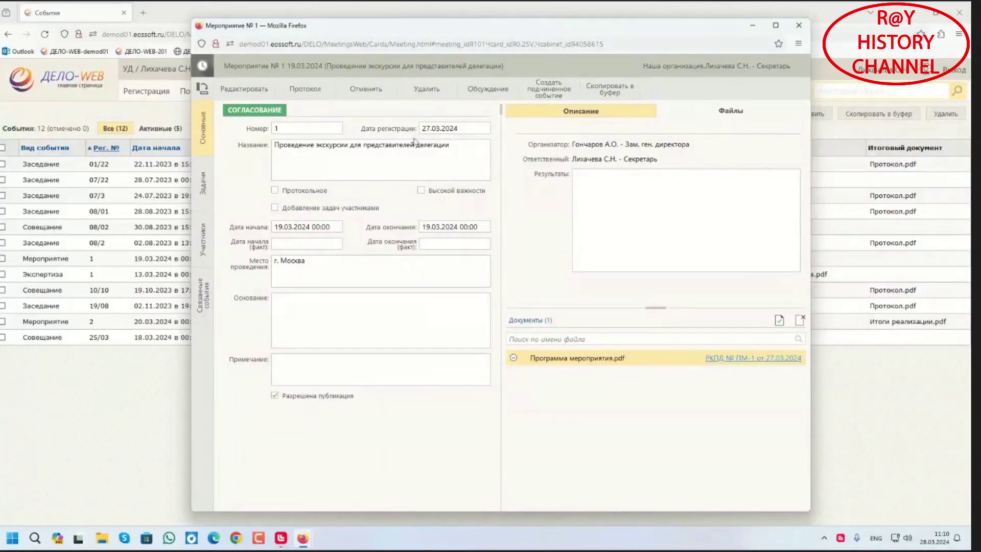
click(202, 197)
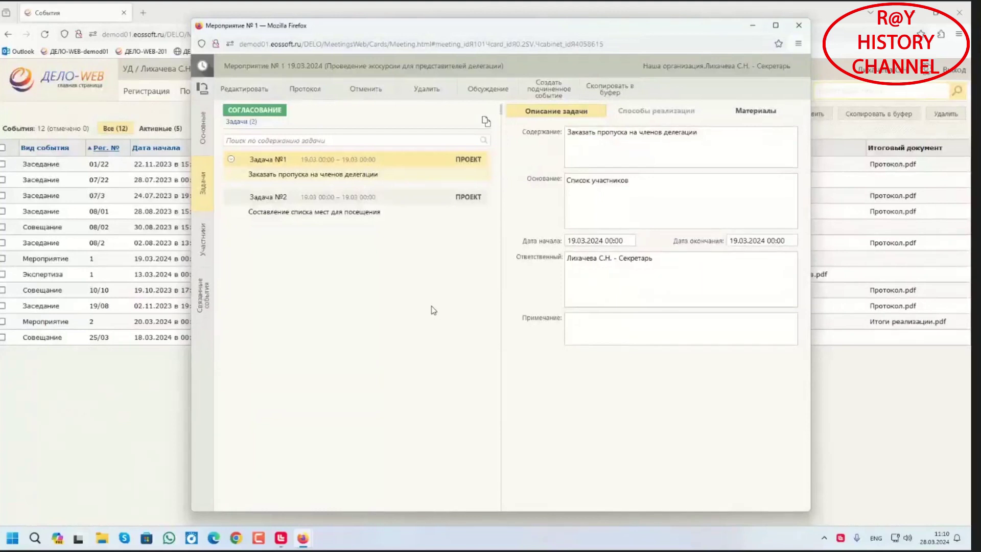
drag(556, 28, 402, 35)
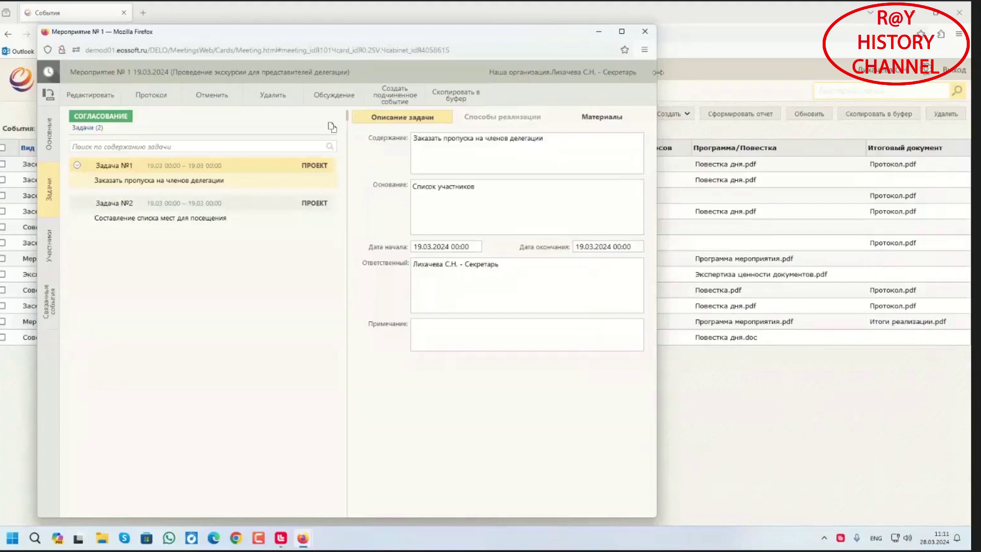
click(644, 31)
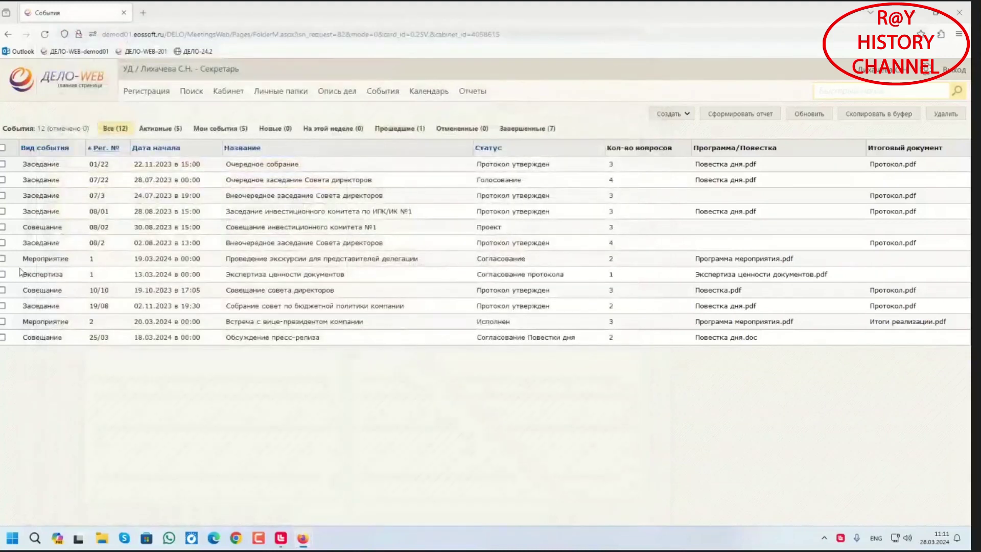
Open the Экспертиза ценности документов event card and show its Вопросы tab
click(92, 276)
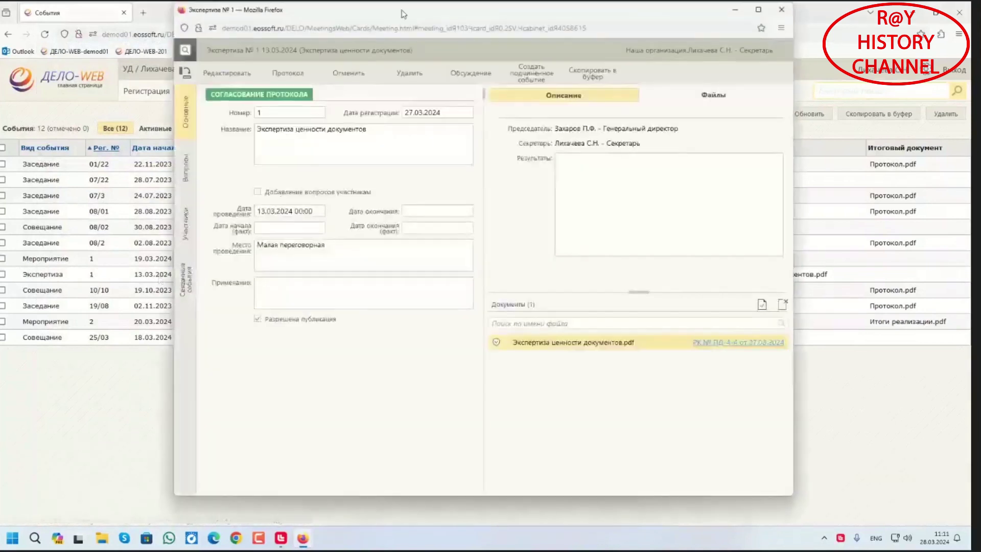
drag(401, 15, 432, 26)
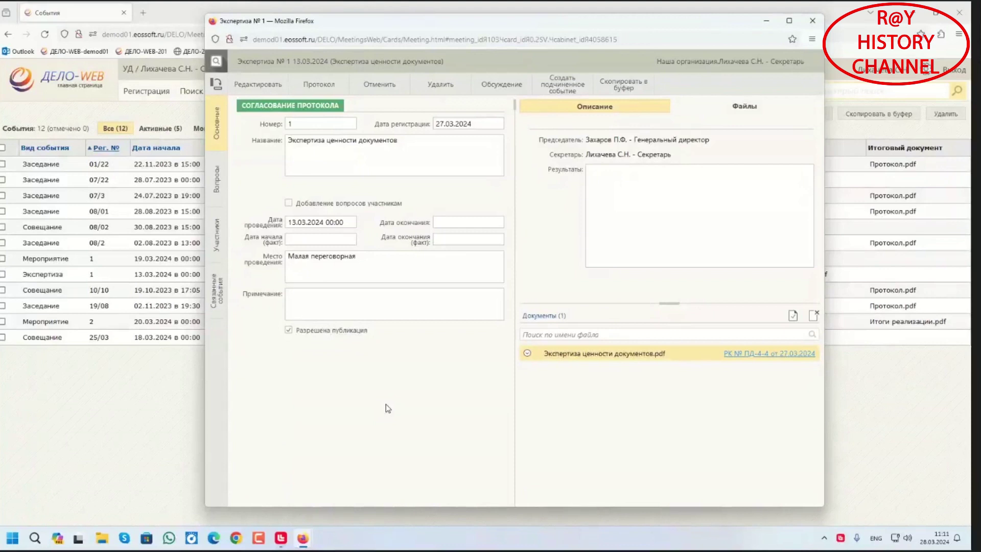
click(215, 185)
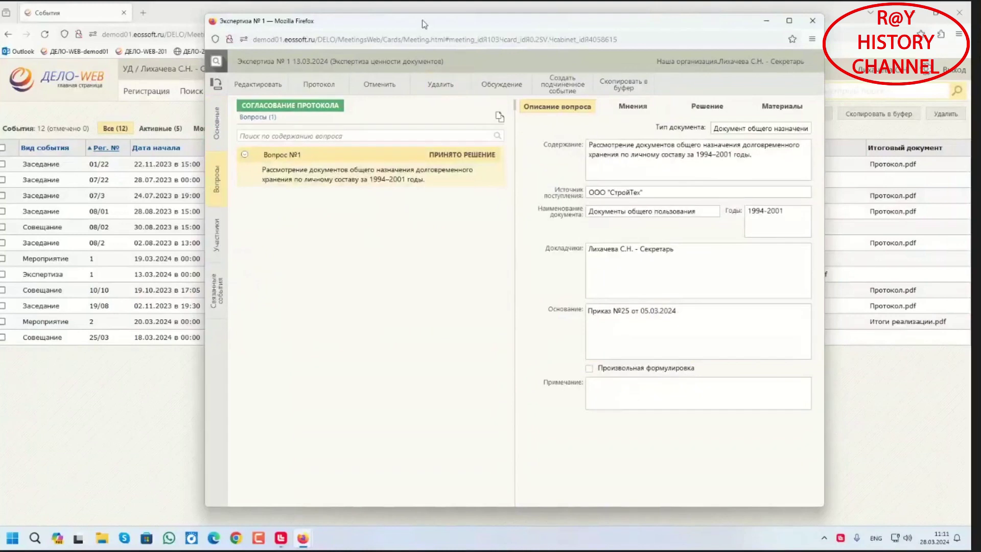
Display the three participant opinions recorded on Вопрос №1 under Мнения
drag(420, 26, 384, 39)
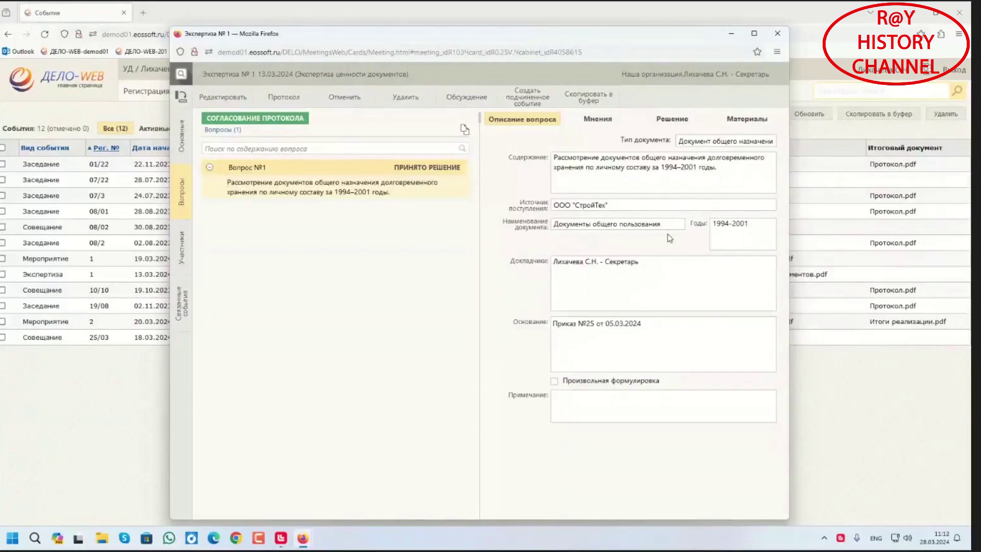
click(595, 124)
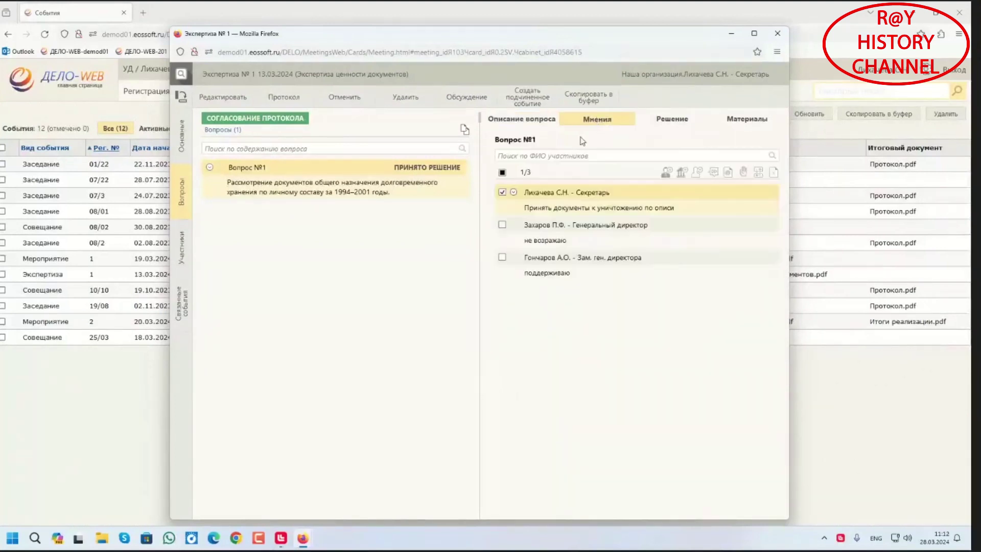
Check the expertise event's participants, then view the decision recorded for Вопрос №1
click(177, 254)
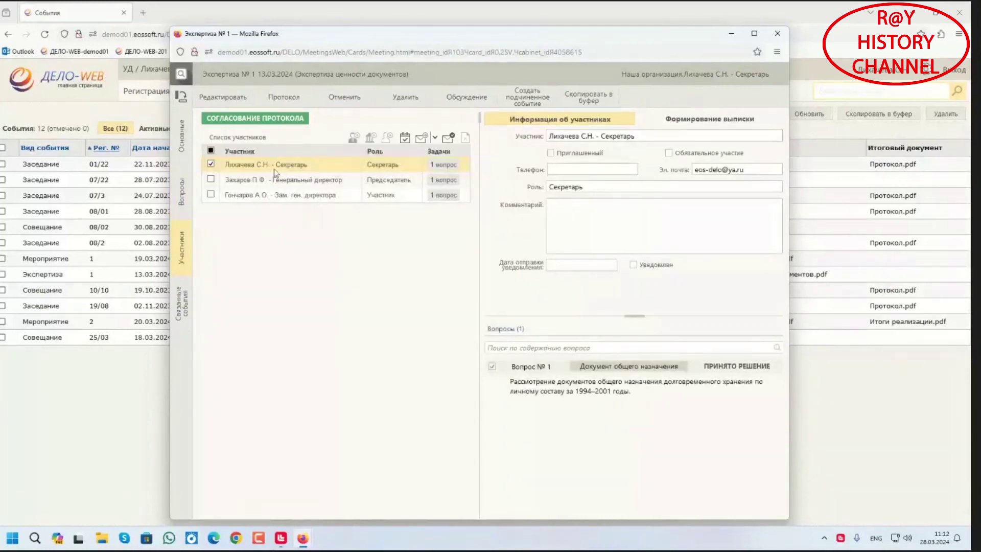
click(181, 195)
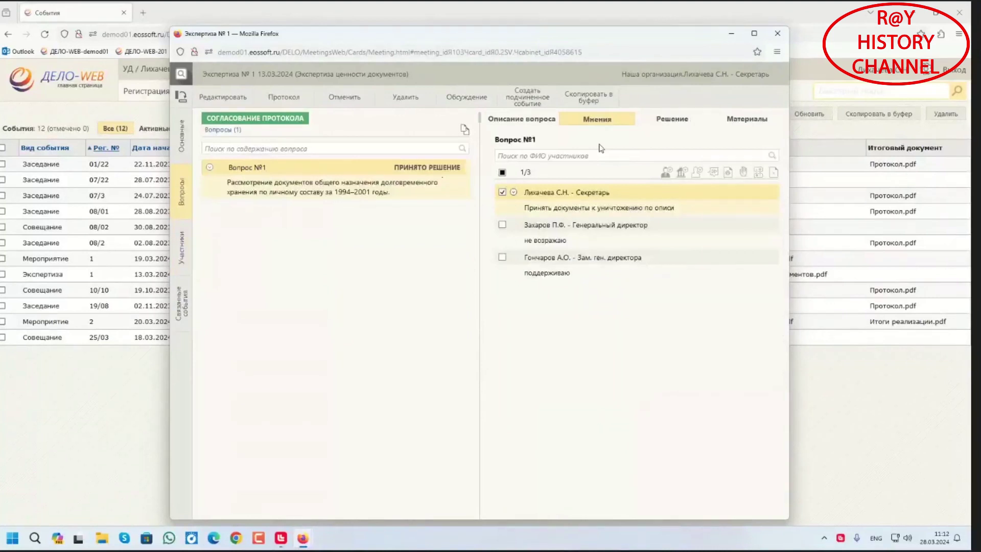
click(680, 123)
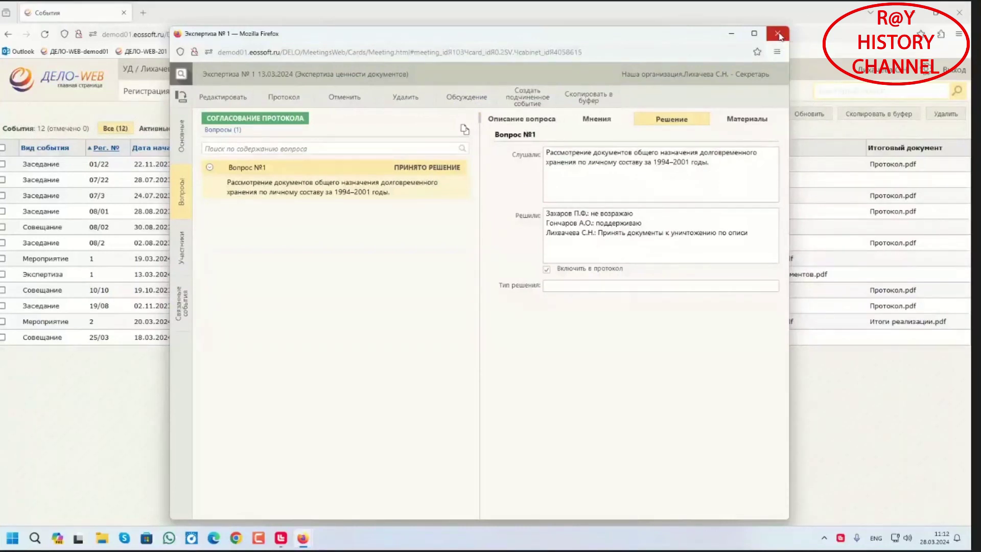
Generate the Экспертиза meeting's preliminary report as 'Приложение1 к протоколу совещания.doc'
click(777, 34)
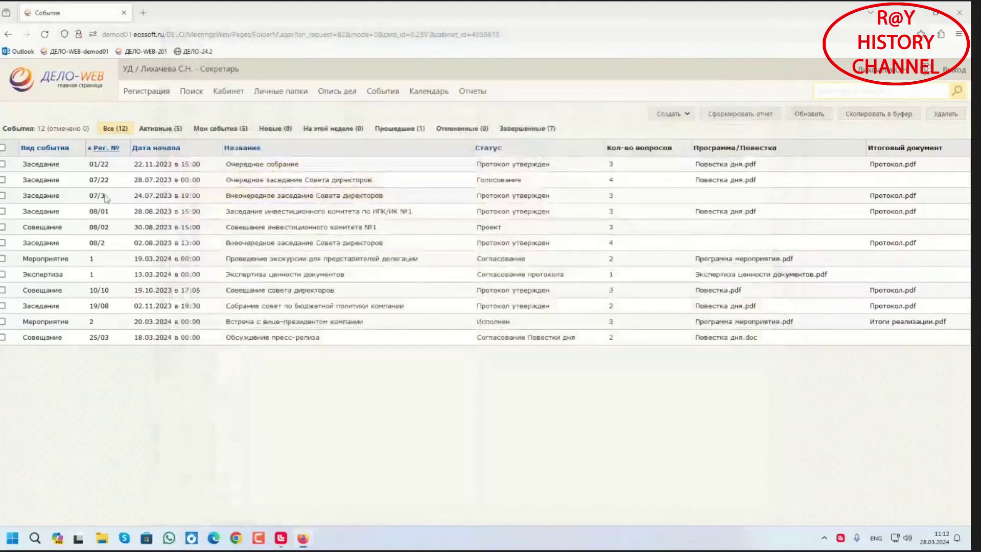
click(3, 275)
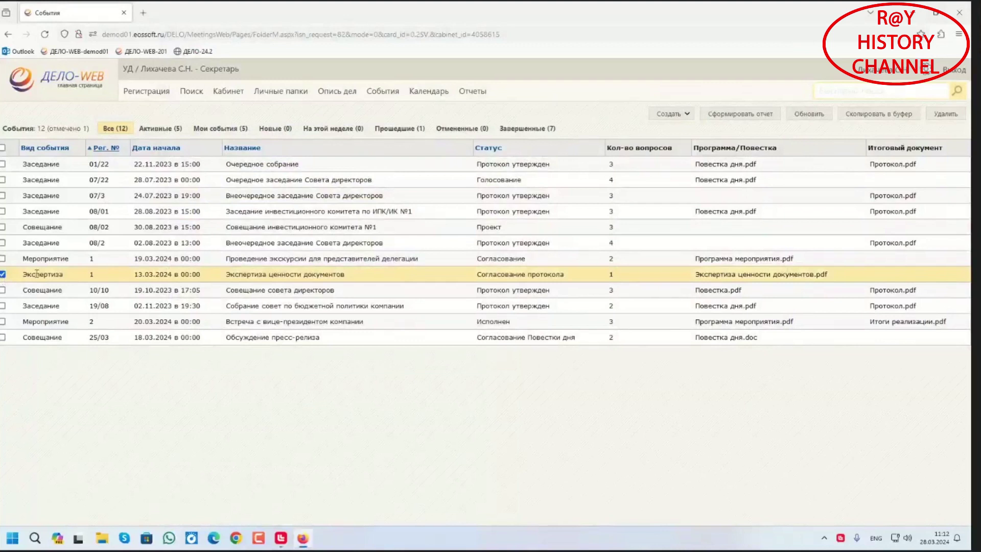
click(758, 118)
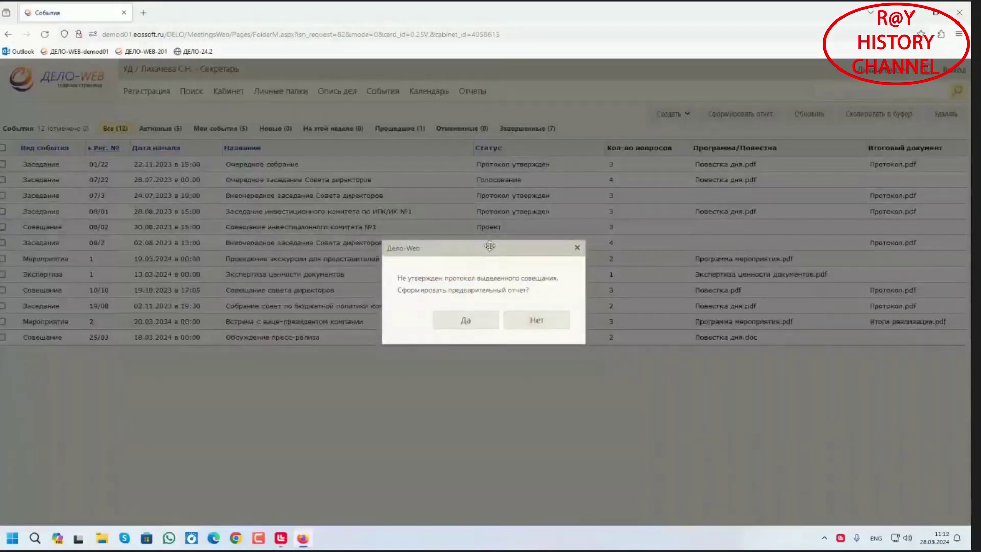
drag(490, 248, 490, 224)
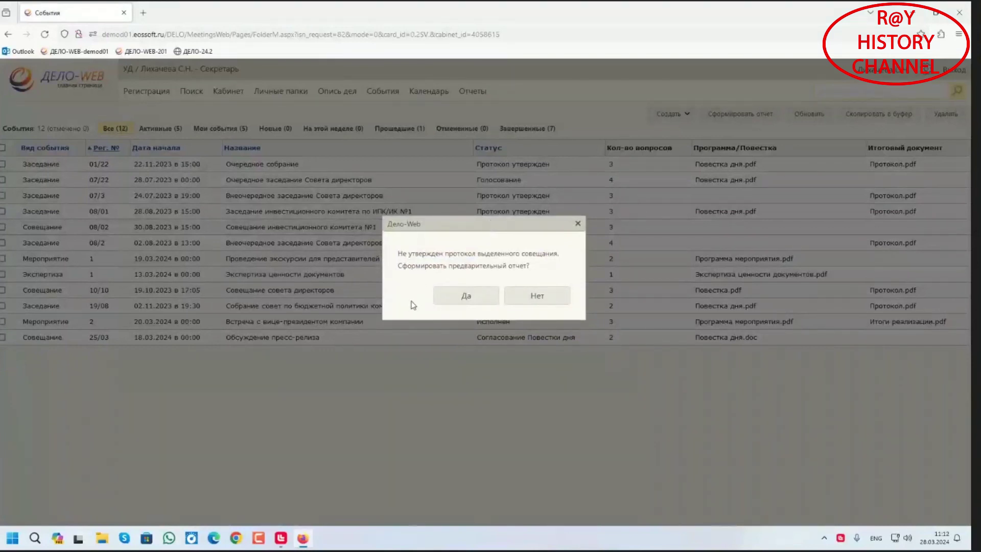
click(469, 298)
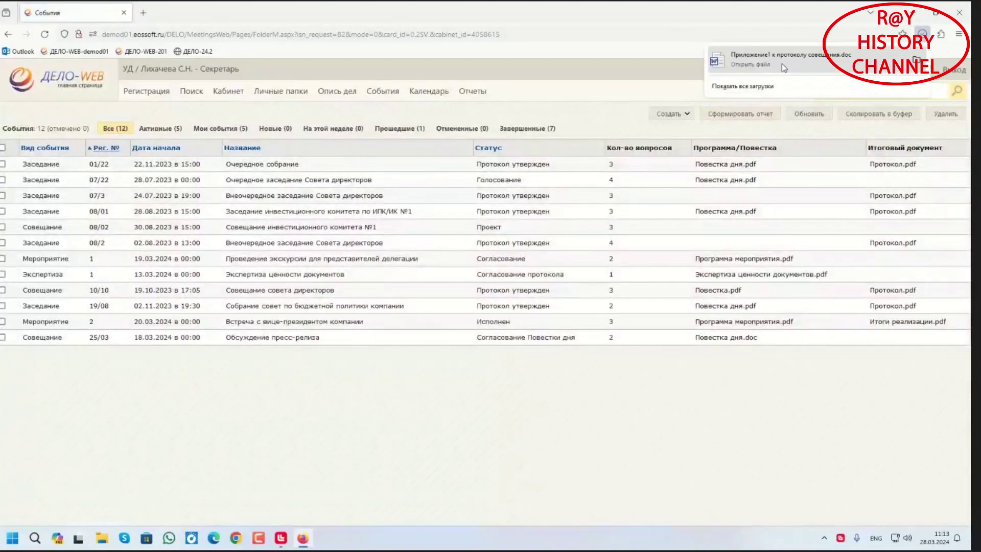
click(458, 10)
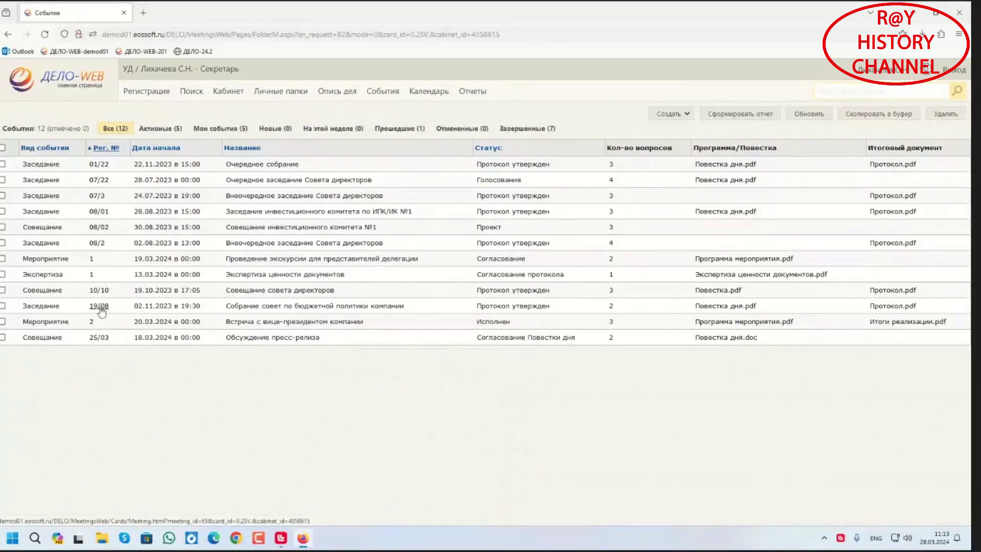
Open the card of meeting 01/22 from the Events list
click(99, 164)
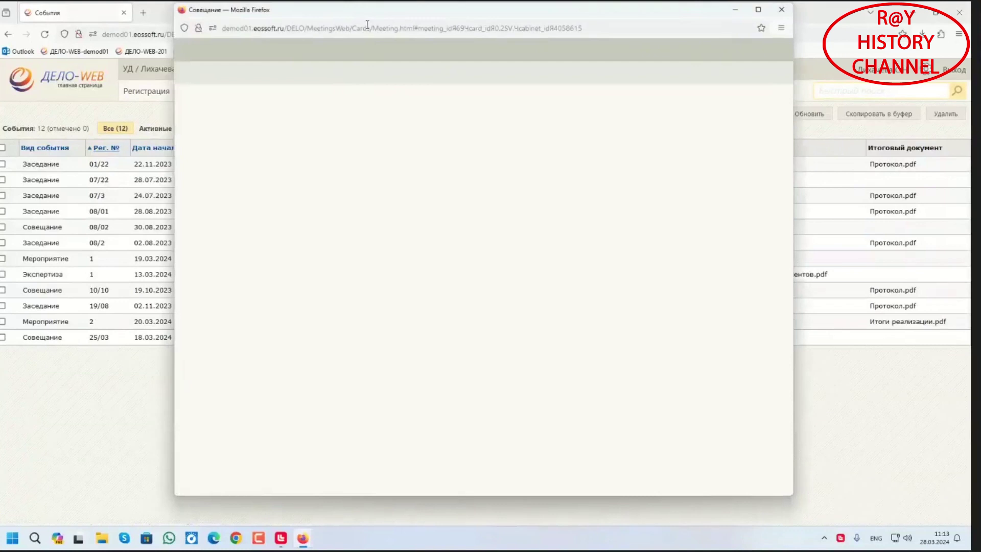
List the questions of meeting 01/22 and show the votes cast on Вопрос №1
drag(372, 10, 387, 33)
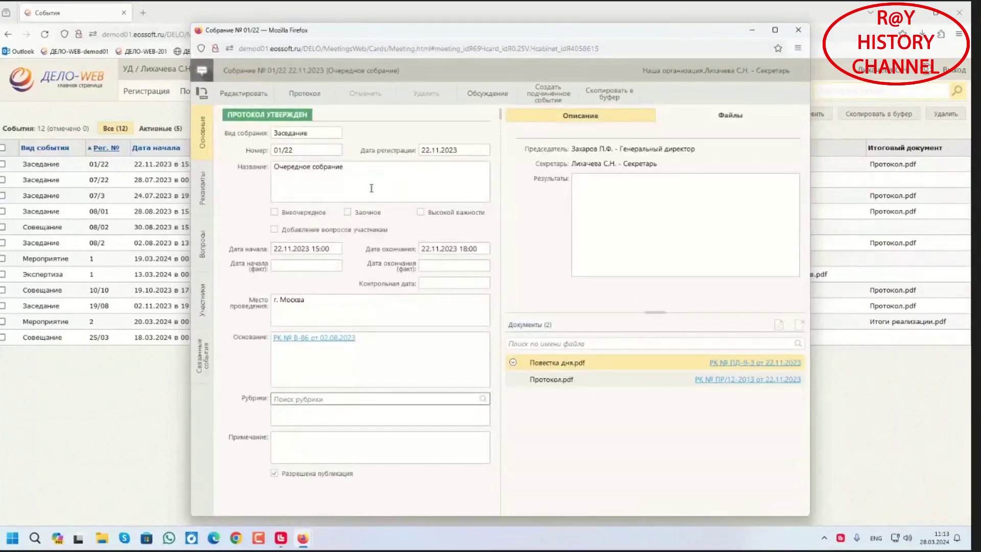
click(202, 249)
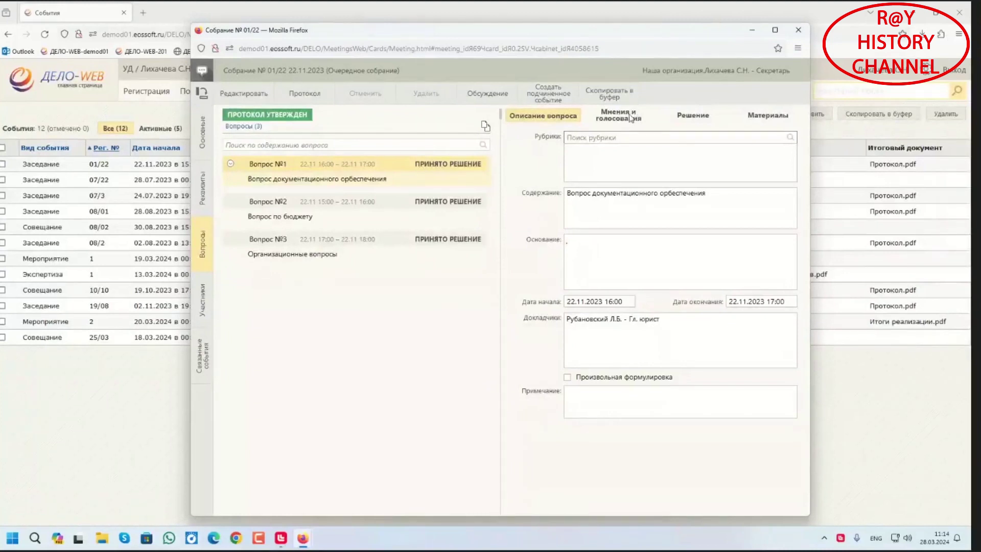
click(611, 121)
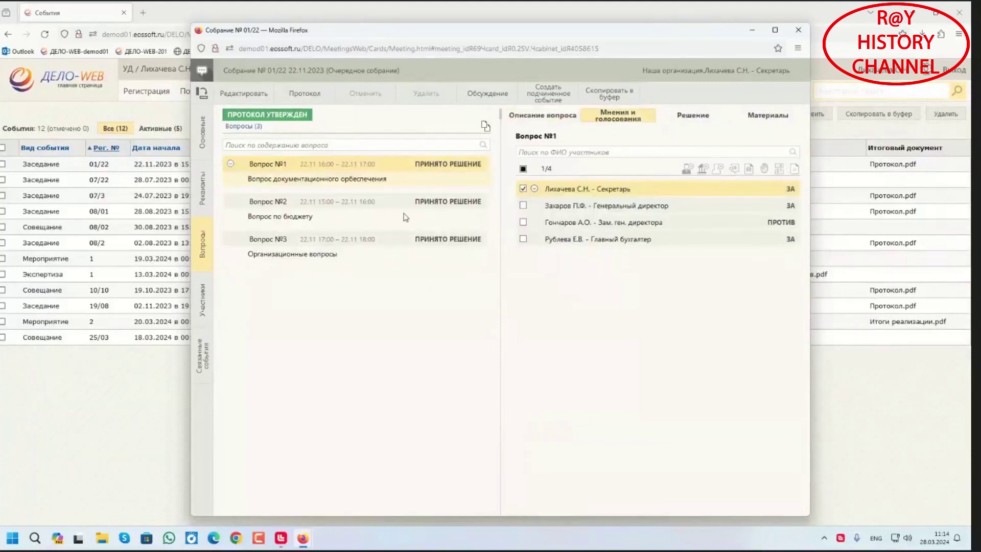
Review votes on Вопрос №2 and №3 and question 3's decision, then return to Основные
click(384, 213)
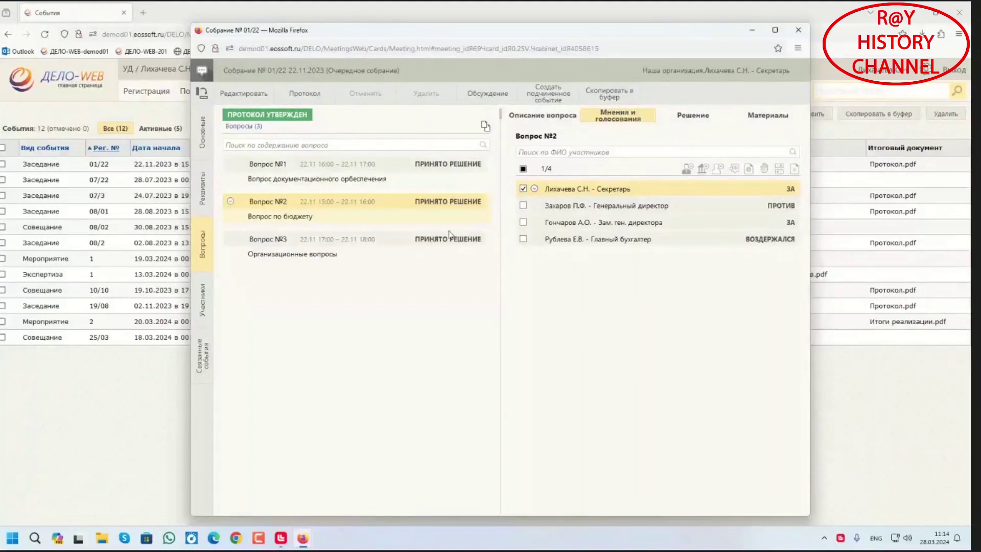
click(430, 249)
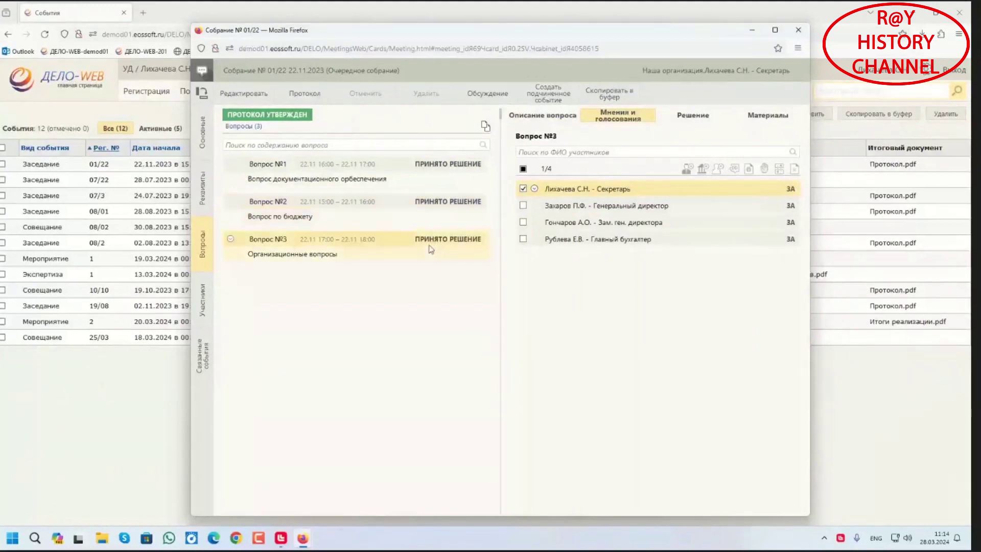
click(702, 117)
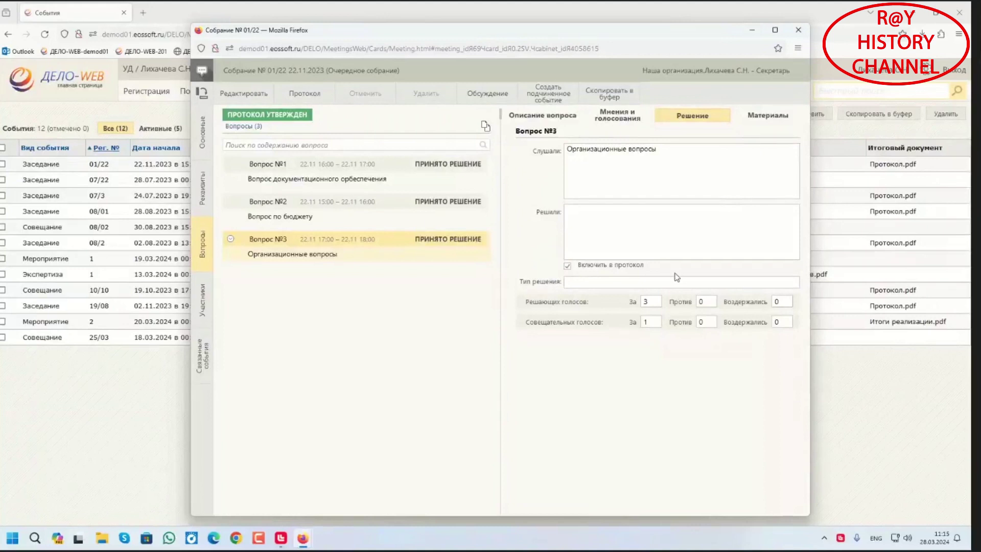
click(200, 137)
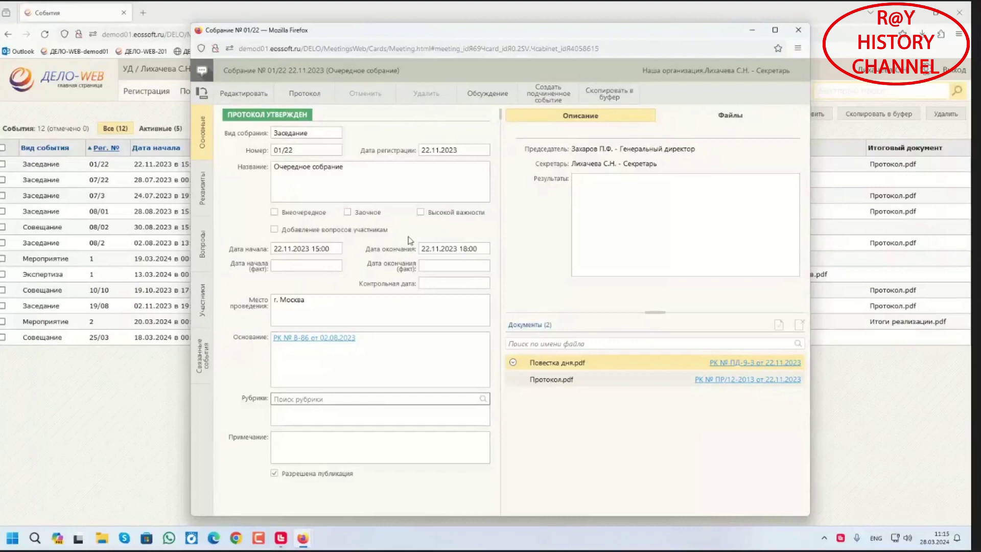
click(202, 302)
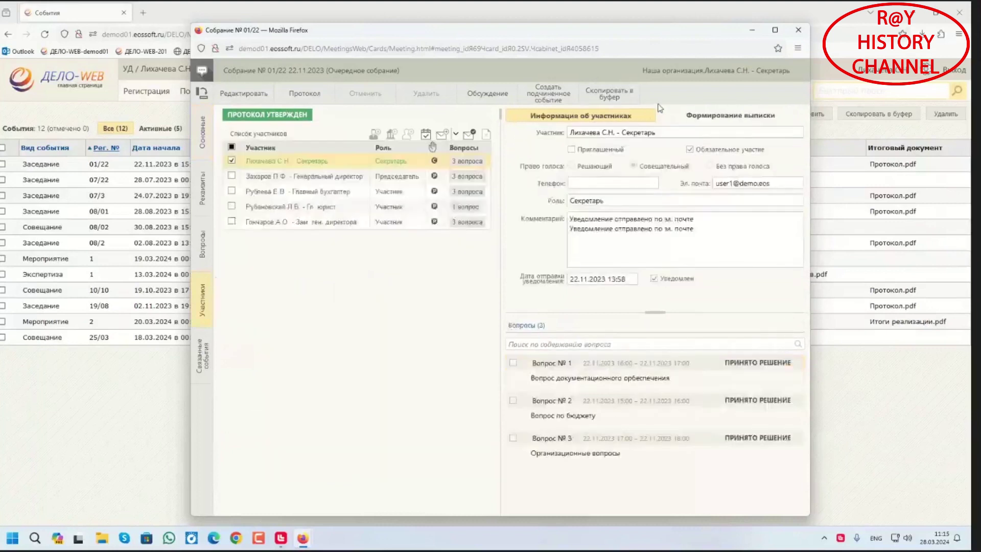
click(730, 117)
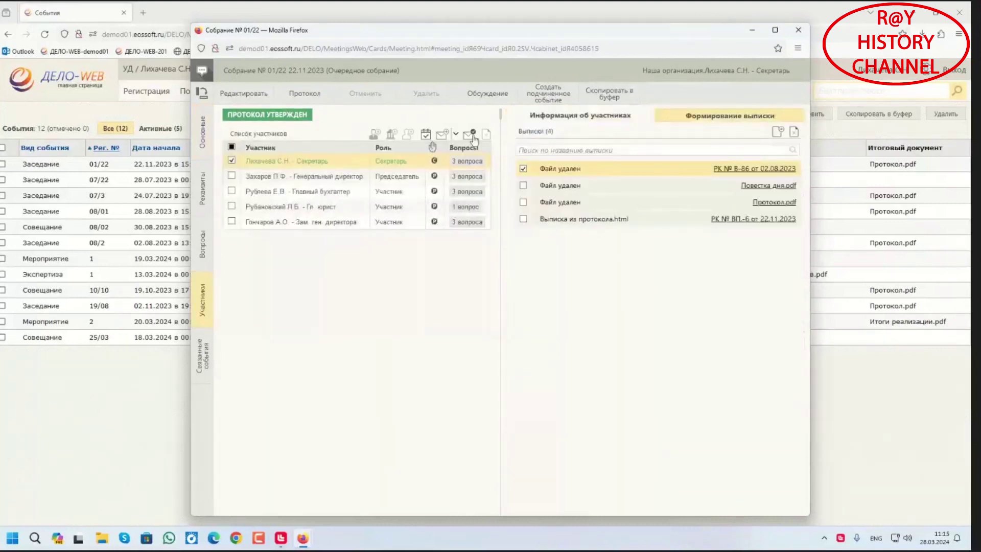
click(203, 132)
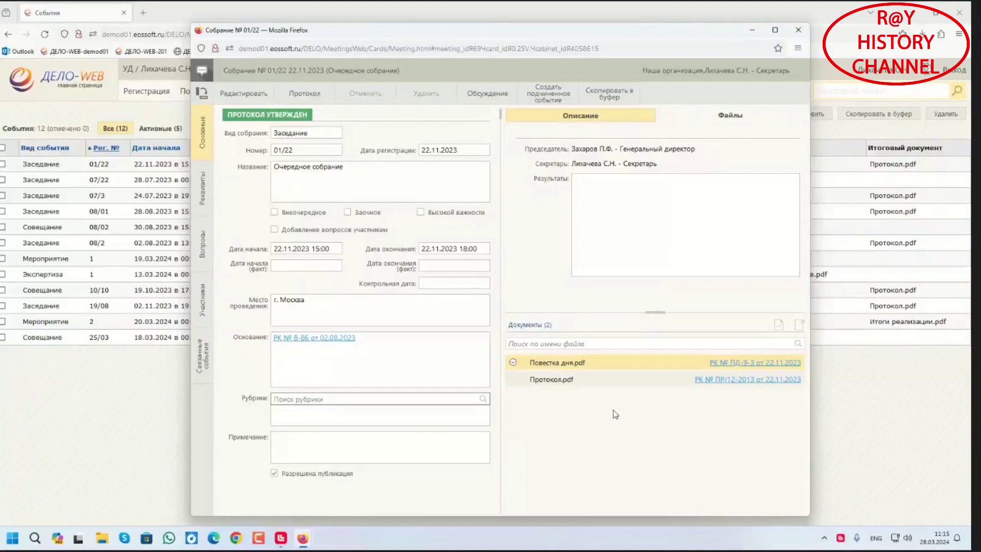
Close the 01/22 meeting card, then open and discard a blank Мероприятие event form
click(797, 32)
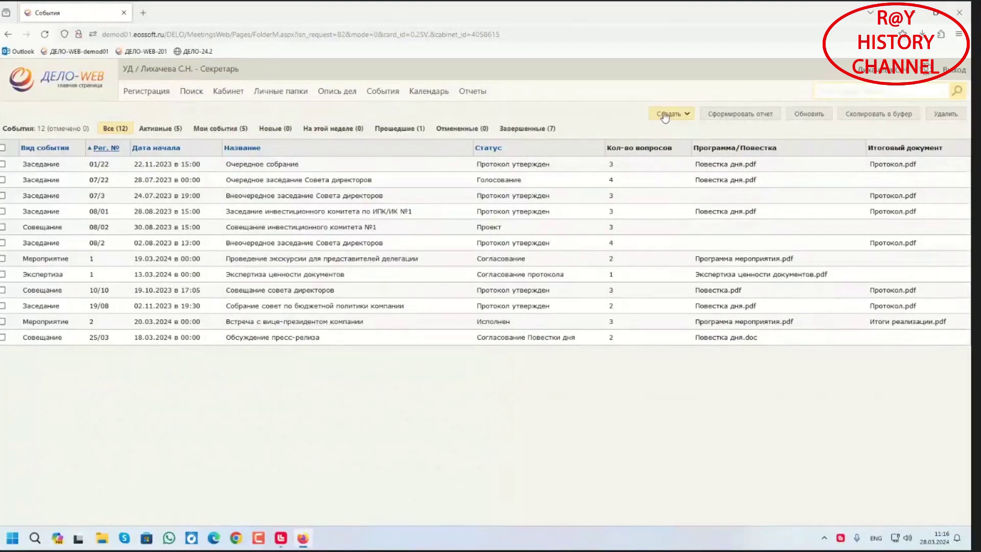
click(664, 114)
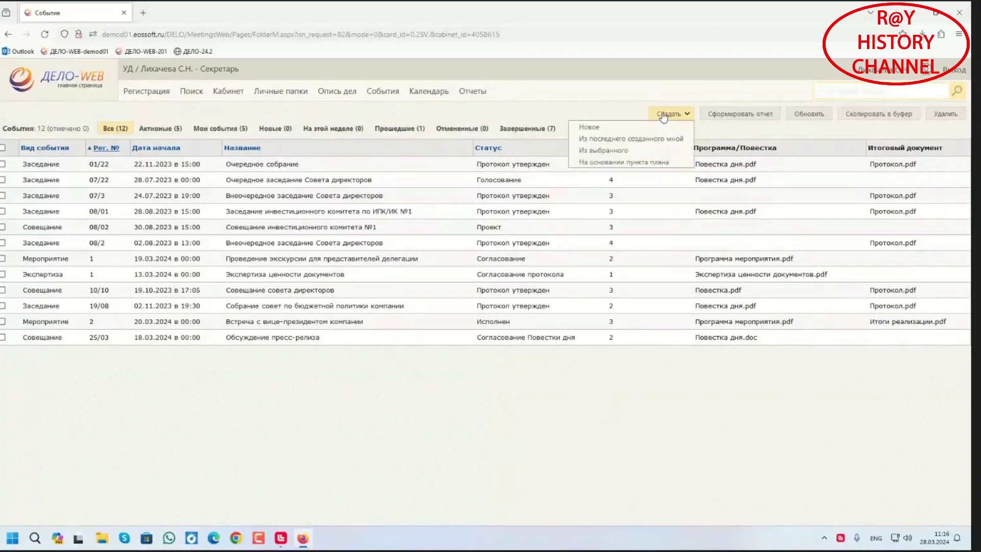
click(604, 132)
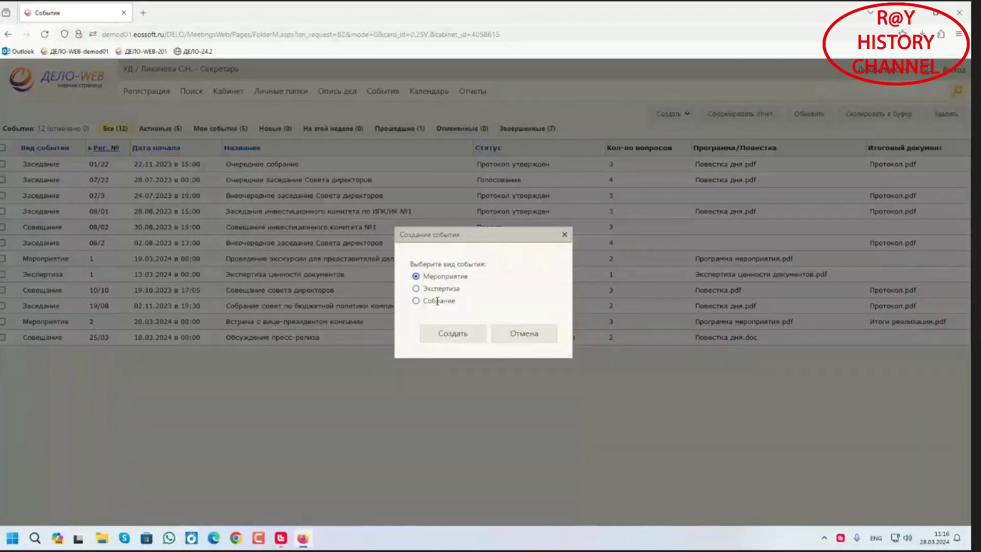
click(437, 341)
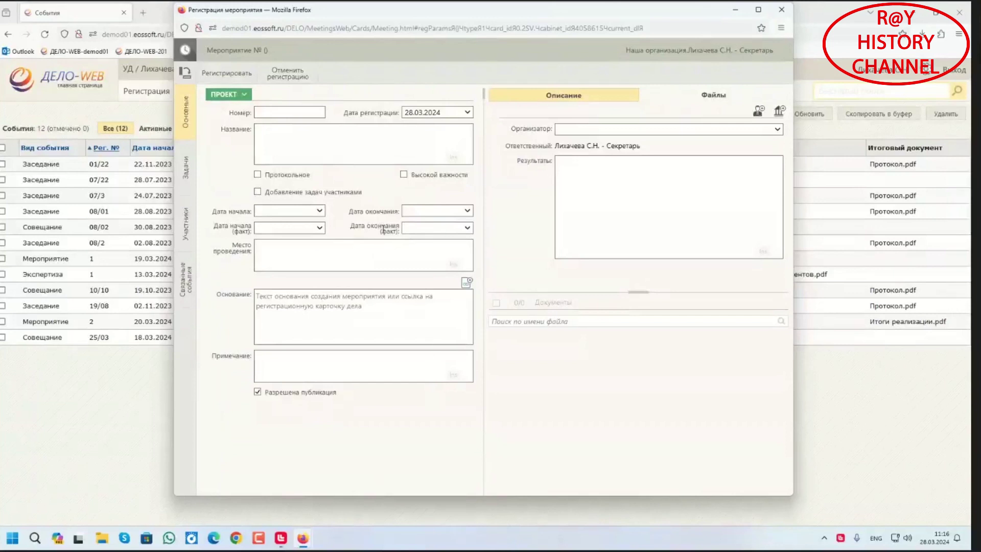
click(289, 77)
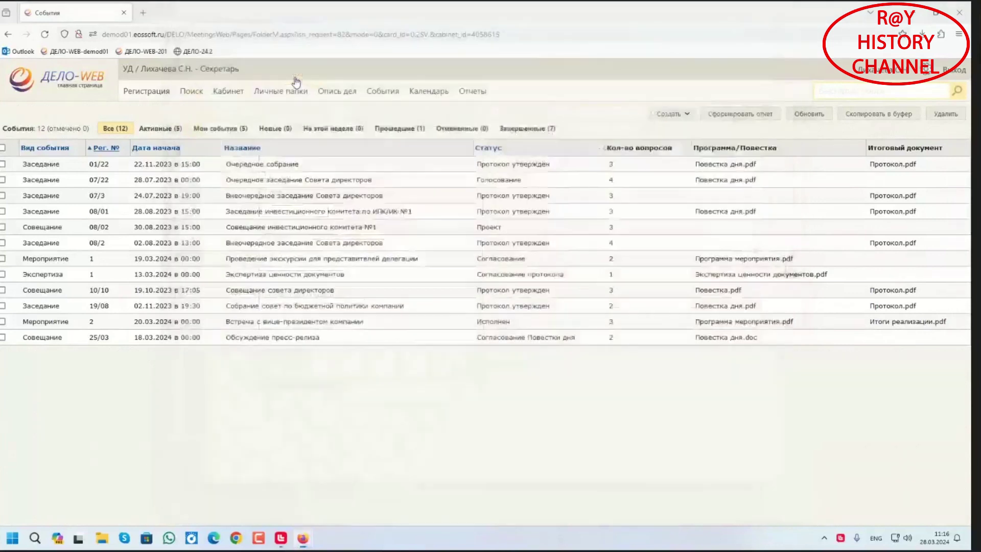
Open the Создать dropdown above the events list
click(674, 118)
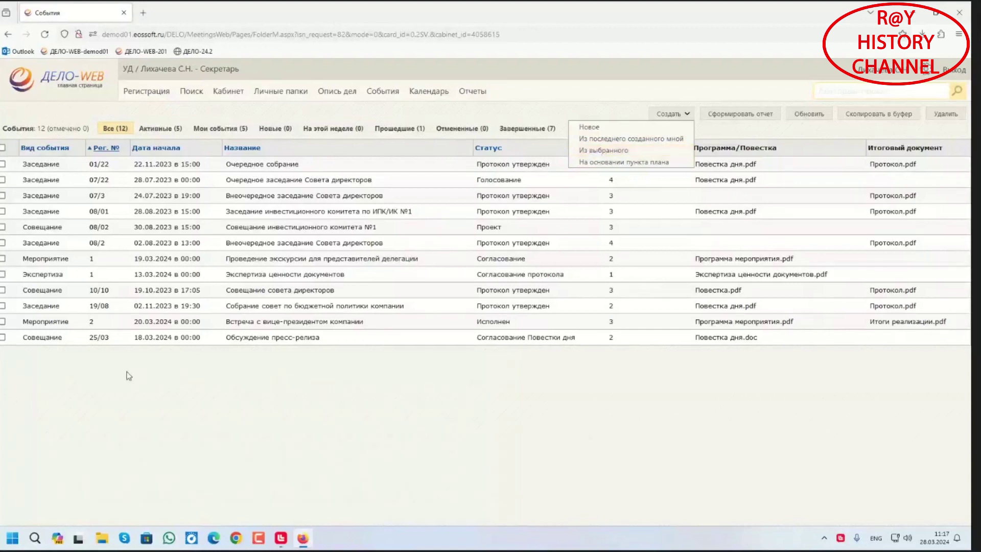
Draft a Собрание from the 25/03 press-release meeting, review Участники and Вопросы, then discard it
click(3, 338)
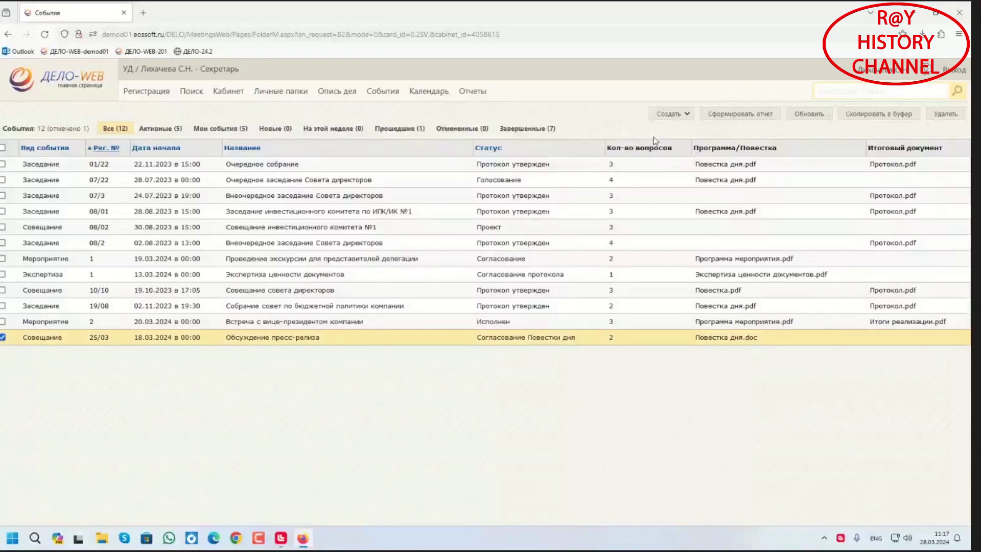
click(685, 115)
click(600, 150)
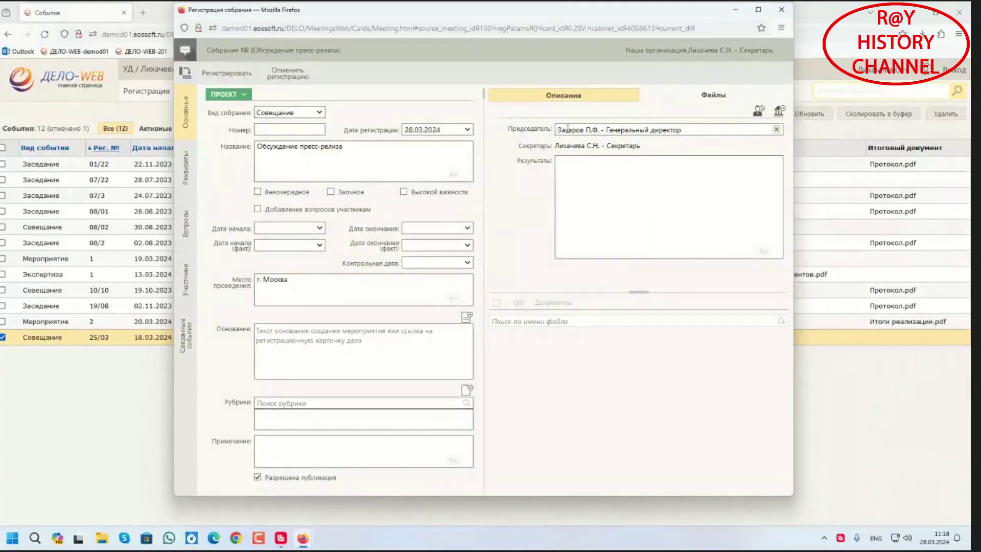
click(187, 272)
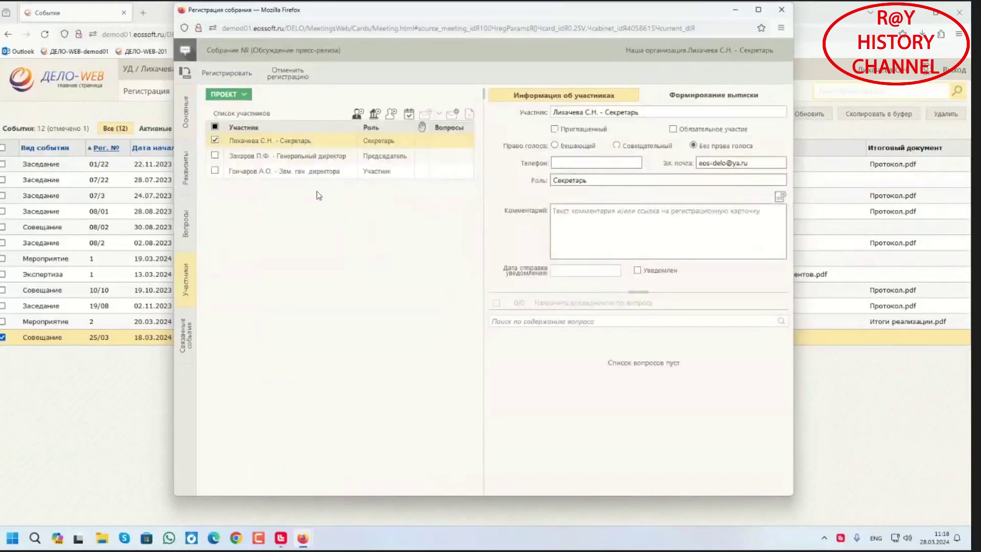
click(187, 224)
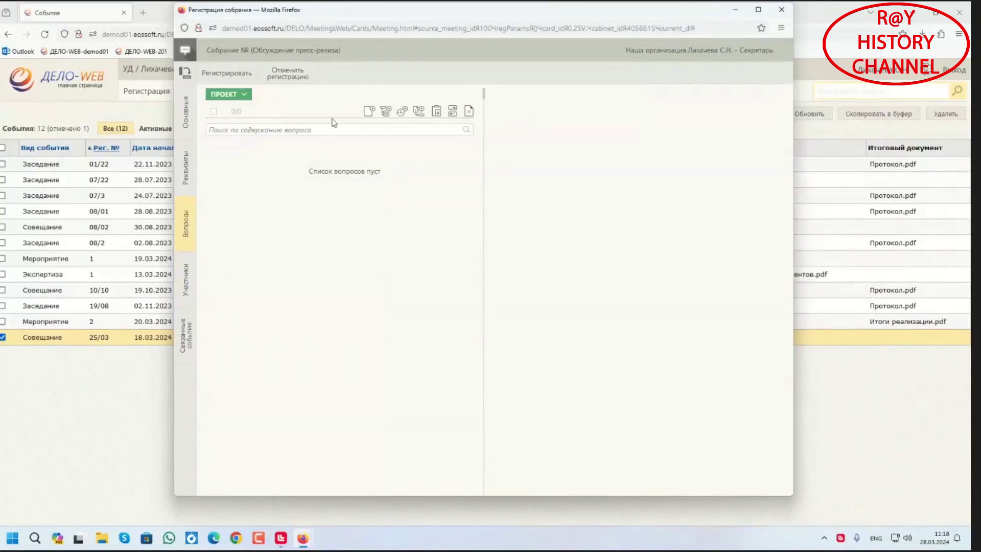
click(293, 75)
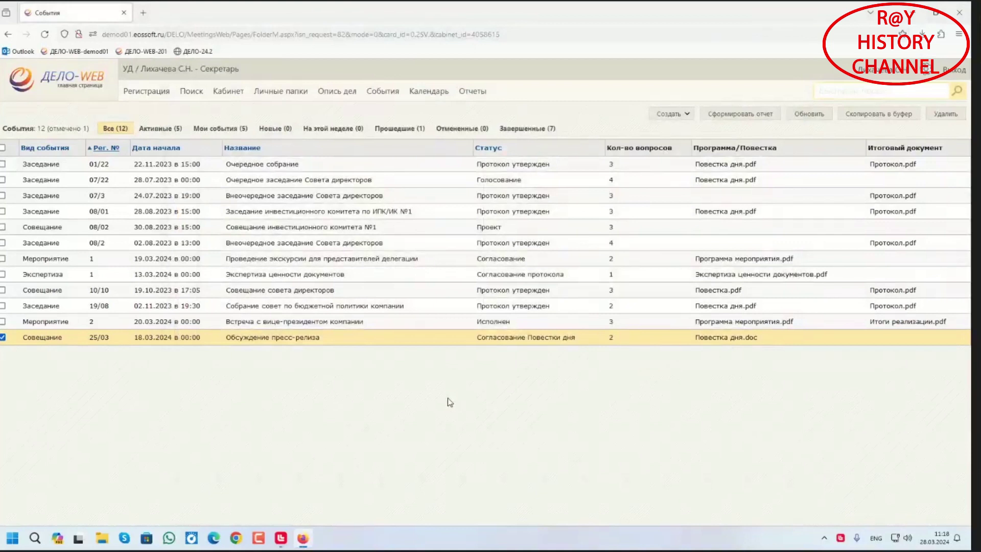
Open the Создать menu, then return to the ДЕЛО-WEB home page
click(681, 122)
click(53, 83)
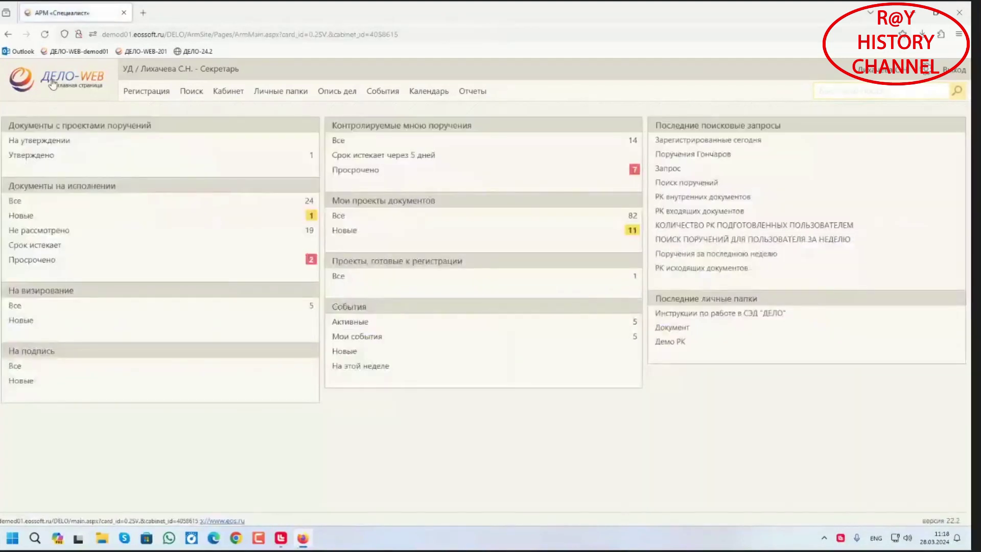
Run the Зарегистрированные сегодня search and open registration card ЗИК.-1 in its popup window
click(716, 142)
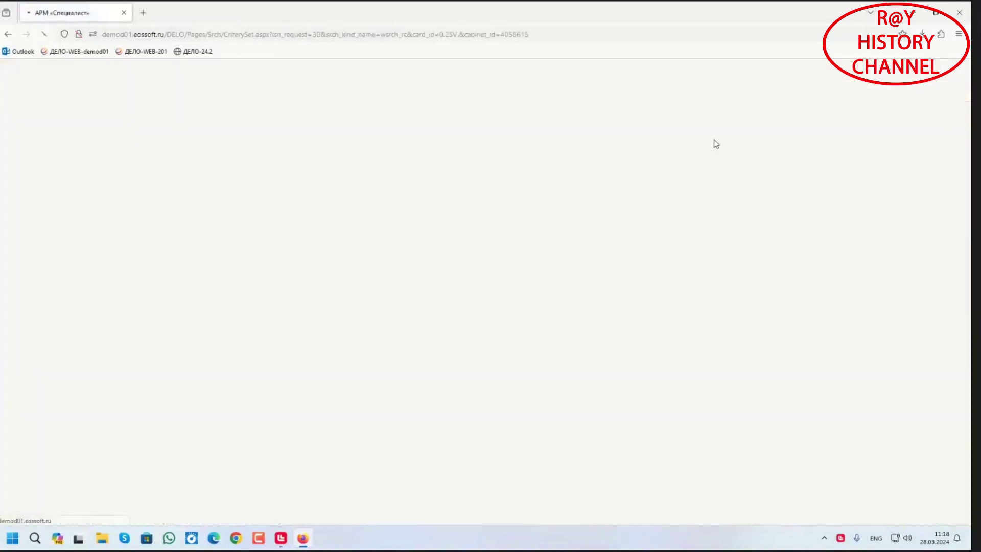
click(307, 249)
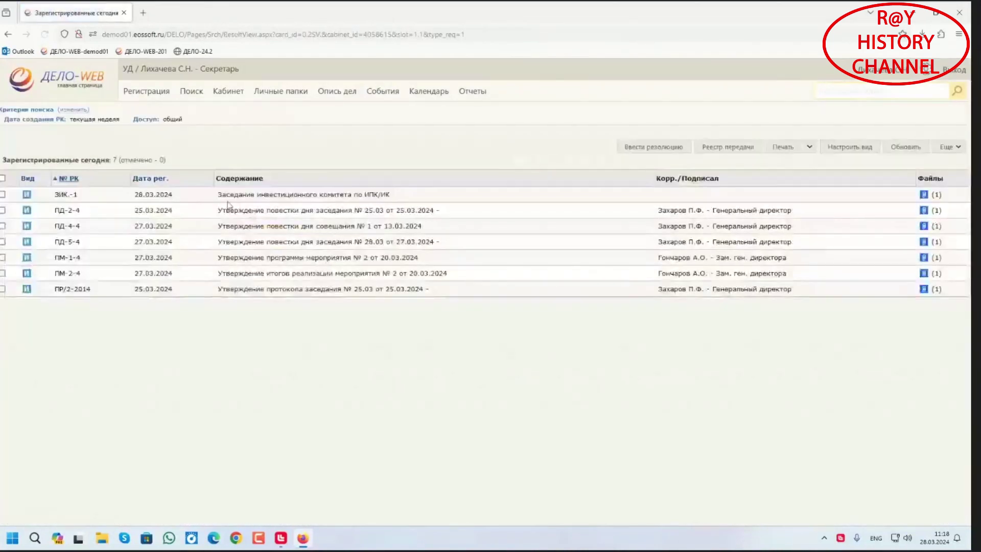
click(68, 197)
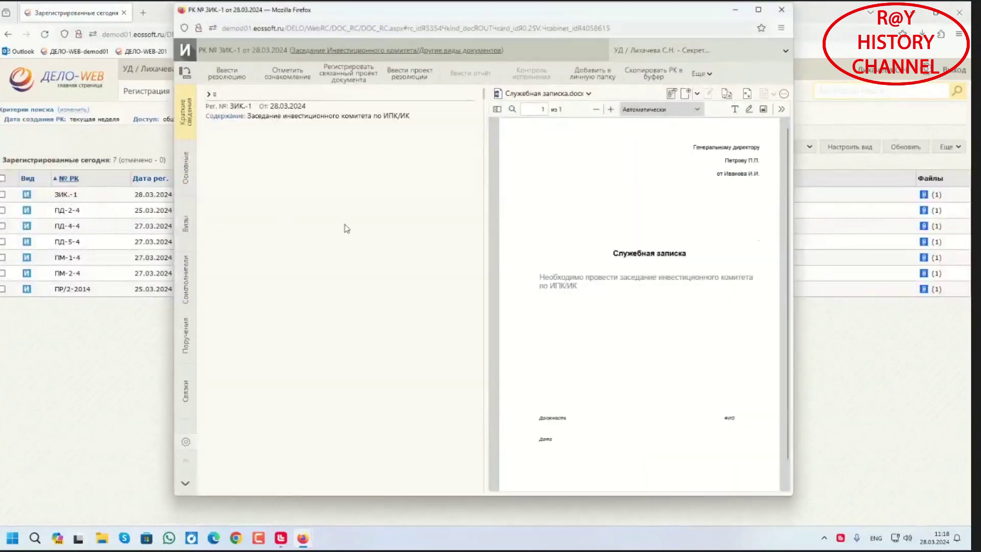
drag(434, 14, 427, 32)
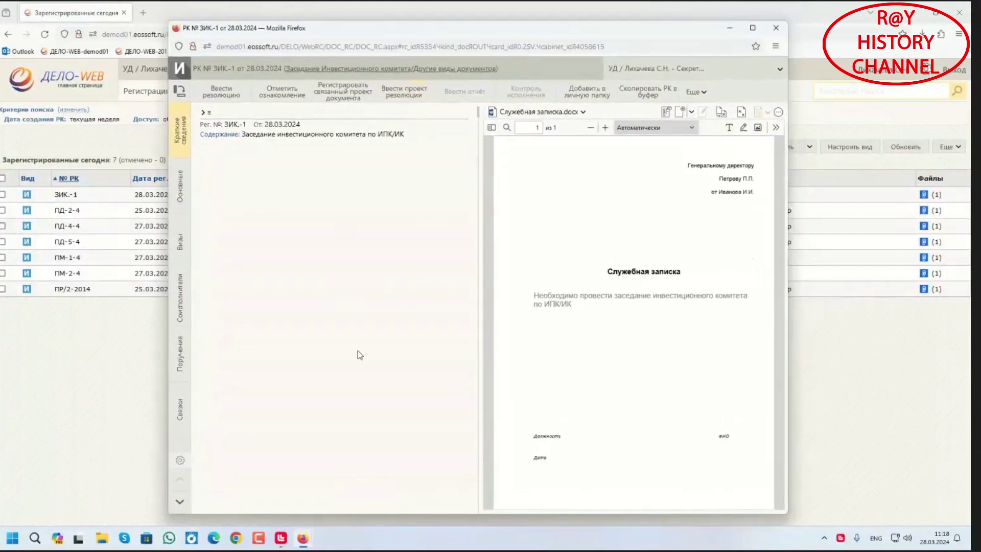
mouse_move(477, 27)
mouse_down()
mouse_move(487, 29)
mouse_move(477, 37)
mouse_up()
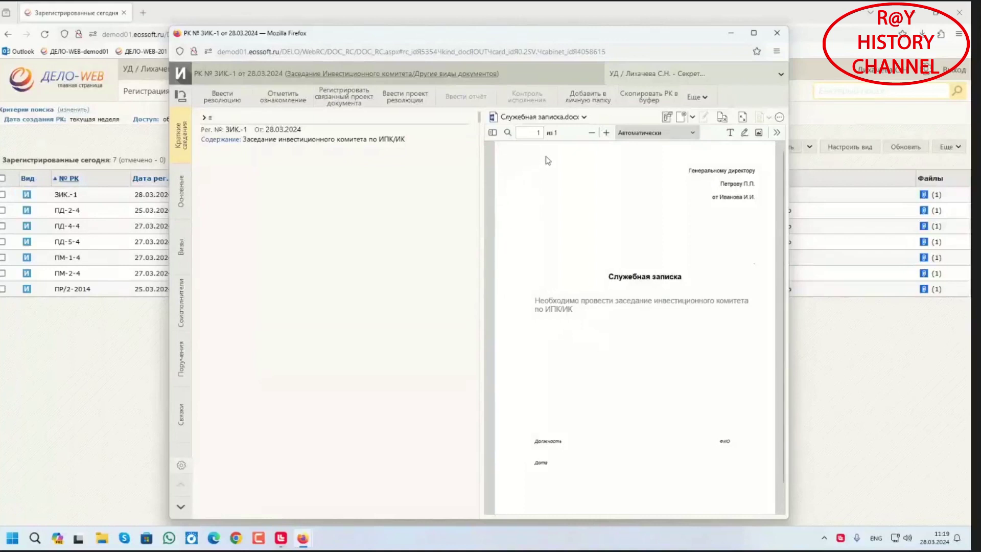
Start a Собрание event based on card ЗИК.-1, then cancel its registration
click(708, 97)
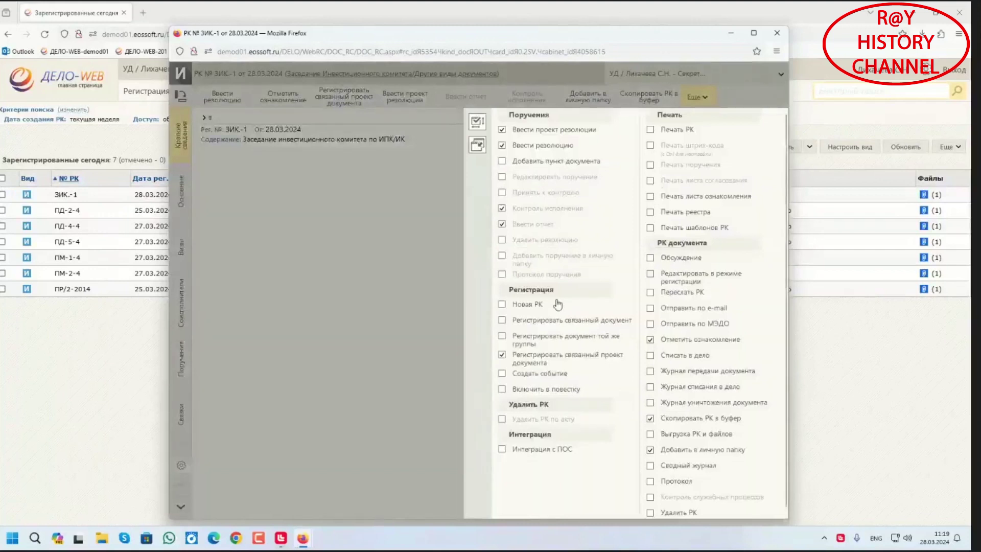
click(550, 373)
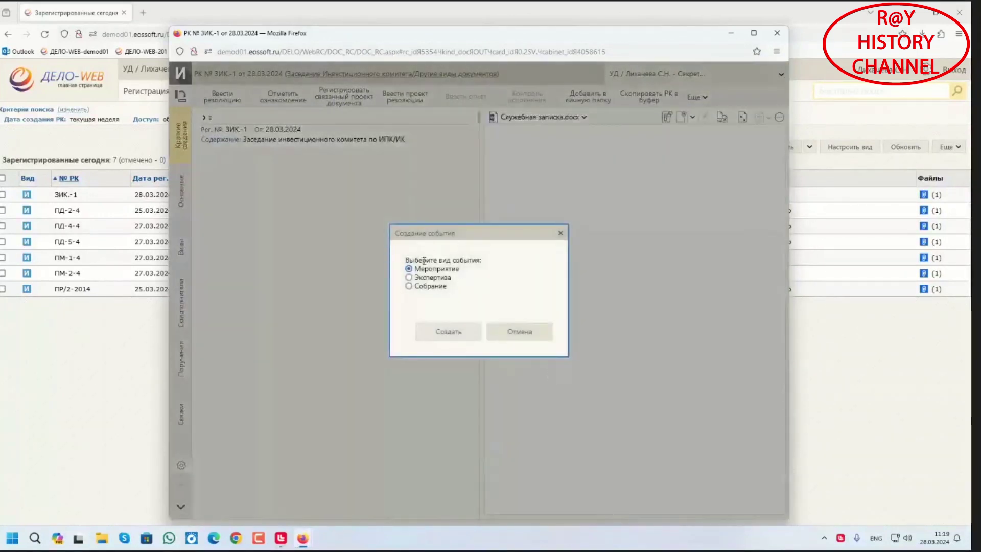
click(408, 287)
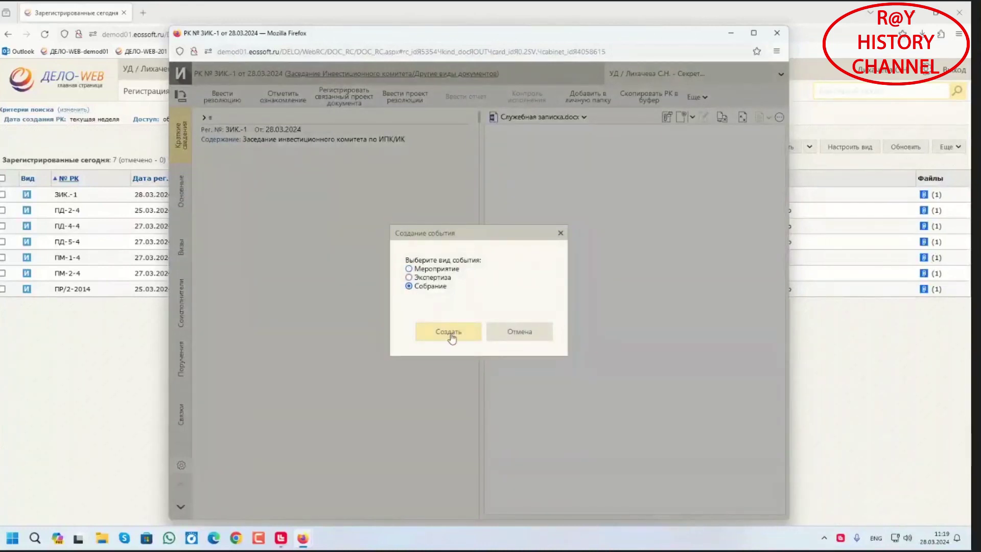
click(449, 333)
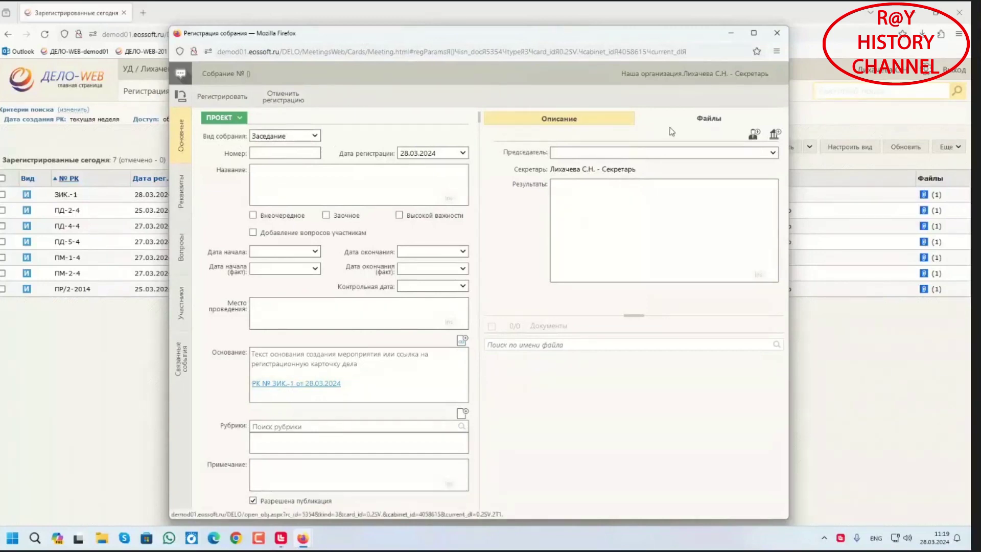
click(289, 98)
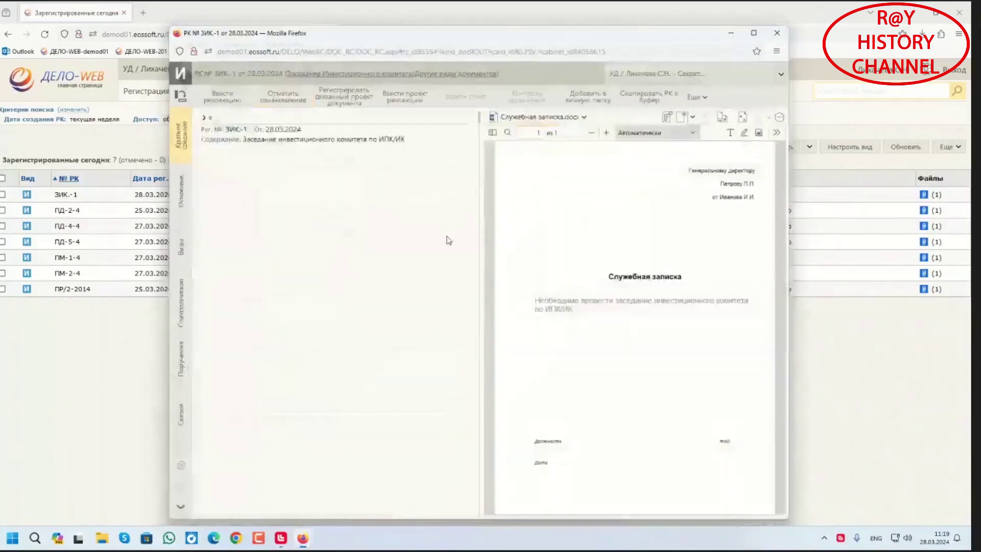
Close the ЗИК.-1 registration card popup window
click(777, 33)
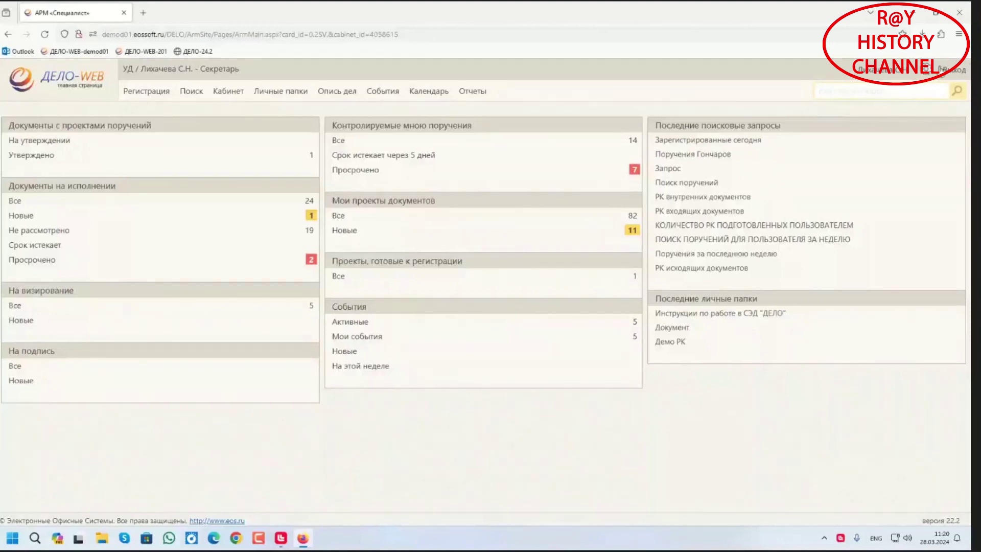
Log out of the current session and bring the login page back to front
click(950, 71)
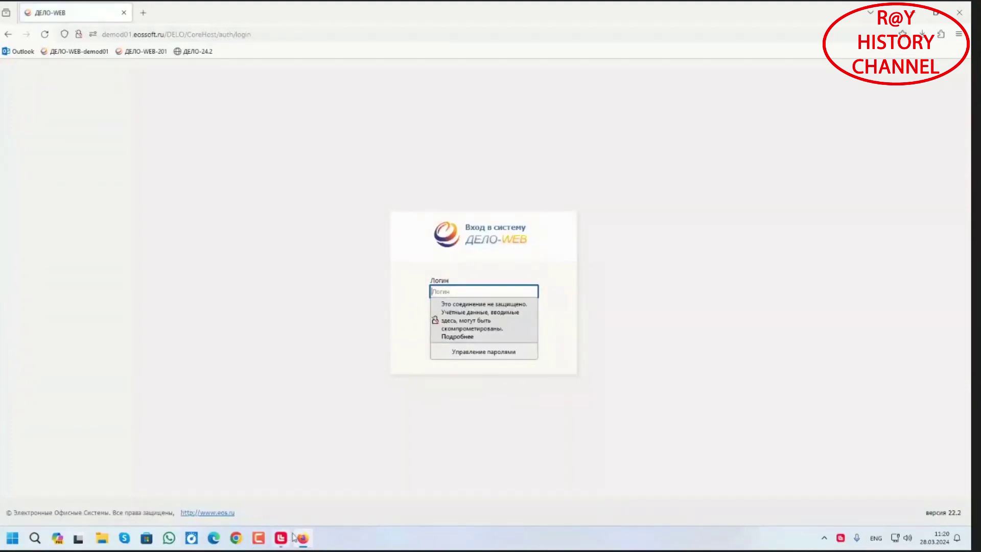
click(281, 537)
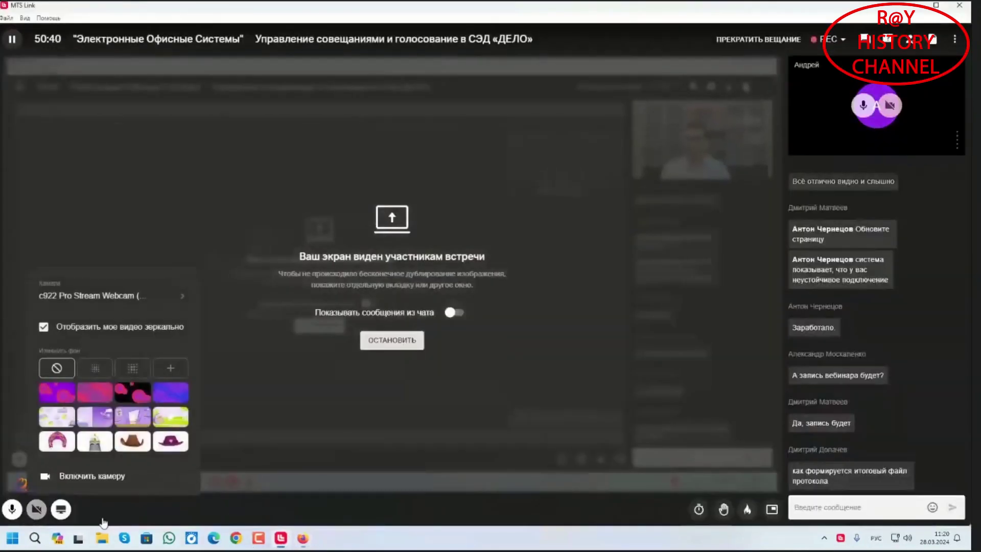
key(alt+Tab)
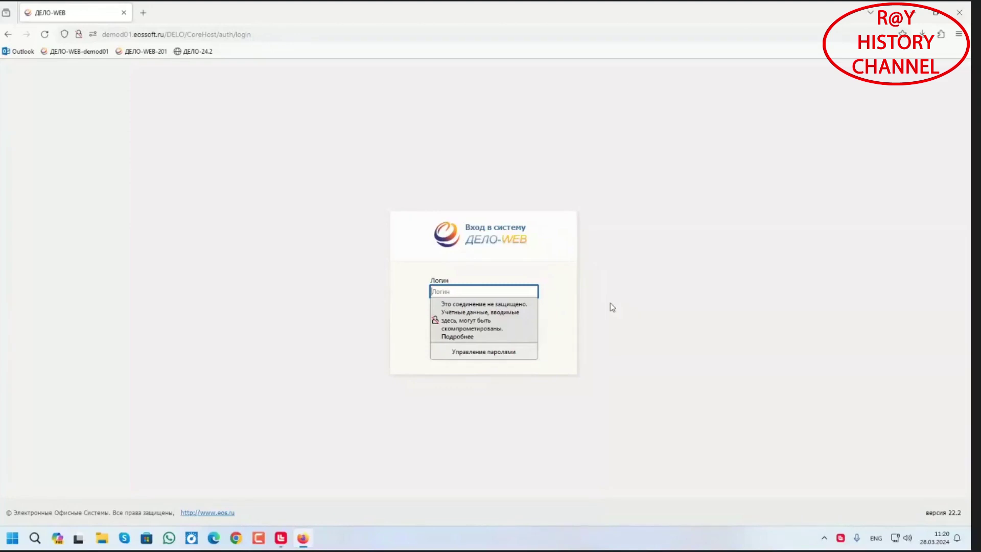
Sign in with the secretary's login and password, skip saving it, and open События
text(user1)
key(Return)
click(502, 317)
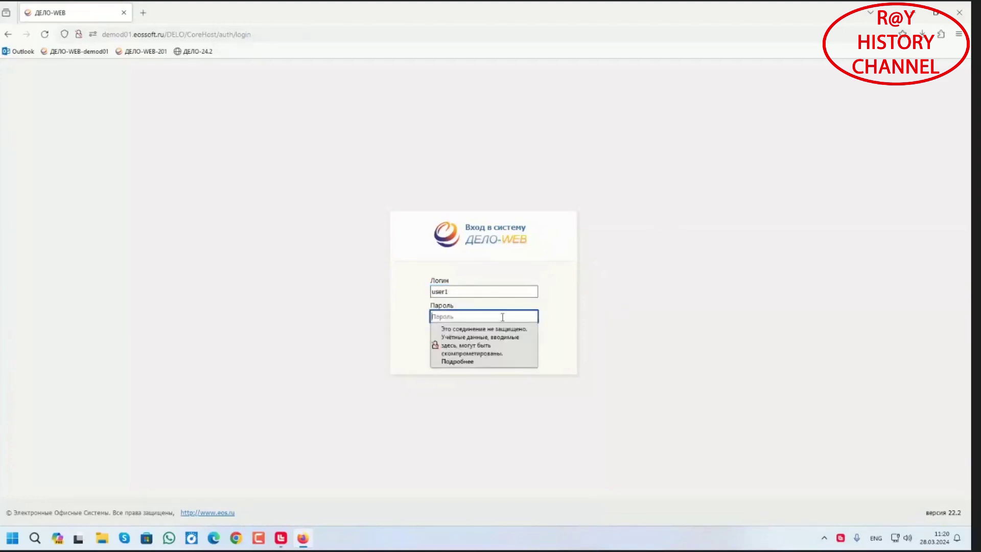
text(11)
key(Return)
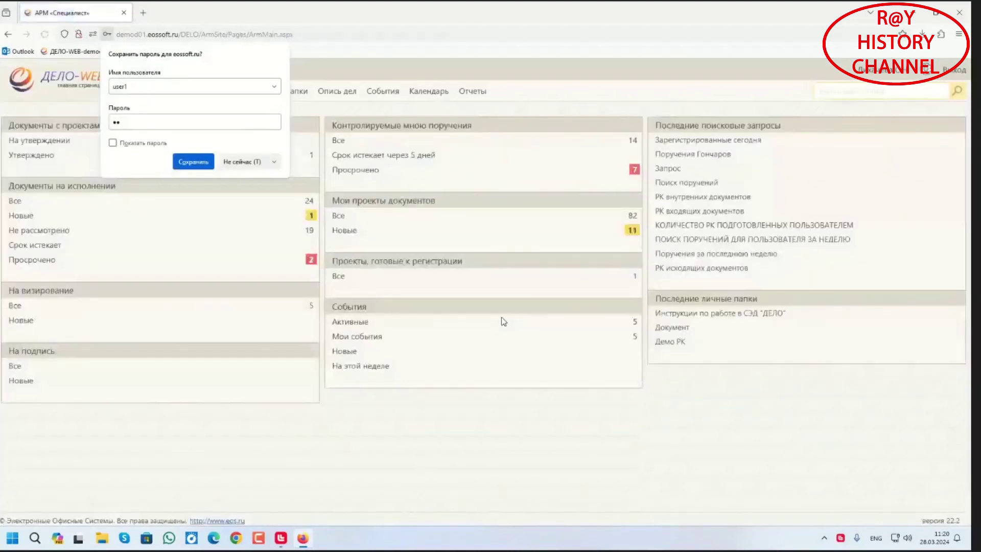
click(255, 161)
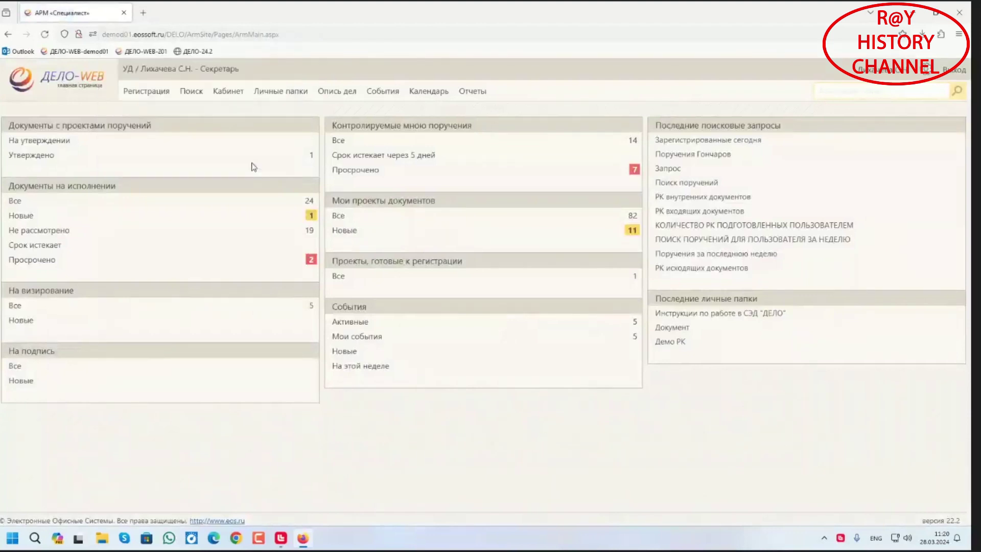
click(375, 92)
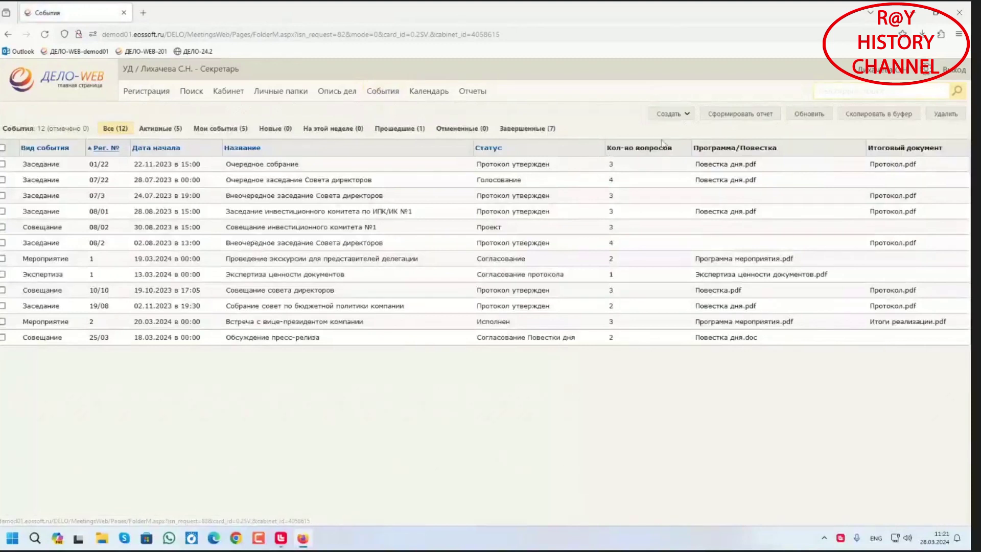
Choose Создать → Новое → Собрание to open a blank Заседание registration card
click(667, 114)
click(655, 127)
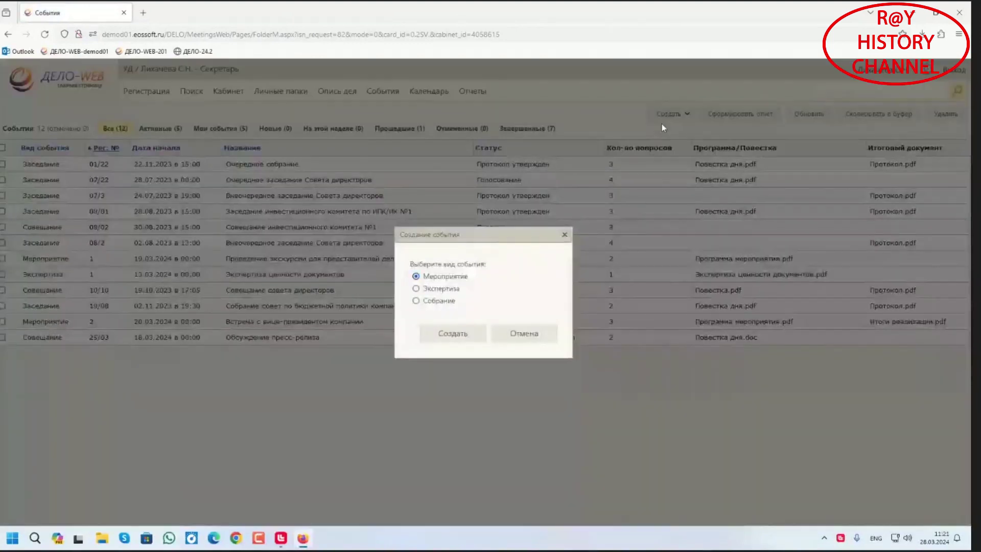
click(416, 301)
click(434, 334)
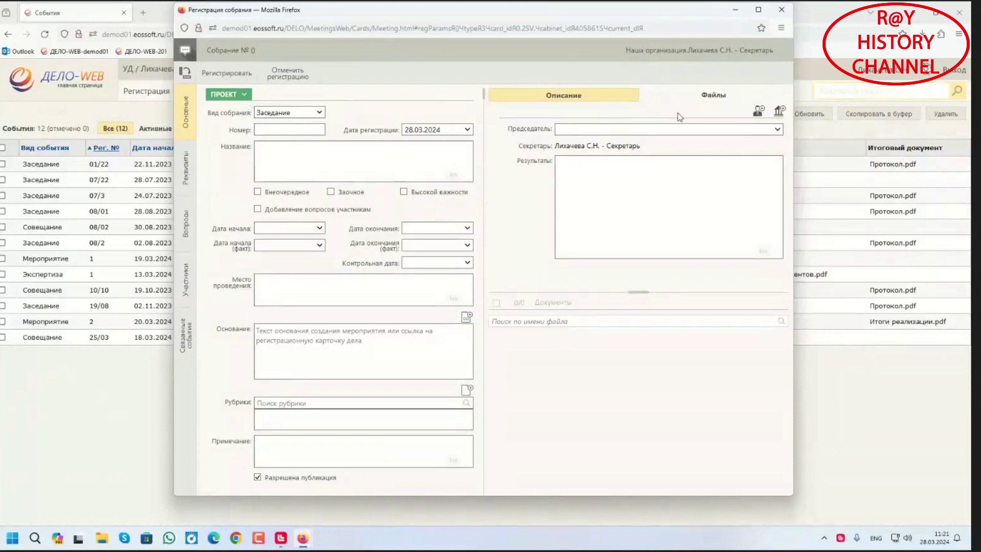
Search the staff directory and set the Генеральный директор as the meeting's Председатель
click(756, 111)
text(Рf[)
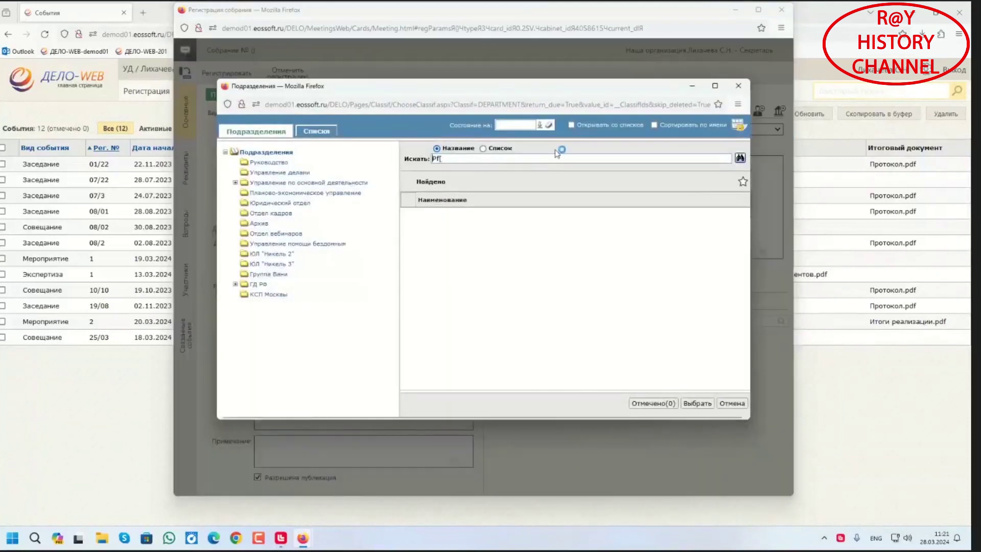
text(00)
key(Delete)
key(Delete)
key(Delete)
key(BackSpace)
key(BackSpace)
key(alt+shift)
text(зах)
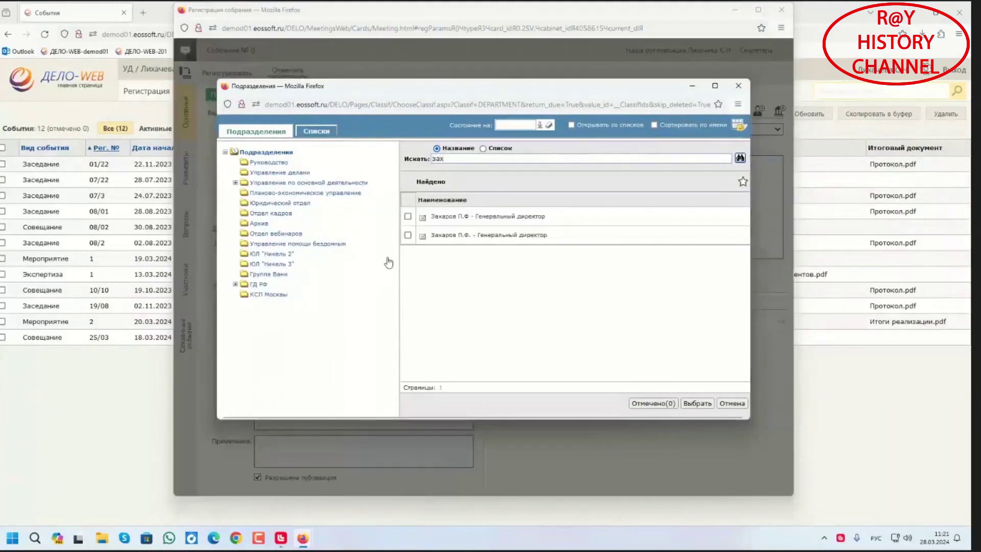
click(408, 235)
click(697, 404)
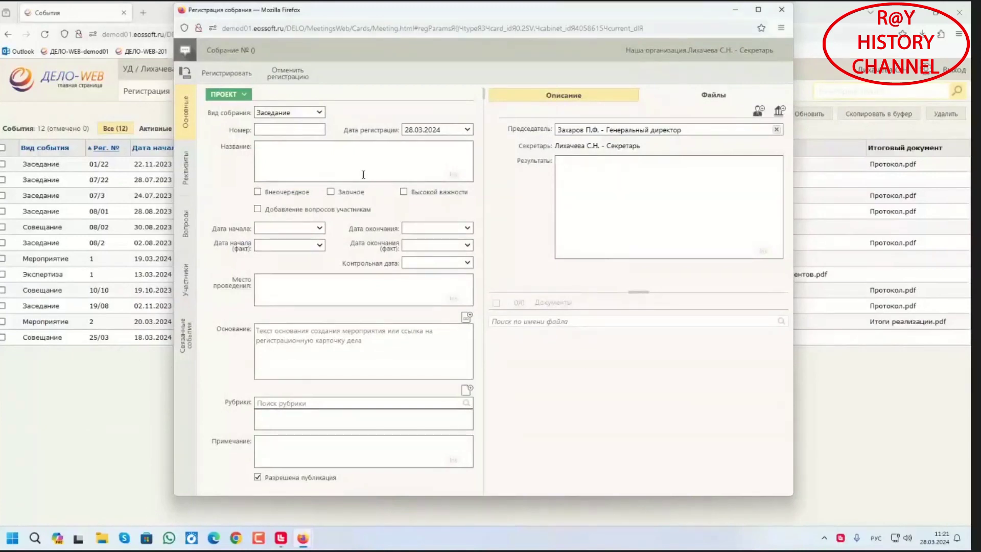
Enter meeting number 28.03, title Заседание инвестиционного комитета, and start date set to now
click(297, 131)
text(28.03)
click(279, 159)
text(Заседание инвестиционного комитета)
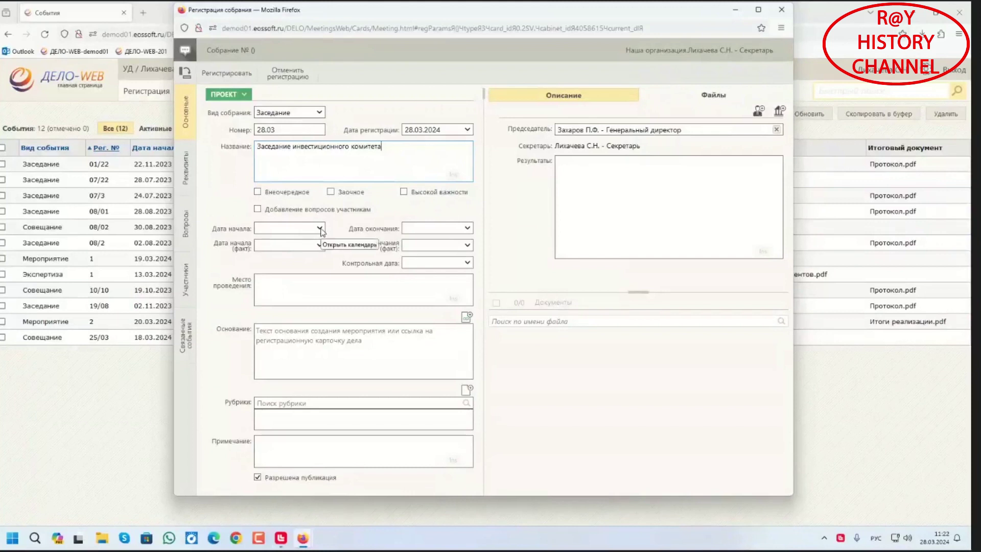
click(320, 229)
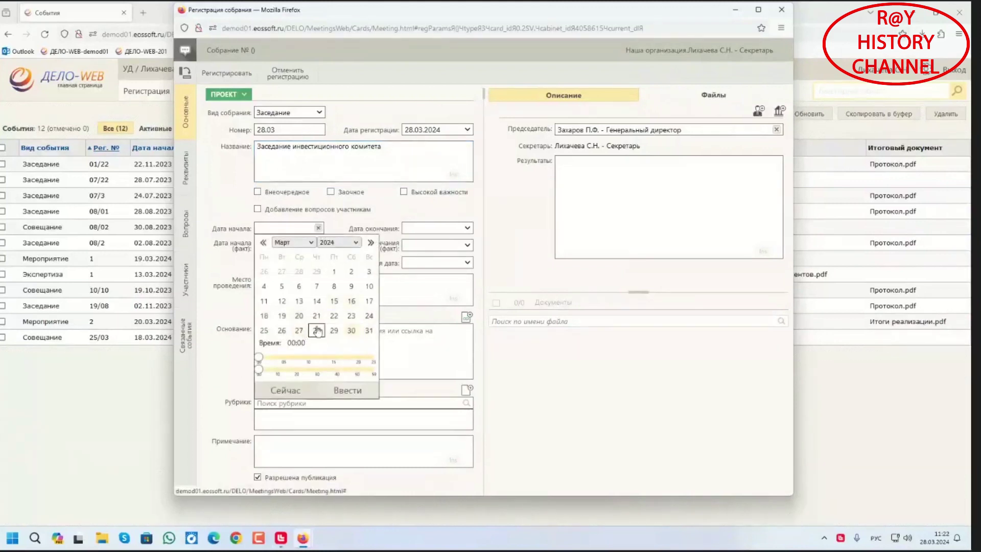
mouse_move(259, 360)
mouse_down()
mouse_move(292, 361)
mouse_move(257, 366)
mouse_up()
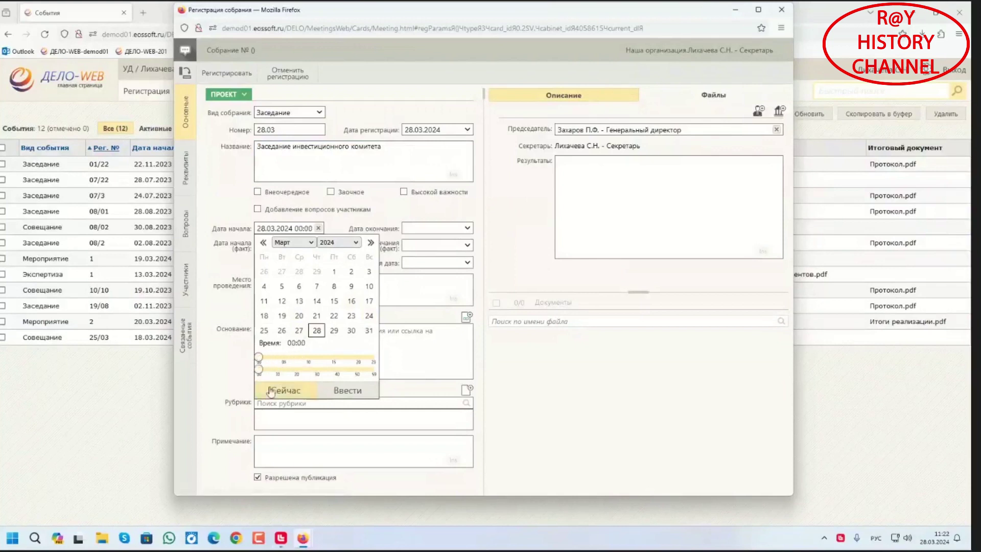
click(271, 390)
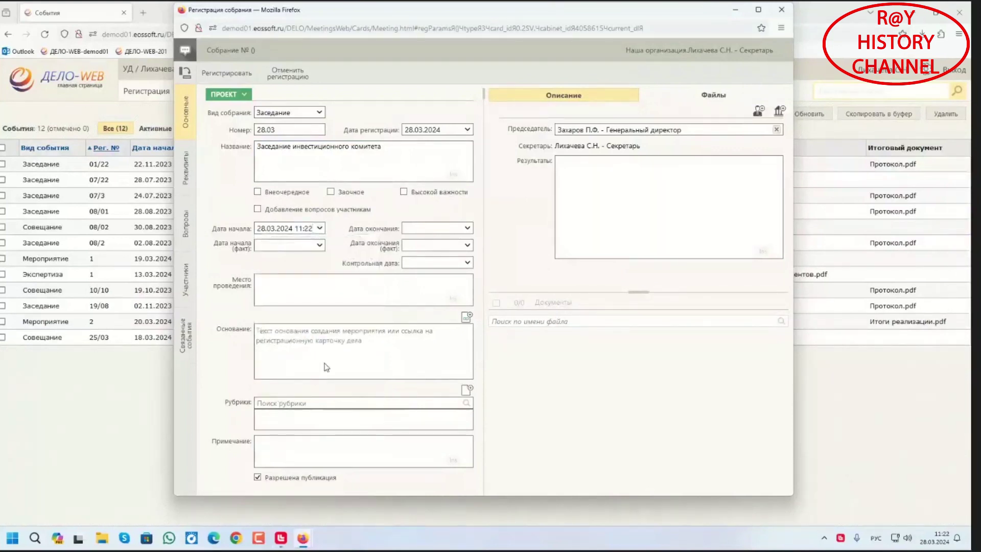
Set the venue to г. Москва, then type and erase basis text Необходимость в обновлении
click(306, 292)
text(г. Москва)
click(305, 350)
text(Необ)
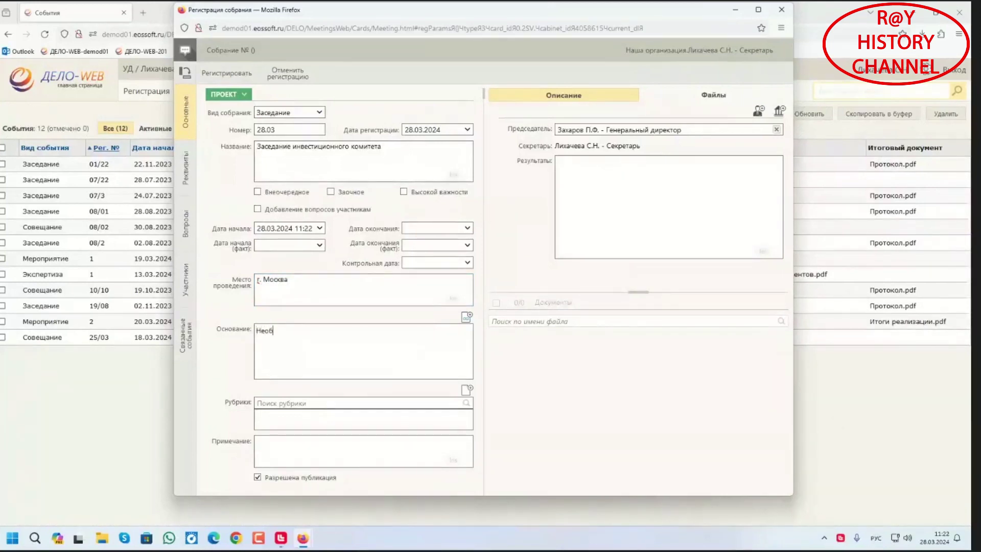
text(ходимость в обновлении)
key(BackSpace)
key(BackSpace)
key(BackSpace)
key(BackSpace)
key(BackSpace)
key(BackSpace)
key(BackSpace)
key(BackSpace)
key(BackSpace)
key(BackSpace)
key(BackSpace)
key(BackSpace)
key(BackSpace)
key(BackSpace)
key(BackSpace)
key(BackSpace)
key(BackSpace)
key(BackSpace)
key(BackSpace)
key(BackSpace)
Run the search for documents registered today from the home page
click(64, 81)
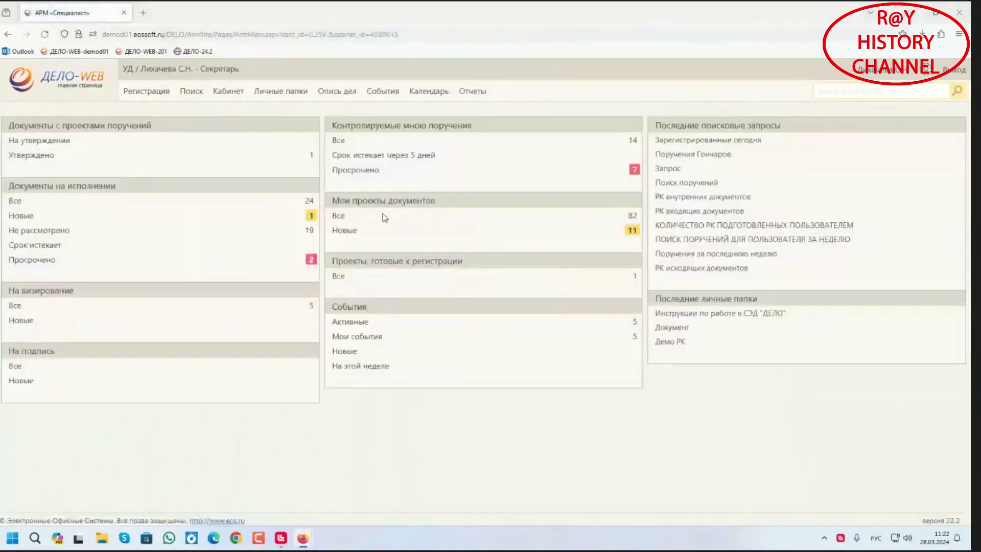
click(733, 139)
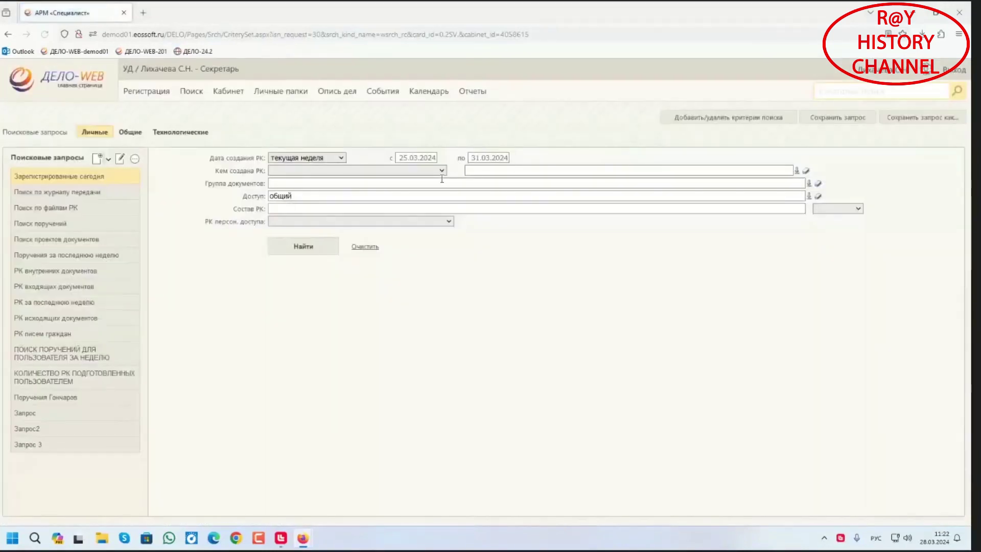
click(287, 247)
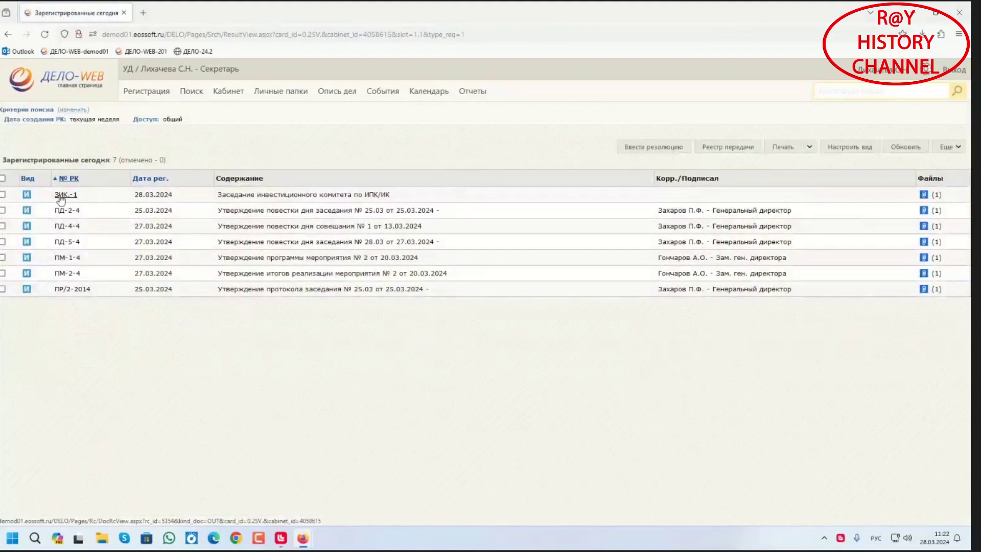
Copy the ЗИК.-1 card to the clipboard and return to the meeting registration form
click(3, 195)
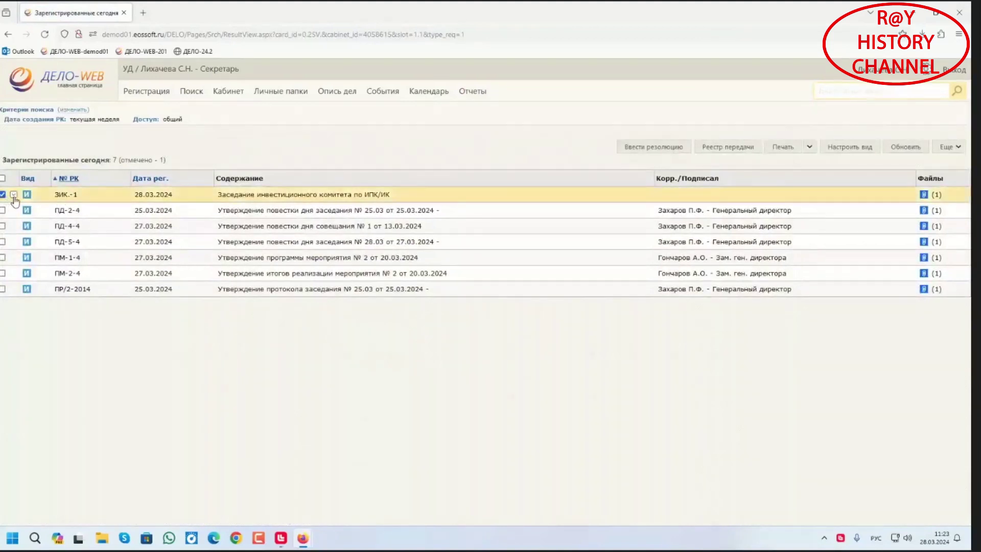
click(13, 195)
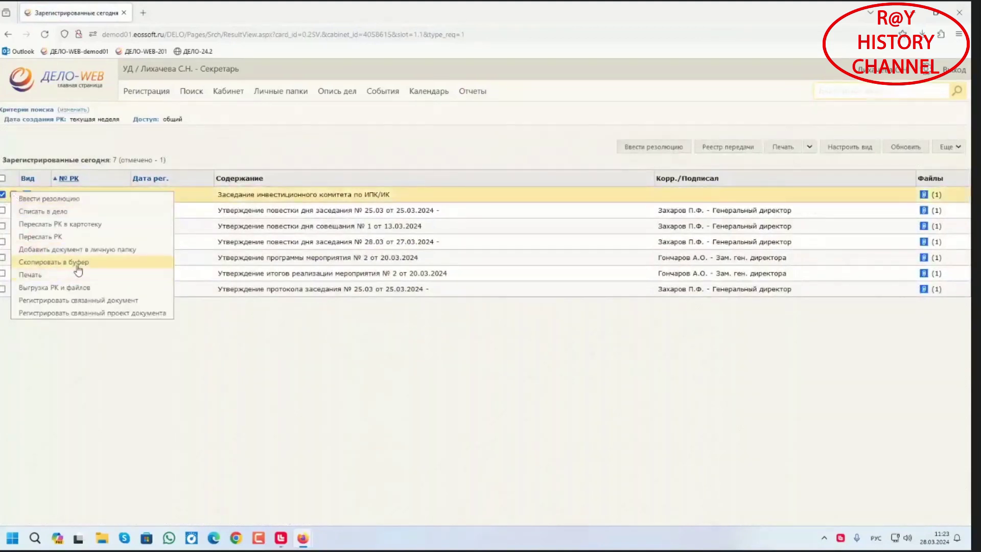
click(79, 267)
click(543, 314)
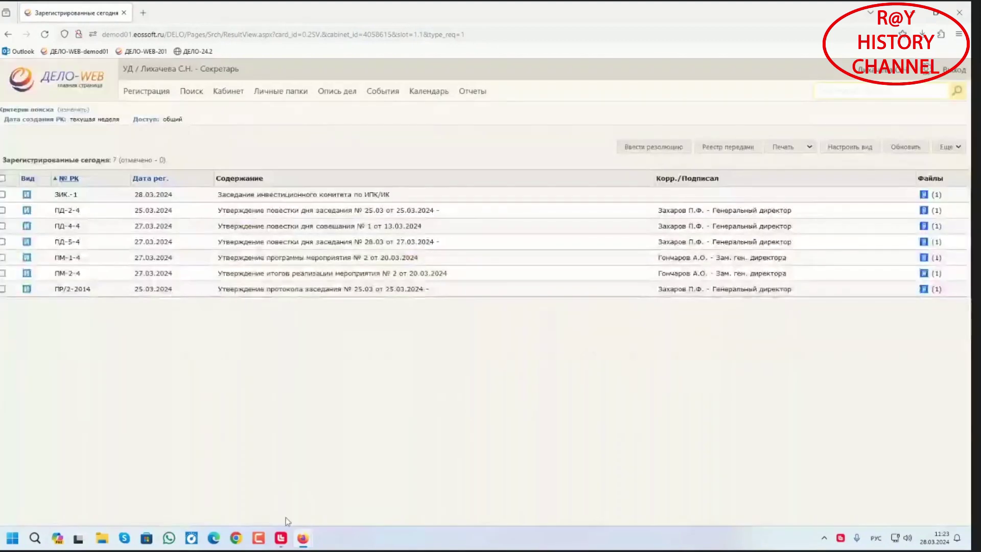
mouse_move(305, 539)
click(340, 499)
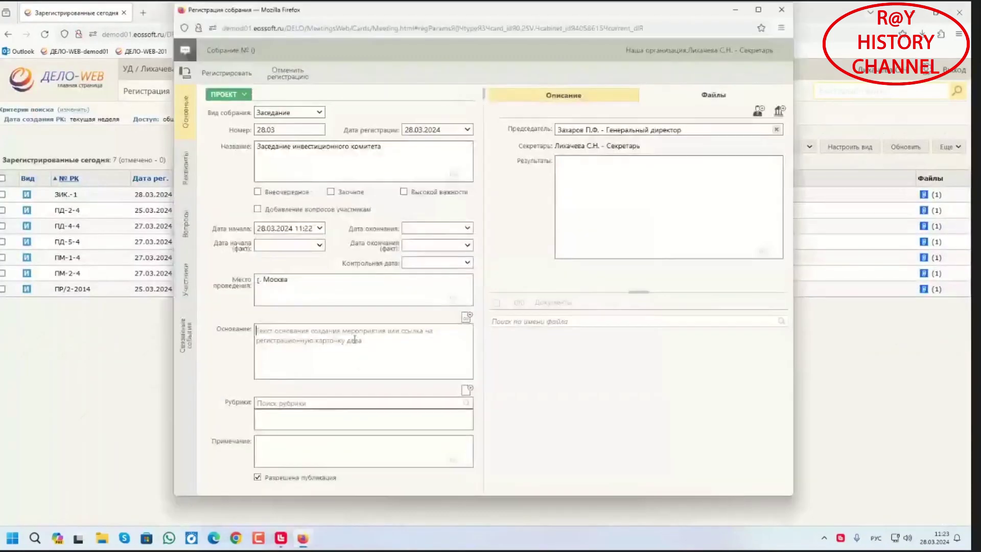
Link the ЗИК.-1 card as the meeting's basis, then register it, accepting the overlap warning
click(466, 320)
click(622, 264)
click(533, 300)
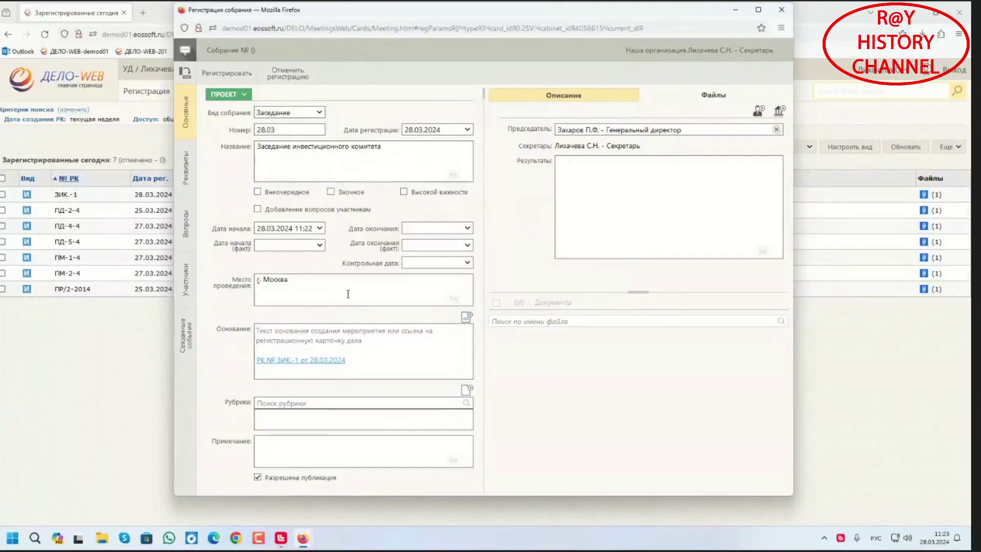
click(228, 76)
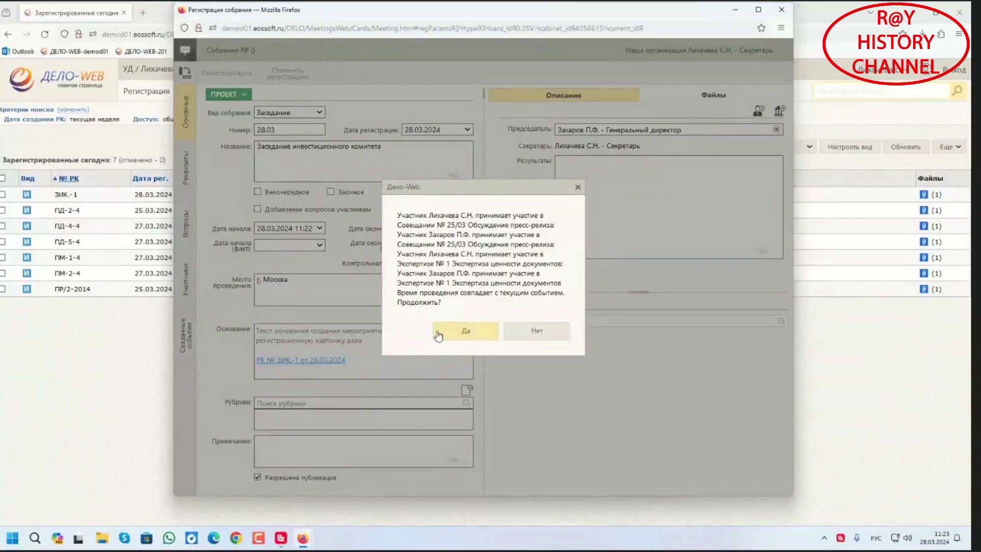
click(449, 335)
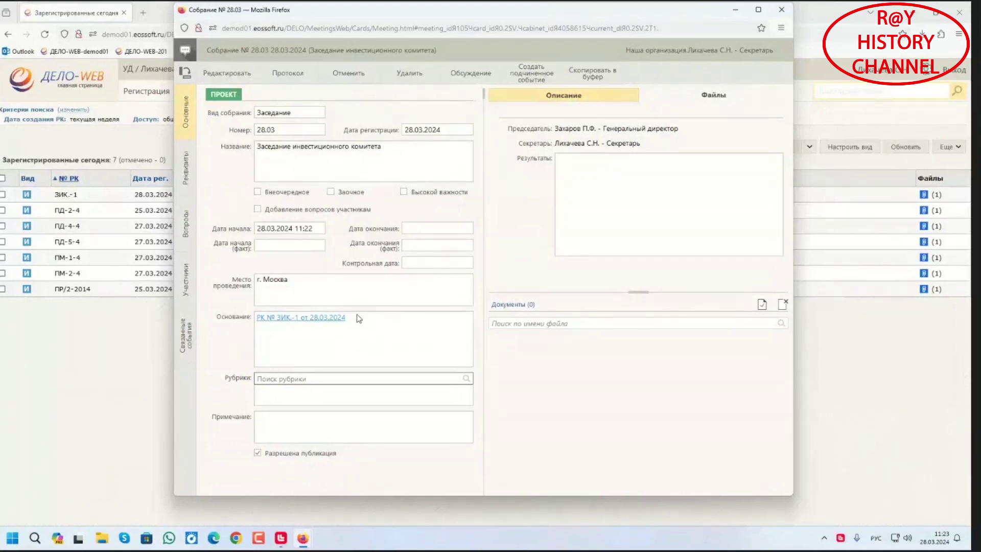
Edit the meeting's questions, adding Вопрос №1, a sub-question promoted to Вопрос №2, and Вопрос №3
click(186, 228)
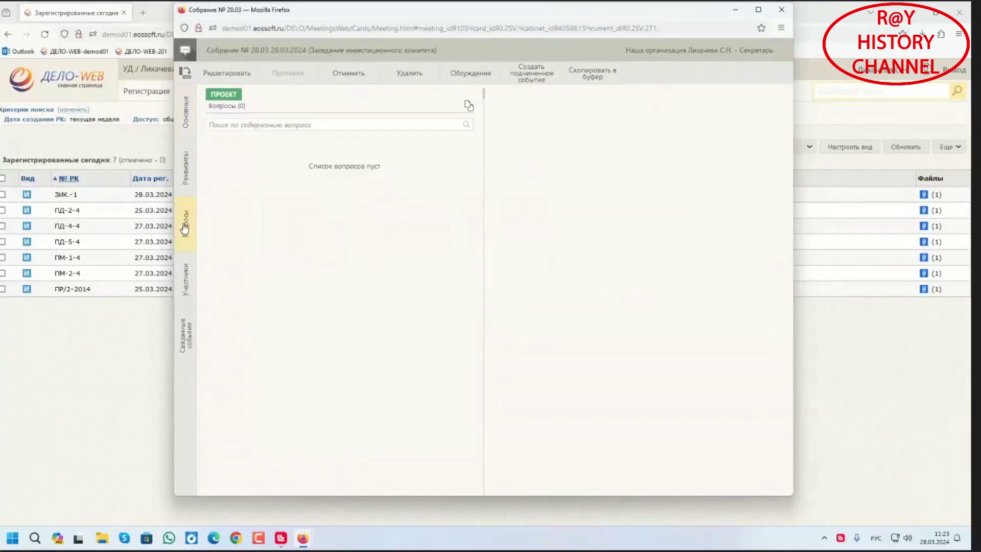
click(242, 80)
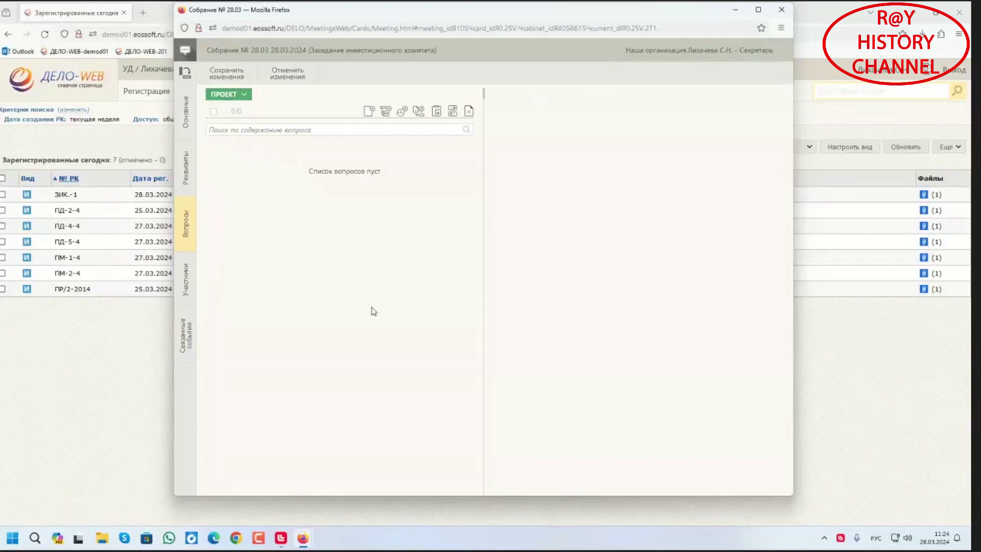
click(368, 112)
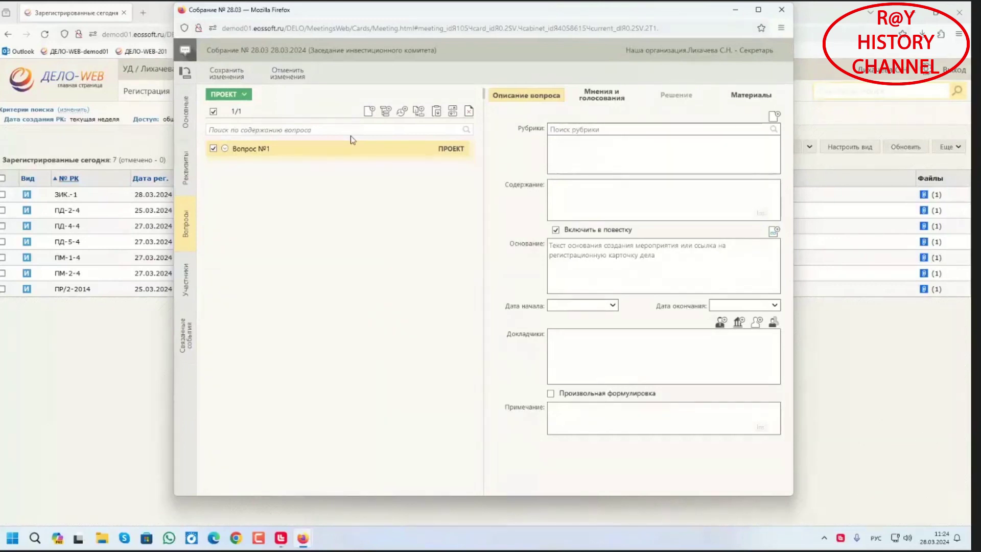
click(385, 111)
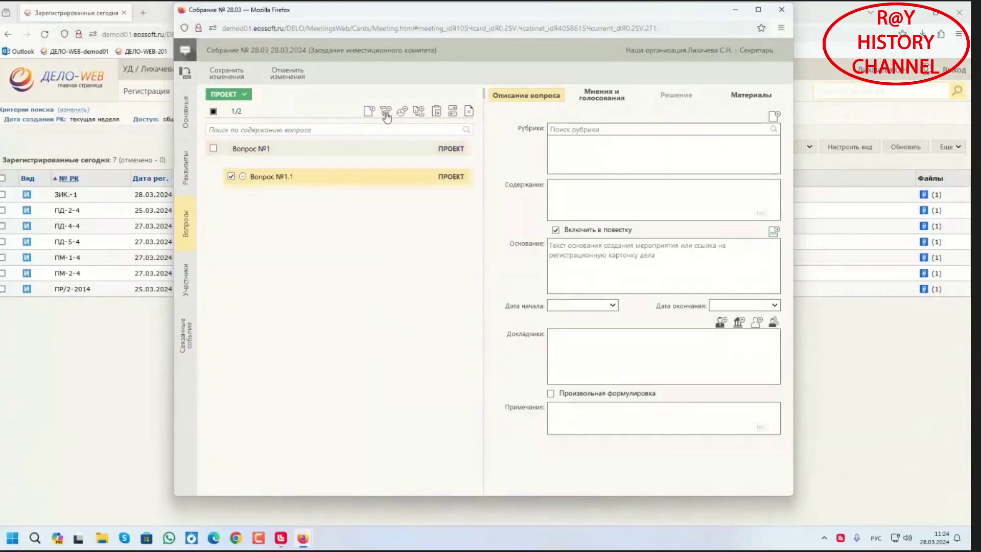
drag(325, 182, 270, 191)
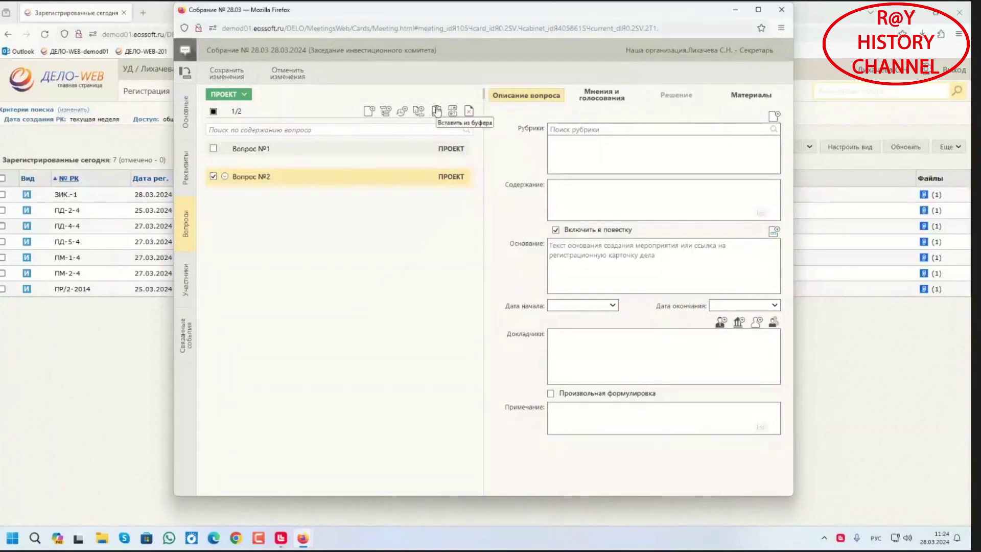
click(366, 111)
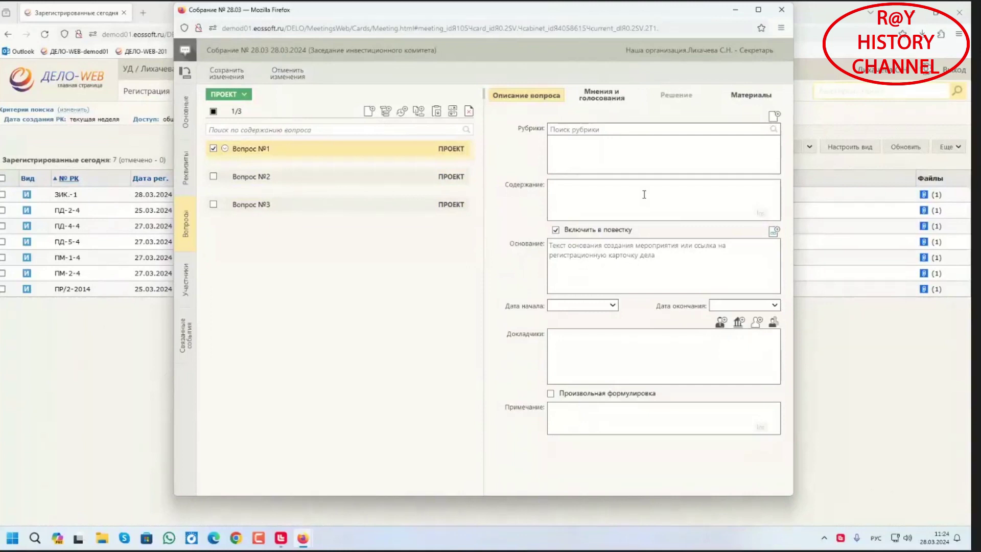
Give Вопрос №1 content Покупка ПО and basis Необходимость в обновлении, fixing the typos
click(644, 194)
text(Покупка ПО)
click(620, 248)
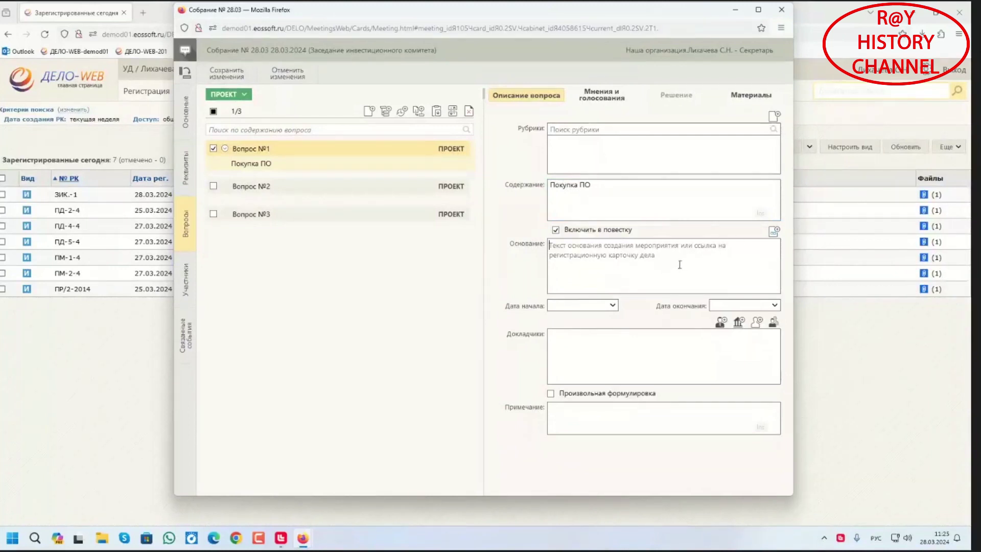
text(Необх)
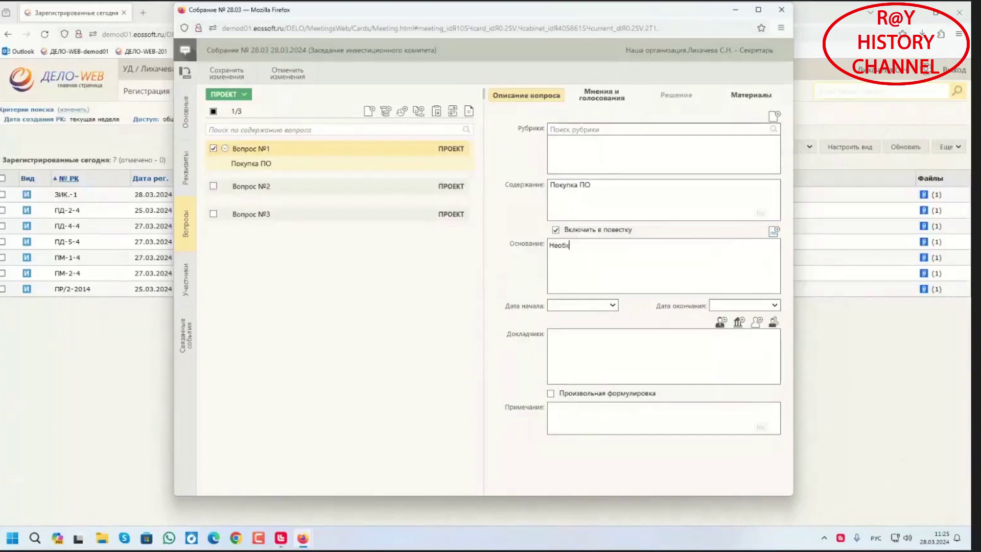
text(одимсоть в обн)
text(овлении)
click(584, 246)
text(олвении)
click(597, 246)
key(BackSpace)
click(631, 248)
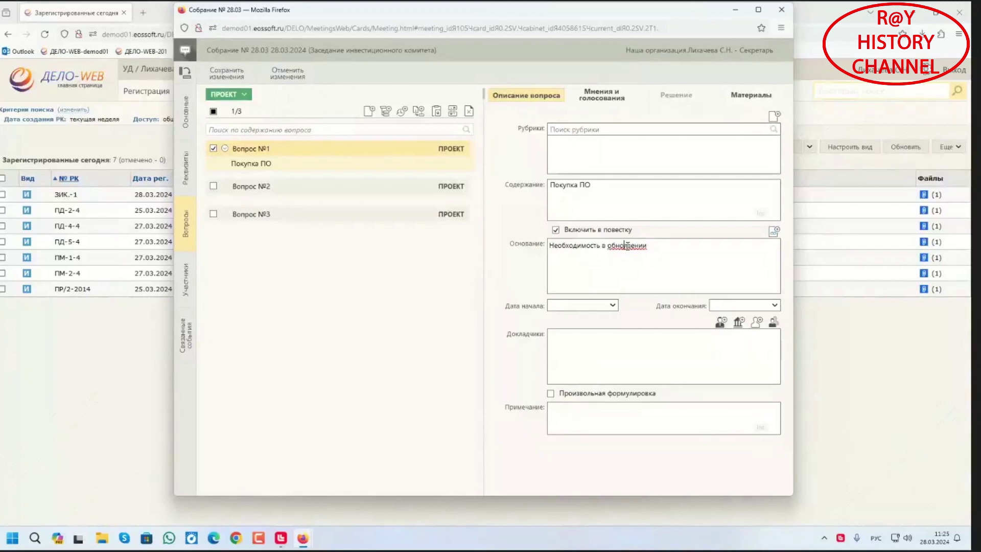
key(BackSpace)
text(л)
Set Вопрос №1's start to now and the deputy general director as speaker
click(614, 306)
click(580, 468)
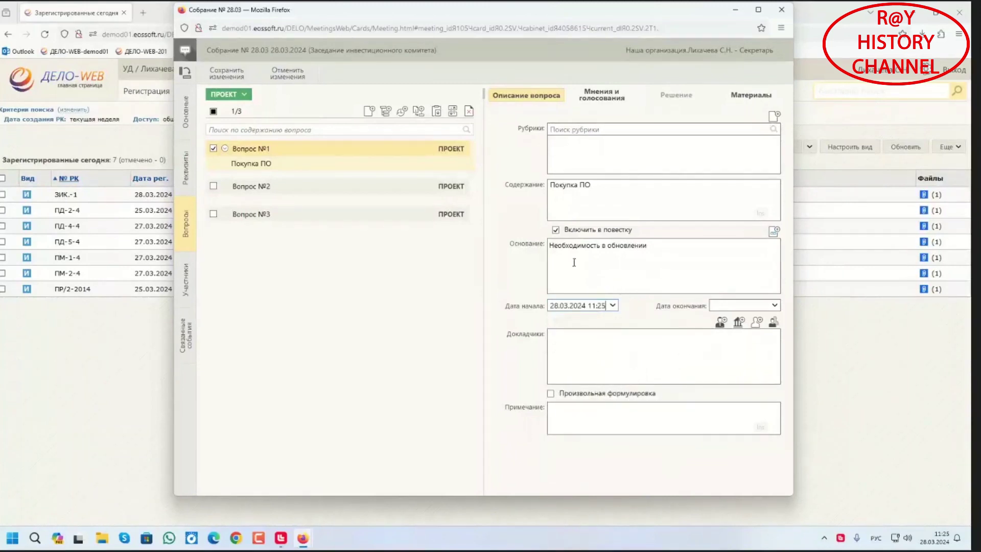
click(721, 322)
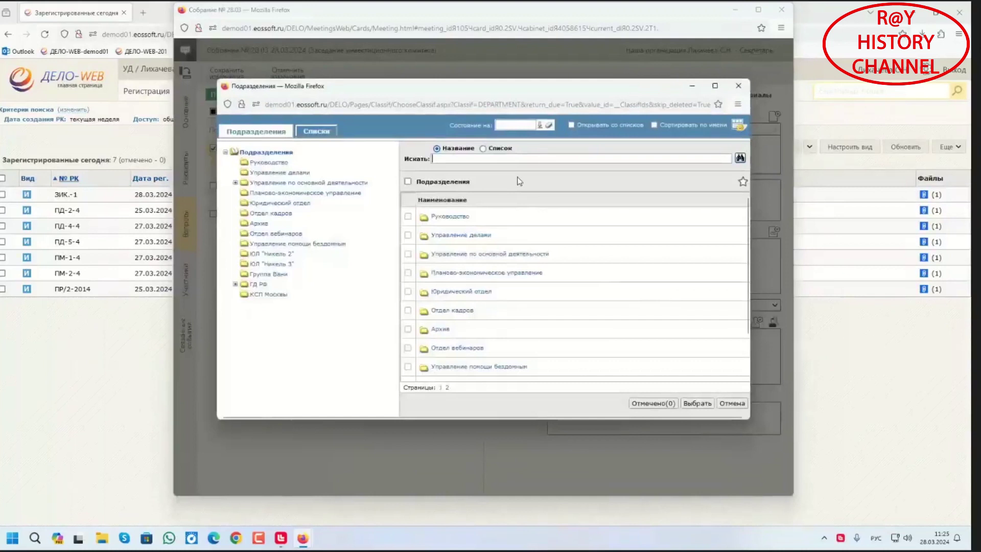
text(гон)
key(Return)
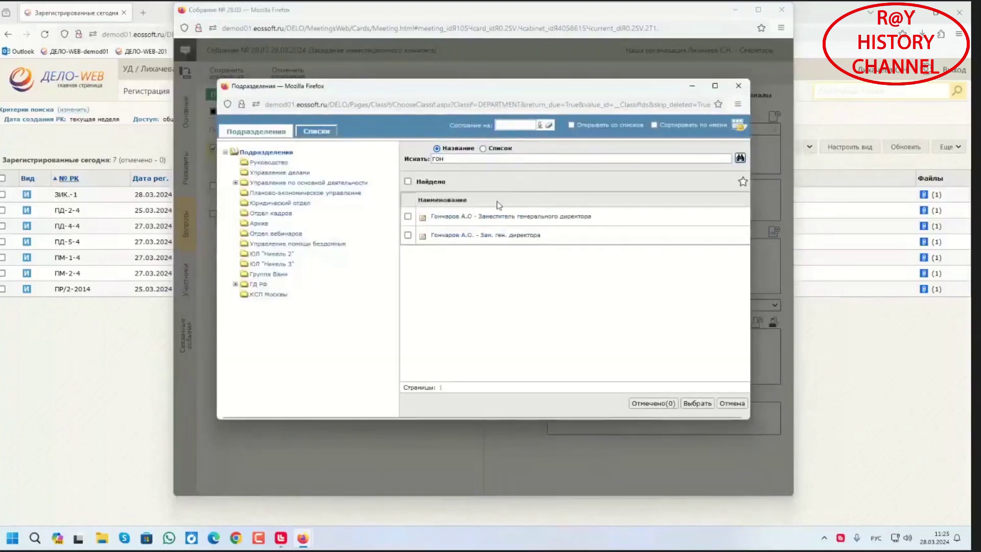
click(407, 236)
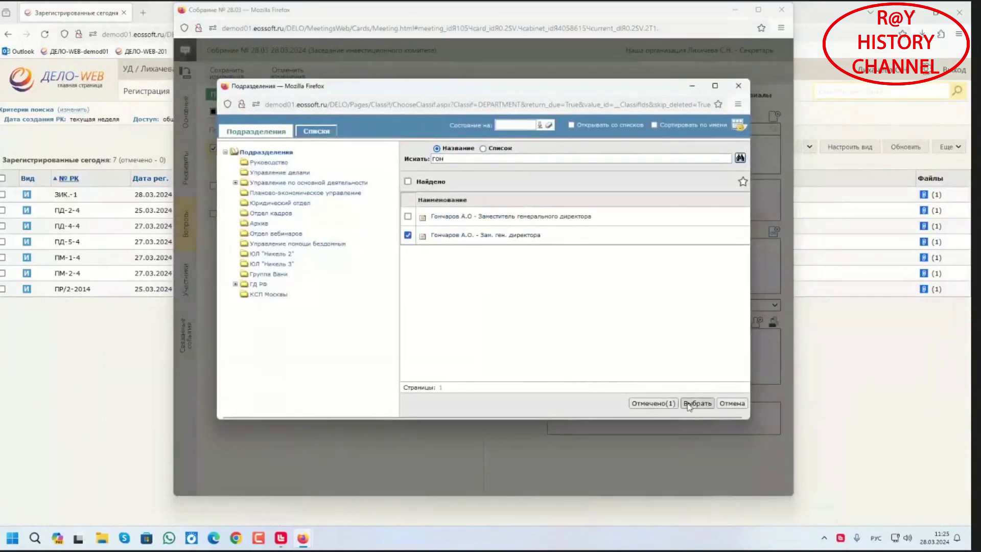
click(696, 403)
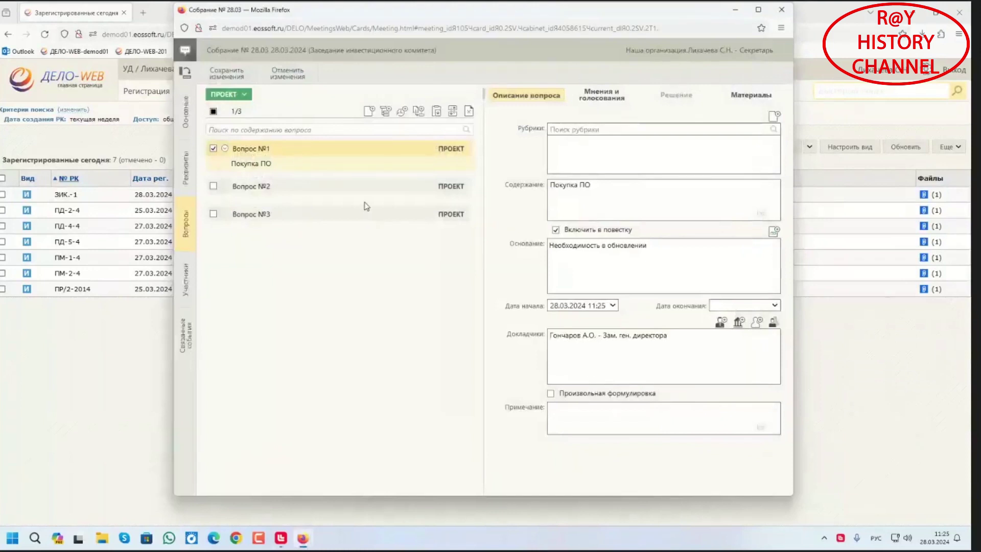
Give Вопрос №2 content Покупка серверного оборудования and basis необходимость в обновлении
click(363, 189)
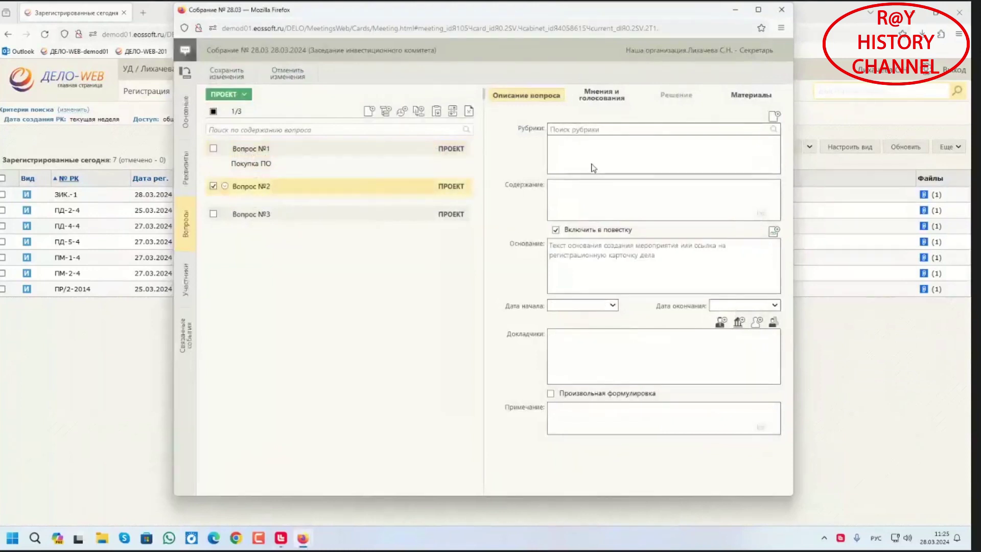
click(580, 212)
text(Покупка сервер)
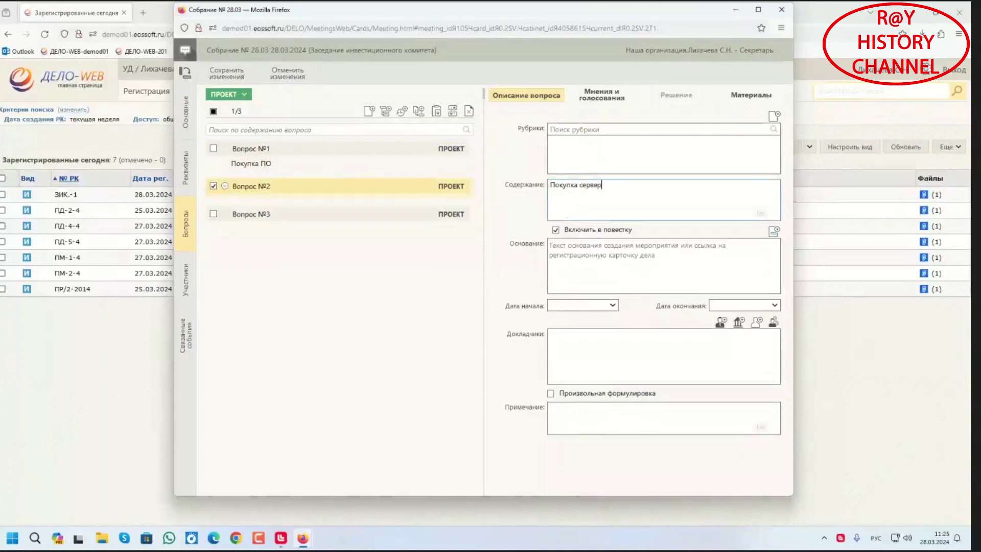
text(ного оборудования)
click(605, 263)
text(необходимость в обновлении)
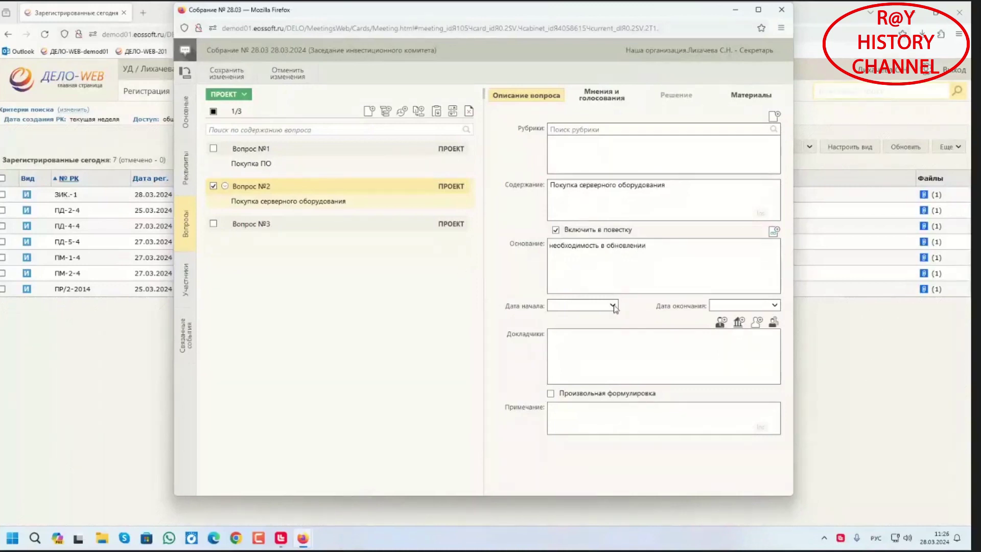
Set Вопрос №2's start to 28.03.2024 11:26 and the deputy general director as speaker
click(613, 305)
click(578, 466)
click(640, 467)
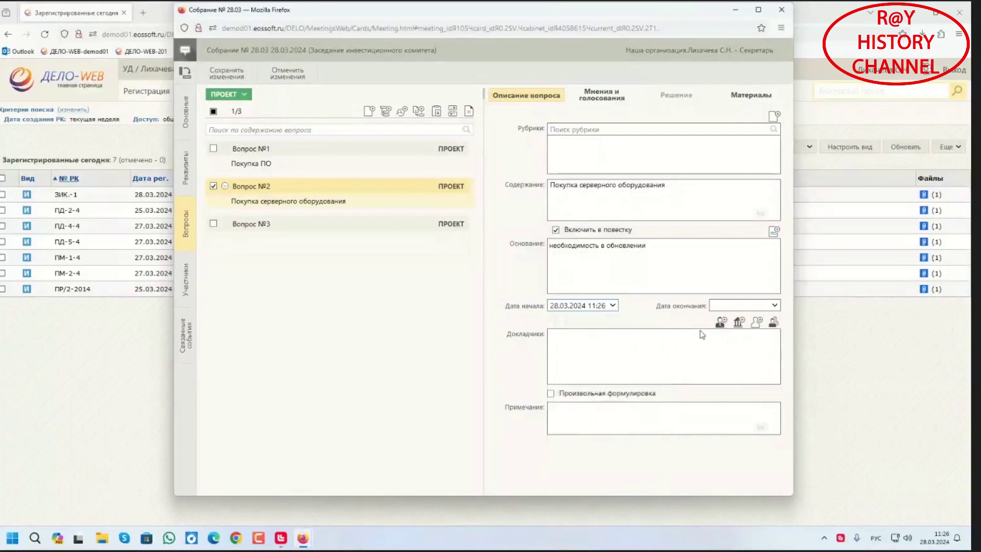
click(721, 322)
text(Гон)
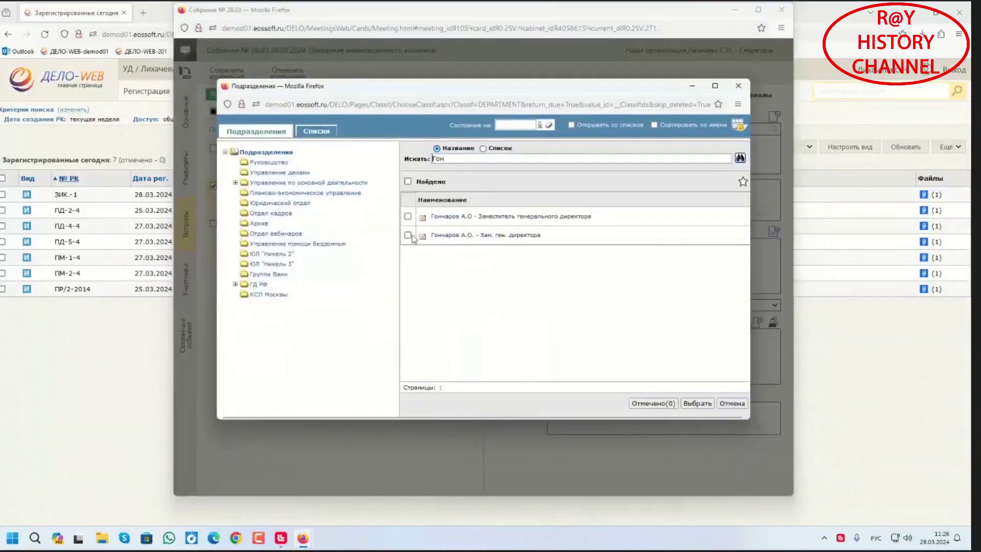
click(407, 235)
click(695, 403)
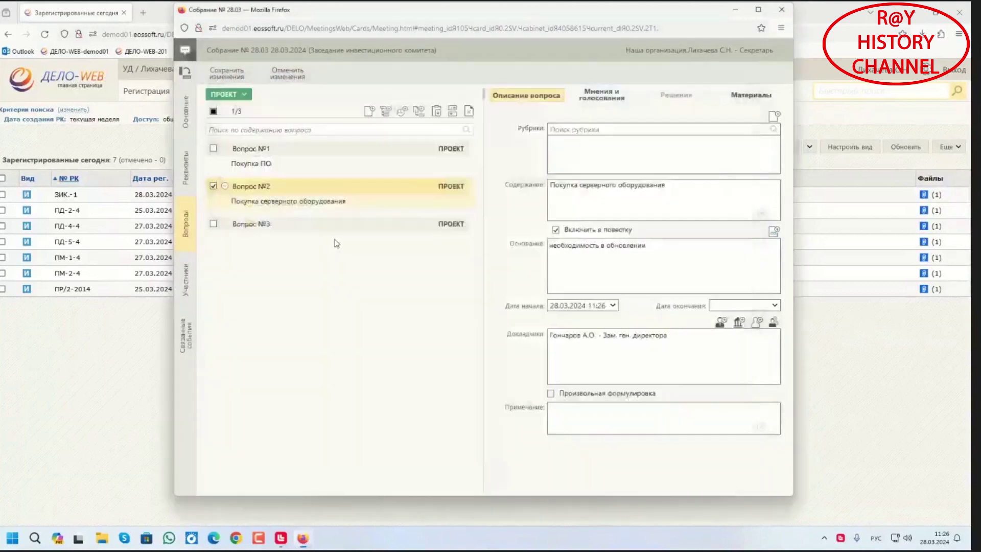
Fill Вопрос №3: content Выделение средств на покупку ПО и оборудования, start now, chief accountant speaker, basis '.'
click(306, 225)
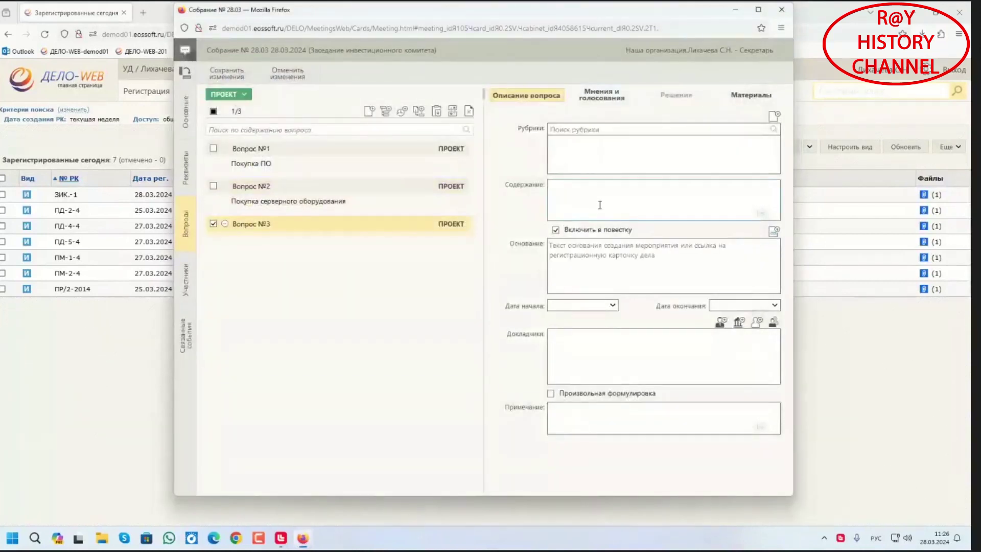
text(Выделение средств на п)
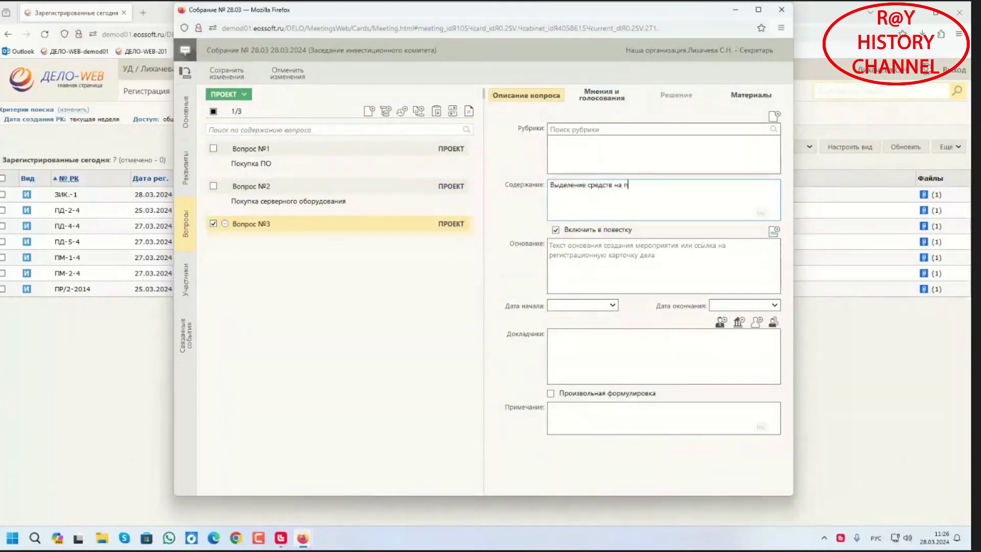
text(окупку ПО и оборудования)
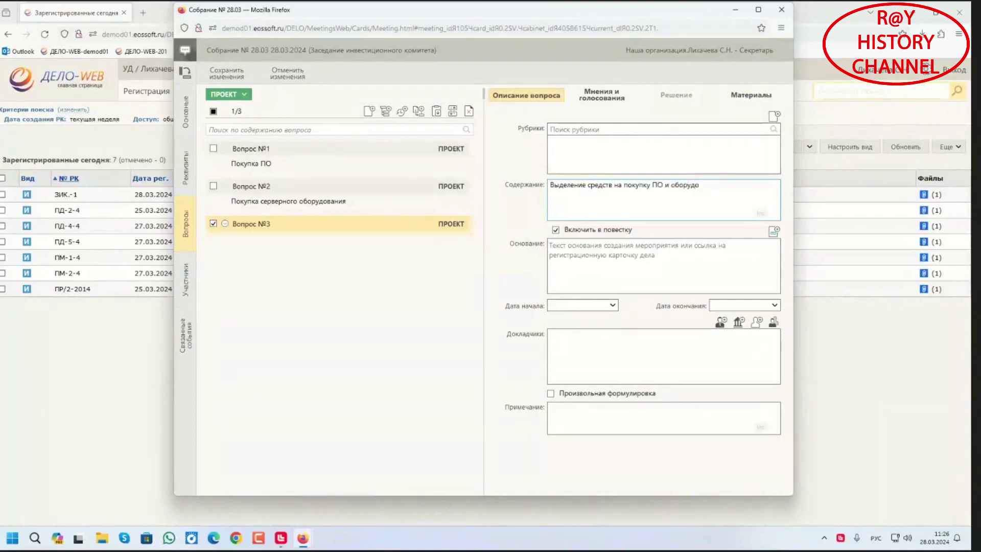
click(612, 305)
click(557, 464)
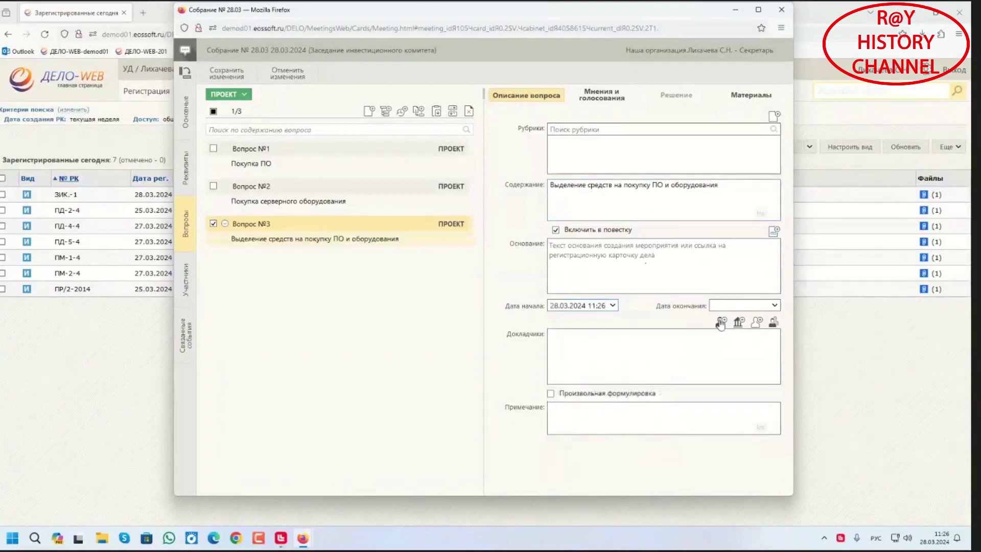
click(720, 321)
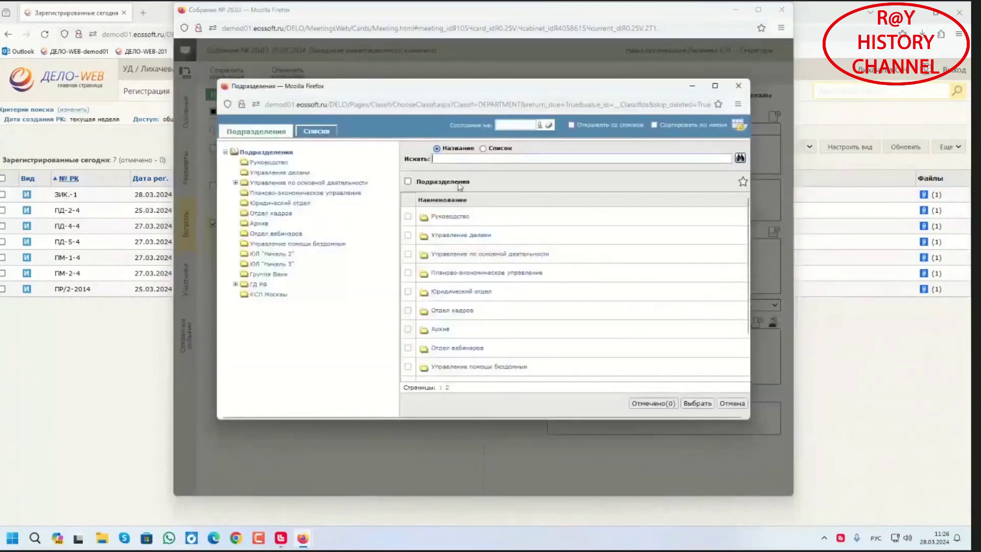
text(Рубл)
click(695, 407)
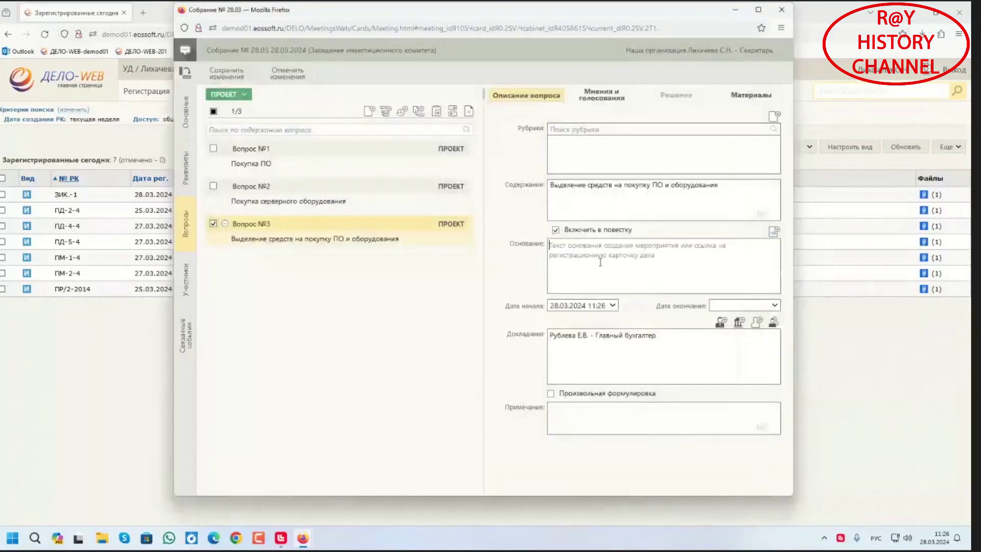
text(.)
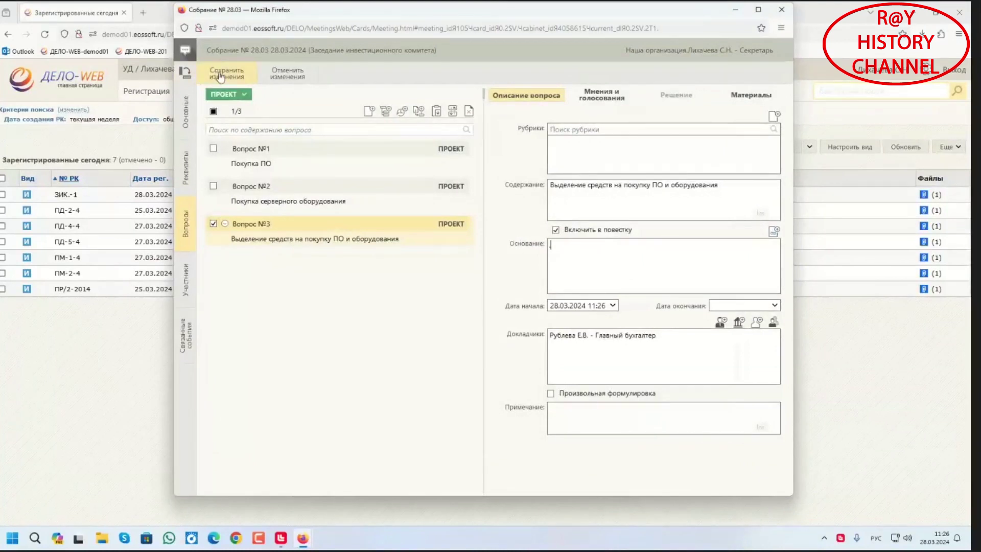
Save the three agenda questions, confirming Да on the schedule-conflict warning
click(220, 74)
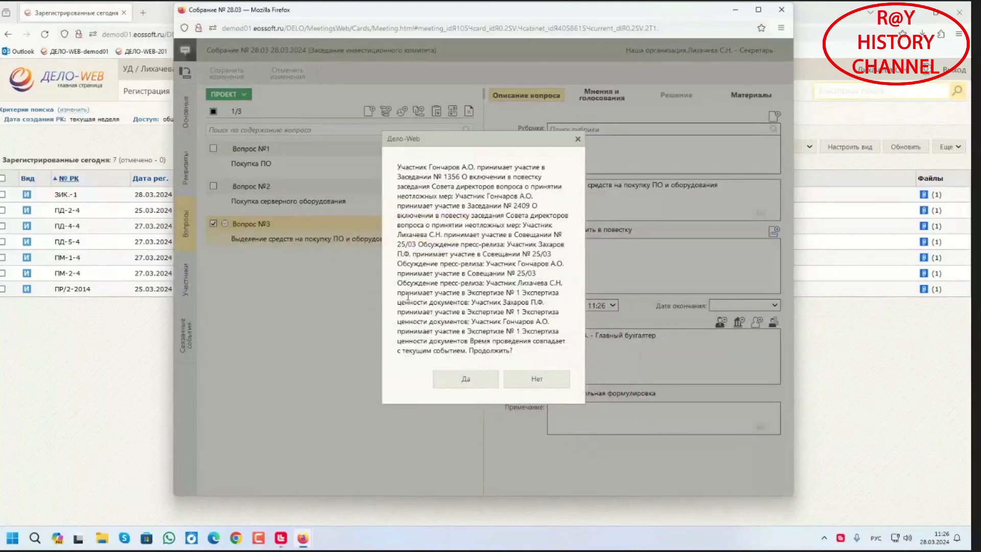
click(456, 380)
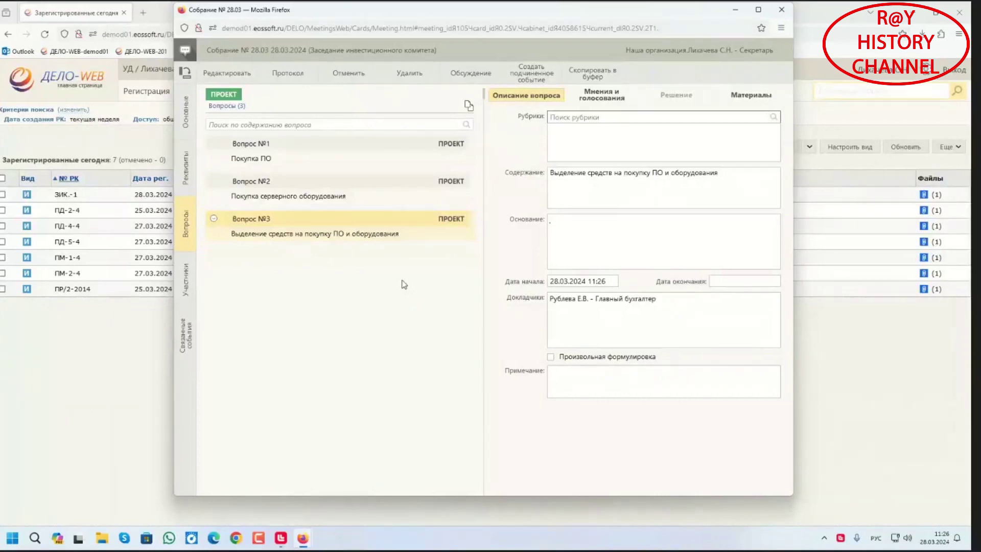
In Вопрос №1's participants, add the deputy general director and extend him to Вопрос № 2
click(359, 146)
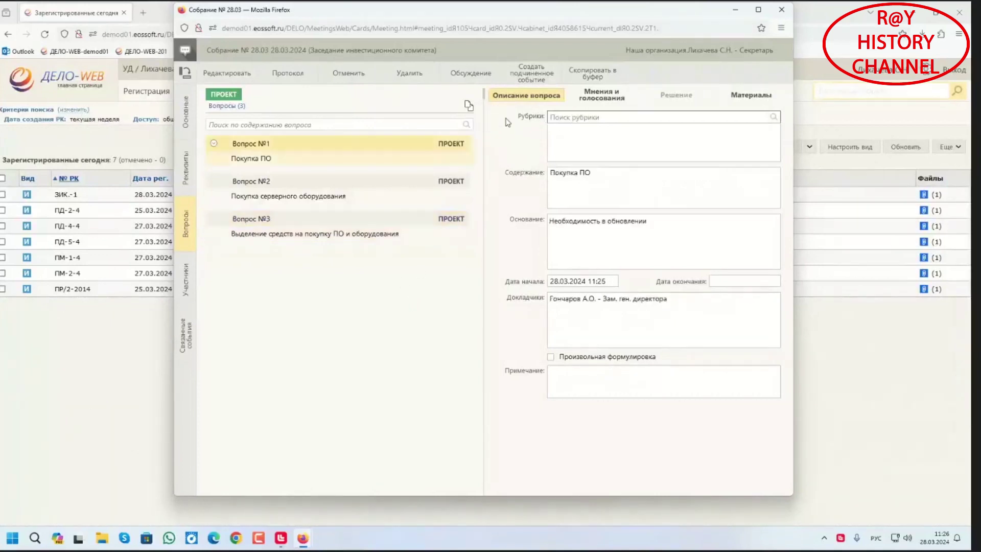
click(577, 100)
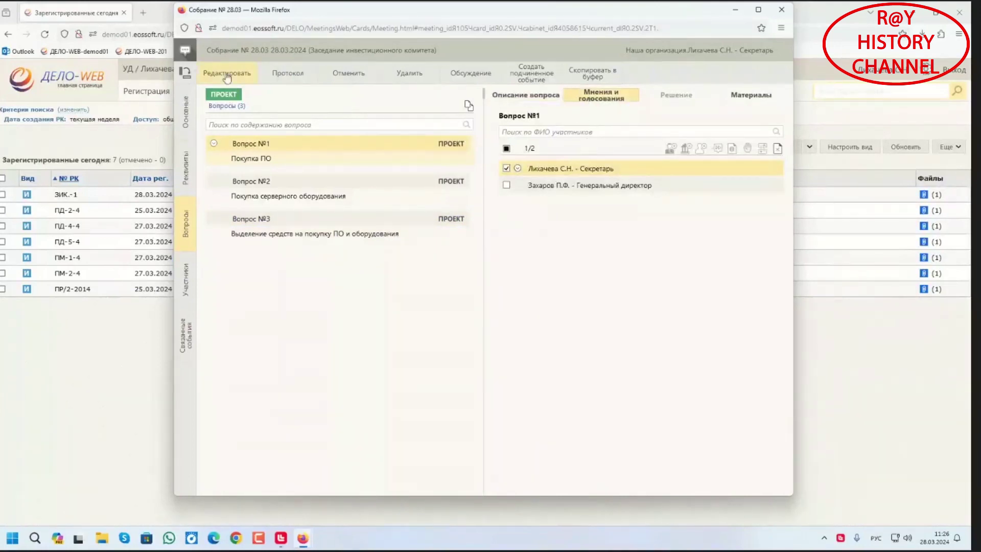
click(243, 84)
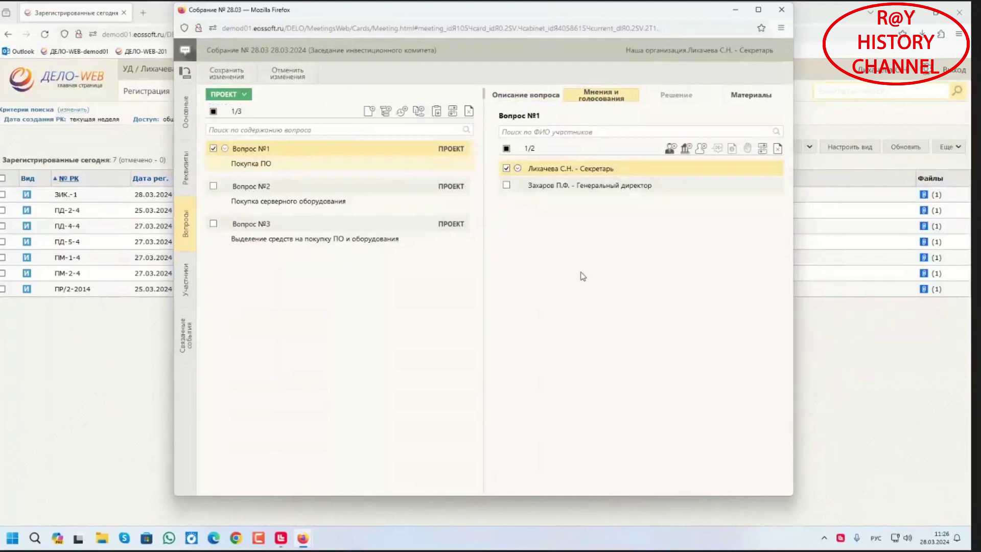
click(670, 149)
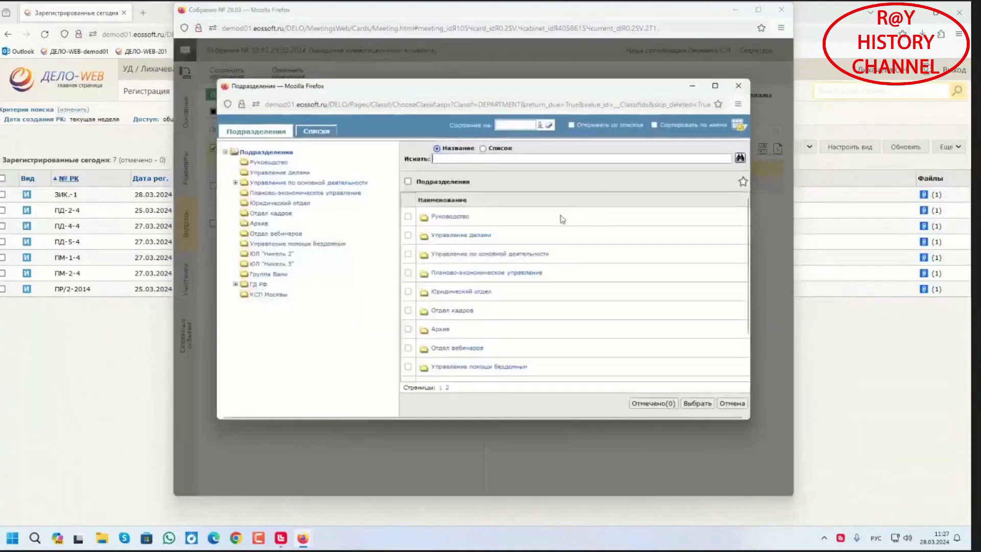
key(Return)
click(408, 234)
click(697, 403)
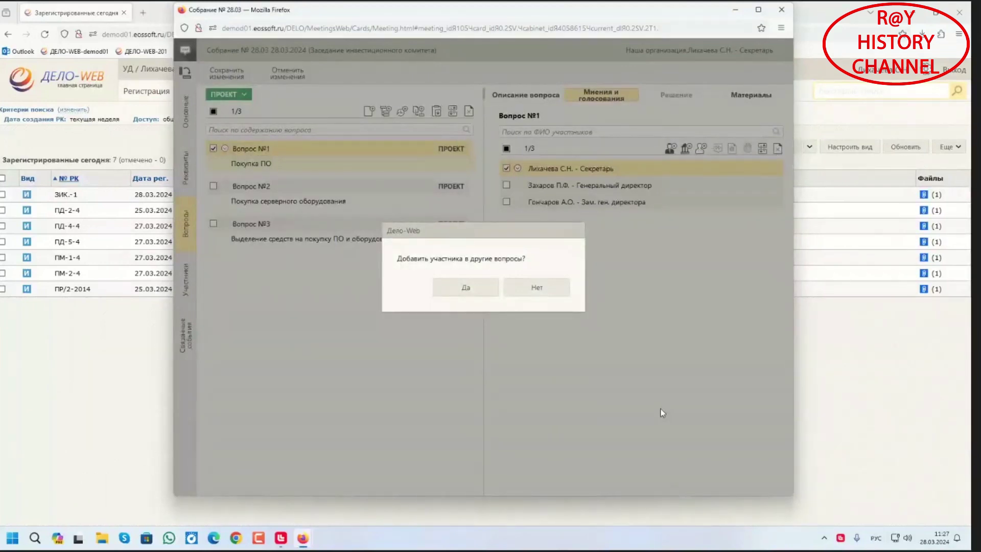
click(481, 288)
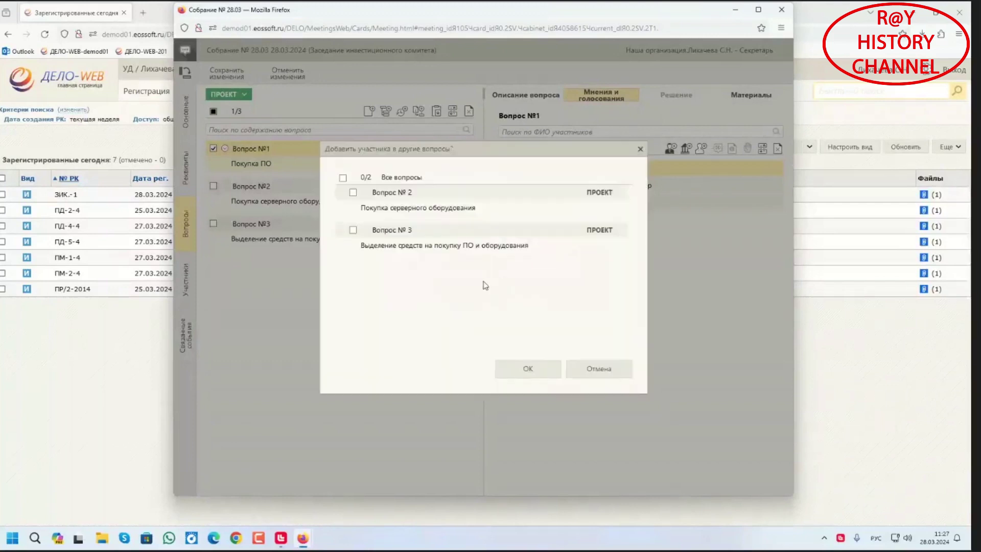
click(353, 192)
click(526, 368)
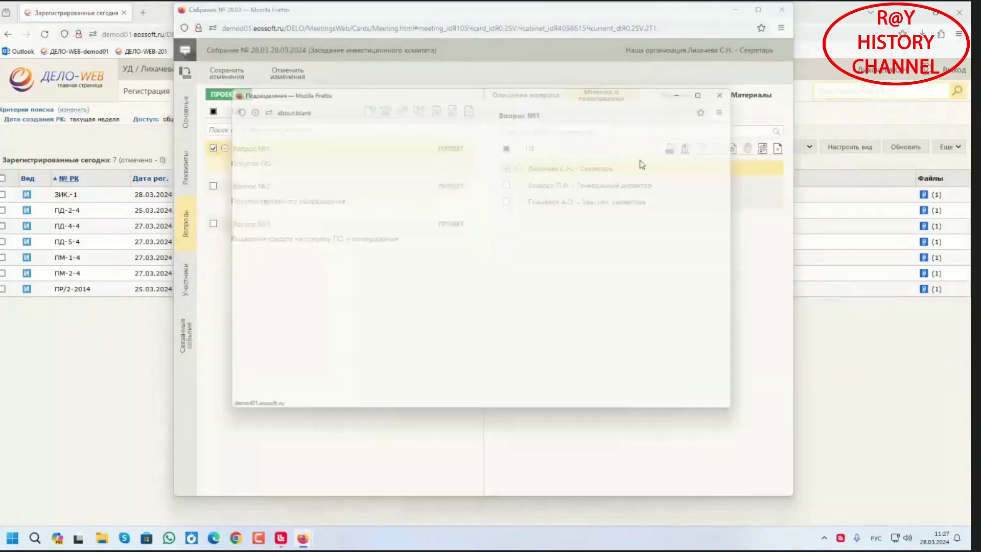
Add the chief accountant as a participant of Вопрос №1 and all other questions
click(671, 149)
text(Го)
key(BackSpace)
key(BackSpace)
text(Рублеву)
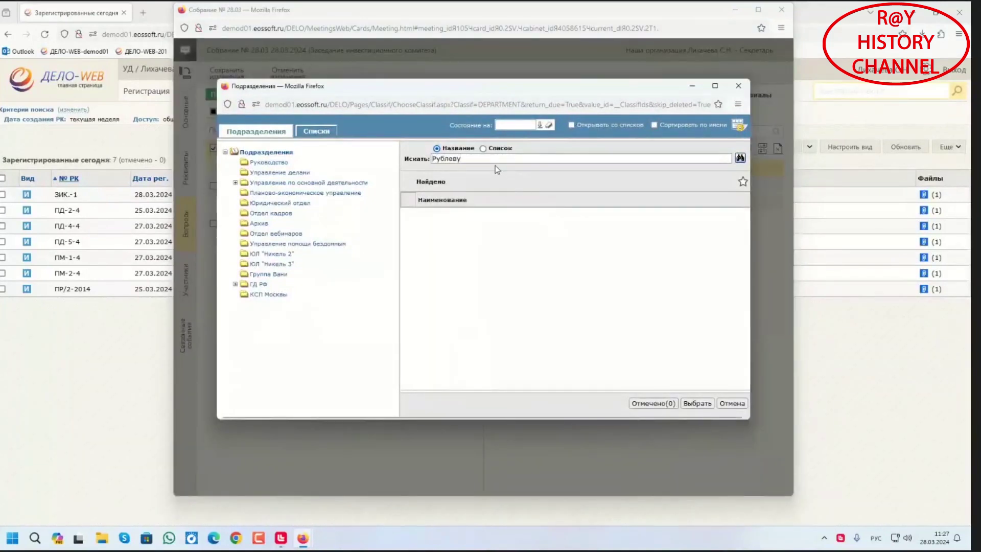
key(BackSpace)
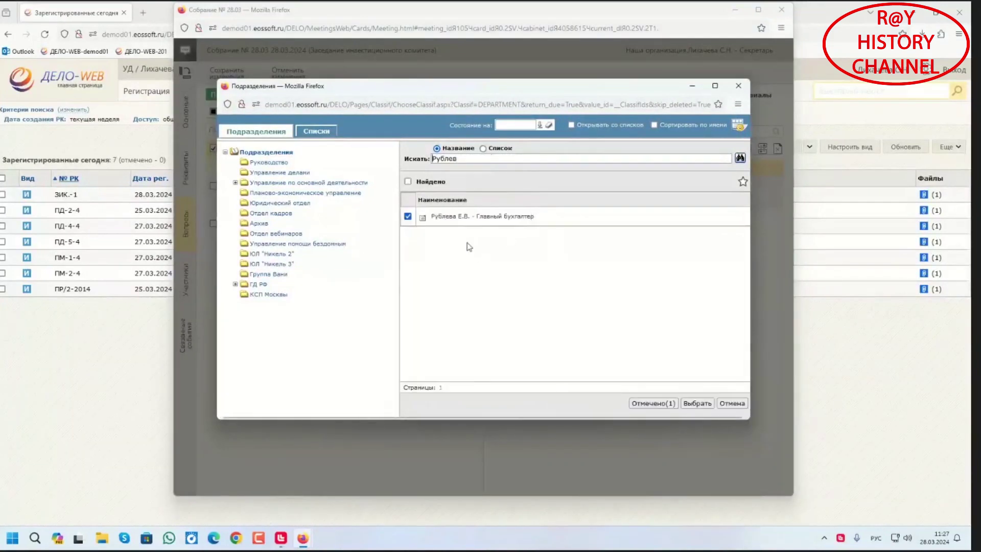
click(697, 403)
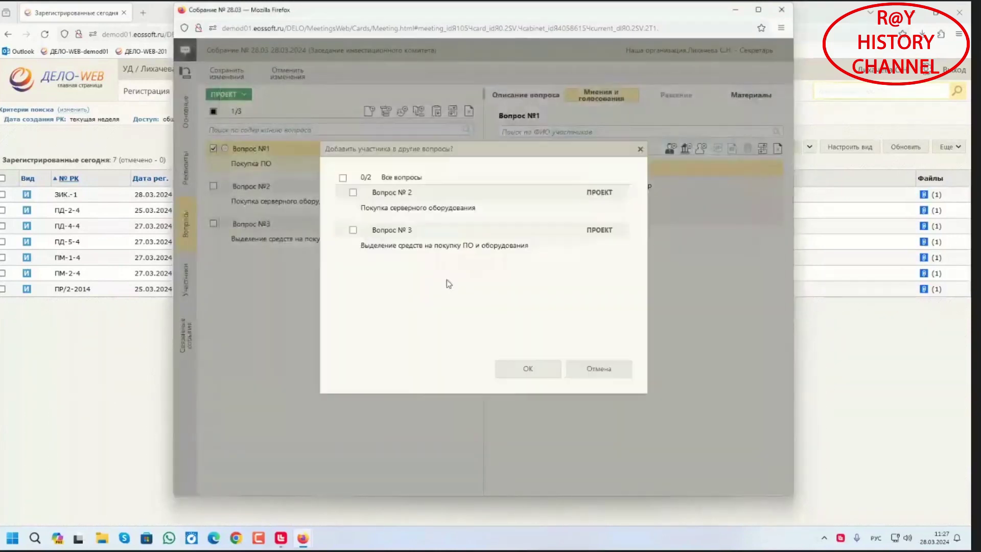
click(343, 178)
click(543, 375)
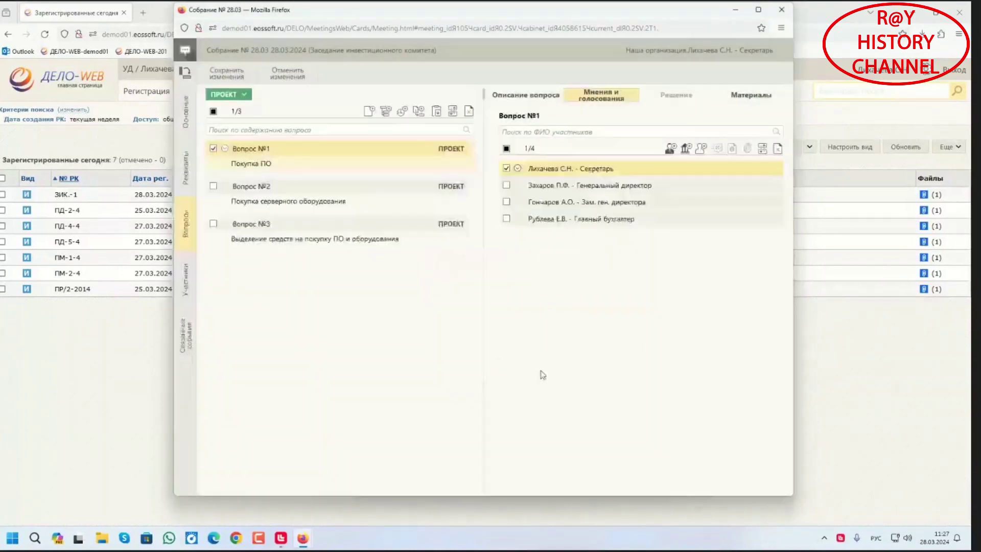
Save the new participants, accepting the conflict warning, and open the participant list
click(242, 77)
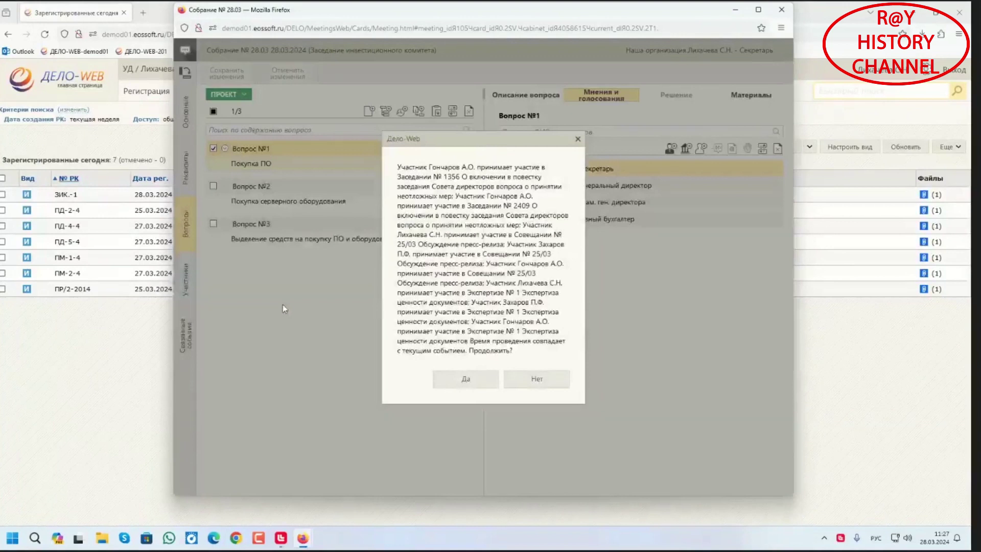
click(463, 379)
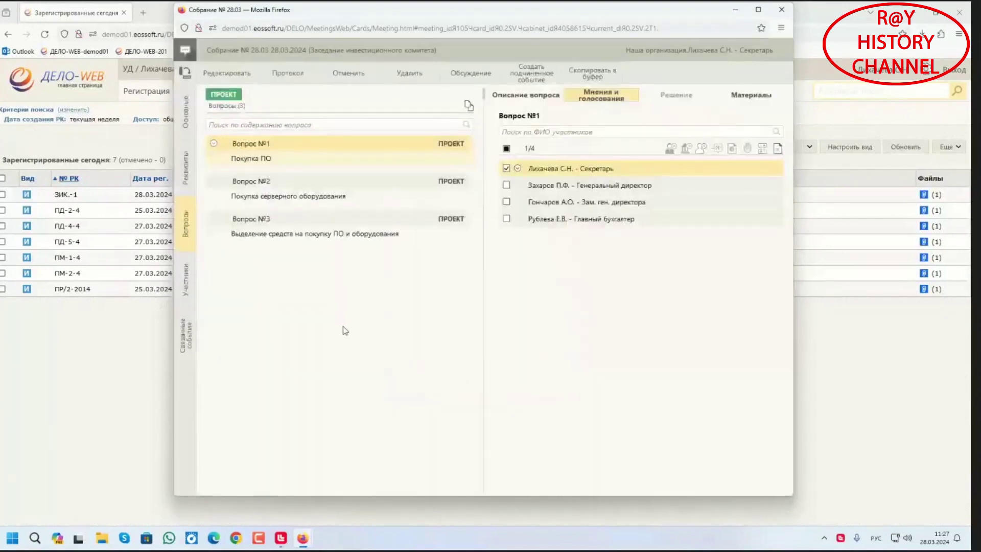
click(191, 281)
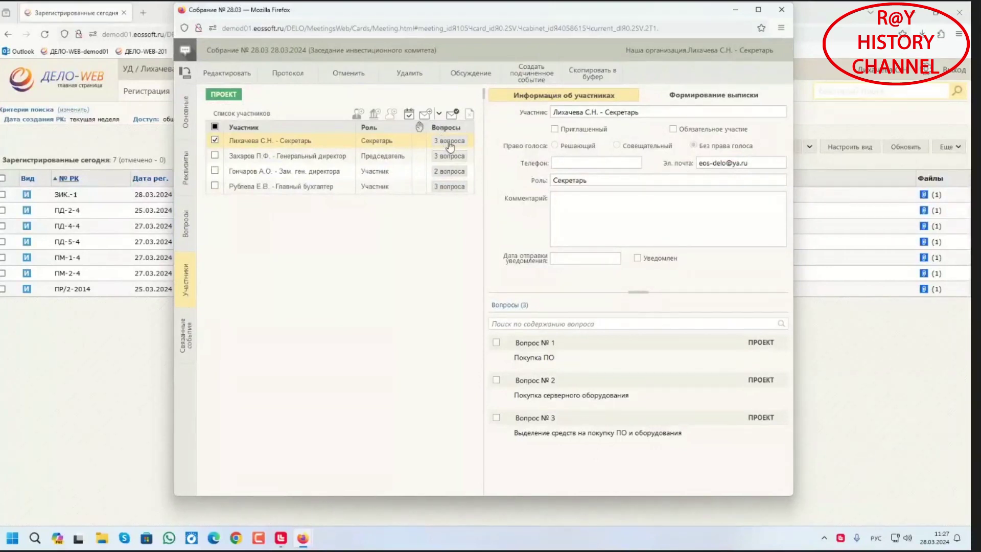
click(448, 144)
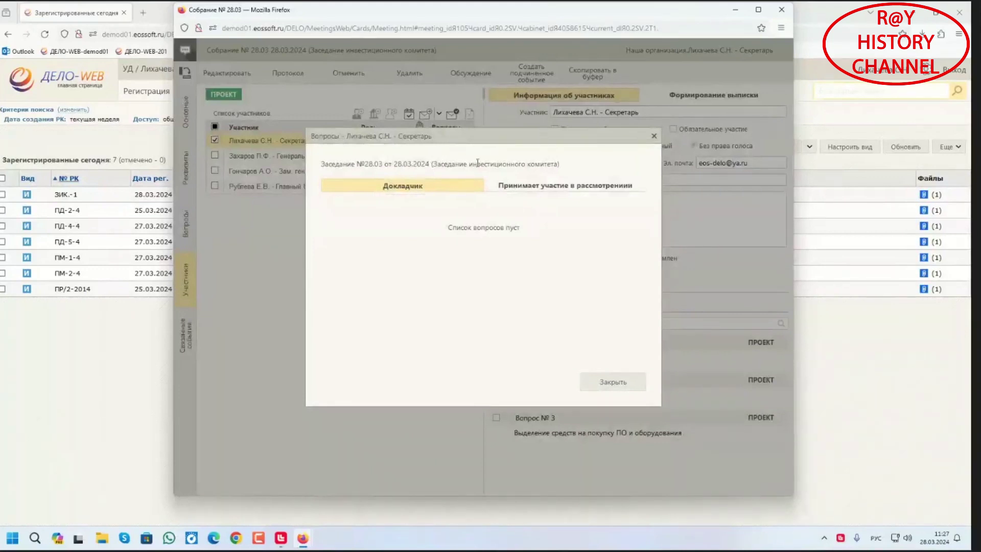
click(513, 185)
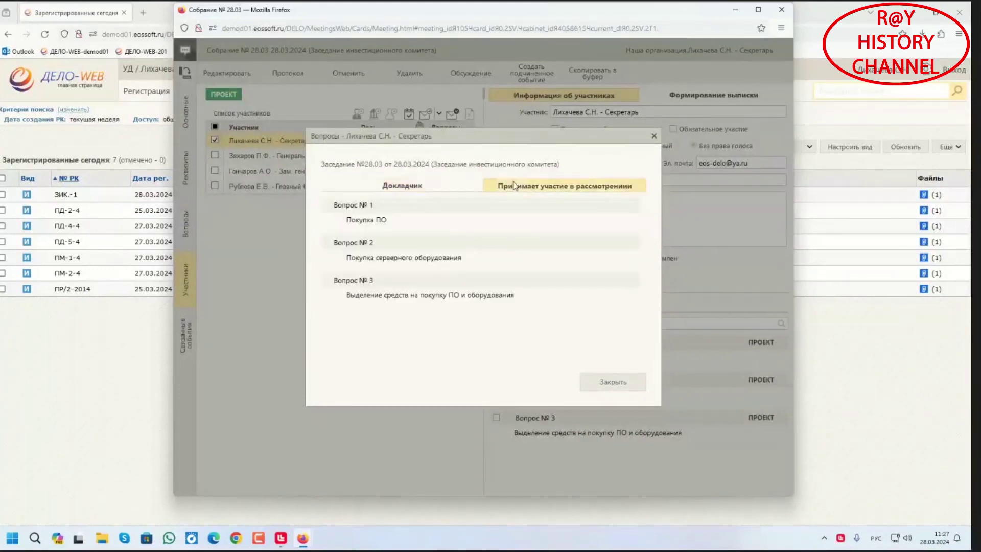
click(613, 382)
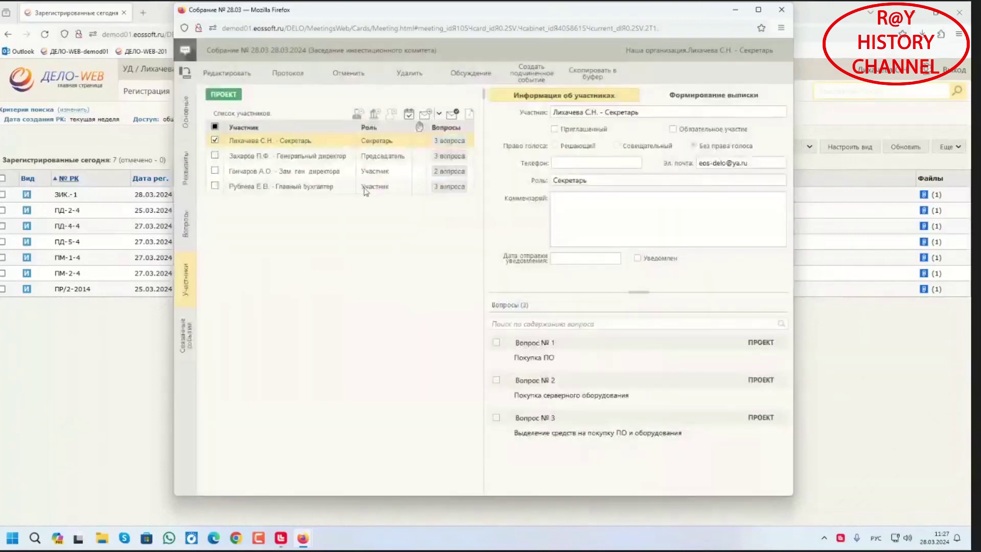
click(297, 173)
click(441, 172)
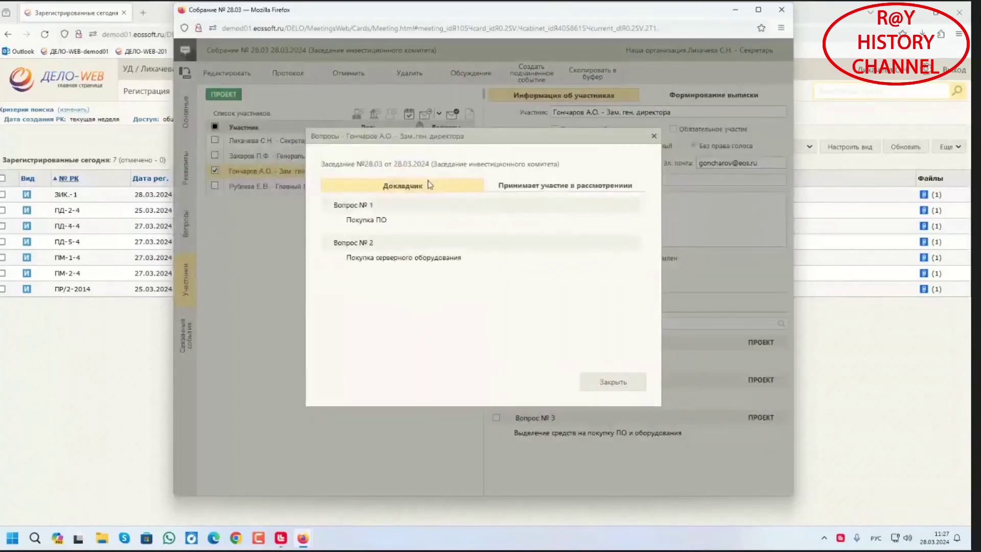
click(529, 188)
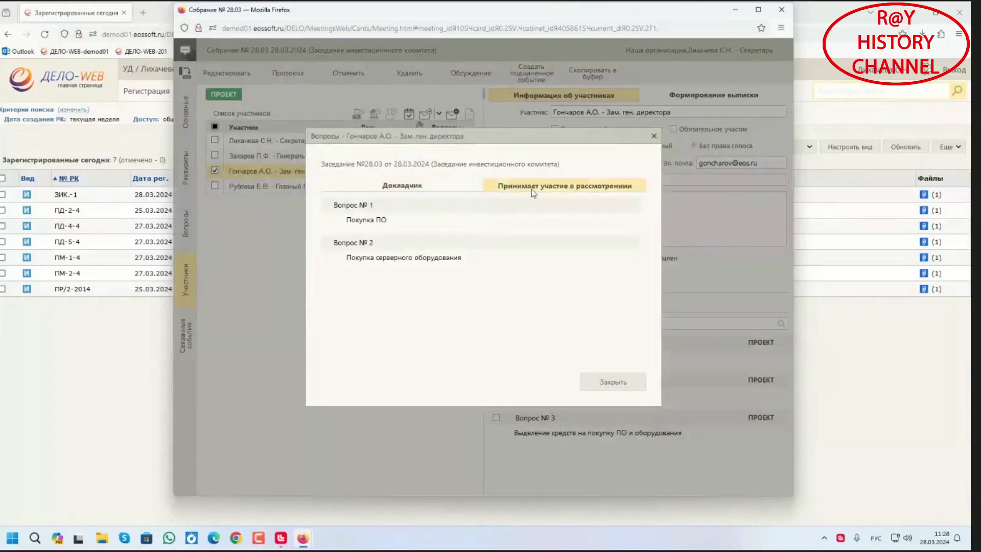
click(616, 382)
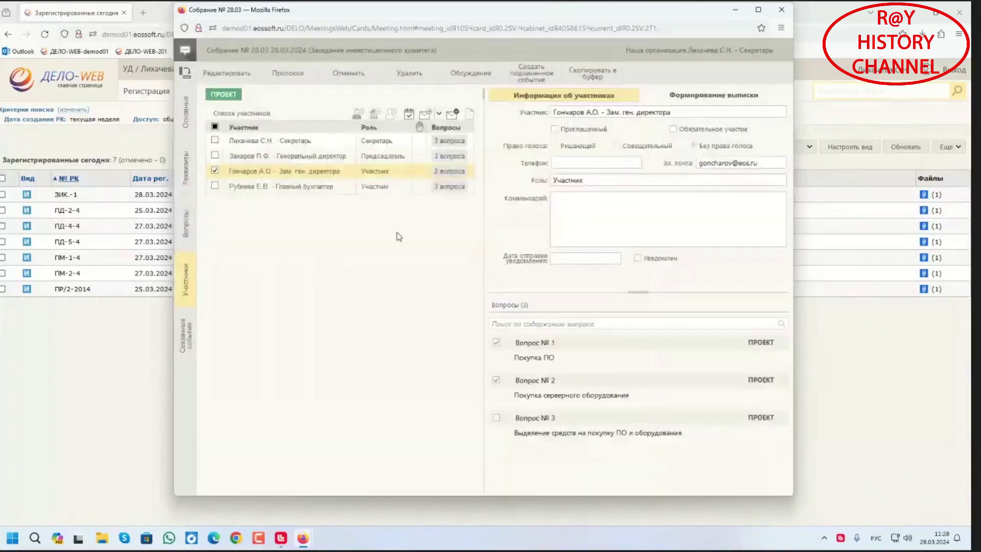
click(284, 187)
click(451, 187)
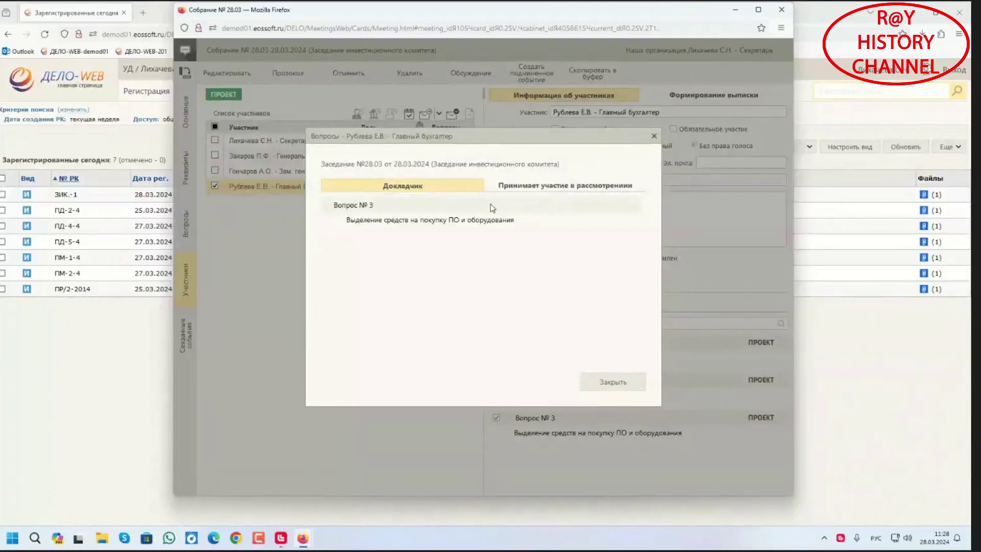
click(511, 187)
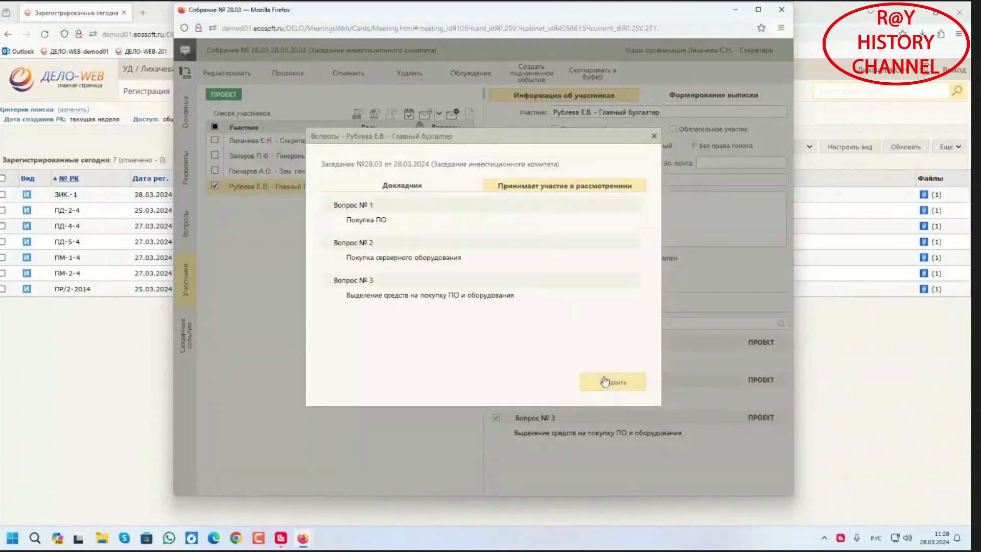
click(605, 382)
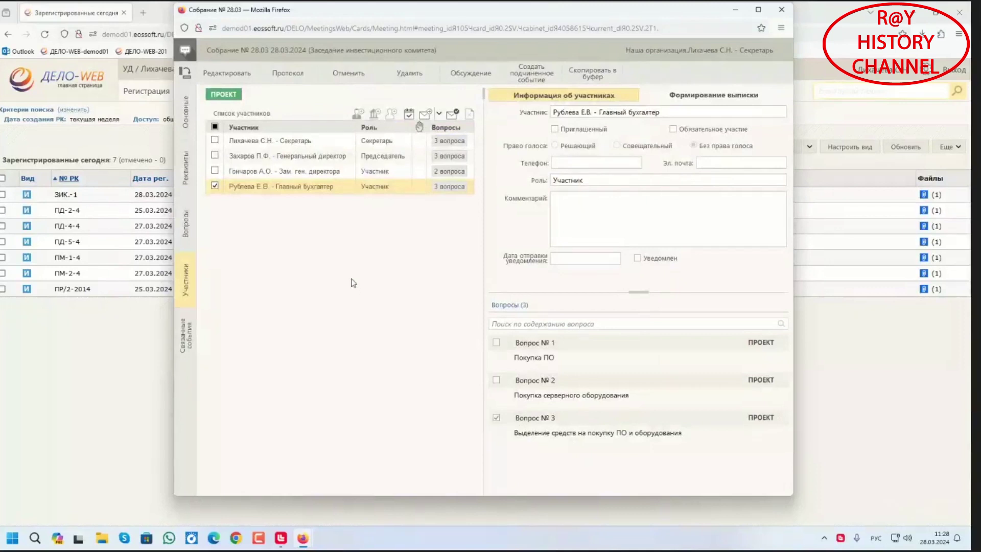
click(270, 141)
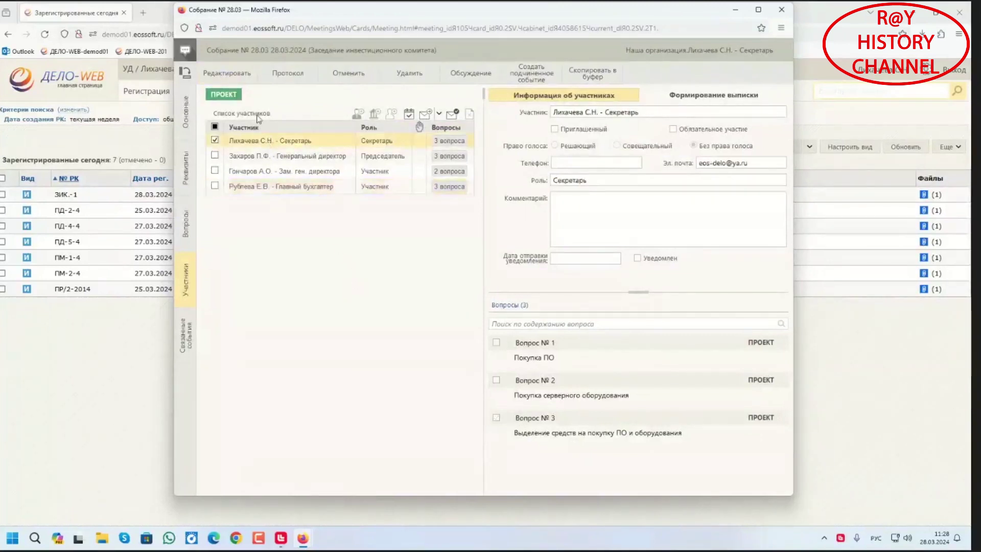
Make the chairman, deputy director and chief accountant mandatory with decisive votes, then save, confirming Да
click(238, 85)
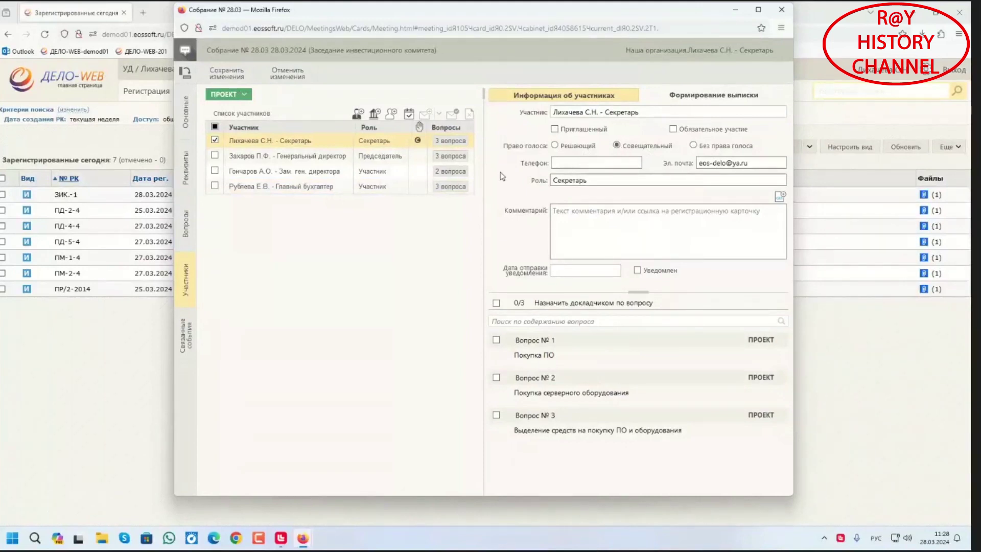
click(403, 158)
click(673, 129)
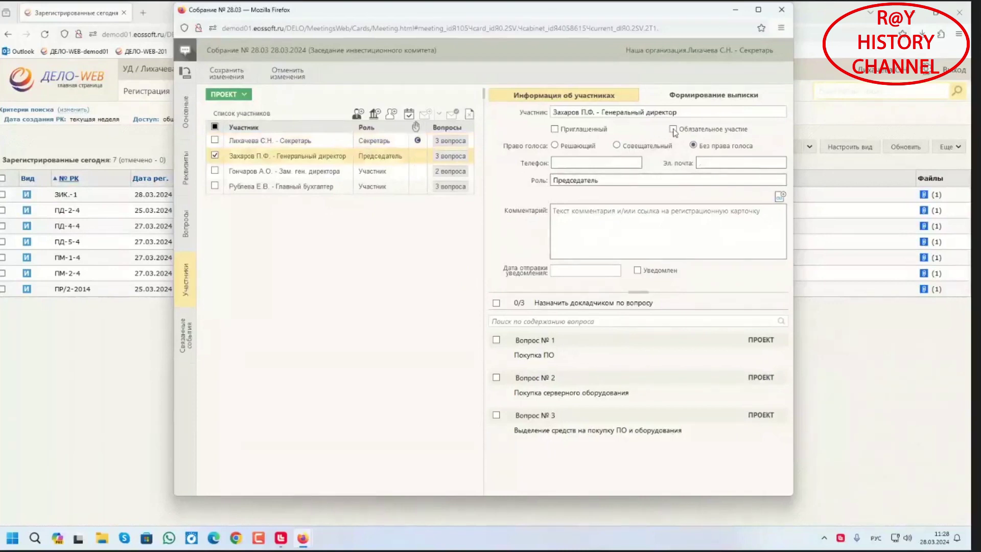
click(555, 146)
click(377, 171)
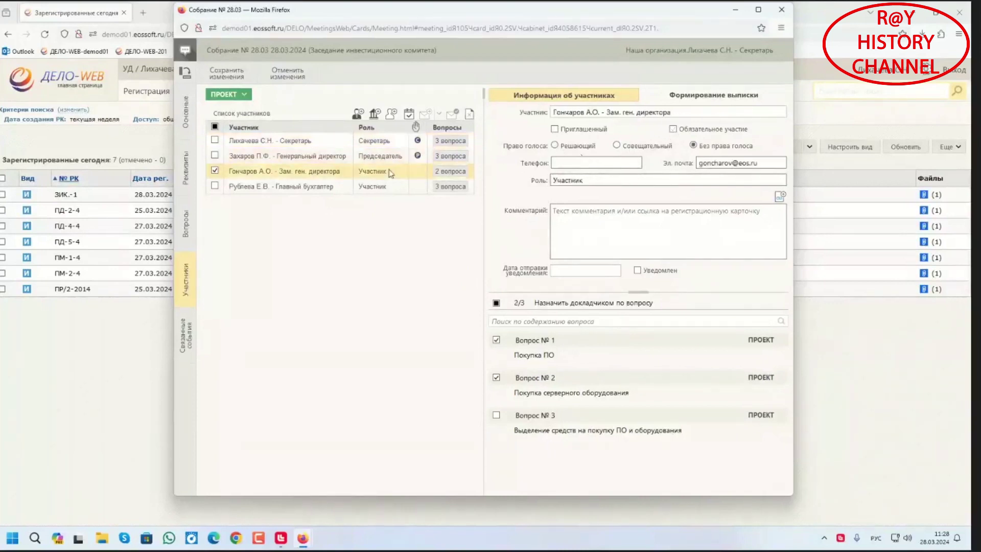
click(554, 145)
click(416, 190)
click(673, 130)
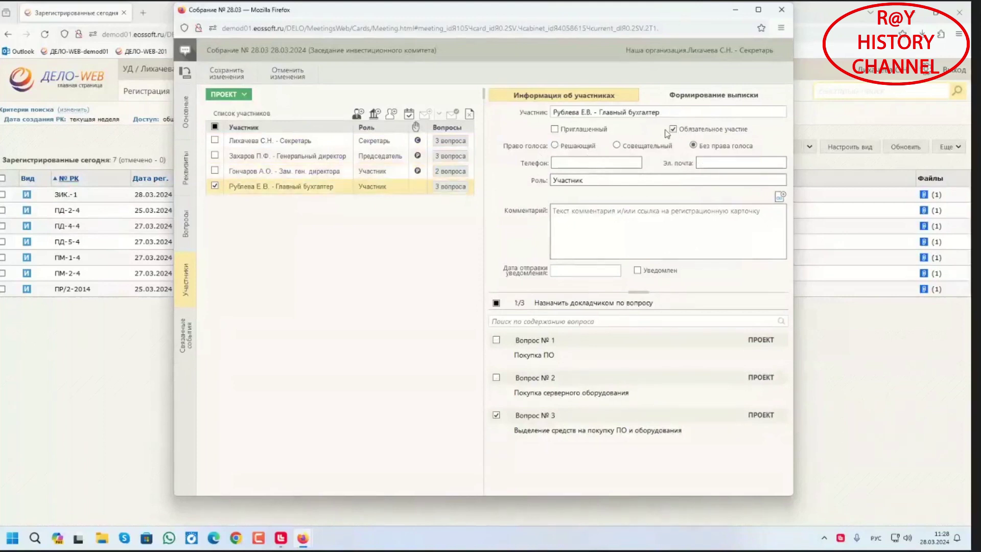
click(555, 146)
click(242, 78)
click(466, 380)
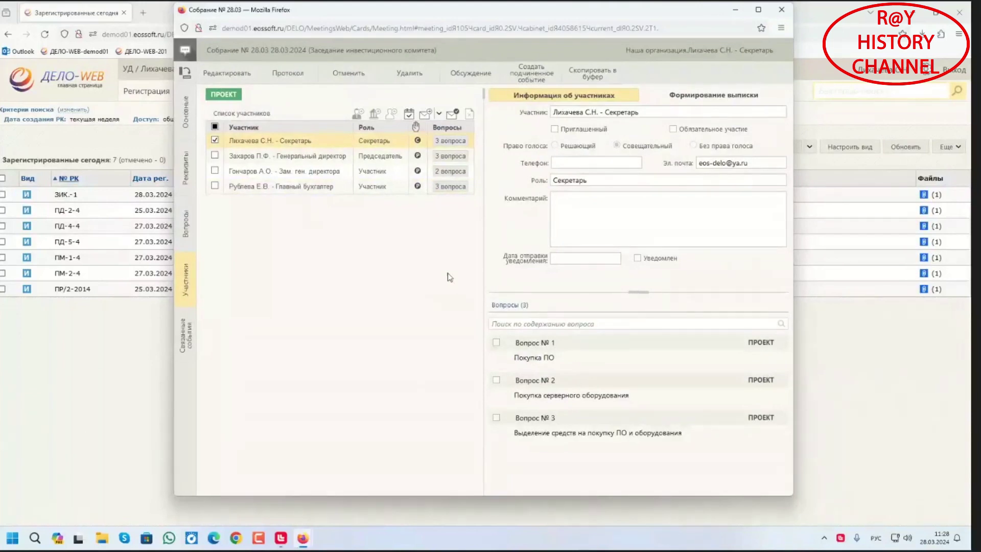
Record Лихачева's e-mail notification of 28.03.2024 11:28, then show the meeting's Основные details
click(452, 115)
click(506, 332)
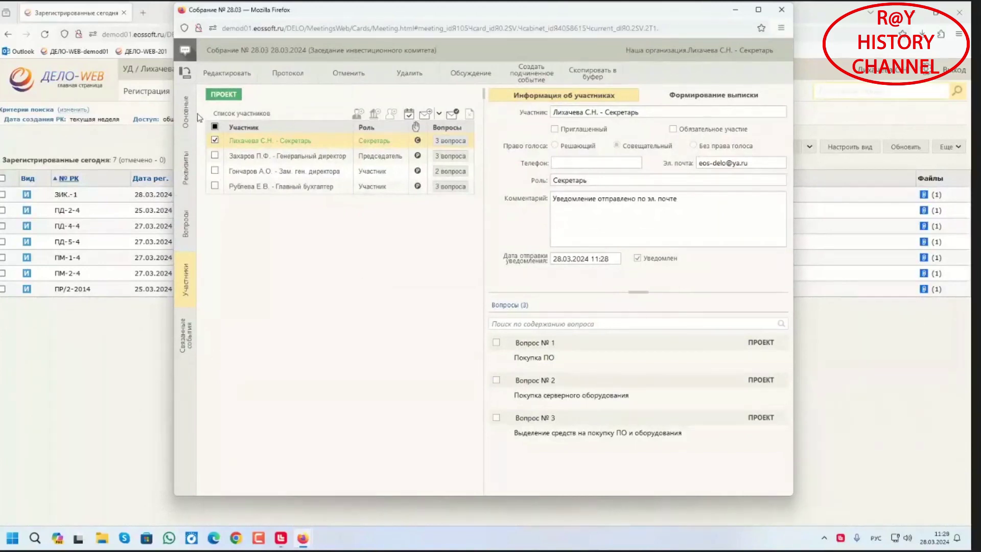
click(190, 115)
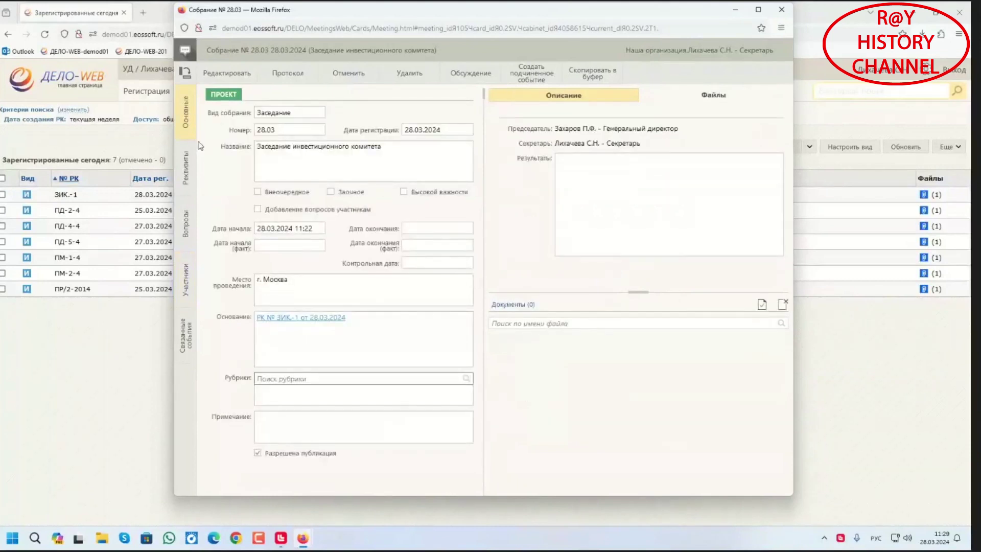
Change the meeting status from Проект to Согласование Повестки дня and save the card
click(228, 73)
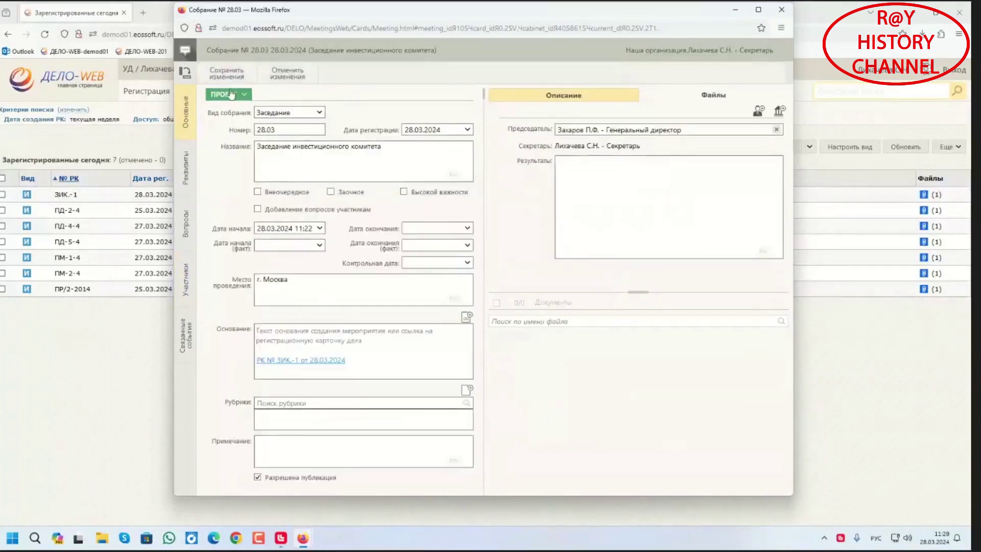
click(244, 94)
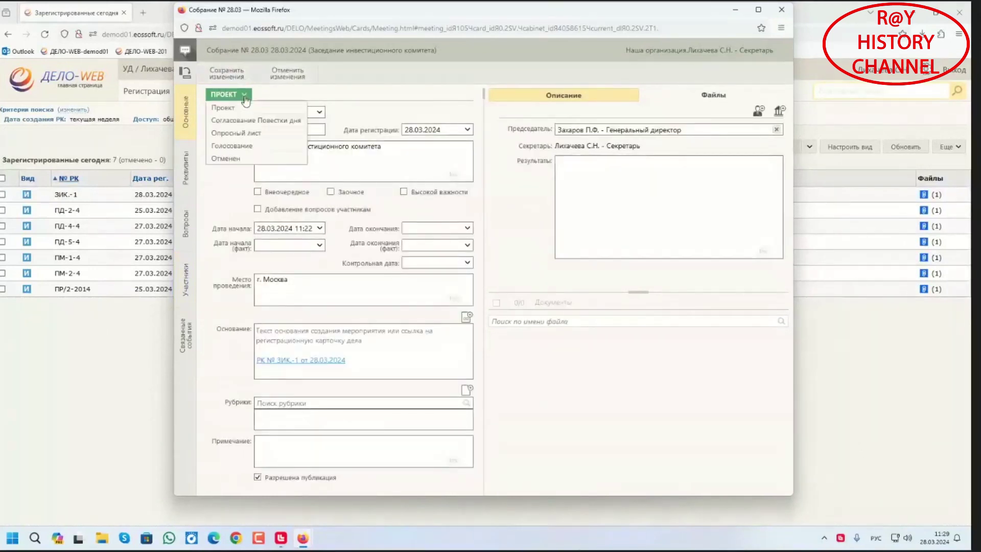
click(254, 122)
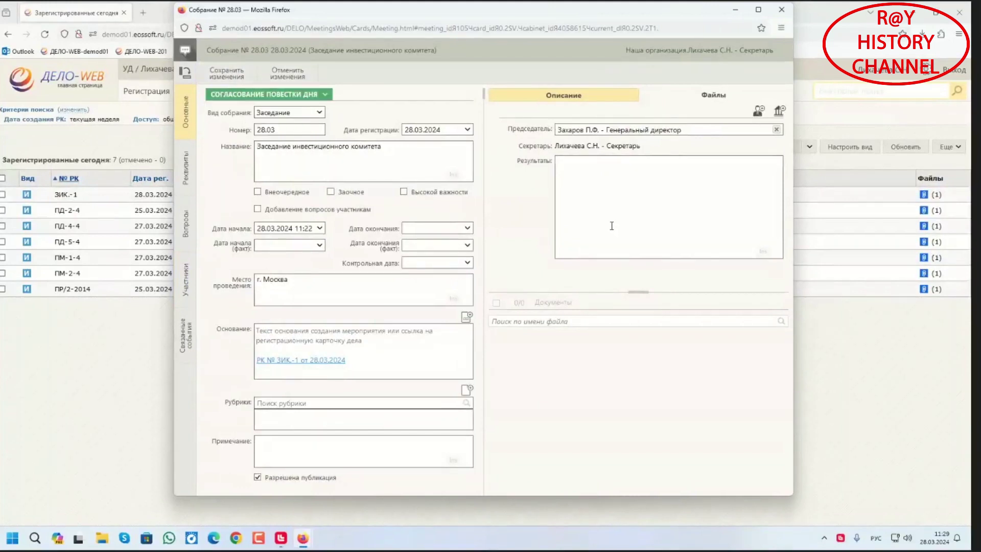
click(249, 80)
click(469, 378)
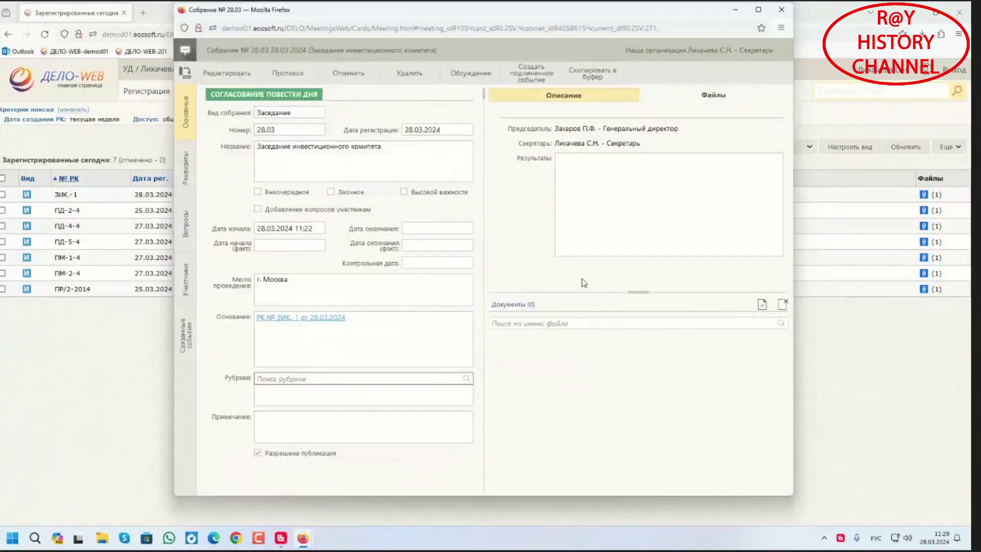
Start a new meeting document from the Повестка дня template and enter its name
click(762, 306)
click(624, 190)
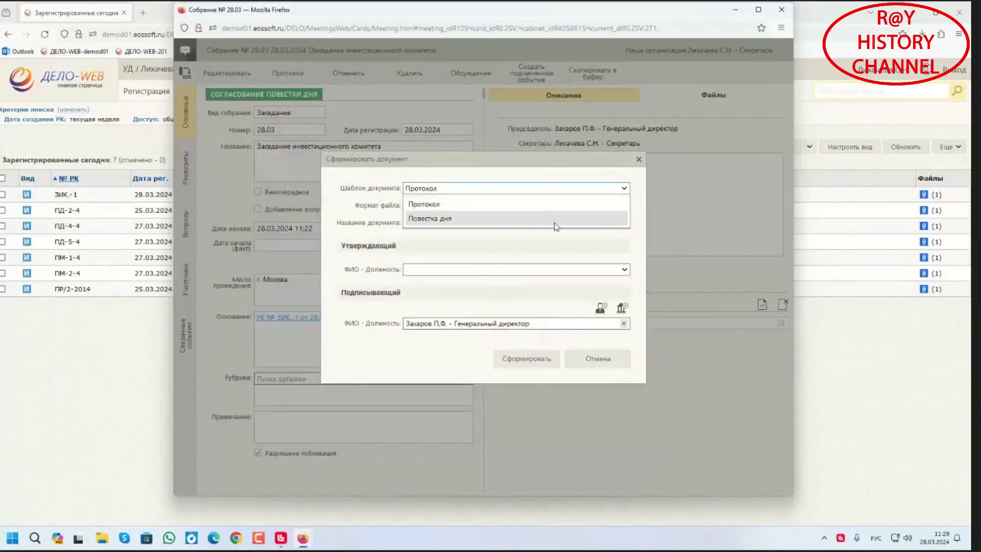
click(554, 222)
click(513, 223)
text(Повестка дня)
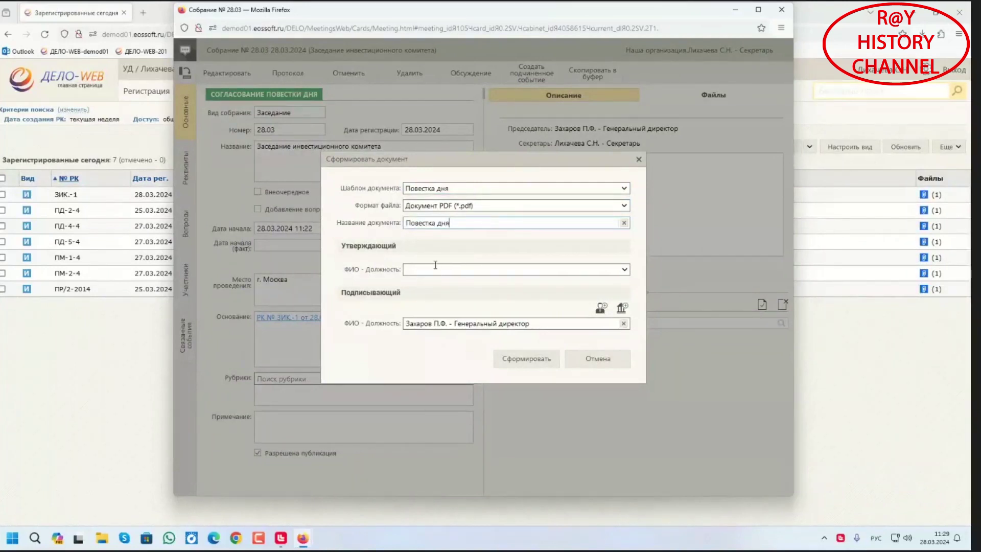
Set Лихачева as approver, generate the agenda PDF and begin its РКПД registration
click(435, 267)
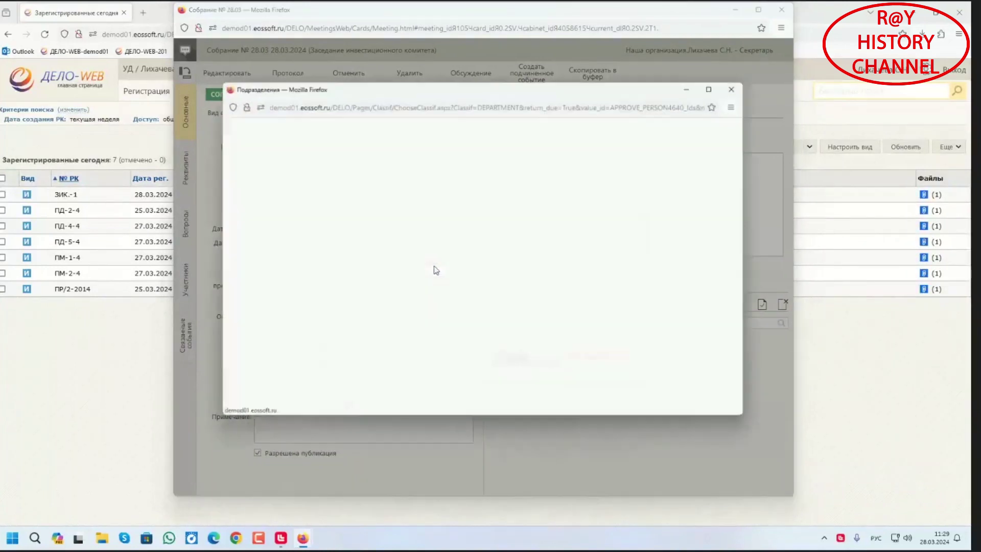
click(467, 158)
text(Лих)
key(Return)
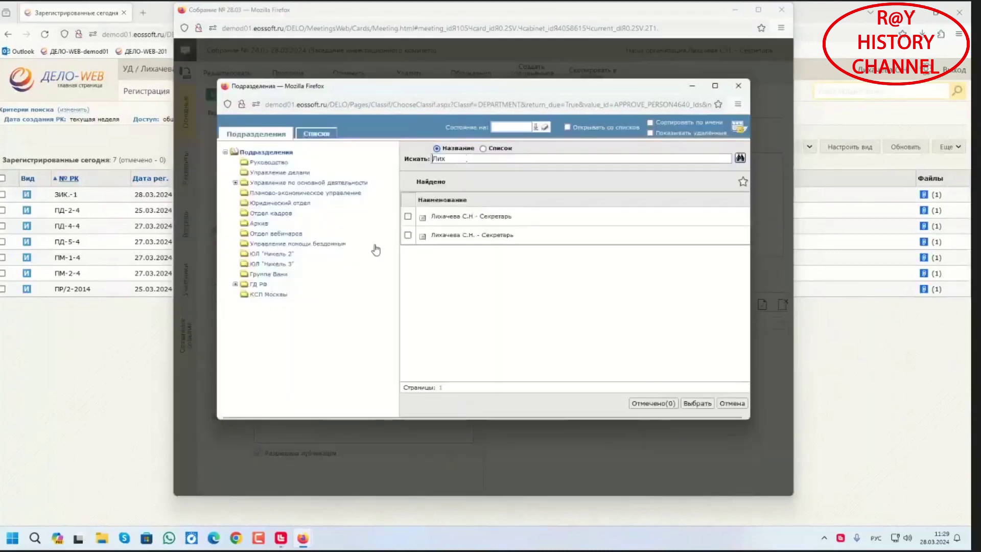
click(408, 235)
click(695, 403)
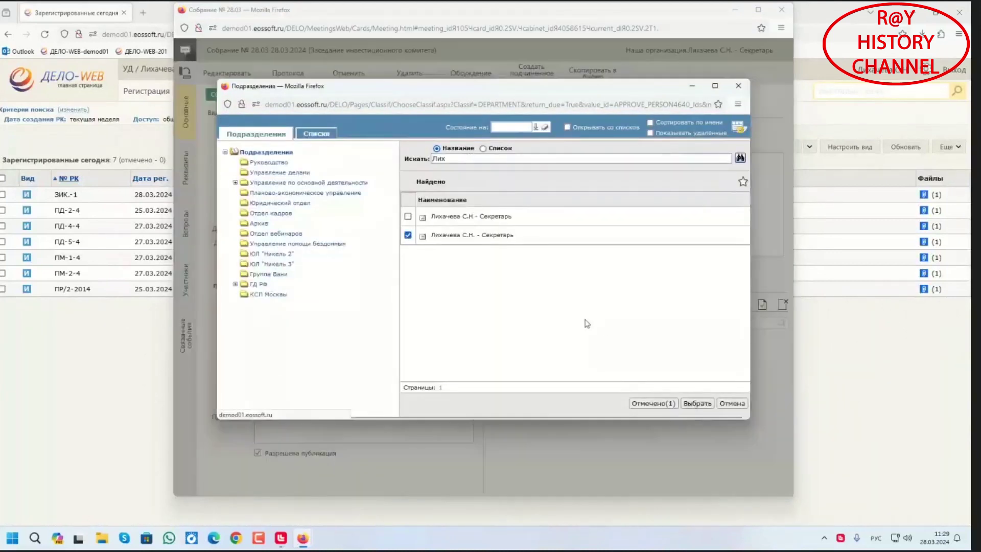
click(522, 359)
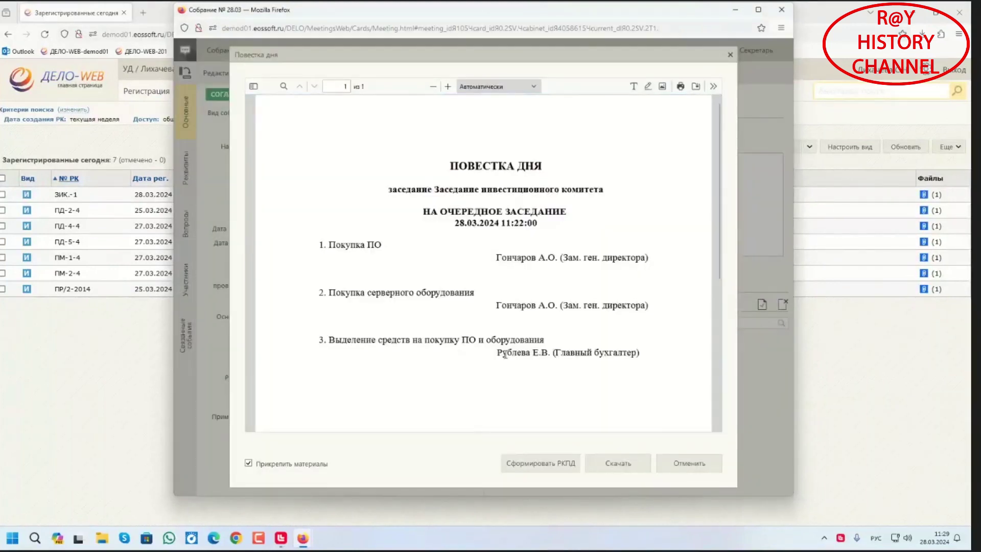
click(549, 465)
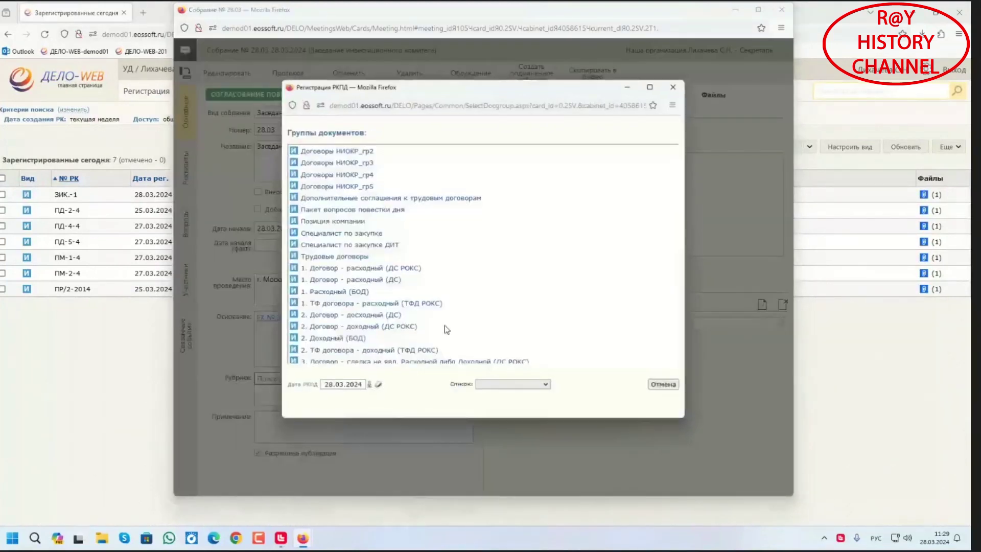
Register the agenda in the Повестка дня document group and close the meeting card
scroll(317, 271, down, 10)
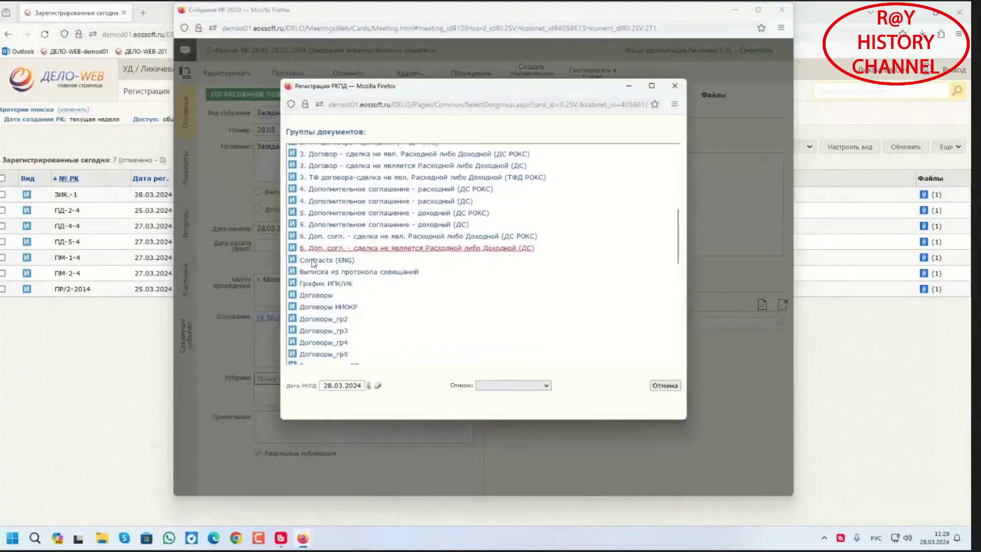
scroll(337, 316, down, 4)
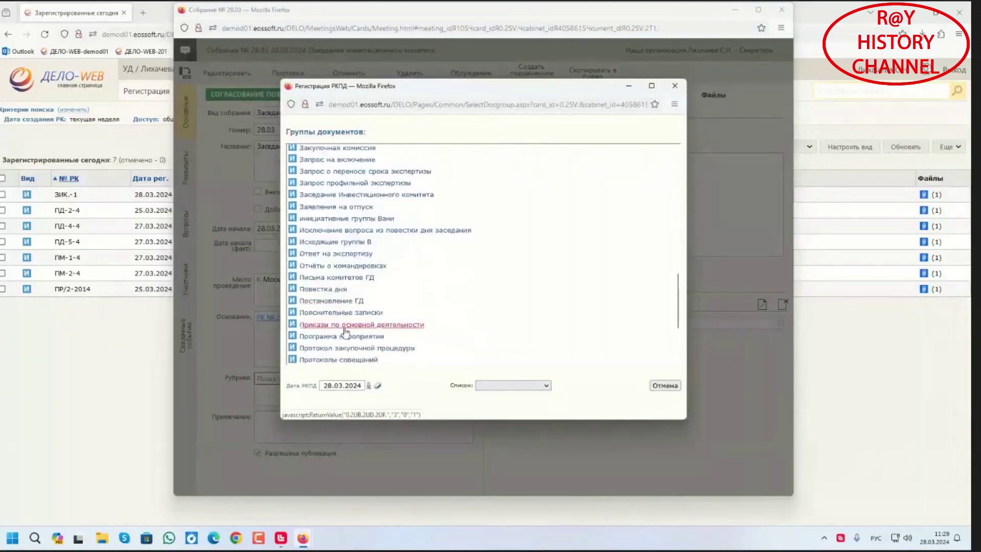
scroll(347, 341, down, 2)
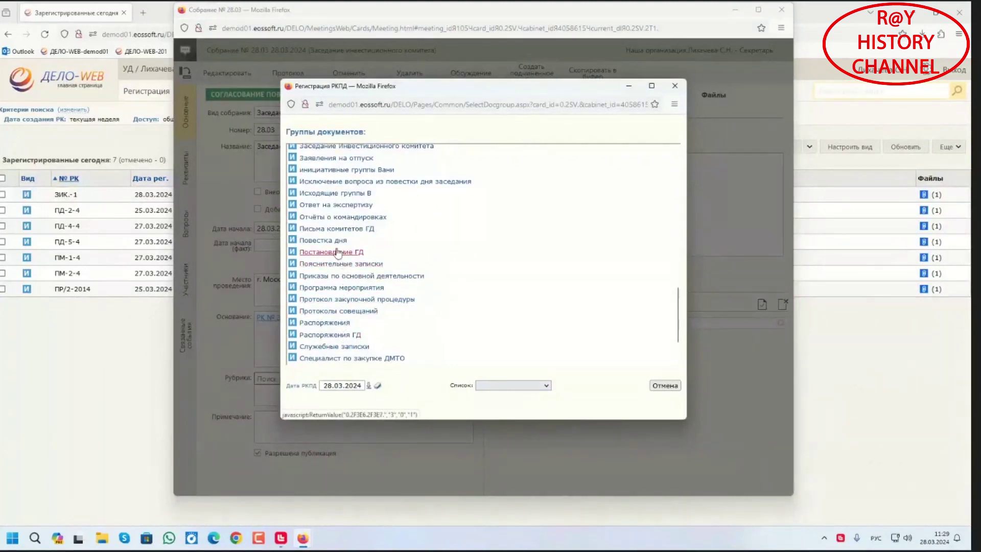
click(348, 244)
click(516, 284)
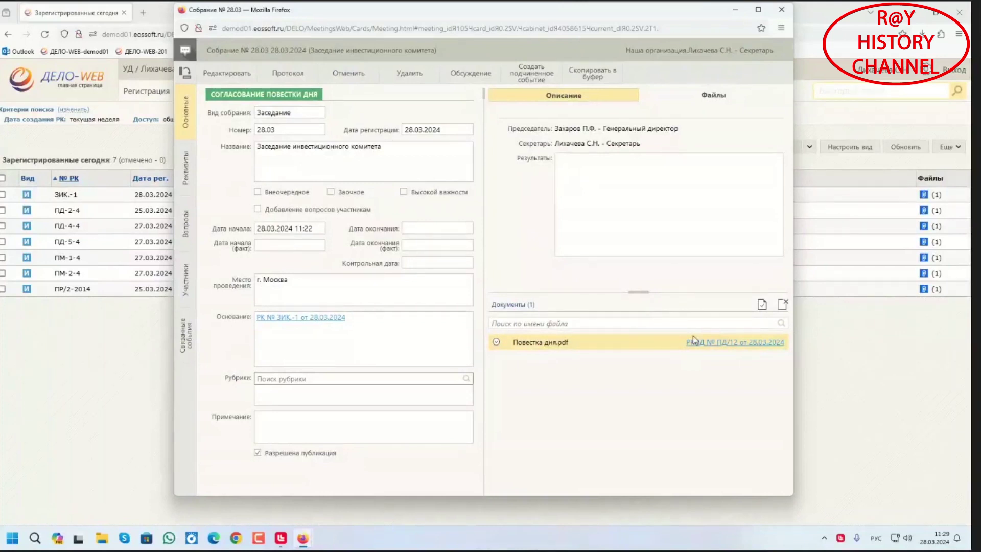
click(782, 9)
Log out and sign in with the chairman's account and its password
click(947, 75)
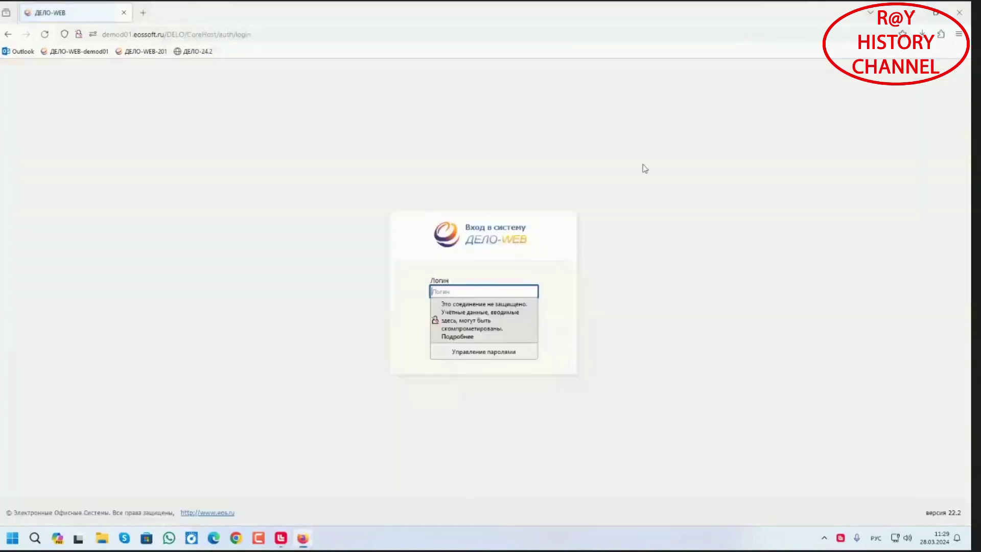
text(гы)
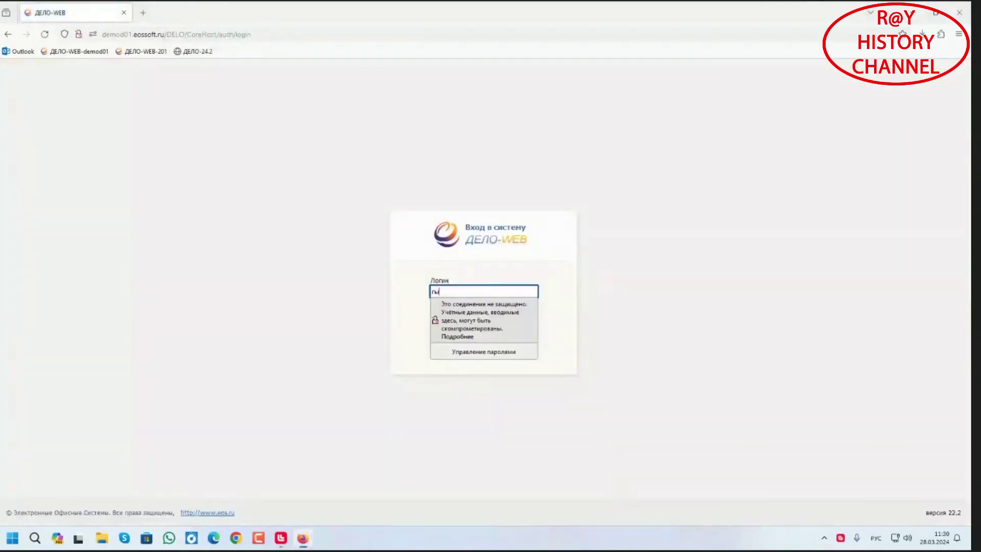
text(у)
key(BackSpace)
key(BackSpace)
key(BackSpace)
key(alt+shift)
text(user2)
key(Tab)
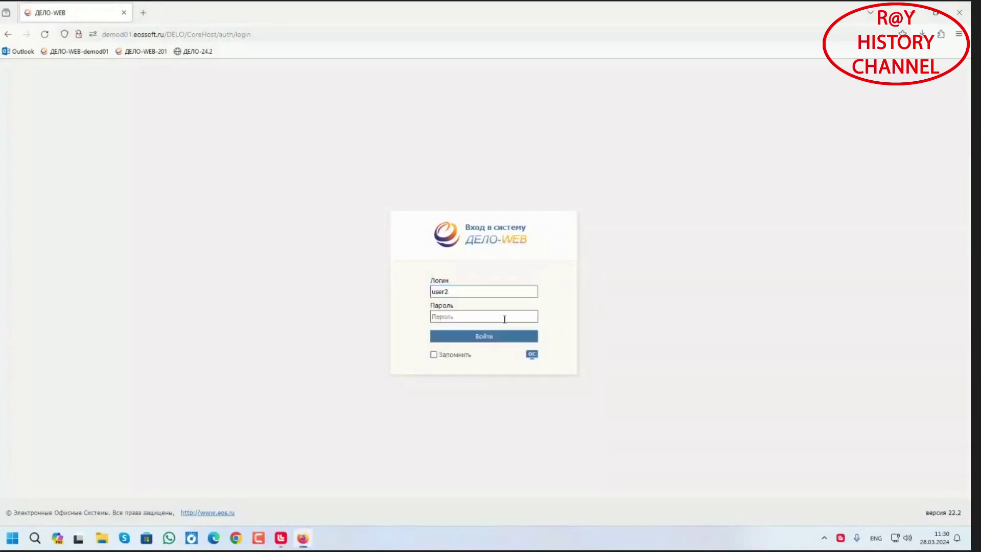
text(11)
click(508, 344)
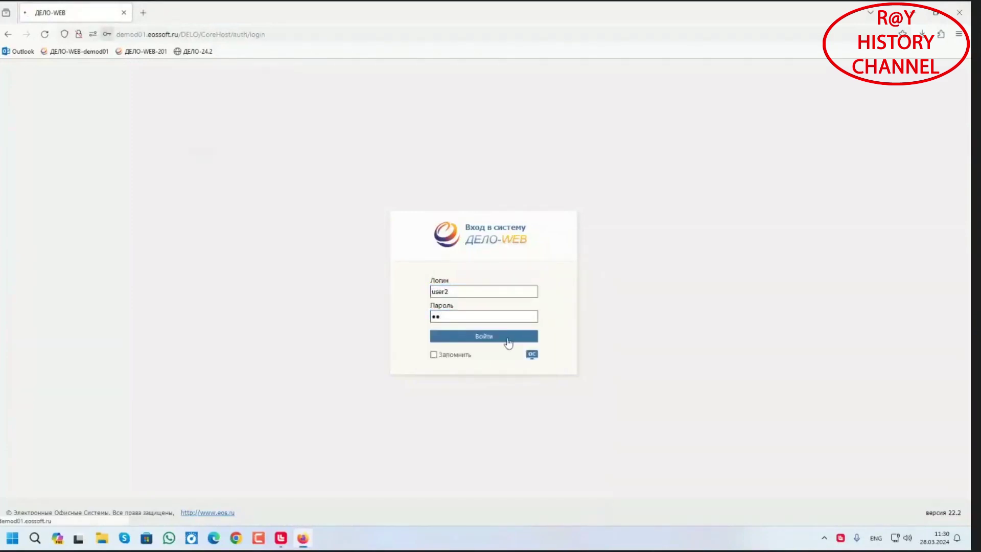
click(243, 161)
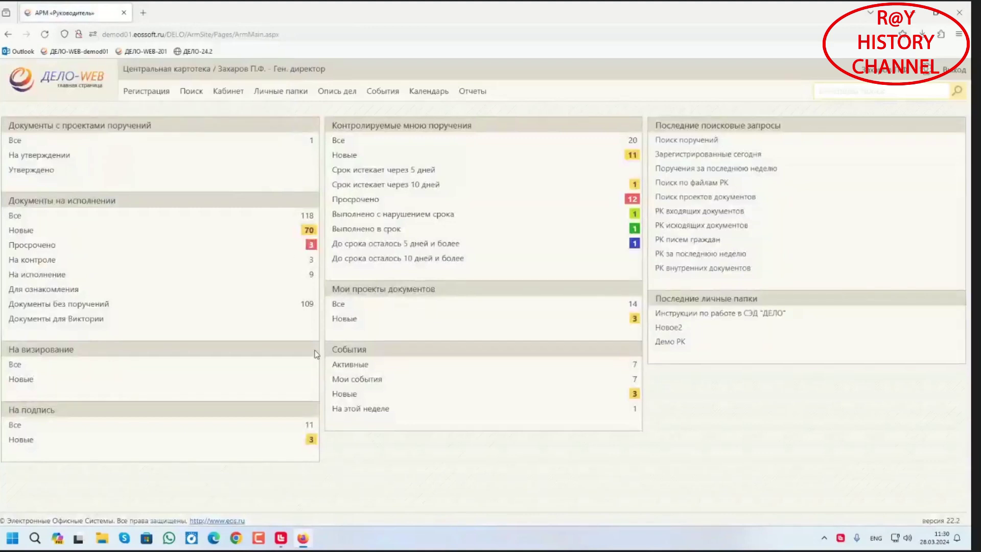
Sign the agenda РКПД ПД/12 with the chairman's Утверждаю approval, then close its windows
click(346, 394)
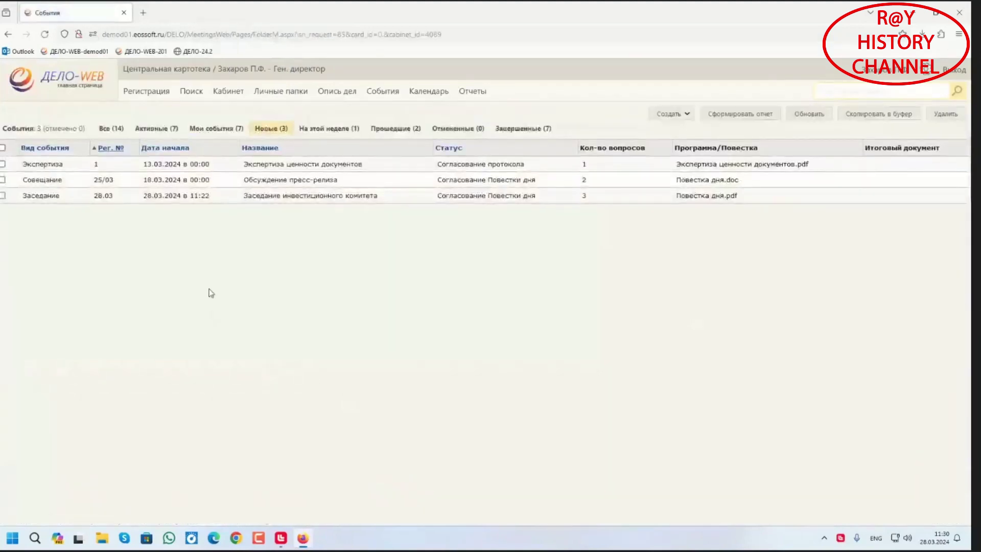
click(102, 197)
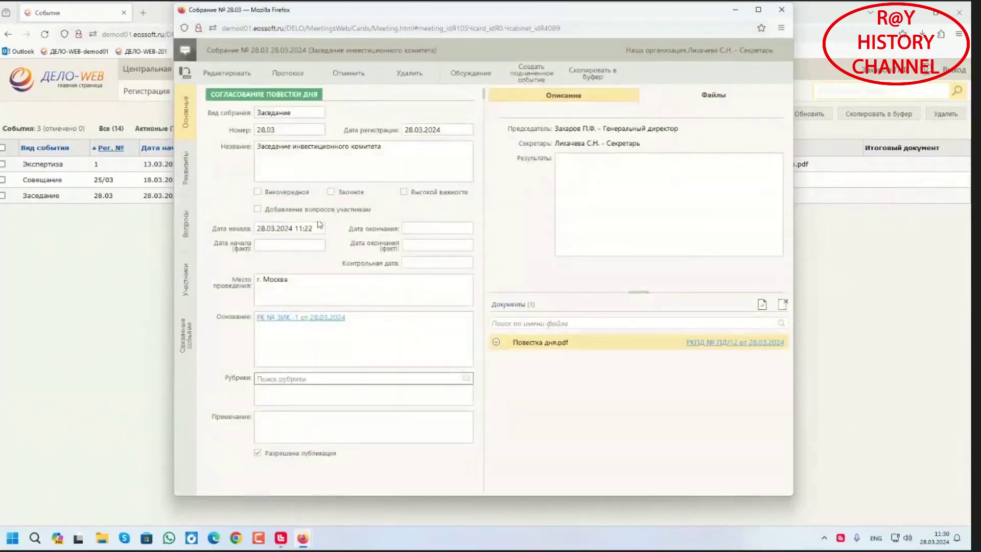
click(734, 344)
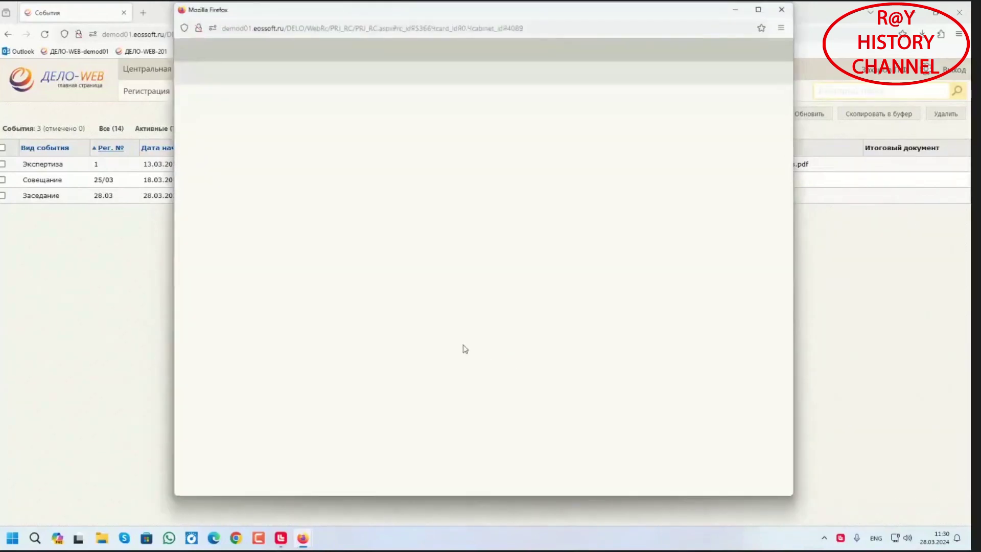
click(290, 74)
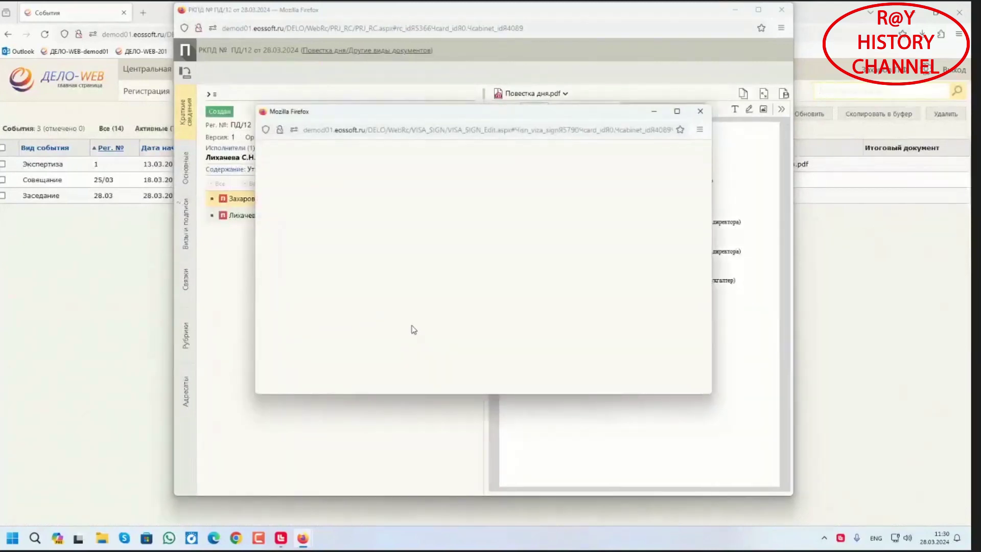
click(594, 374)
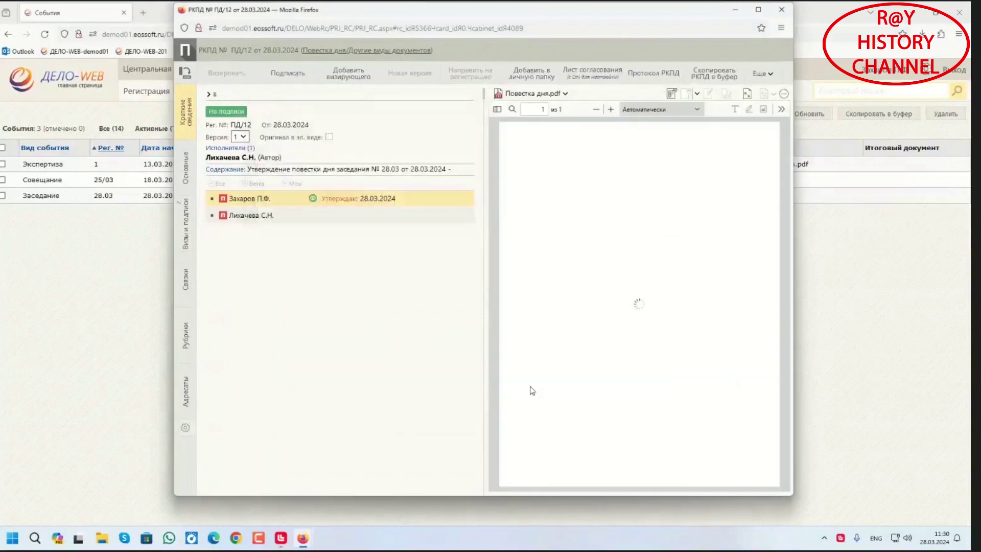
click(779, 10)
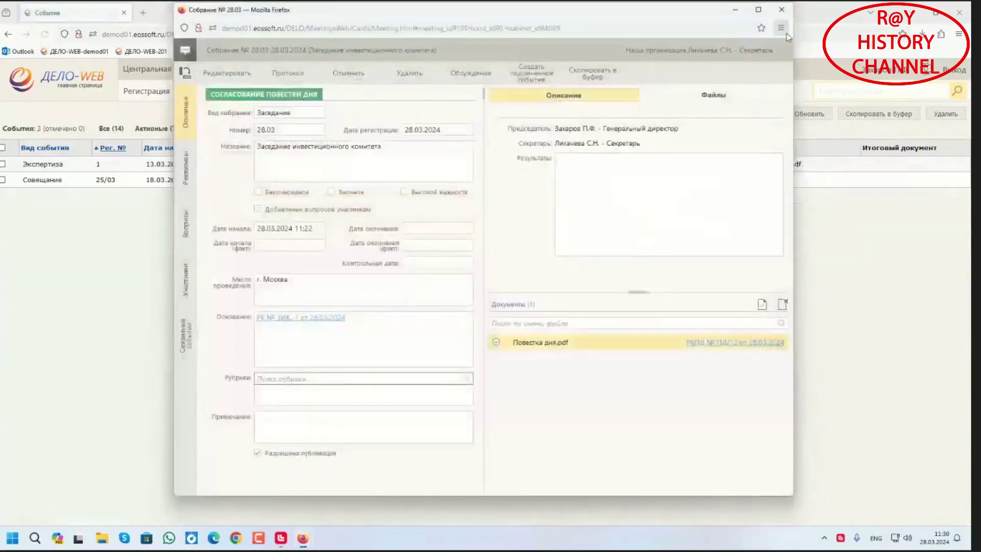
click(779, 10)
Log out and sign back in with the secretary's account and its password
click(959, 74)
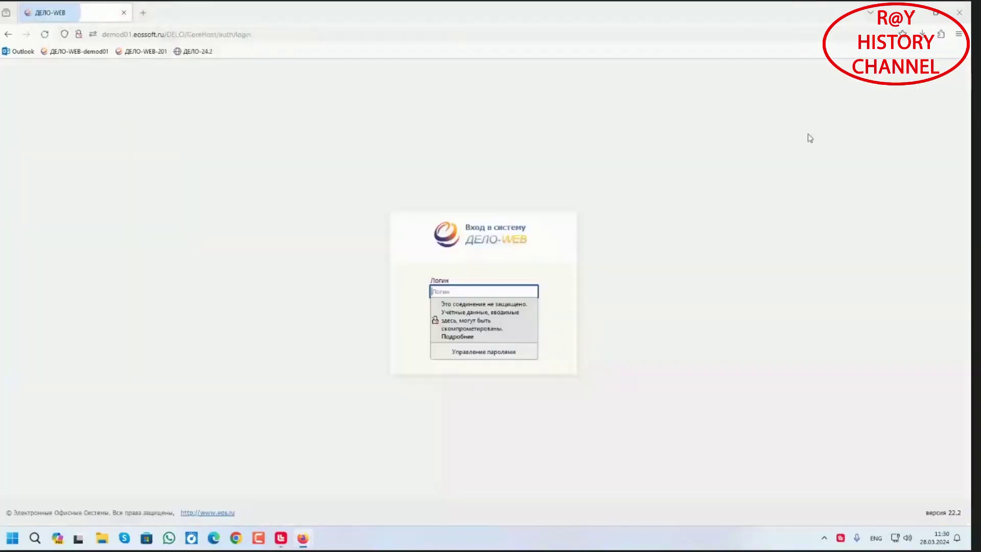
text(user1)
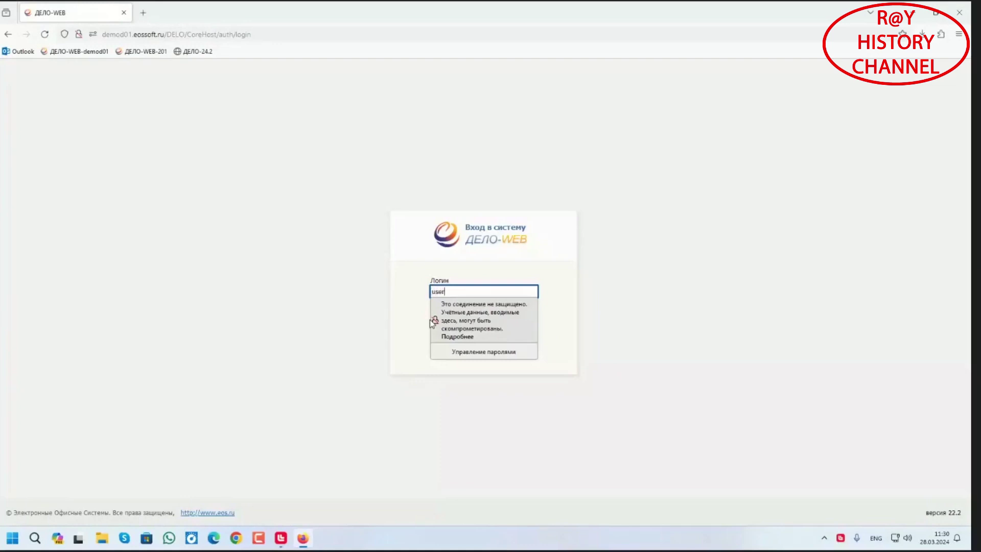
click(543, 287)
click(491, 314)
text(11)
click(563, 305)
click(497, 343)
click(242, 162)
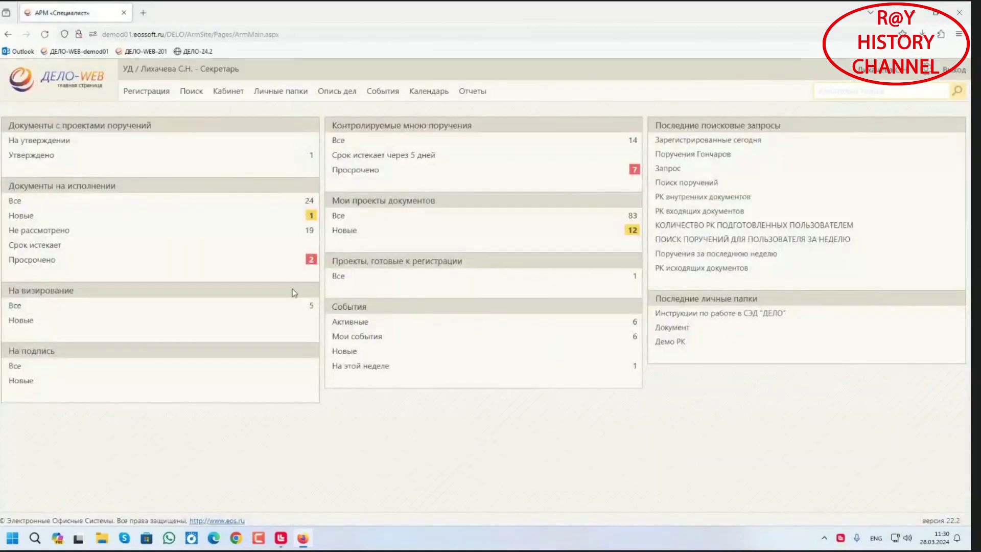
Open meeting 28.03's agenda РКПД ПД/12 and record the secretary's signature
click(347, 322)
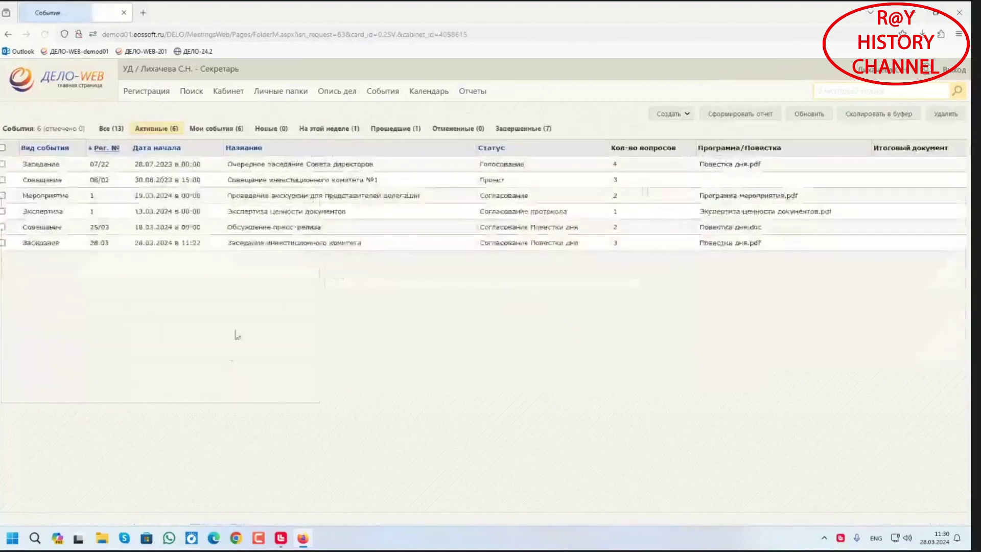
click(99, 244)
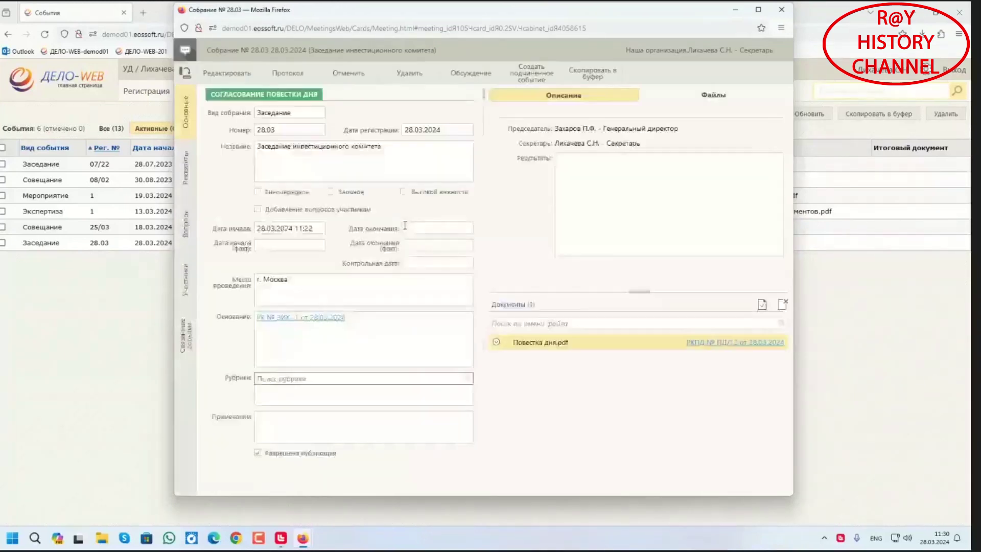
click(714, 343)
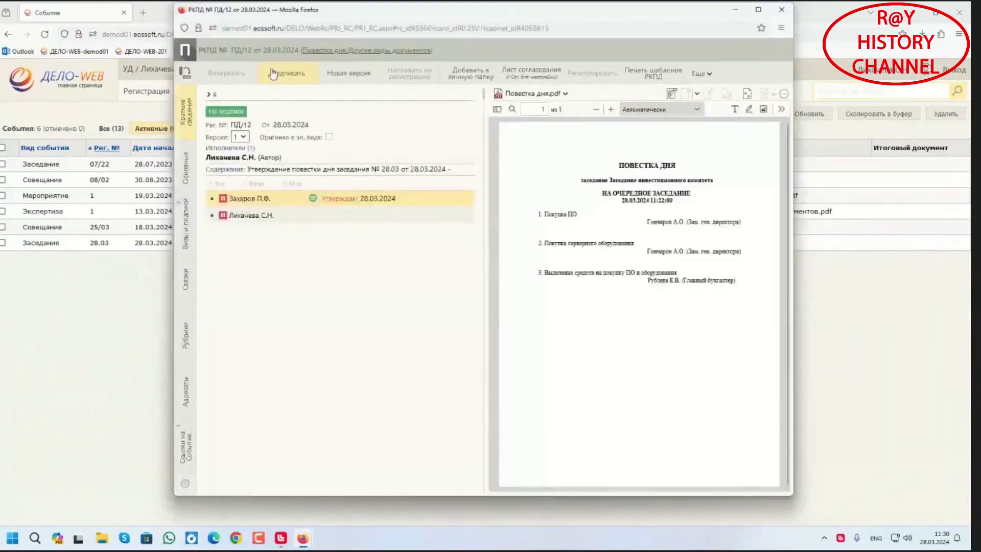
click(282, 73)
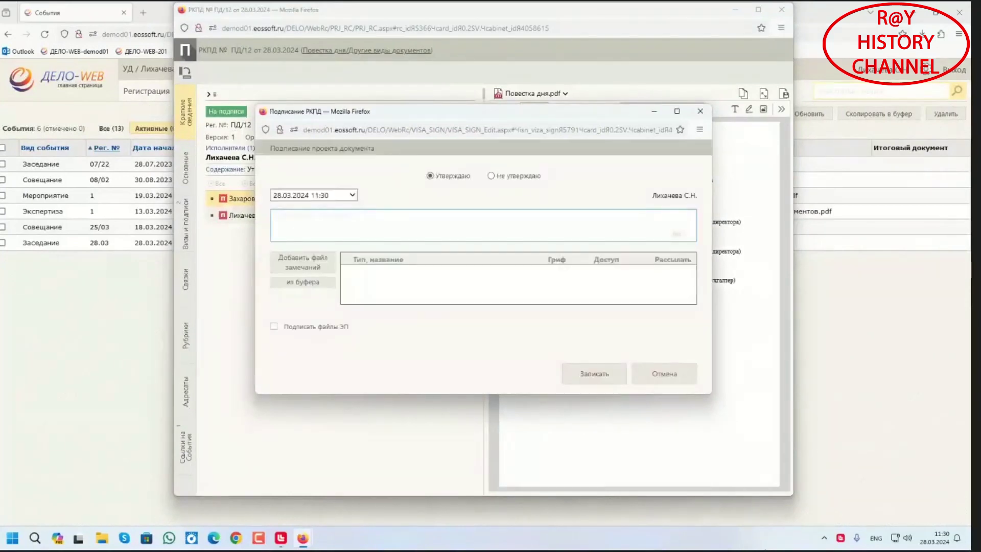
click(599, 380)
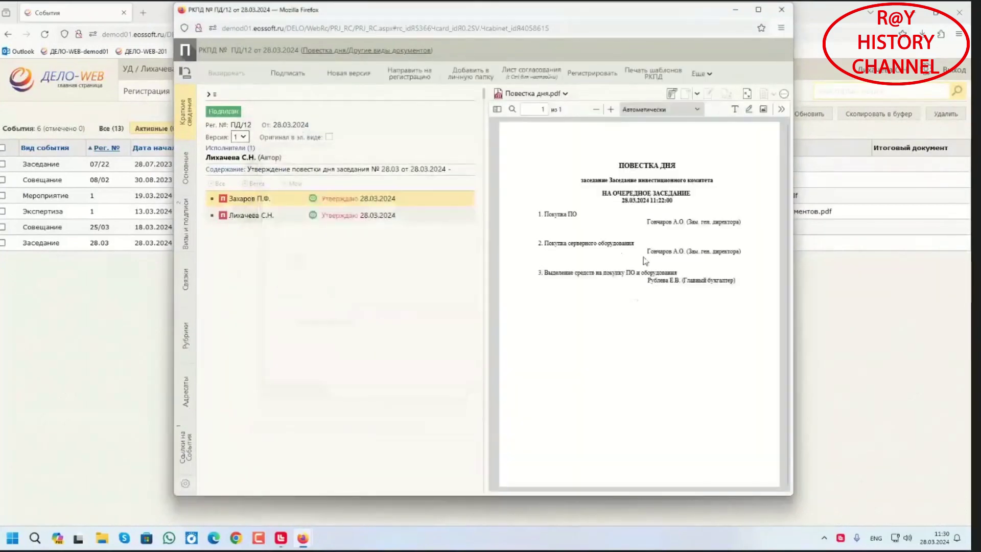
Register the signed agenda as document ПД-3-4 and close its card
click(600, 76)
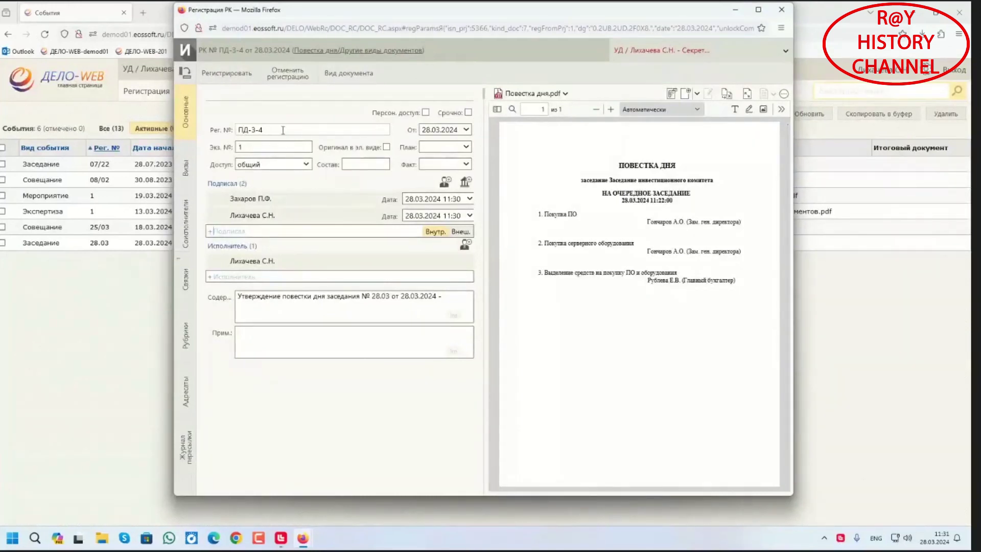
click(239, 75)
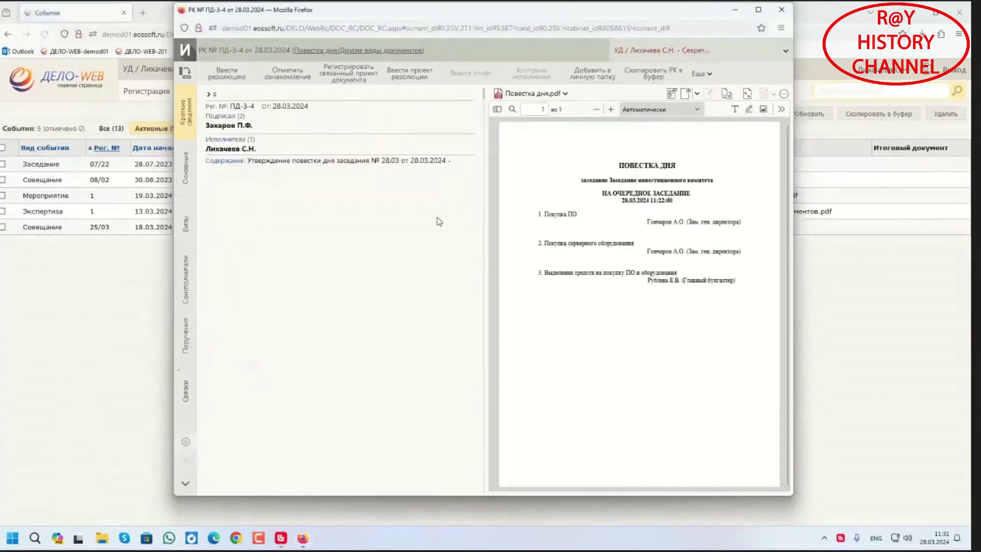
click(780, 10)
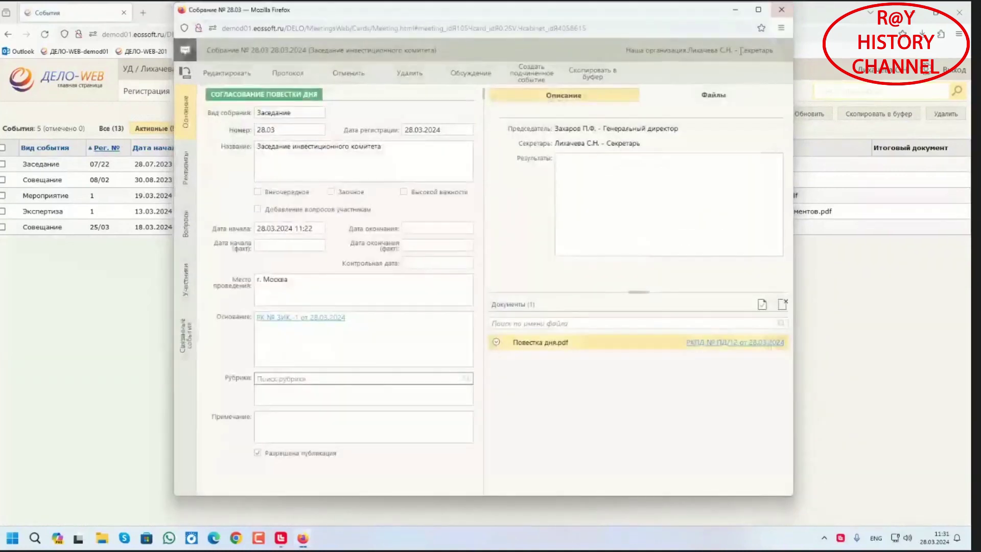
Switch the events list to Все, go to page 2 and open meeting 28.03
click(780, 10)
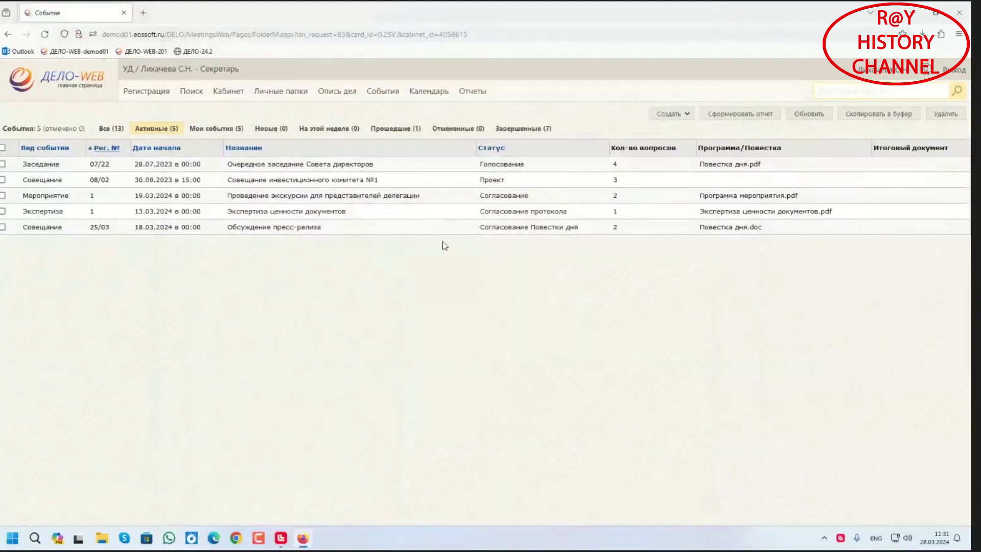
click(112, 129)
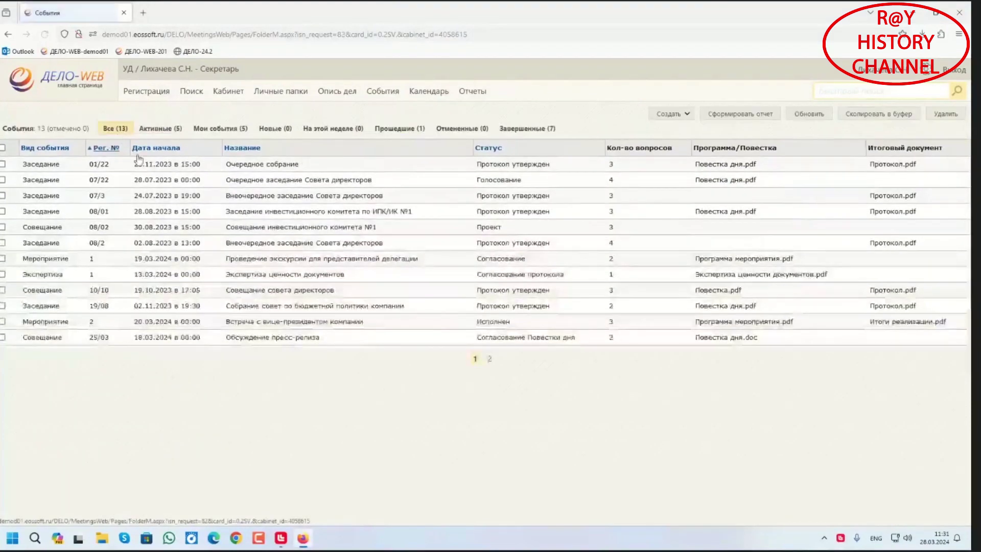
click(489, 358)
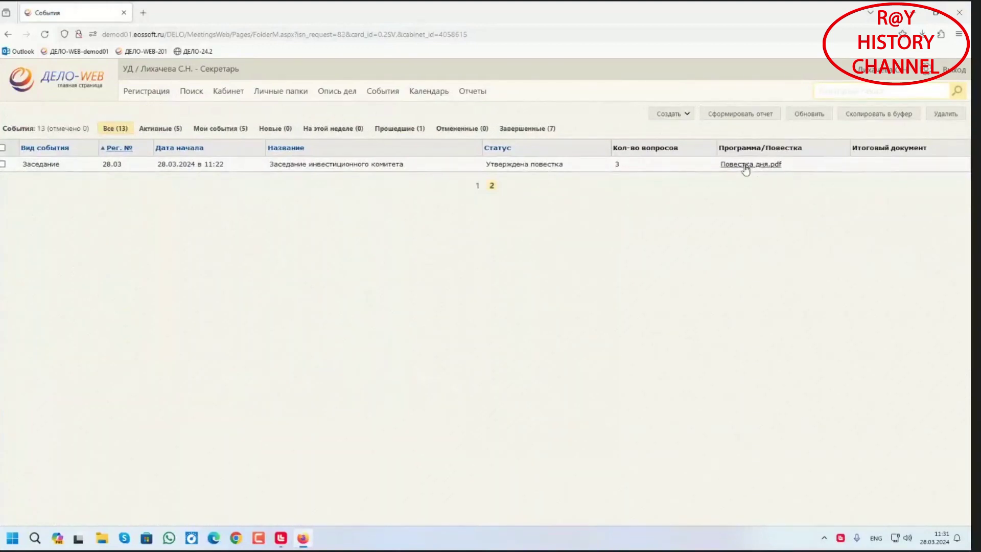
click(112, 165)
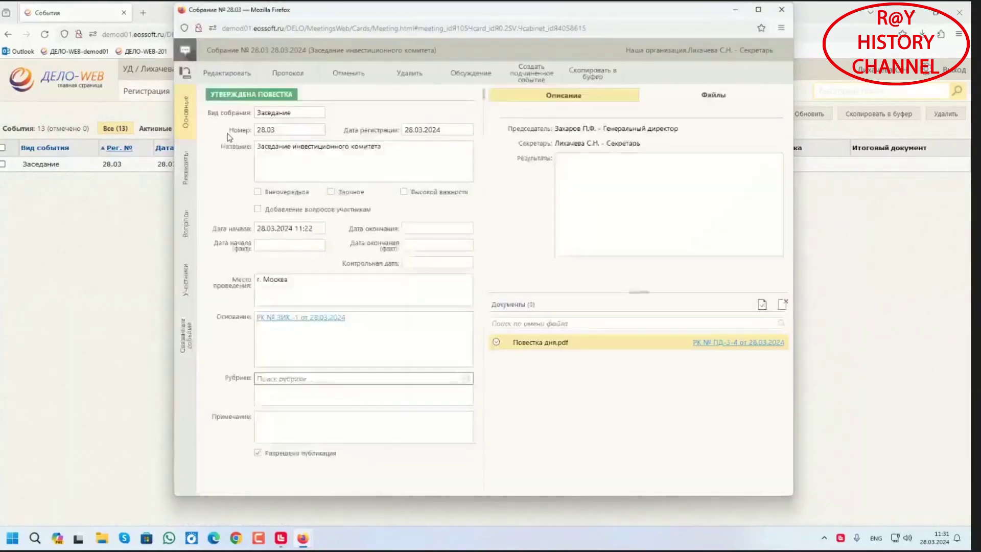
Set the meeting status to Голосование and save despite the schedule-overlap warning
click(233, 76)
click(289, 97)
click(232, 145)
click(226, 73)
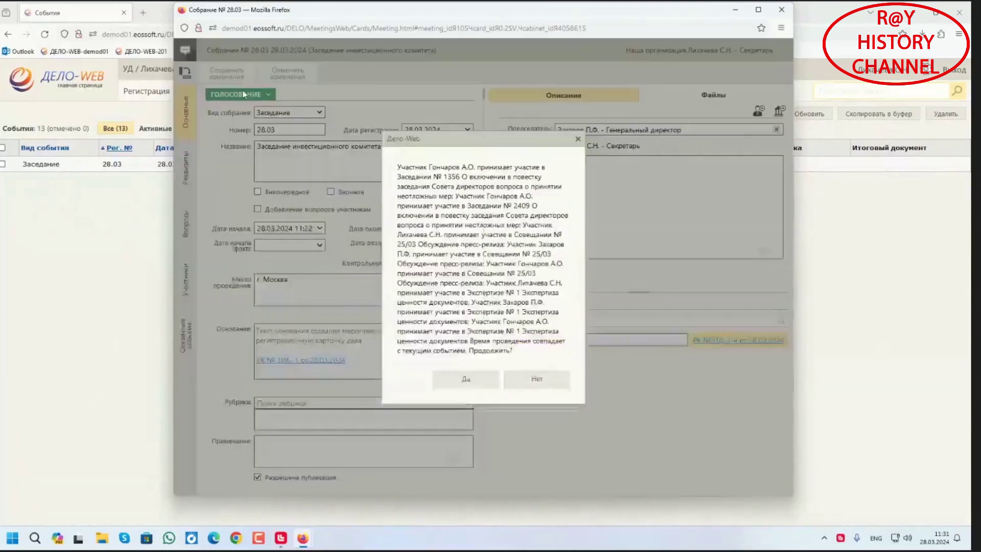
click(455, 382)
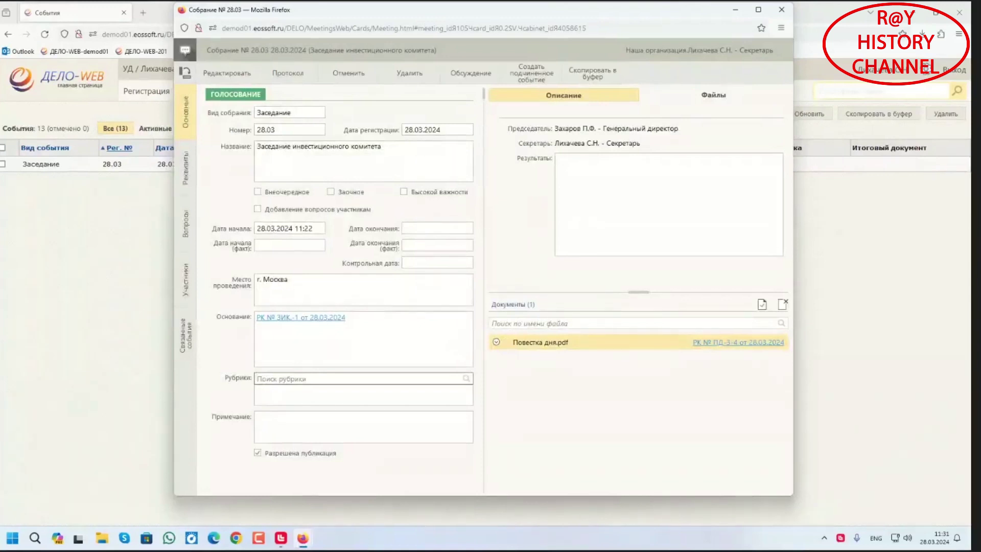
Close the meeting card and sign out of ДЕЛО-WEB
mouse_move(303, 538)
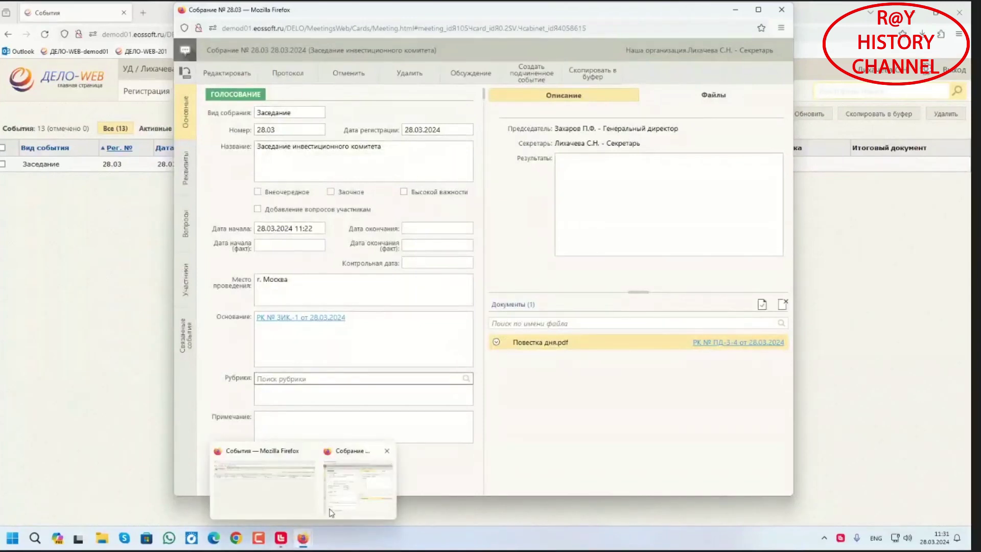
click(781, 12)
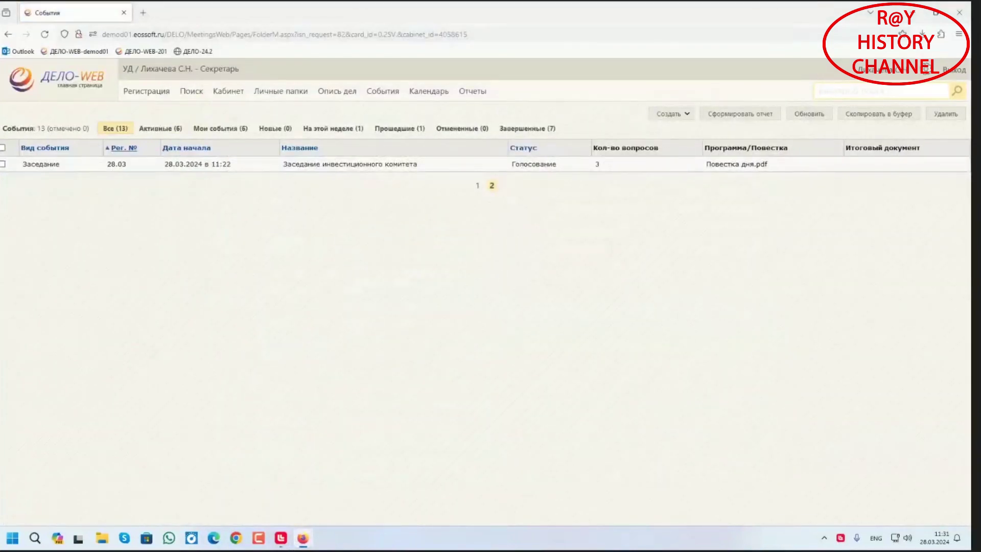
click(954, 72)
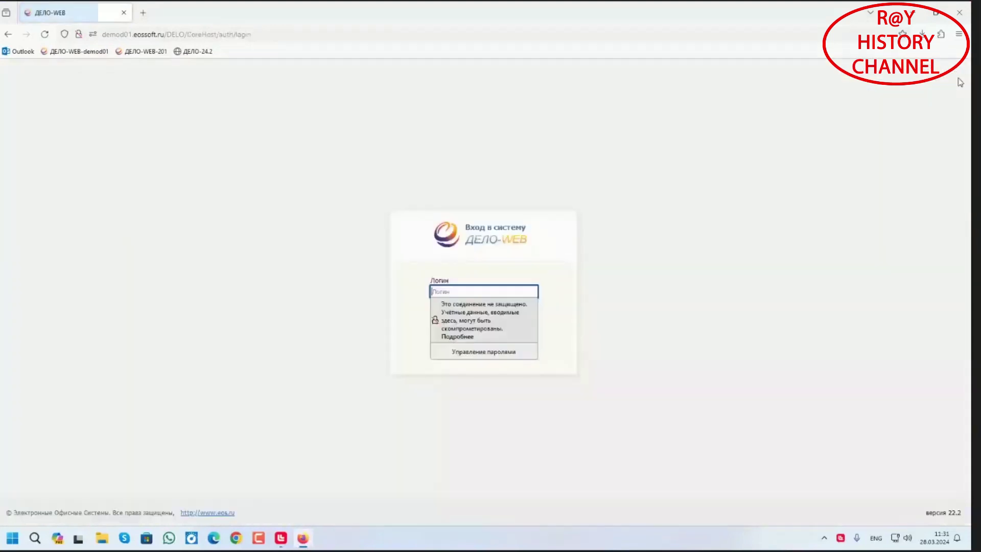
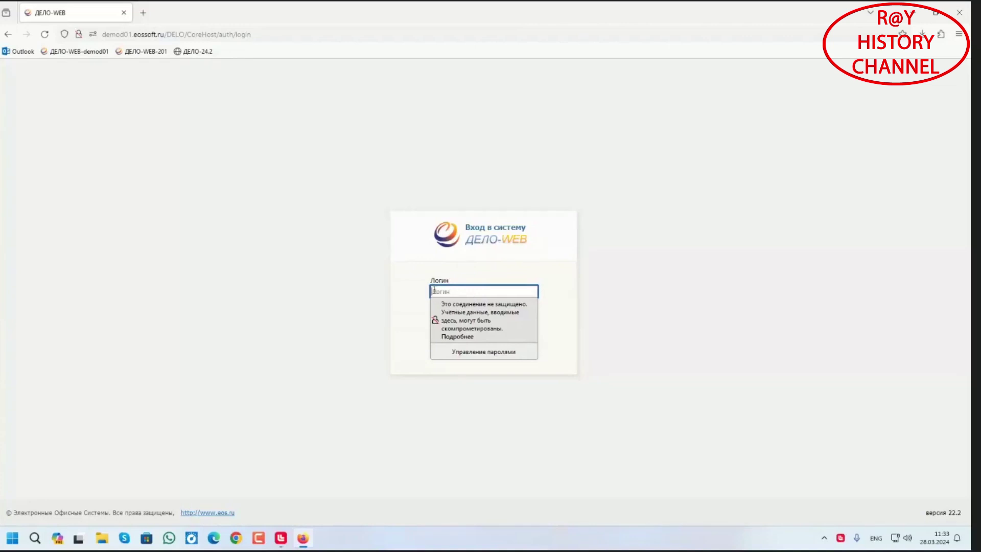
Sign in with the user's login and password, declining to save the browser password
click(461, 289)
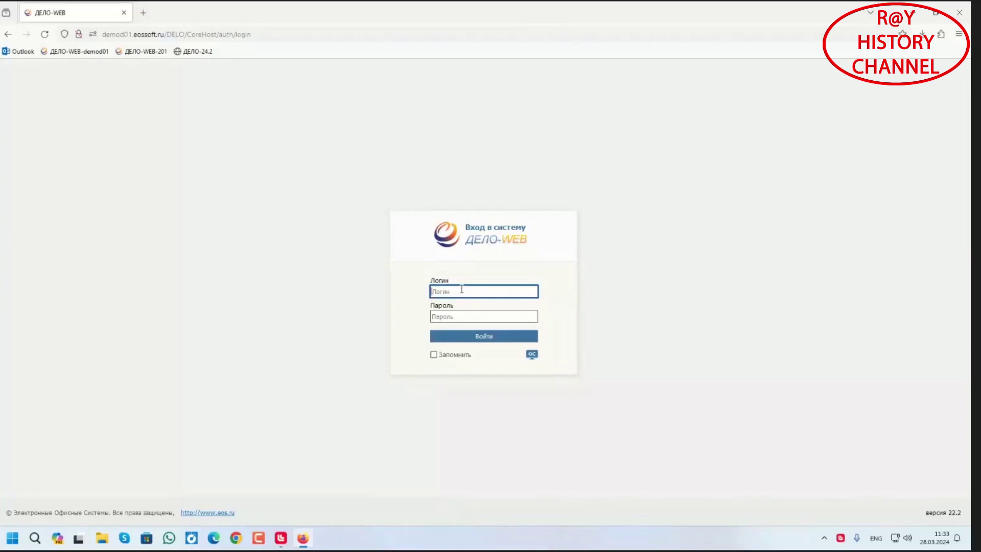
text(u)
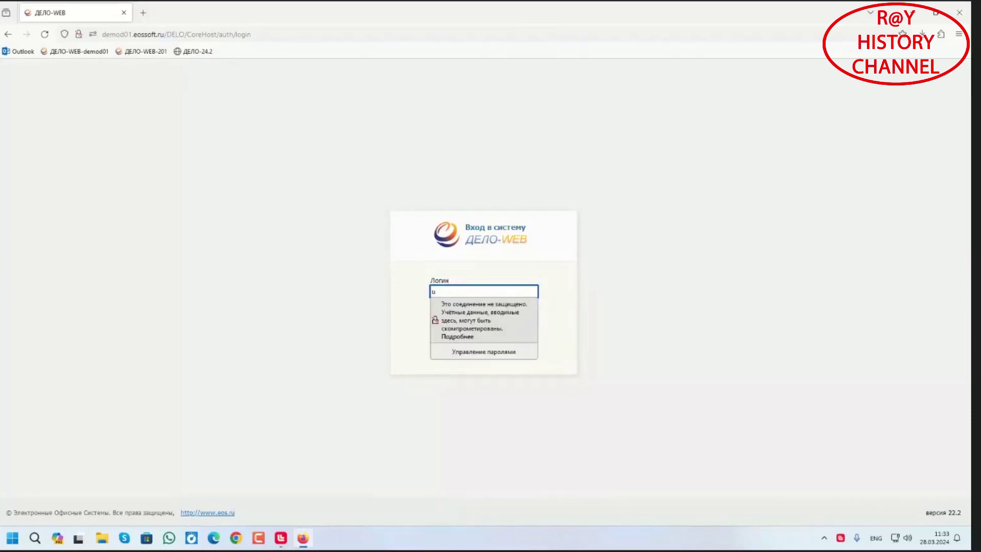
text(ser3)
key(Tab)
text(11)
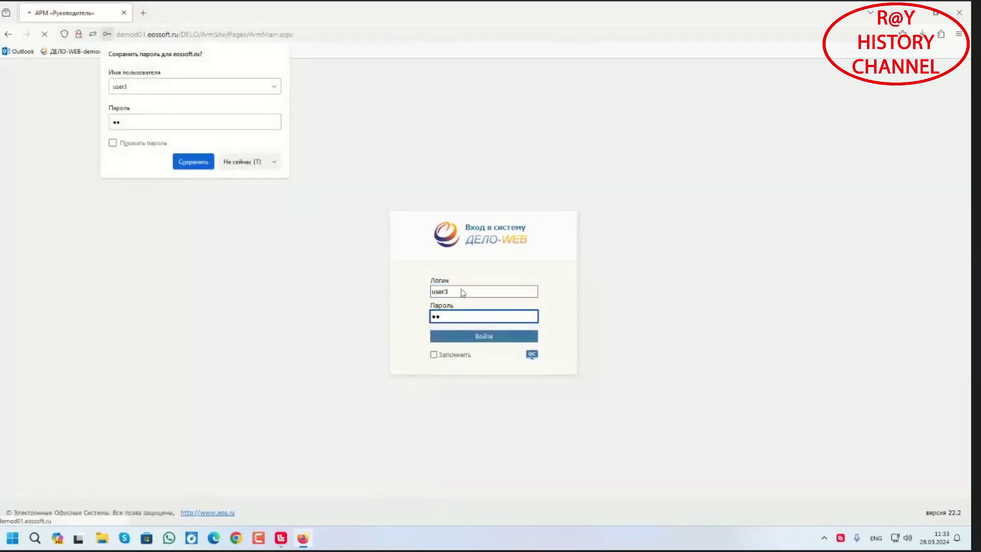
click(241, 161)
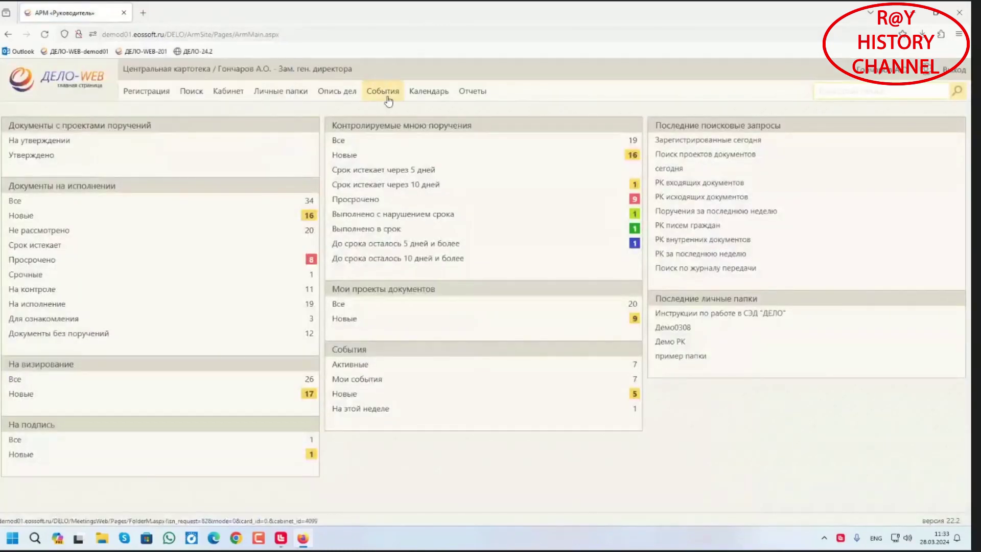
Open the 28.03 investment committee meeting card from page 2 of the events list
click(383, 91)
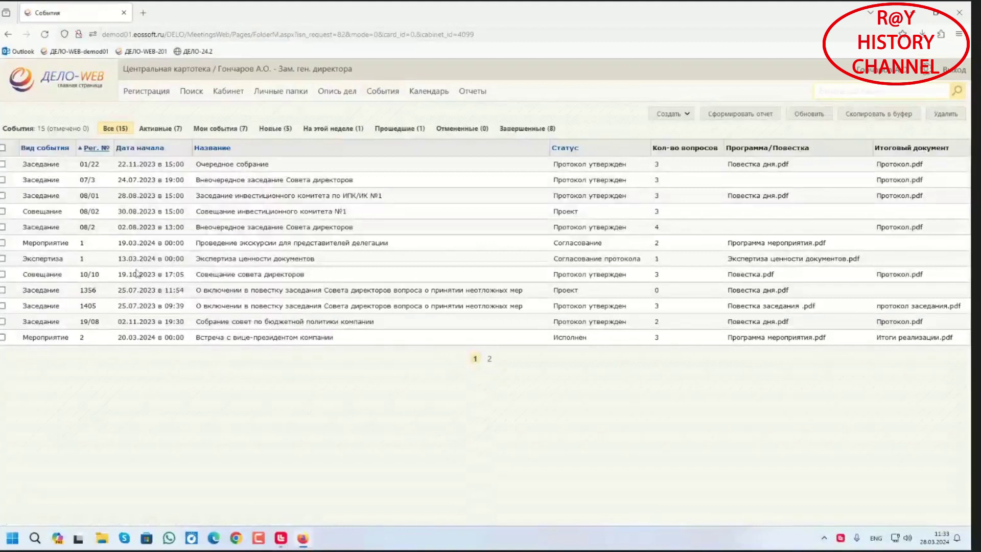
click(490, 359)
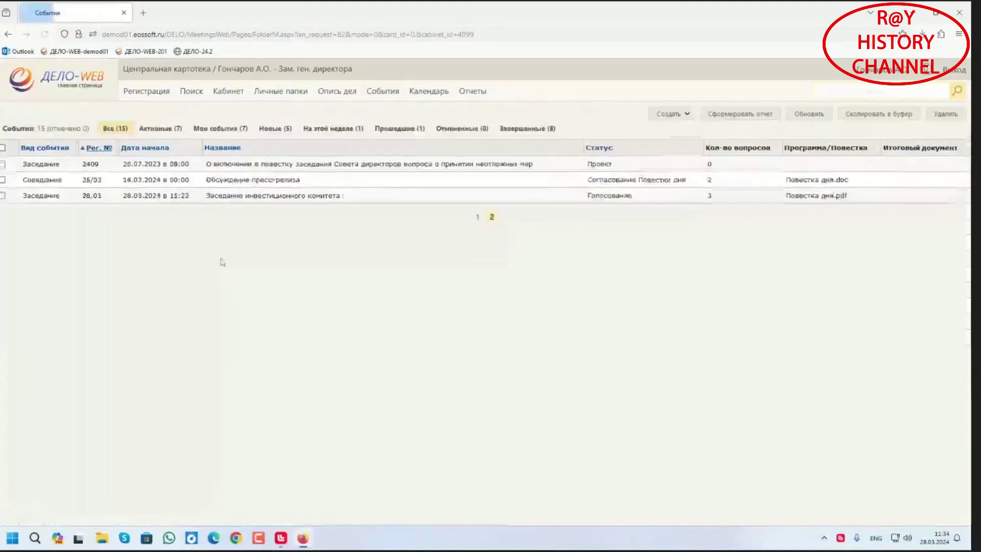
click(91, 196)
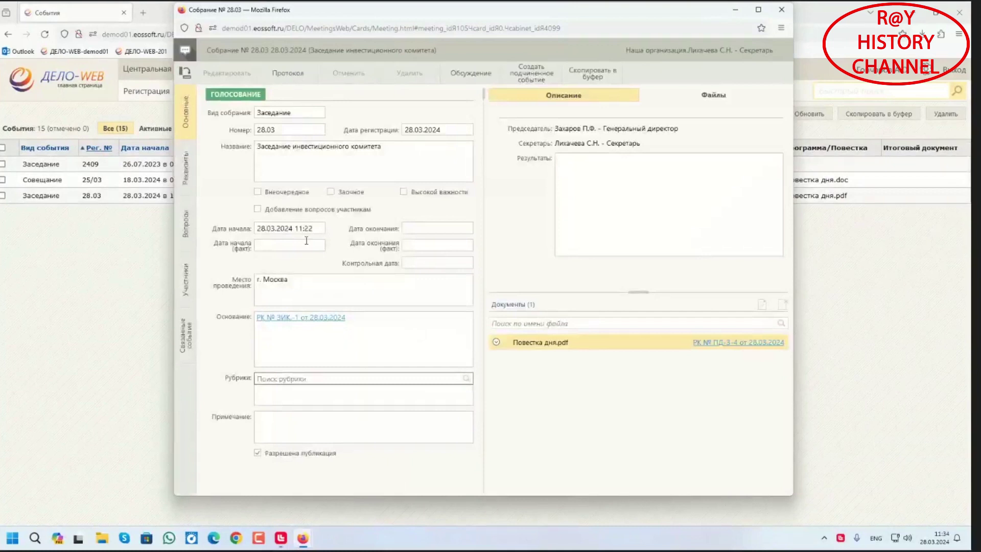
Open question 1's opinions and voting and select the deputy general director for an opinion
click(187, 230)
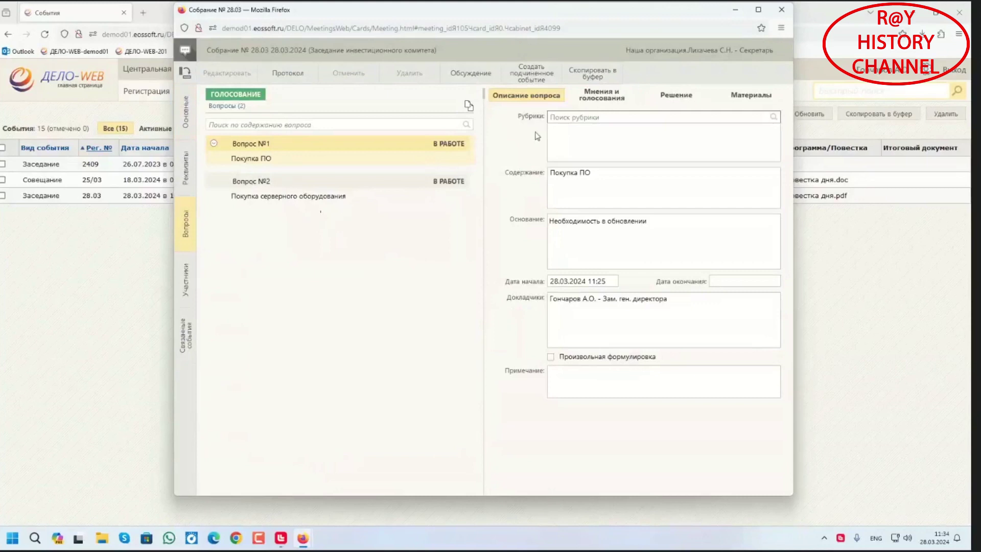
click(604, 104)
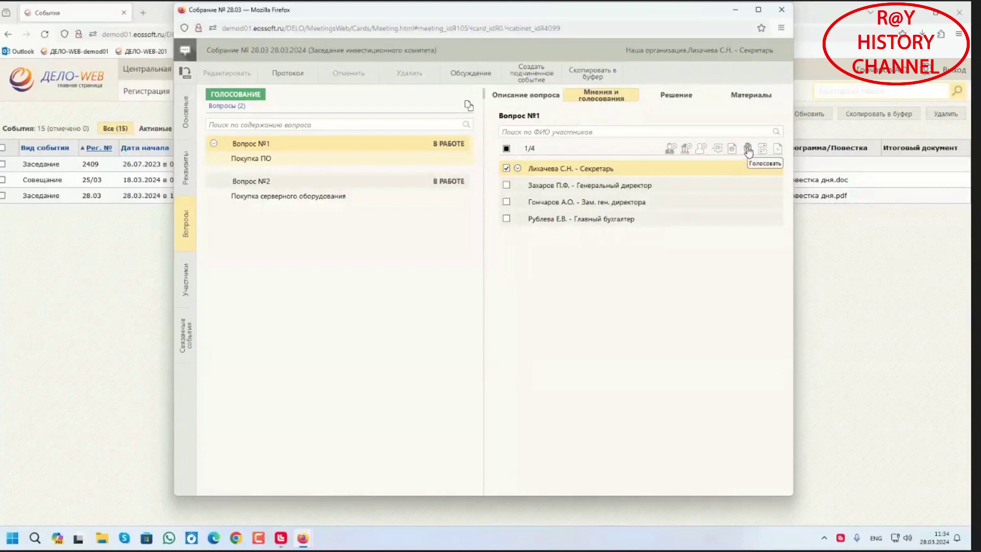
click(717, 149)
click(507, 203)
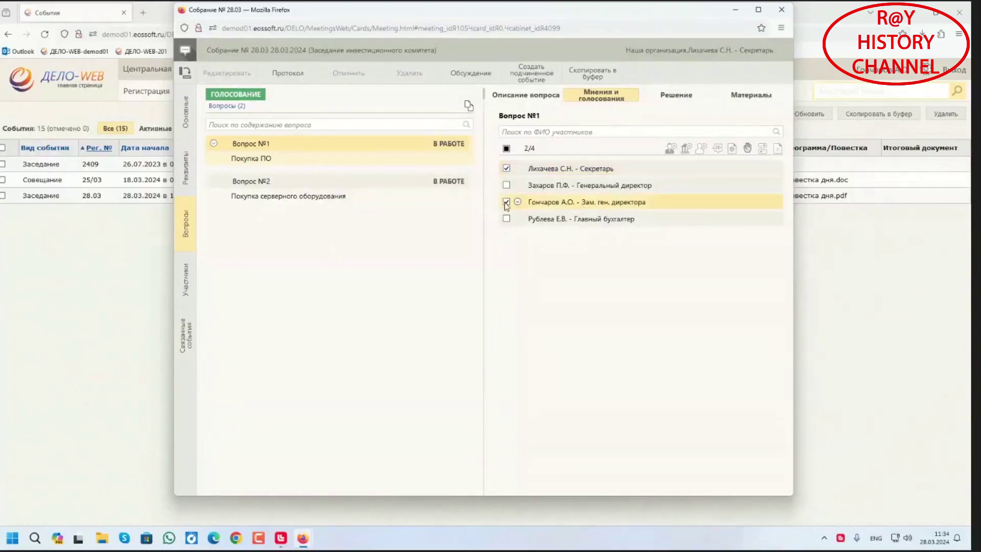
click(747, 149)
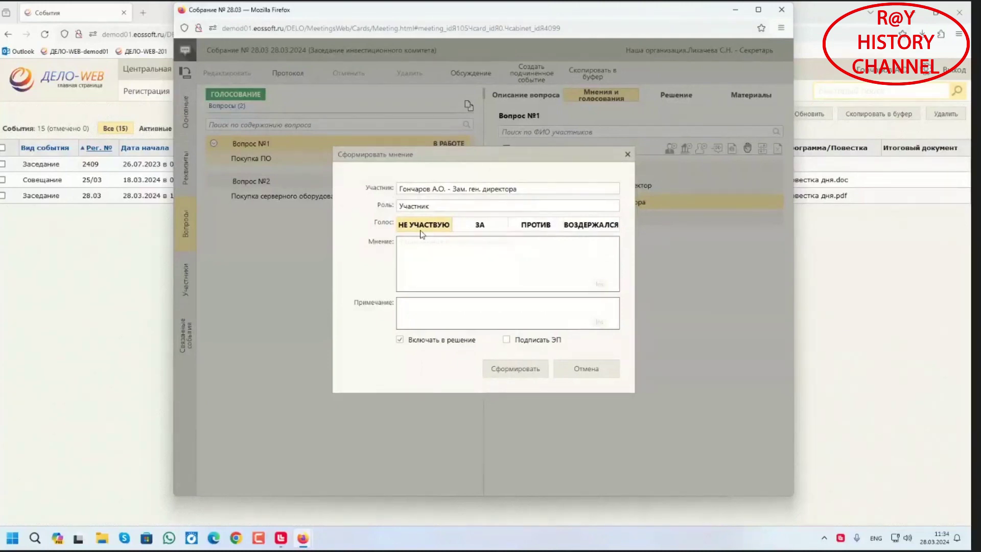
Record the deputy general director's ЗА opinion on question 1
click(486, 226)
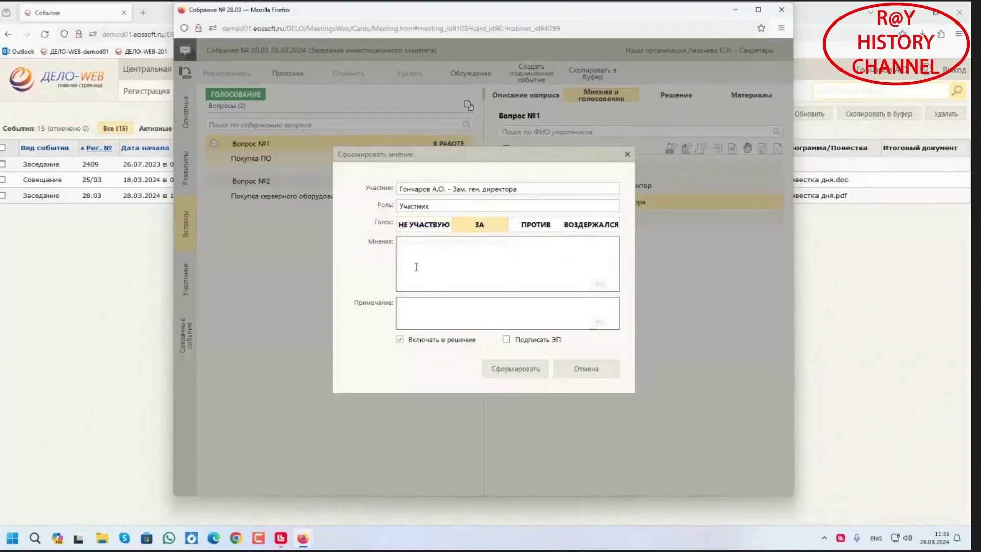
click(428, 247)
click(513, 378)
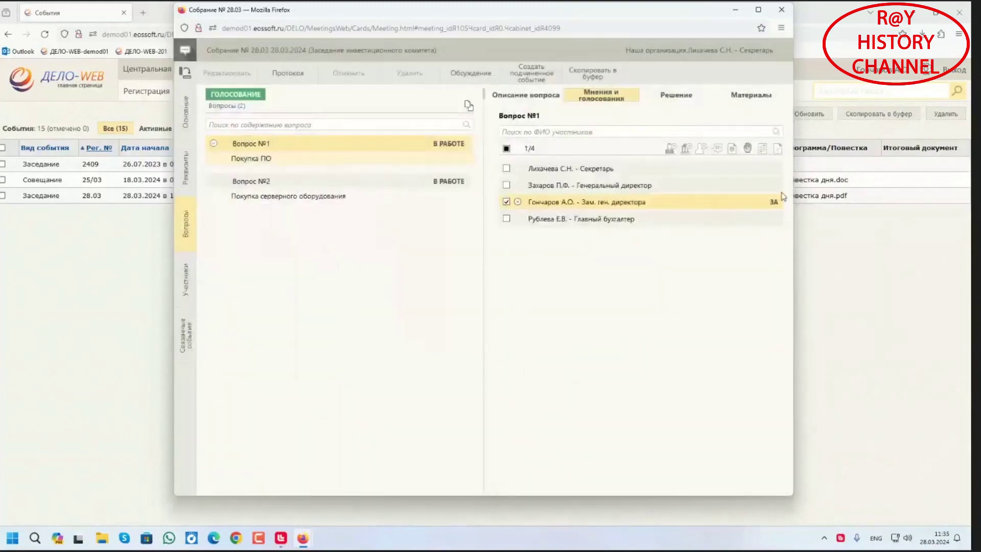
Record the same ЗА opinion on question 2 and check both questions
click(340, 188)
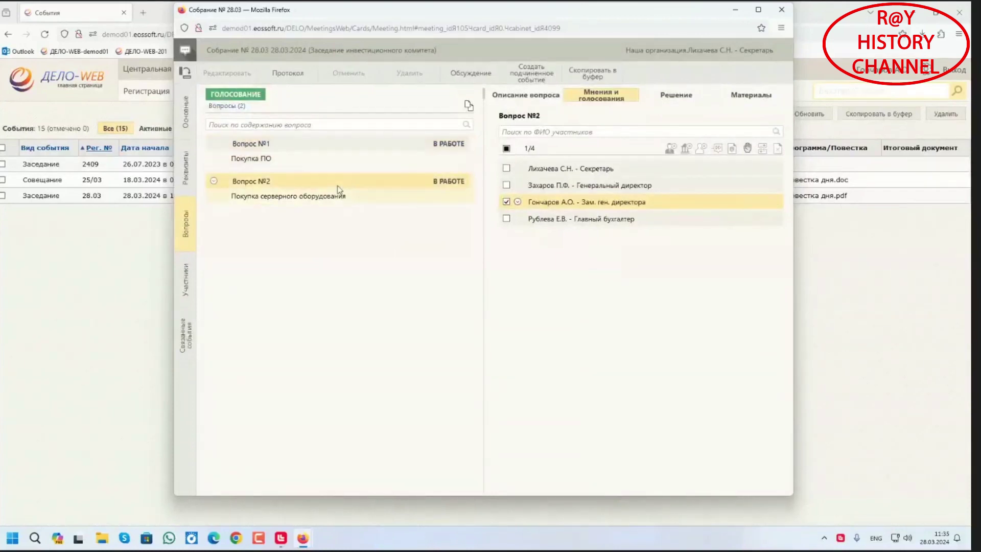
click(747, 149)
click(488, 229)
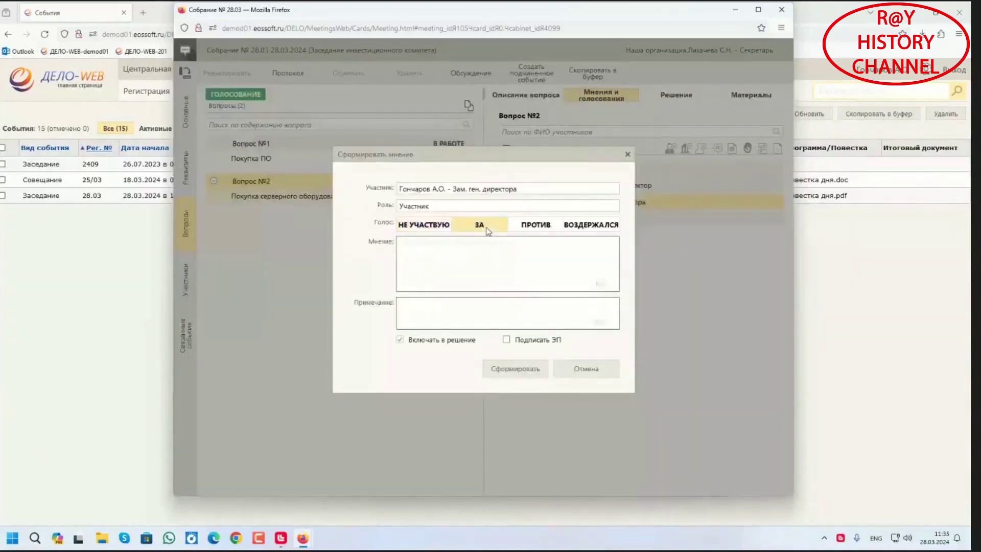
click(527, 368)
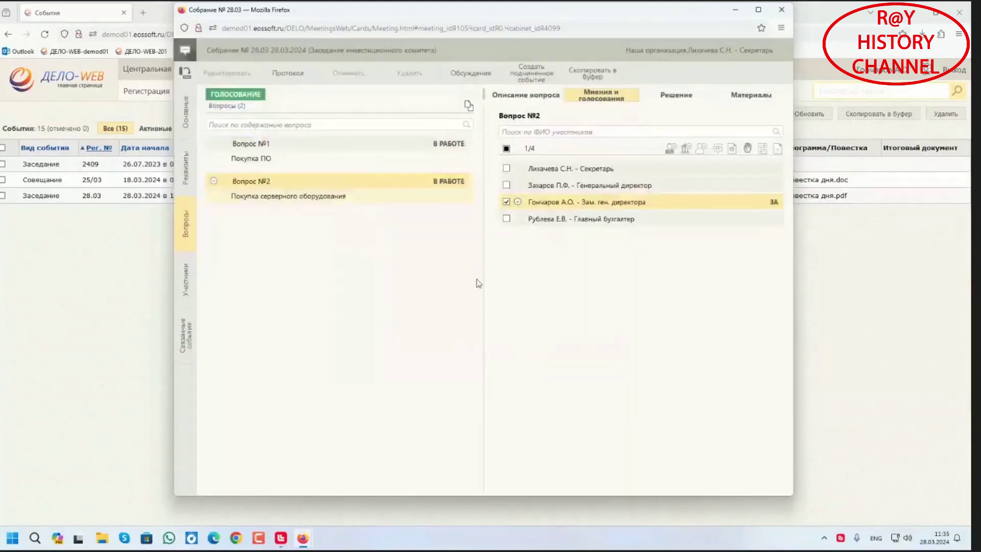
click(378, 144)
click(357, 197)
click(337, 152)
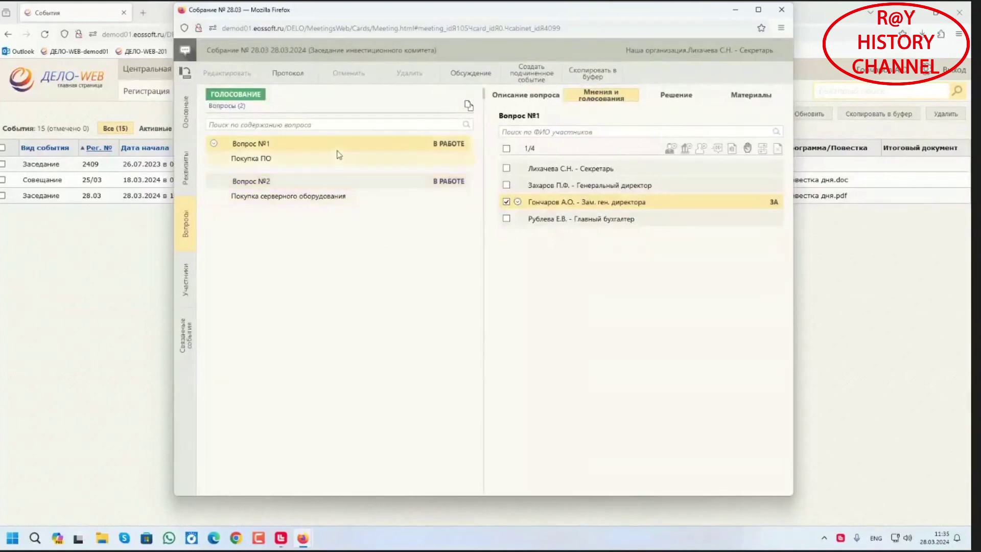
click(333, 197)
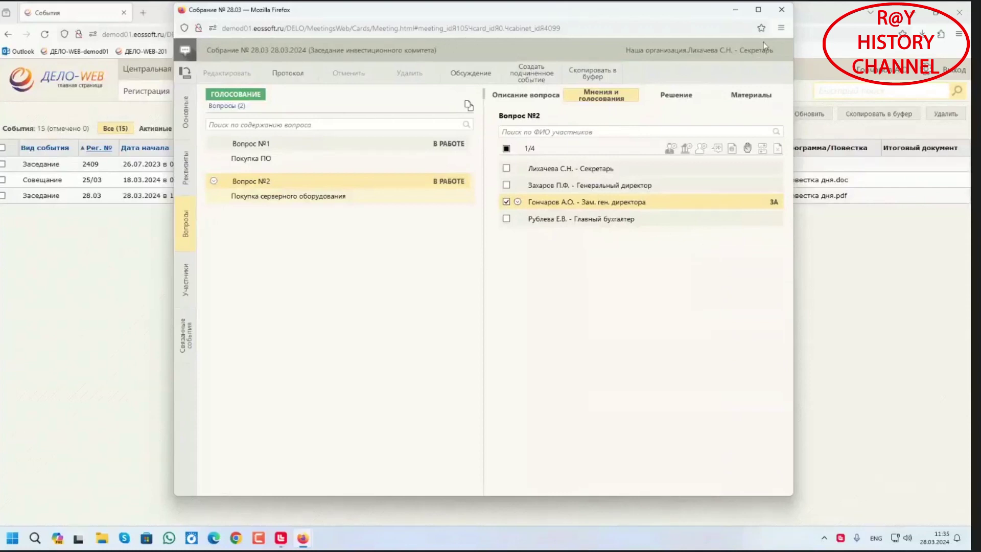
Close the card, sign out, and sign back in with the secretary's login and password
click(781, 10)
click(954, 70)
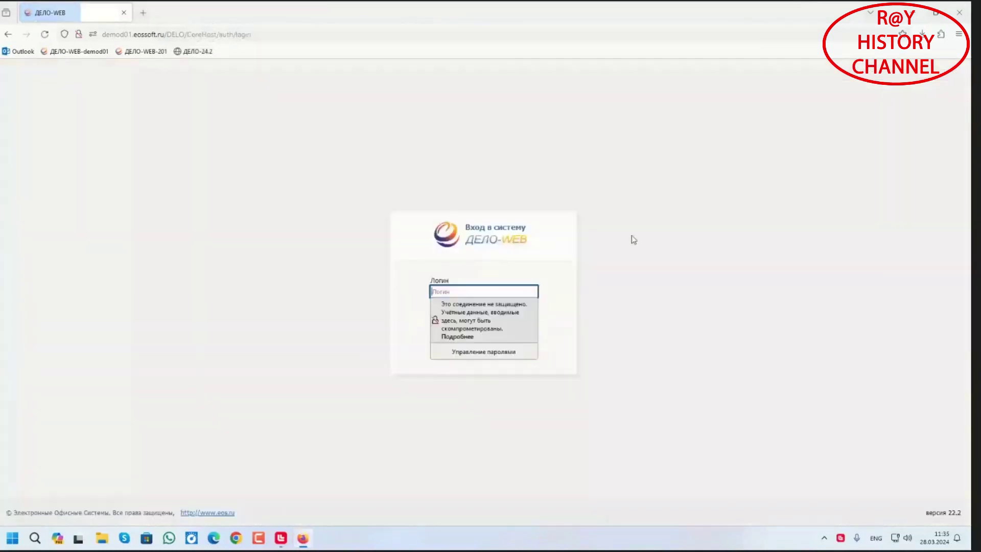
text(user)
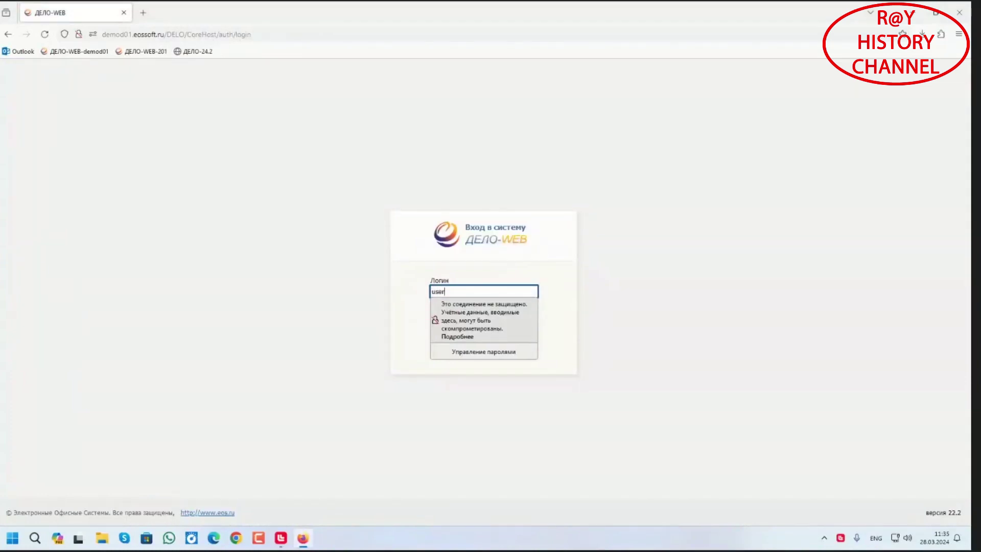
key(Tab)
text(••)
key(Return)
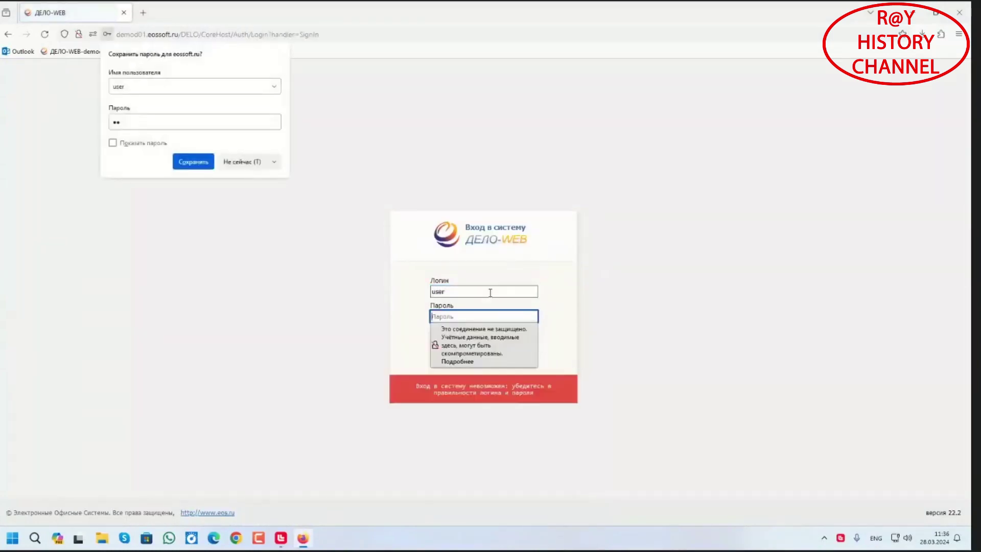
click(490, 292)
text(1)
click(446, 316)
text(12)
click(478, 337)
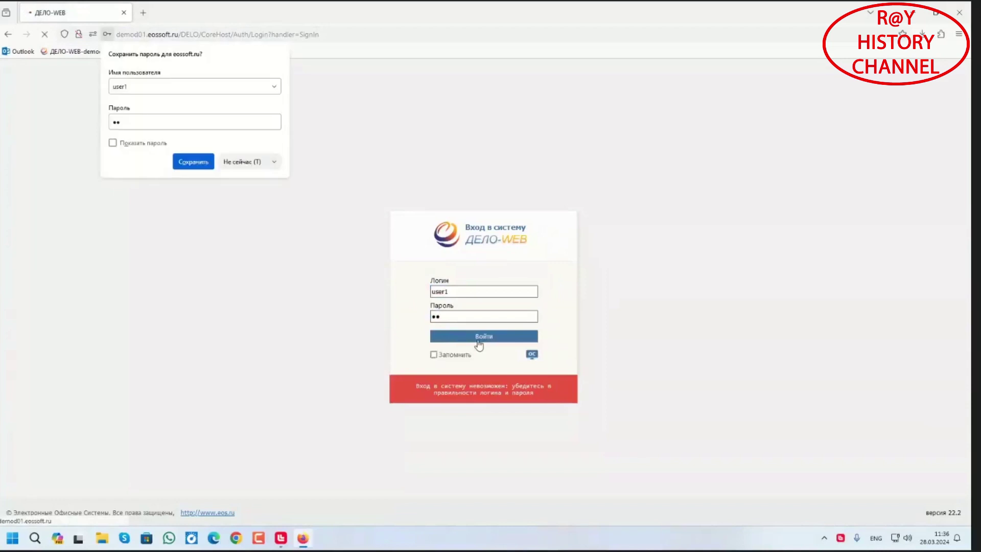
click(258, 163)
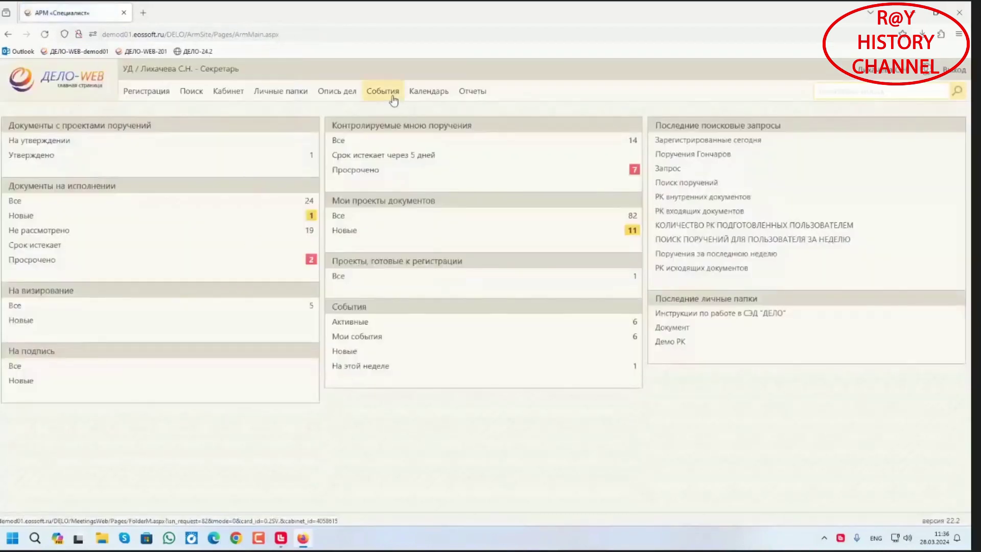
Reopen the 28.03 meeting from events page 2 and show question 1's opinions and voting
click(383, 92)
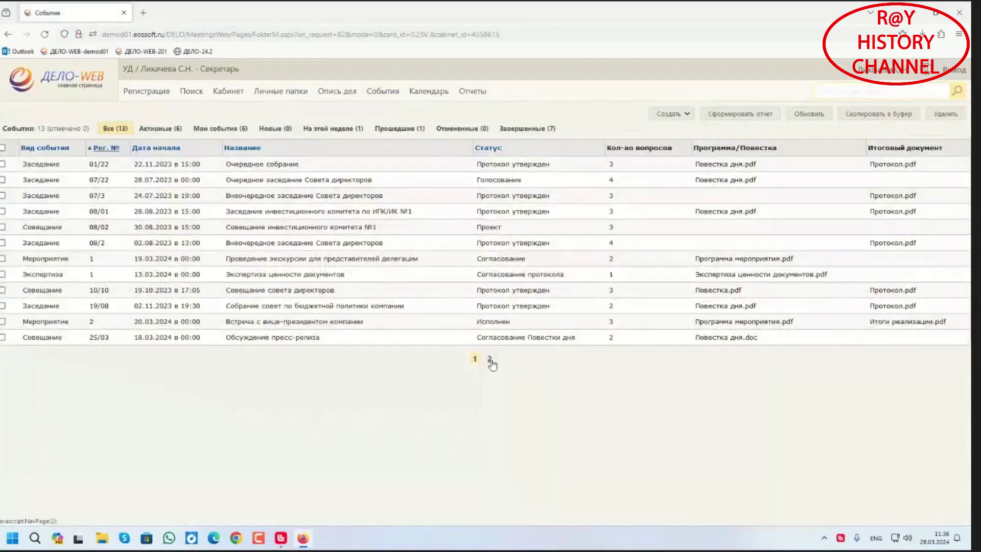
click(489, 359)
click(117, 169)
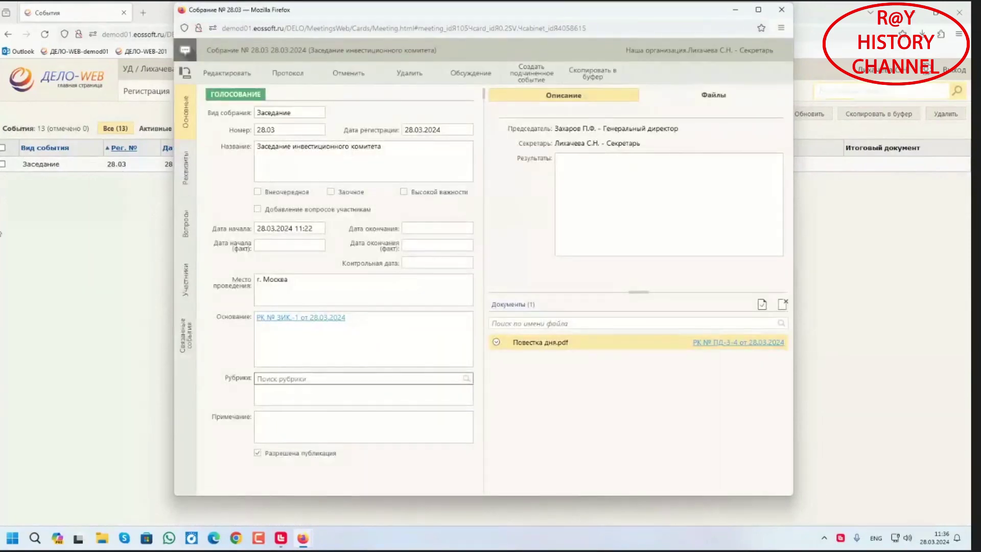
click(185, 225)
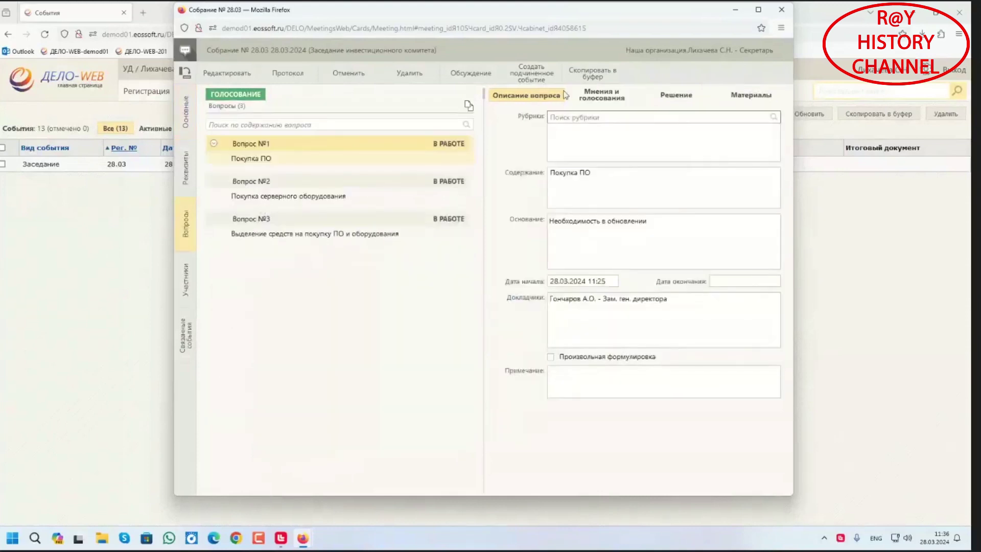
click(597, 101)
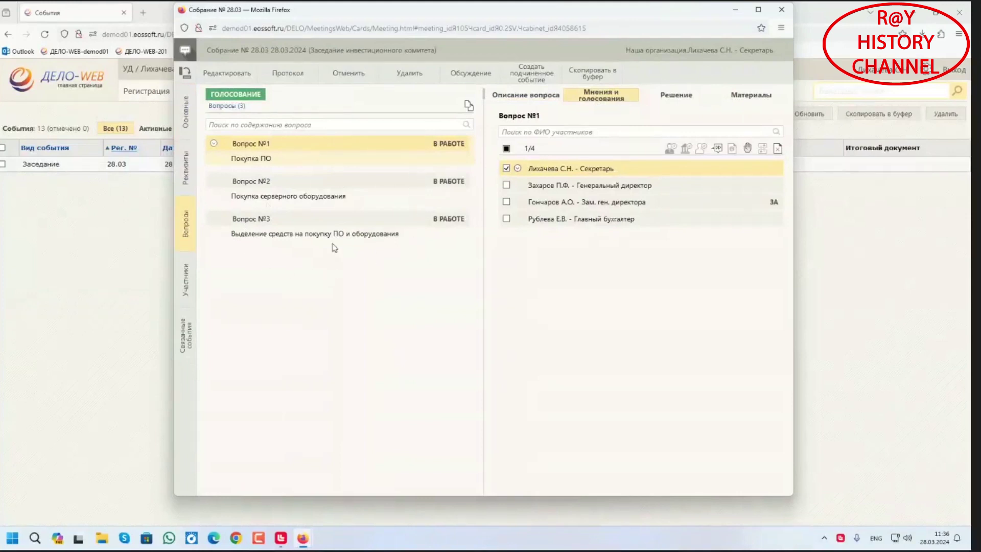
Quick-enter ЗА votes for the secretary, general director and chief accountant on question №1
click(717, 149)
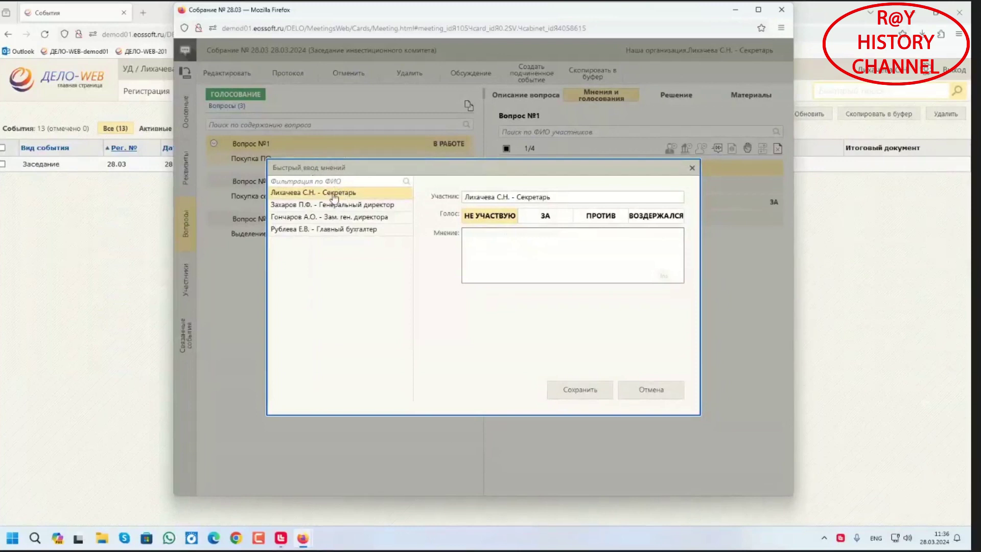
click(550, 218)
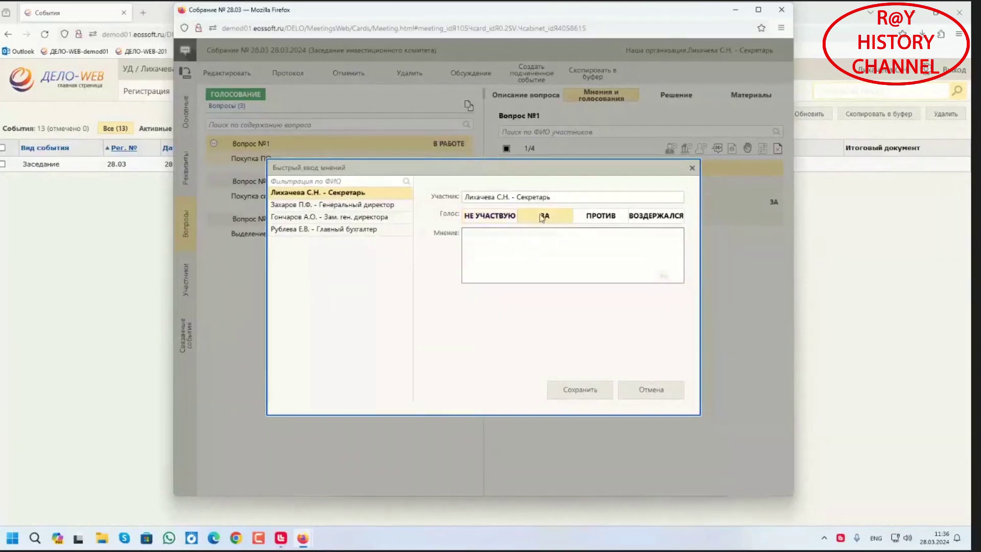
click(323, 205)
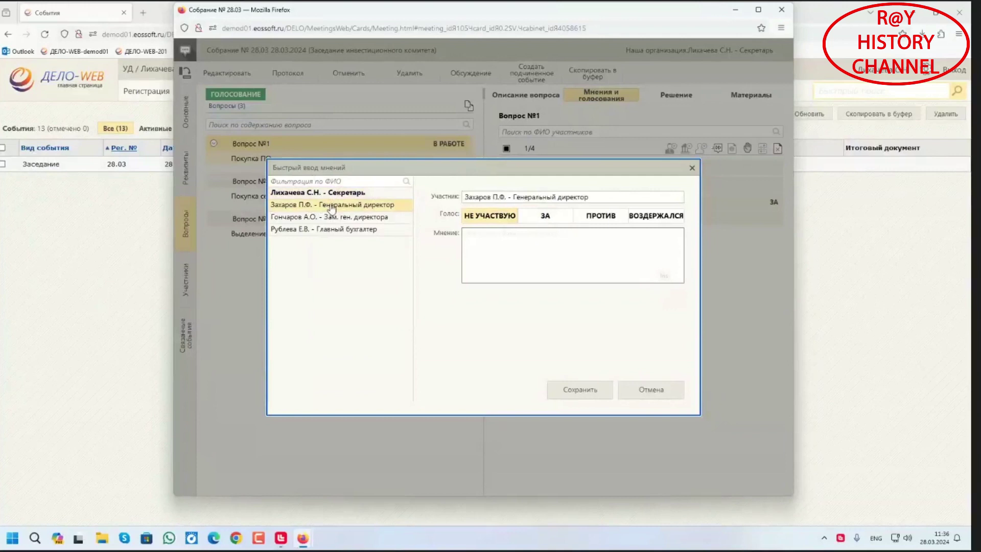
click(532, 213)
click(329, 217)
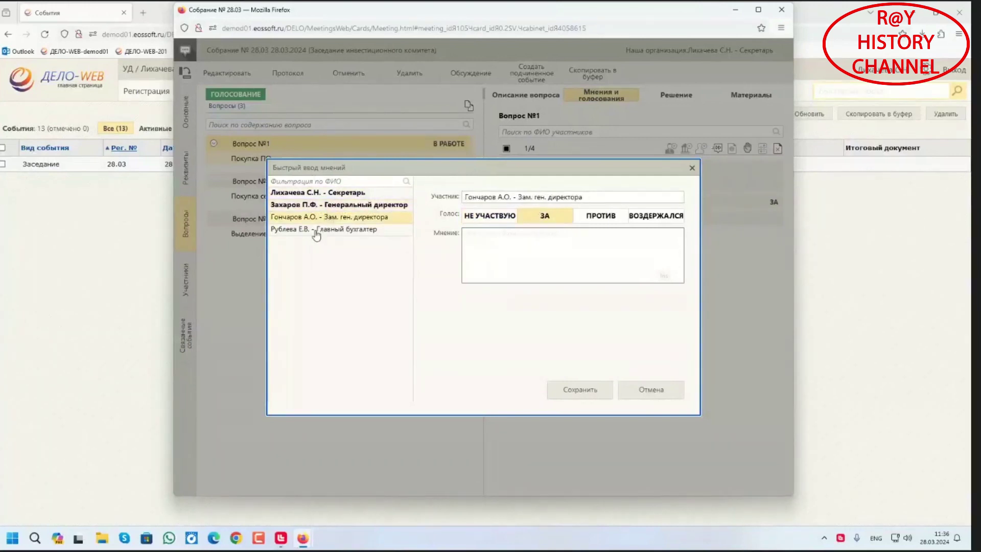
click(319, 231)
click(545, 216)
click(587, 391)
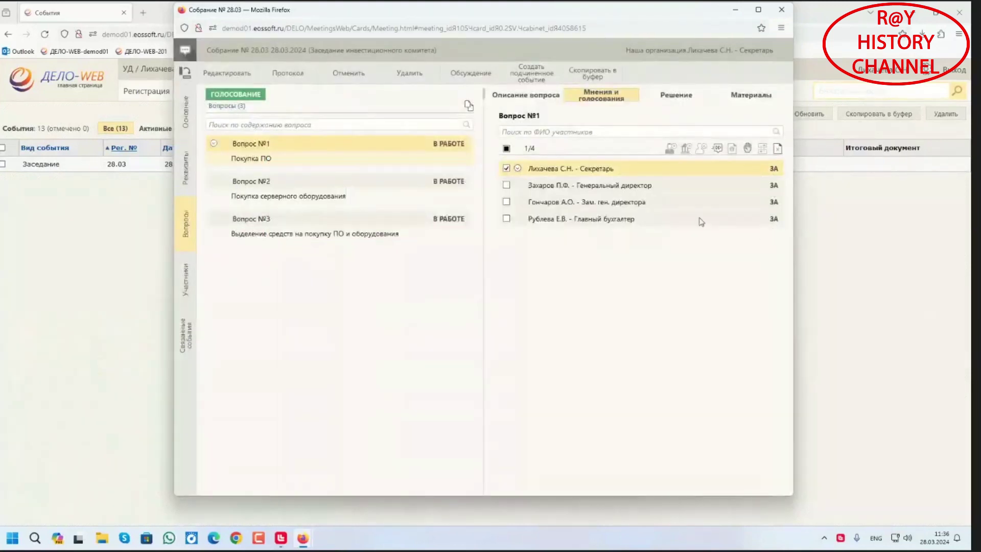
Quick-enter ЗА votes for all participants on question №2
click(324, 198)
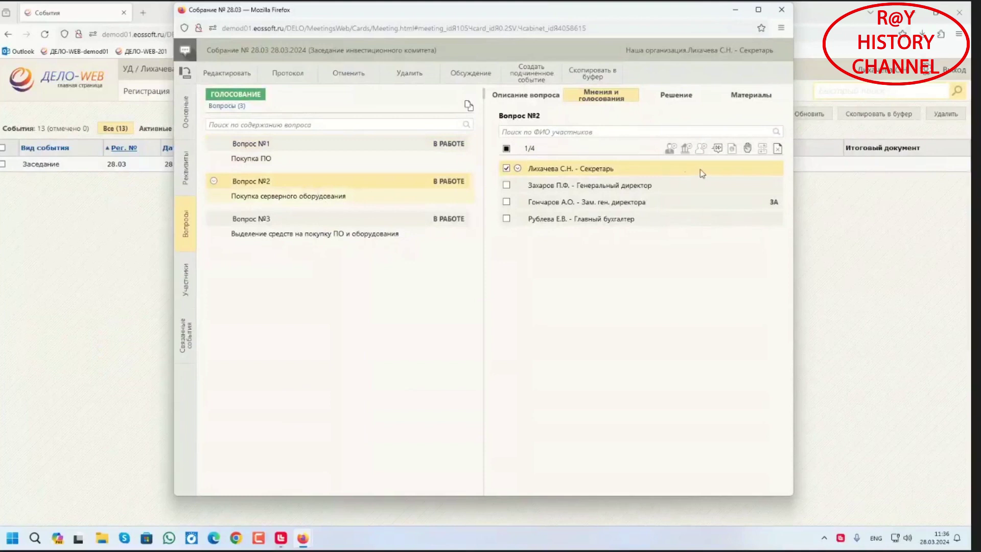
click(718, 148)
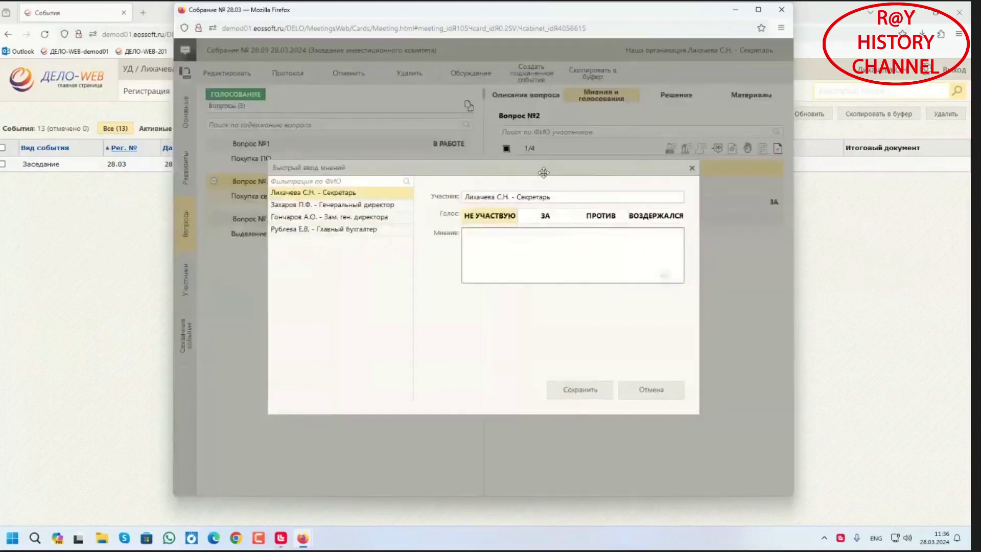
click(545, 216)
click(344, 205)
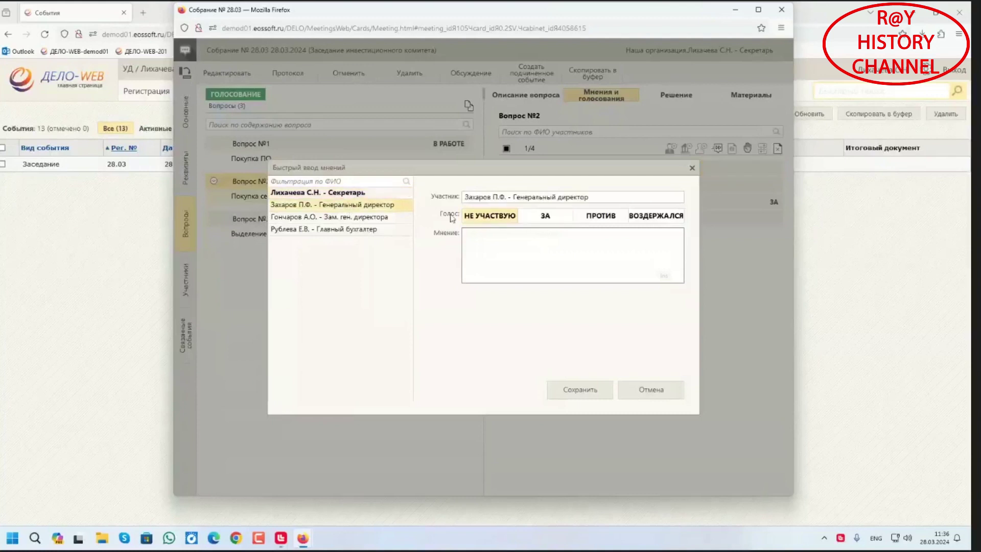
click(545, 216)
click(318, 221)
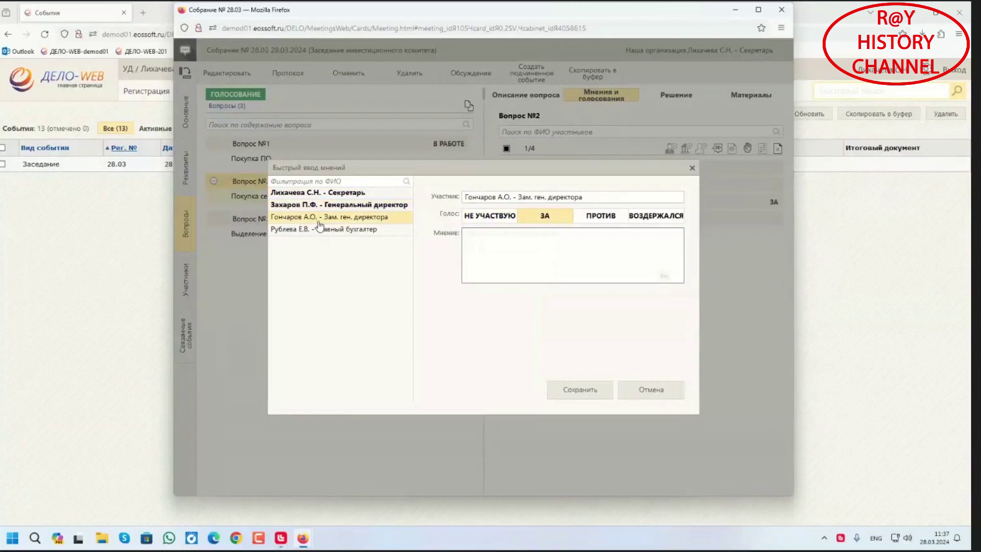
click(312, 230)
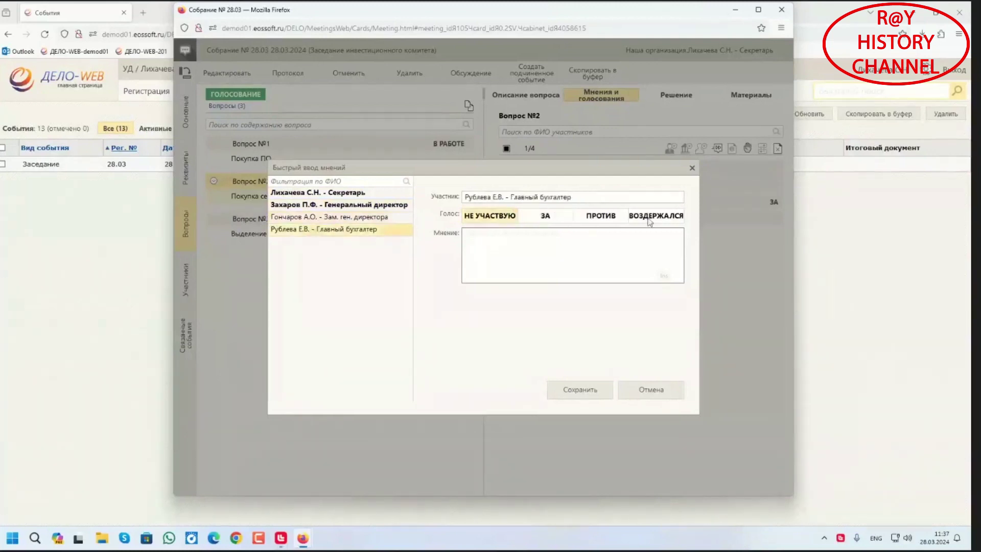
click(552, 219)
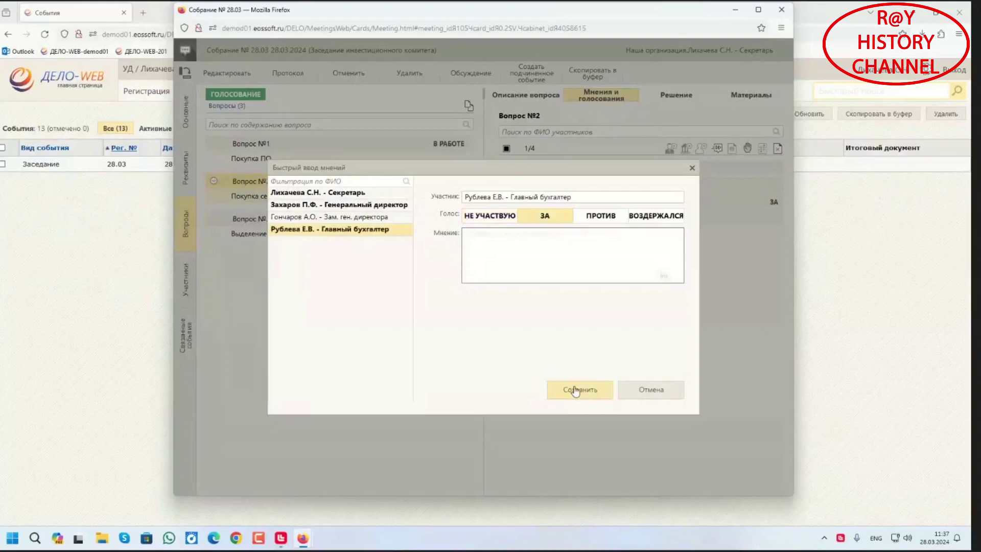
click(576, 391)
On question №3, record secretary ЗА, general director ВОЗДЕРЖАЛСЯ, chief accountant ПРОТИВ
click(295, 225)
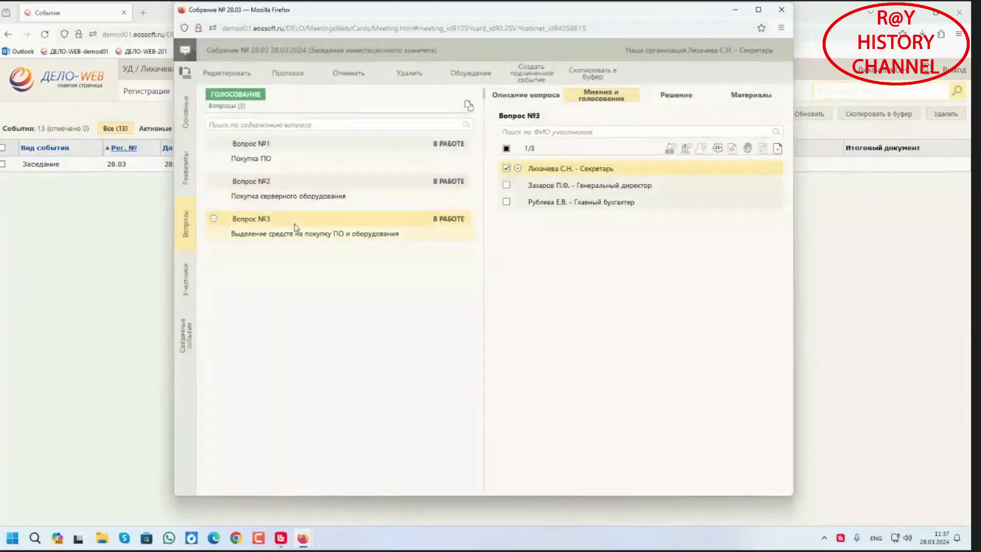
click(718, 149)
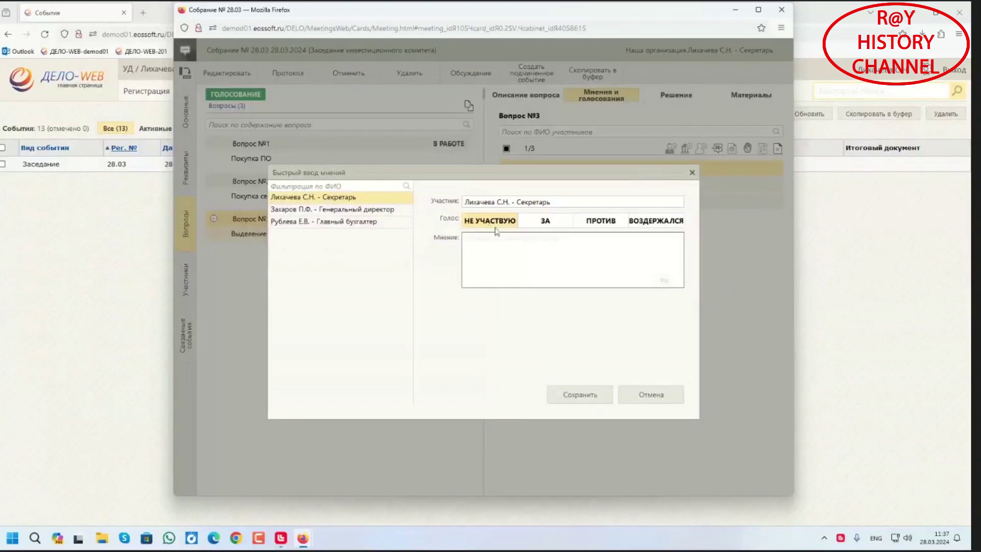
click(551, 224)
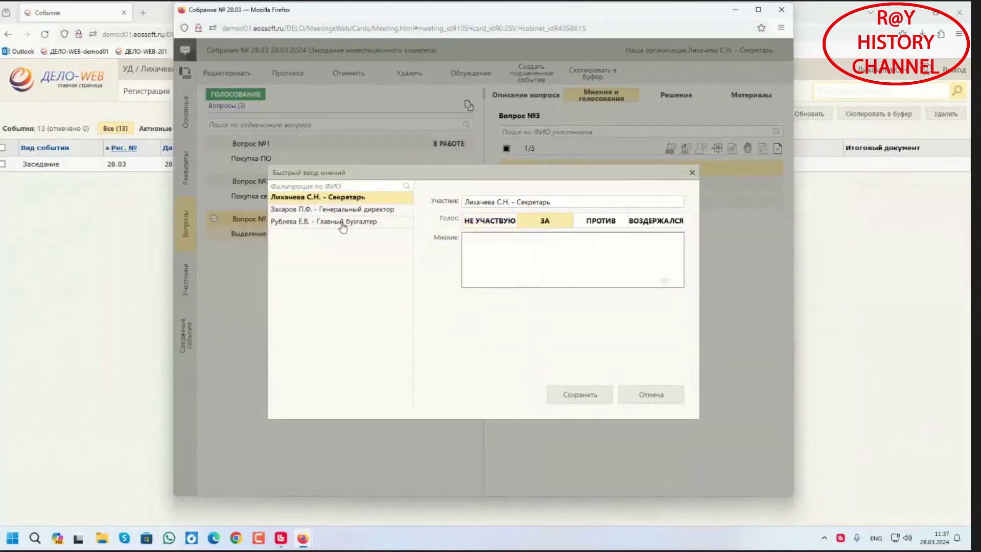
click(341, 210)
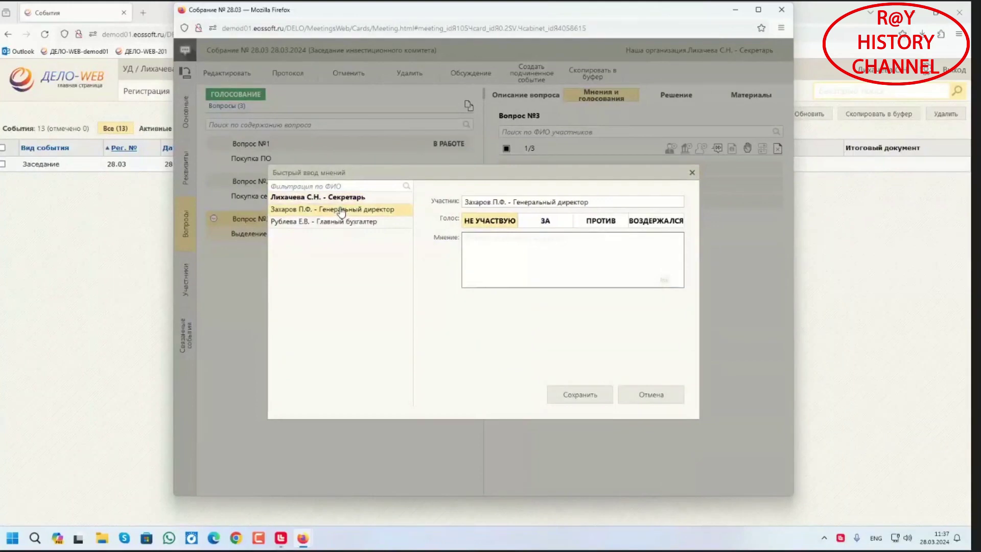
click(656, 226)
click(336, 223)
click(598, 223)
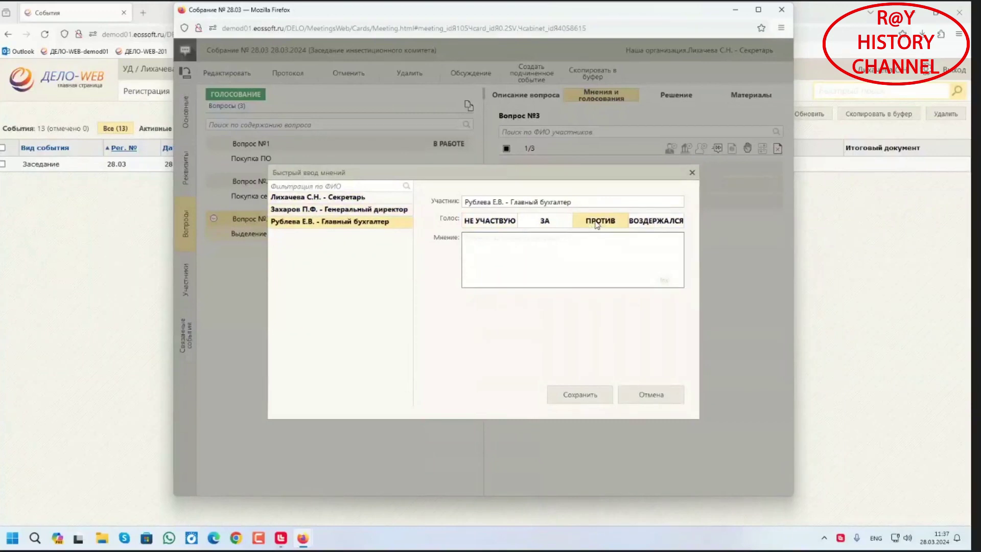
click(587, 397)
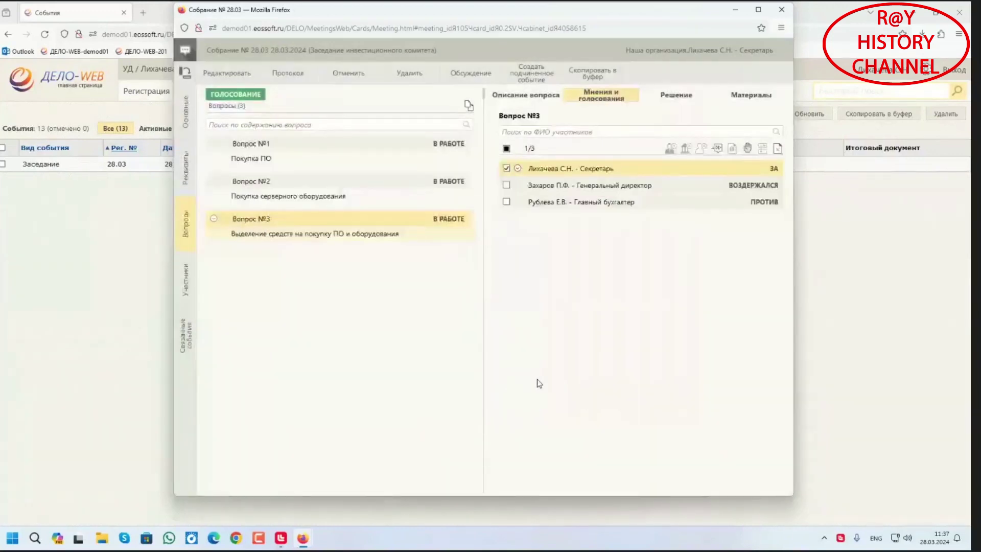
Review the votes on questions №1–№3, then show question №3's Решение tab
click(269, 153)
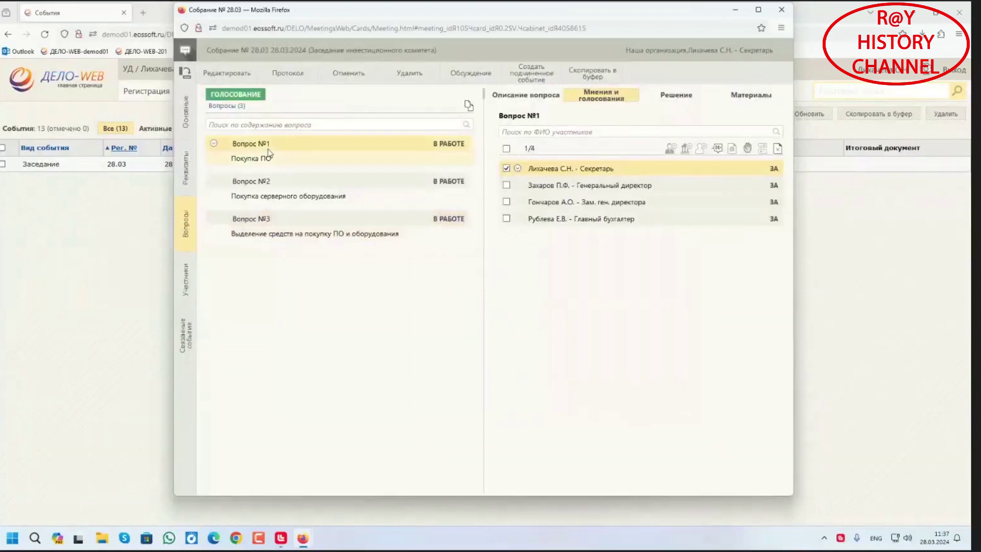
click(255, 185)
click(261, 218)
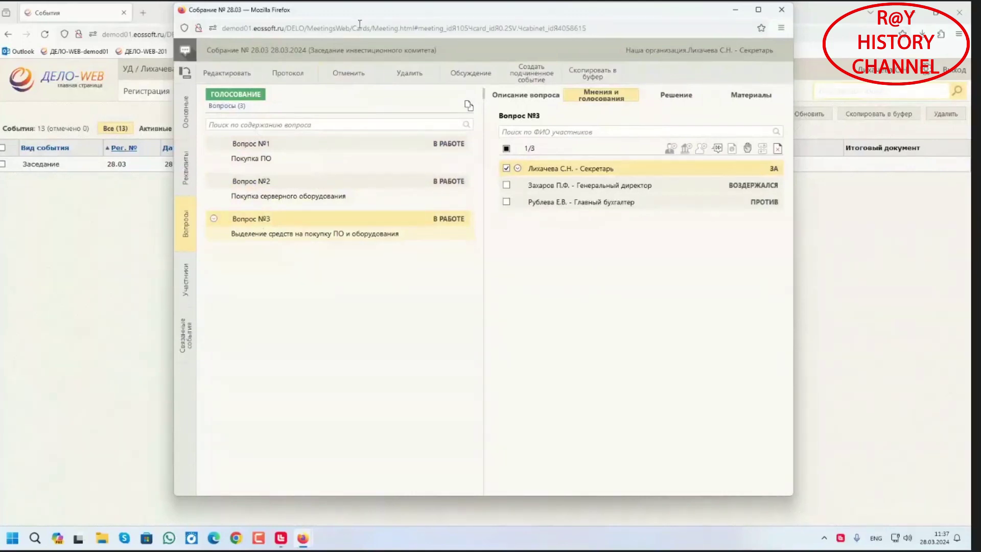
drag(360, 14, 346, 39)
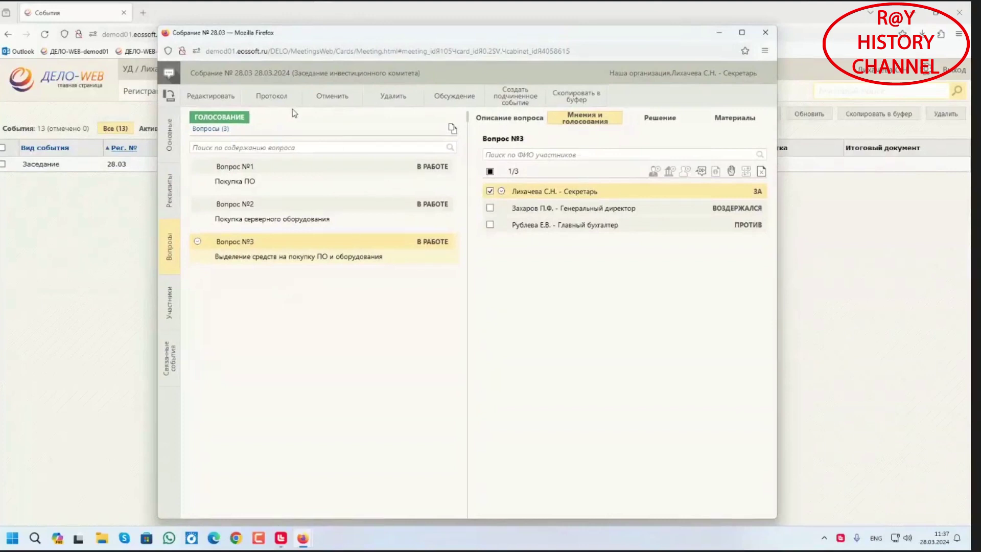
click(662, 122)
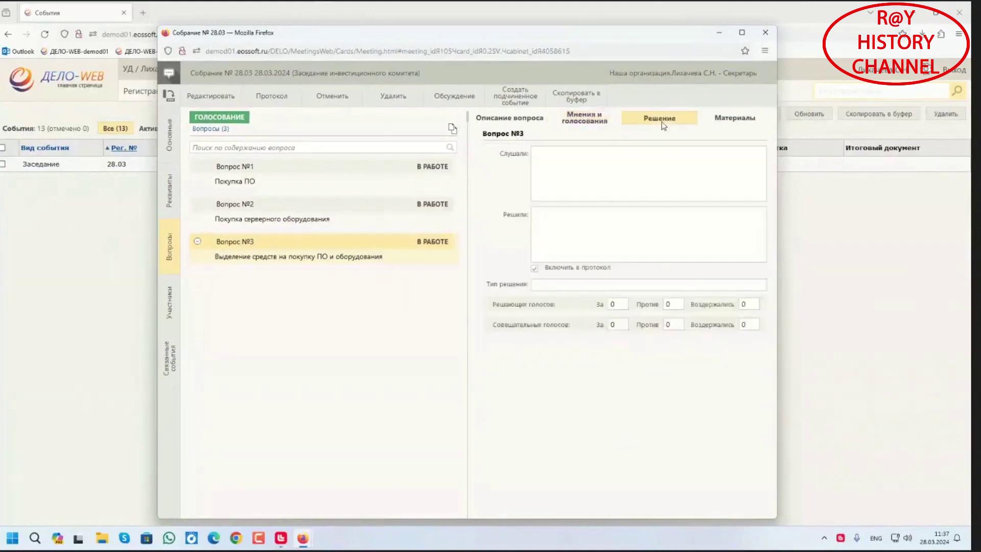
In edit mode, generate decisions from the votes for questions №3, №1 and №2
click(217, 97)
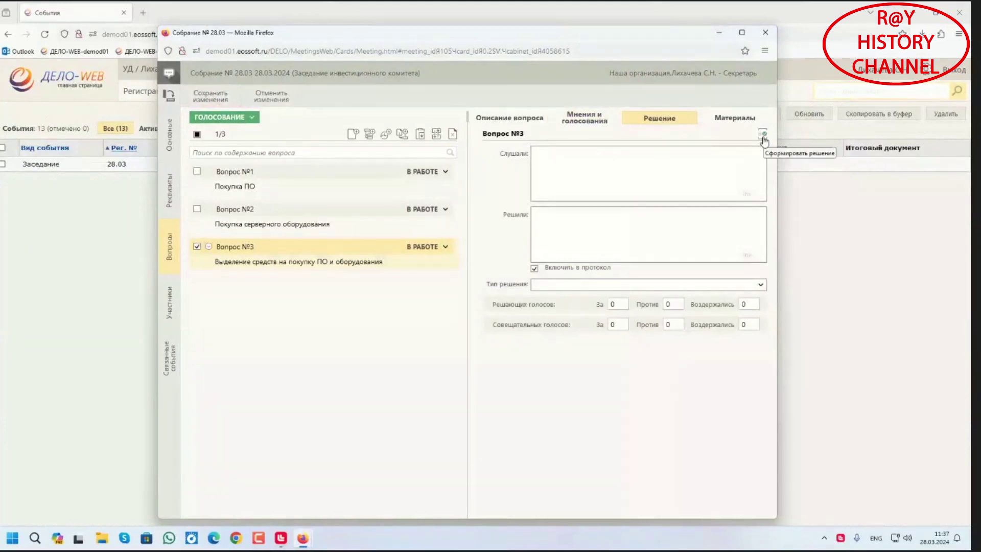
click(763, 135)
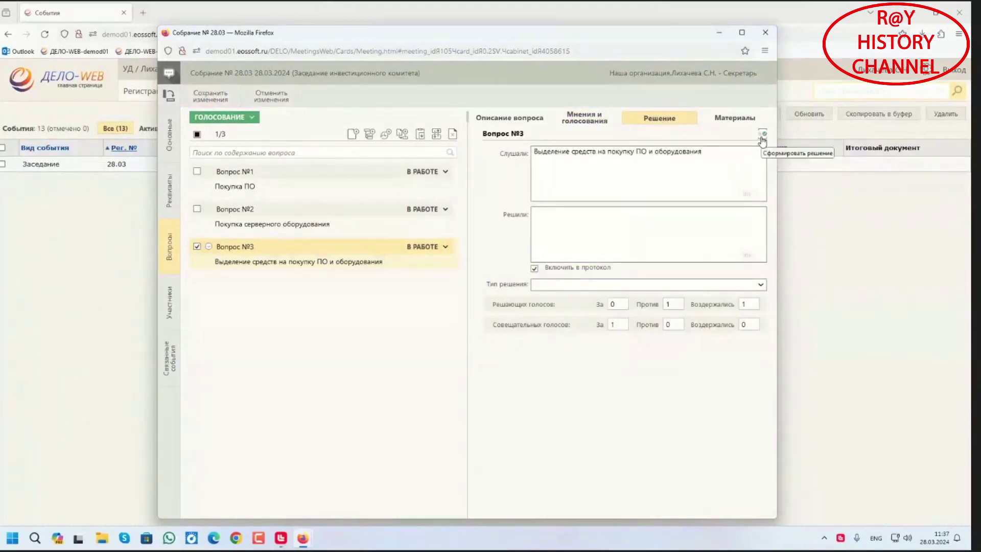
click(303, 184)
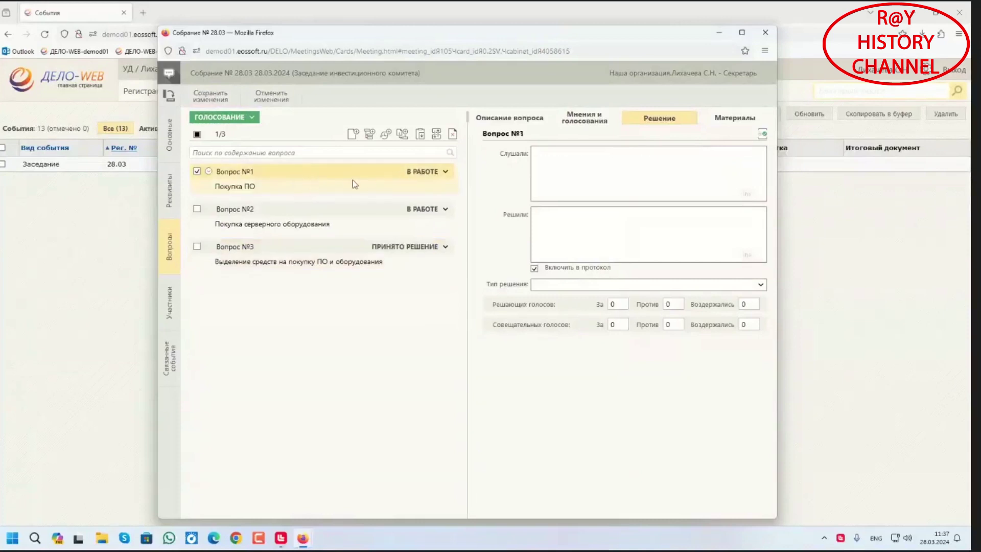
click(761, 136)
click(295, 211)
click(761, 137)
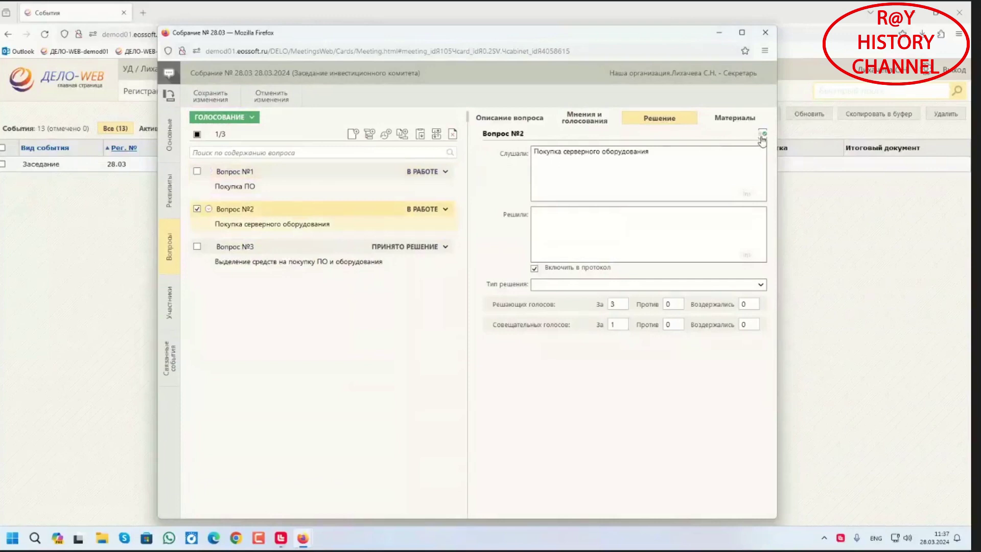
click(281, 178)
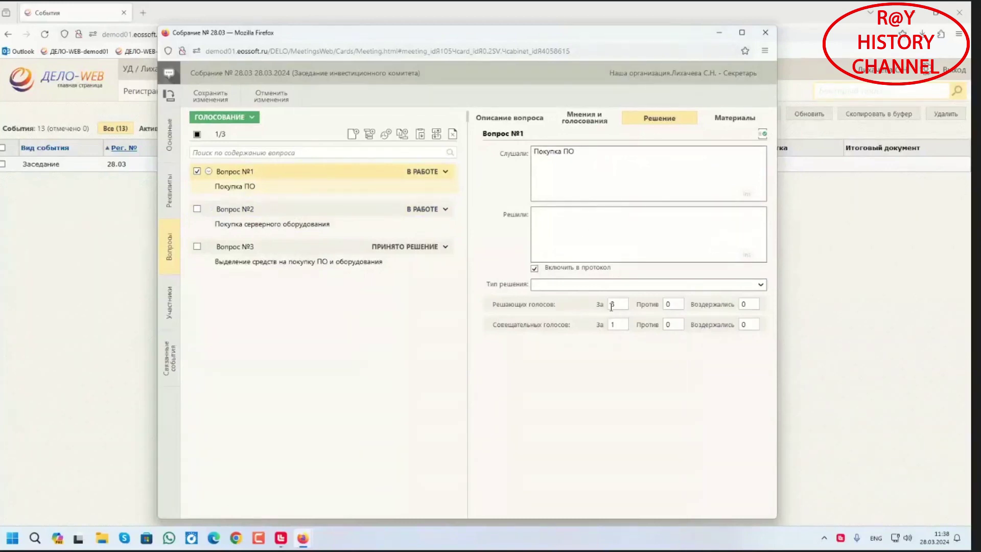
Enter 'Решение принято положительно' in question №1's Решили field
click(594, 242)
text(Ht)
key(BackSpace)
key(alt+shift)
text(Решение принято положительно)
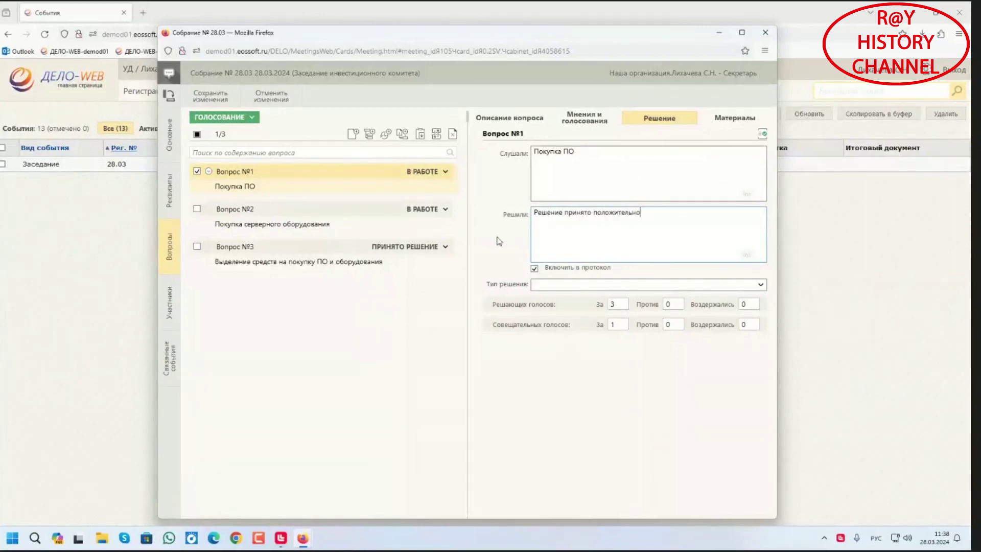
click(285, 225)
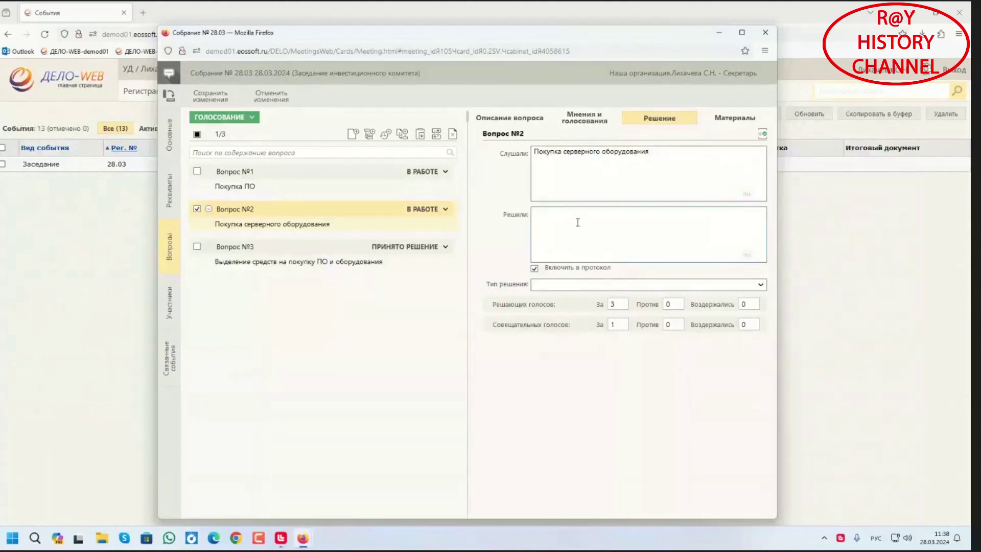
Enter 'Решение принято положительно' for question №2 and 'Решение не принято, требует дополнительного изучения' for №3
text(Решение принято положительно)
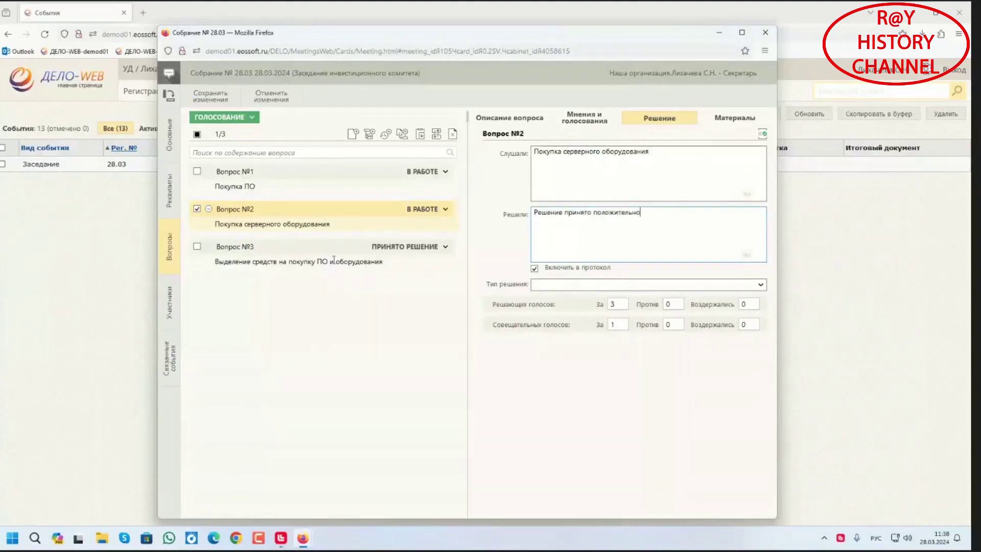
click(300, 260)
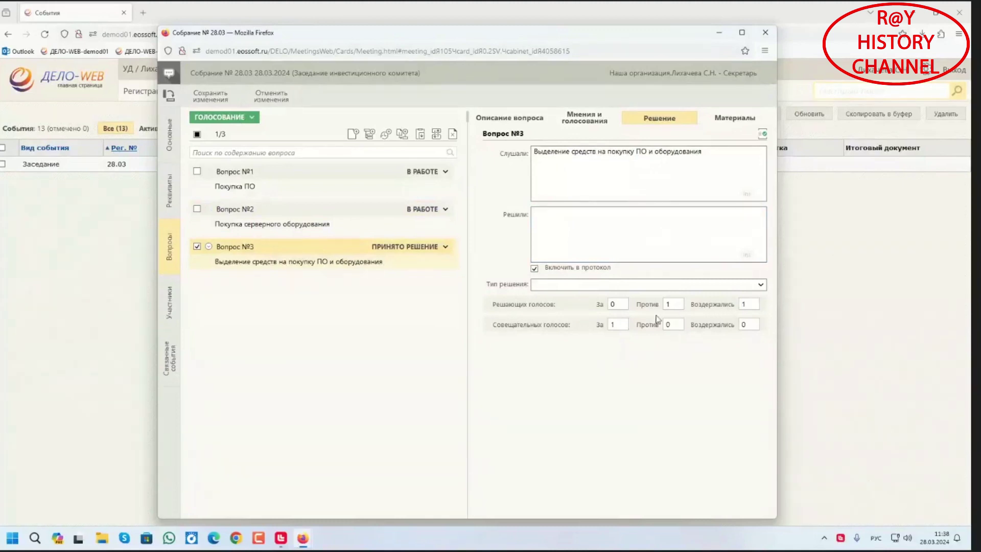
click(561, 229)
text(Решение не принят)
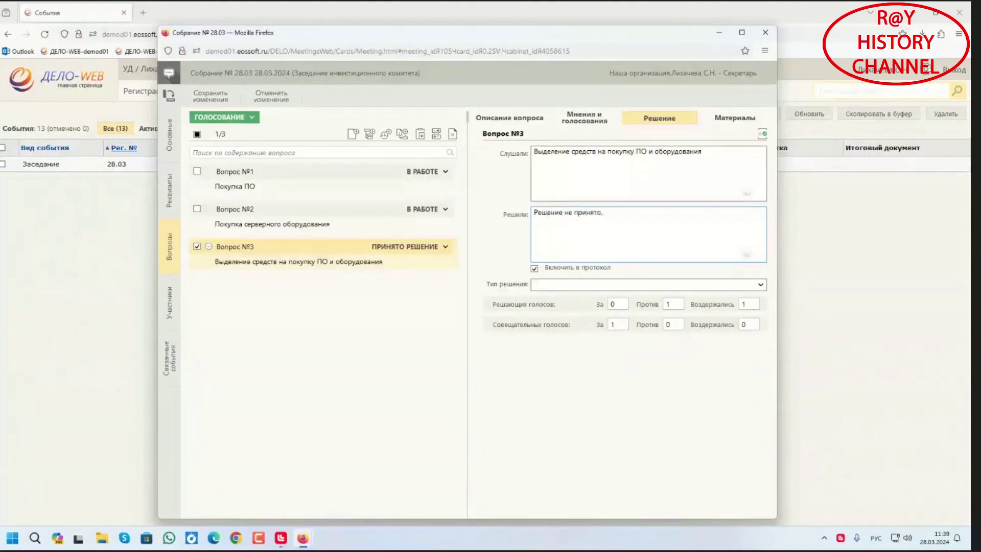
text(о, требует дополнительного изучения)
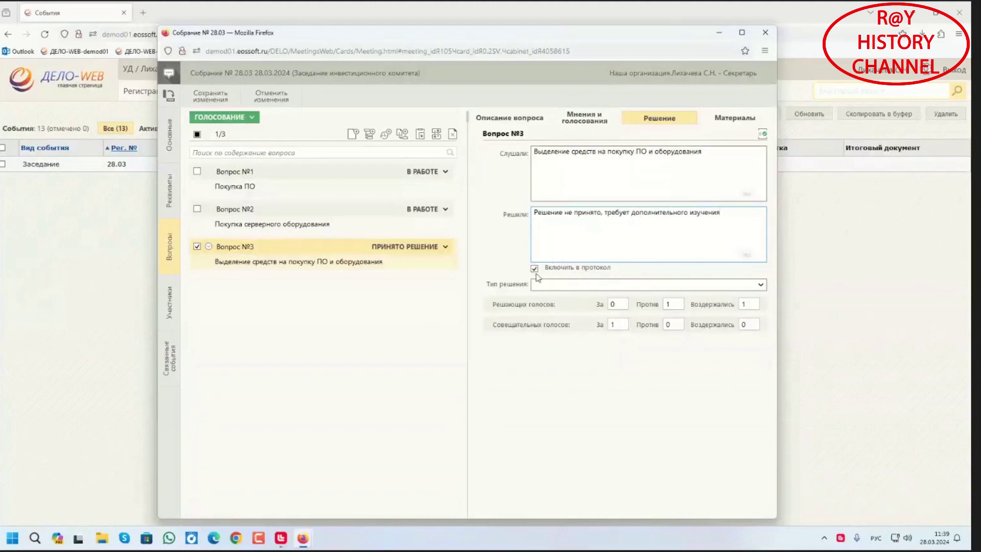
click(220, 101)
Confirm saving the changes and show the meeting's Основные details
click(442, 402)
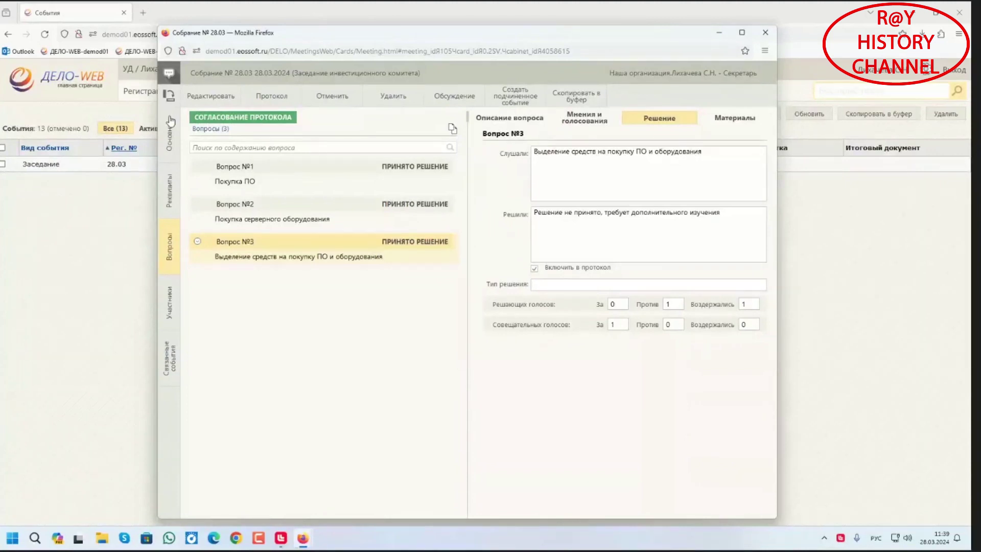
click(170, 123)
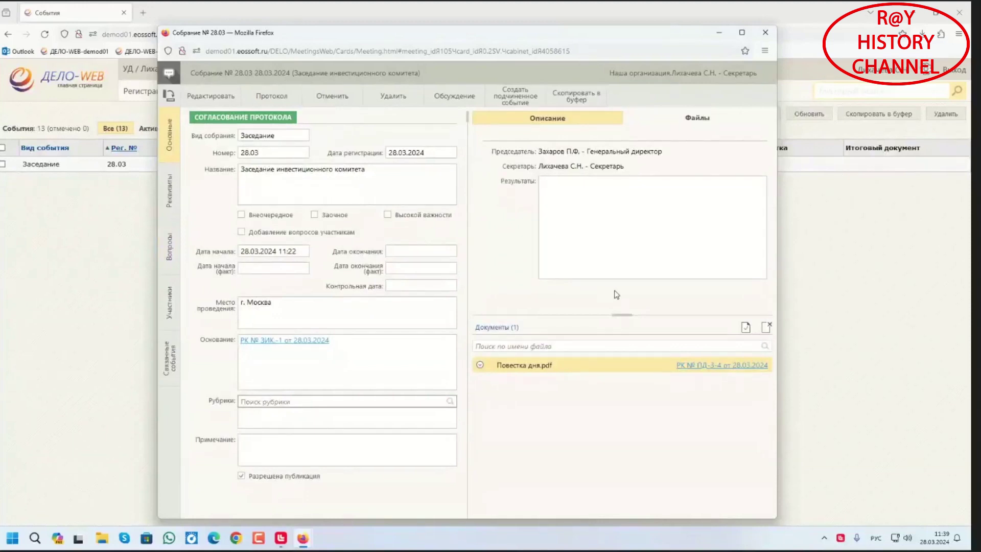
Generate the meeting protocol document with the secretary as approver
click(745, 328)
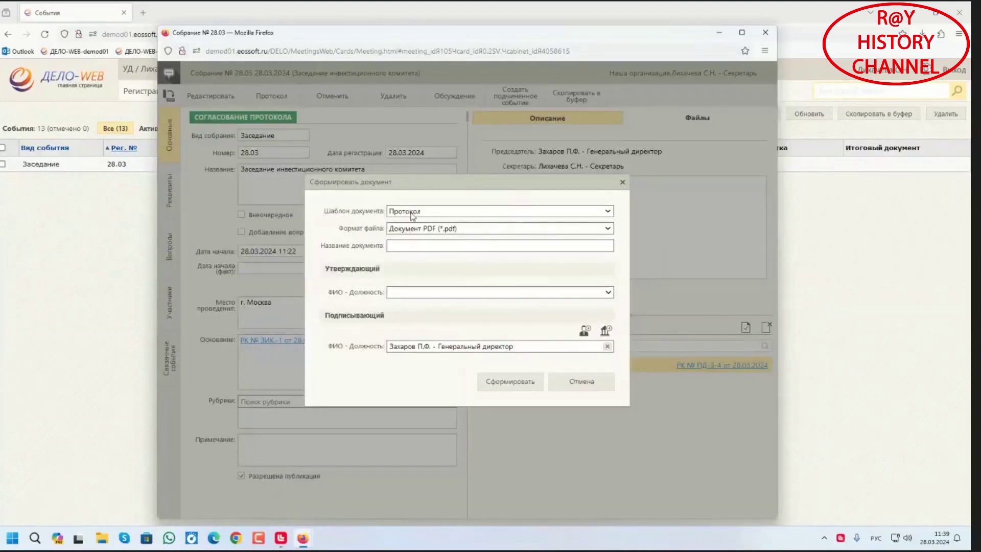
click(413, 245)
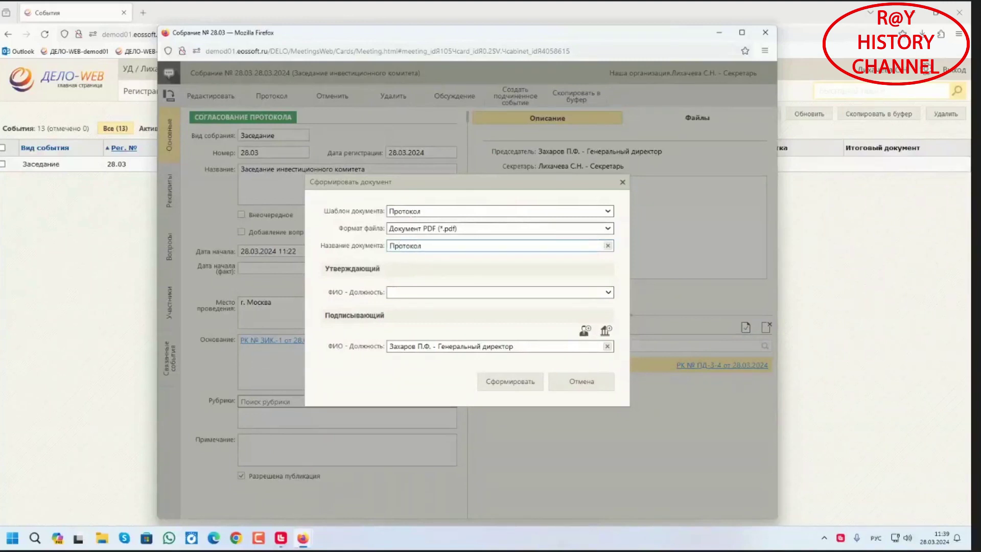
click(608, 291)
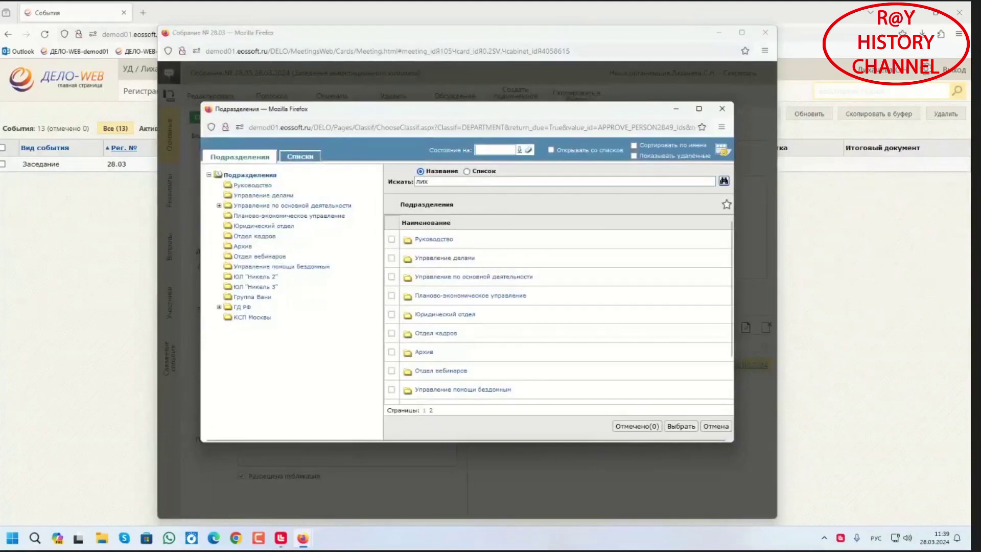
key(Return)
click(392, 258)
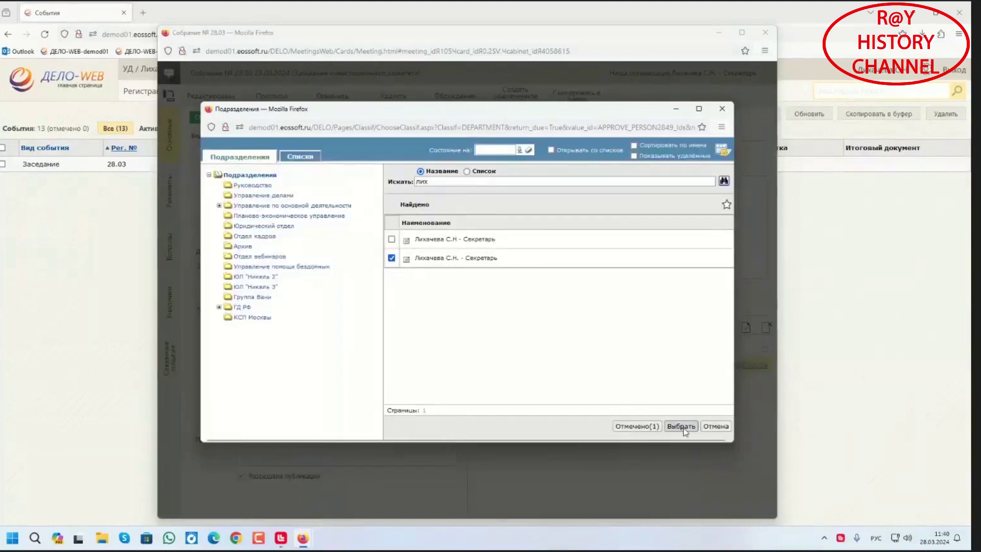
click(681, 427)
click(516, 384)
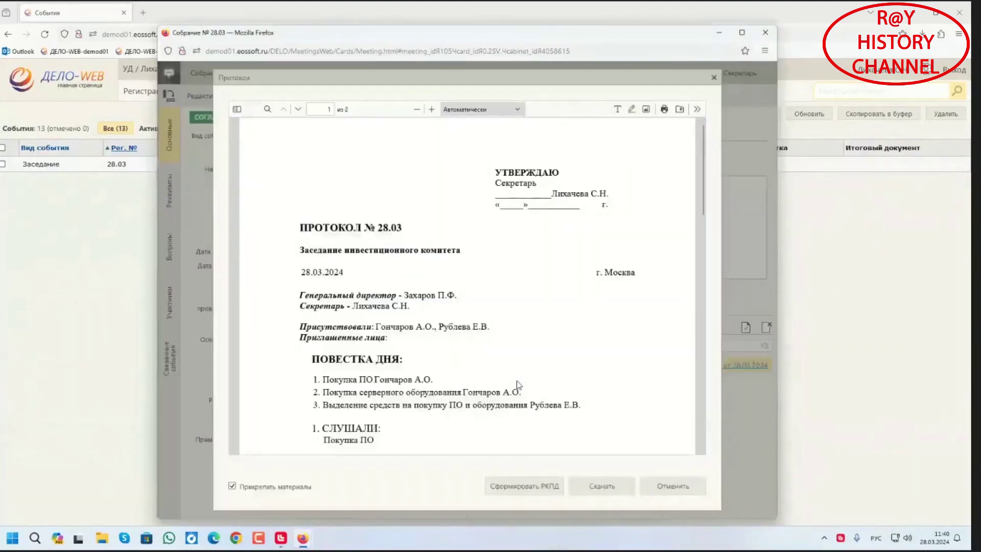
Register the protocol as draft ПР-6 in the Протоколы совещаний group
scroll(503, 307, down, 5)
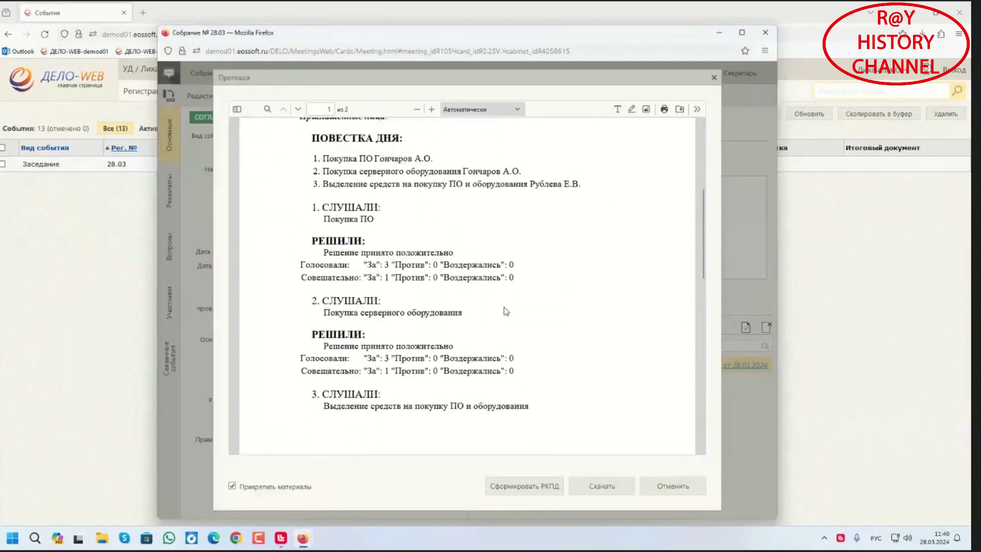
scroll(505, 311, up, 5)
click(536, 487)
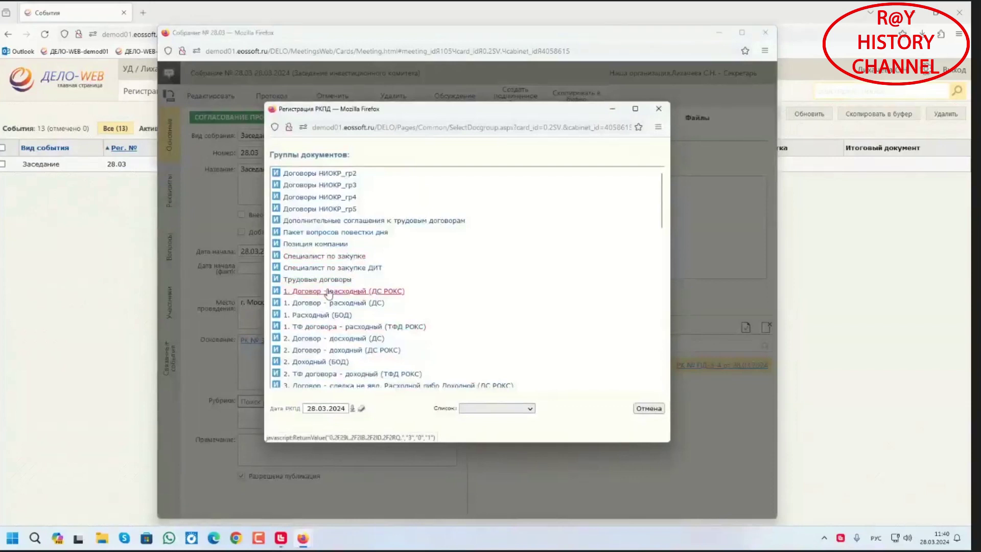
scroll(327, 296, down, 3)
scroll(335, 332, down, 3)
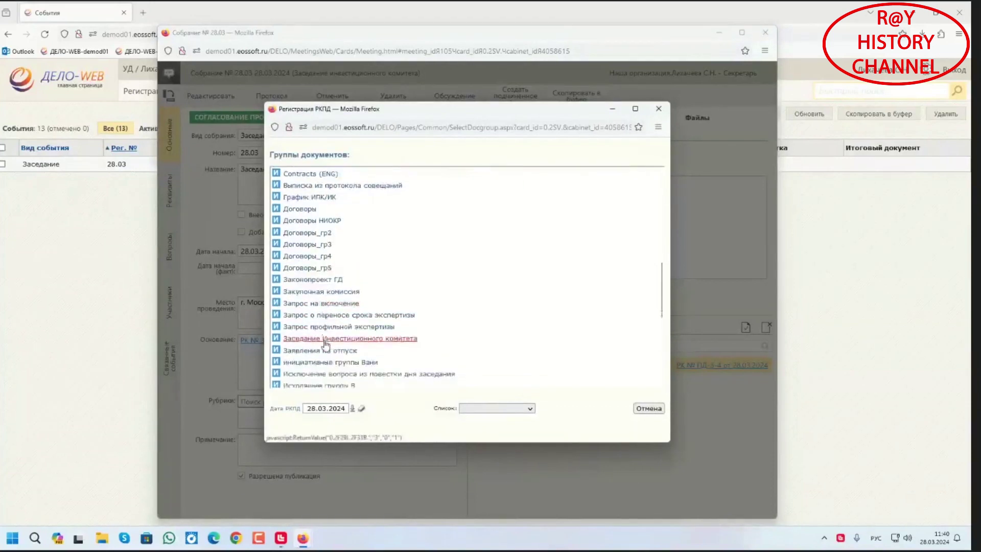
scroll(309, 366, down, 5)
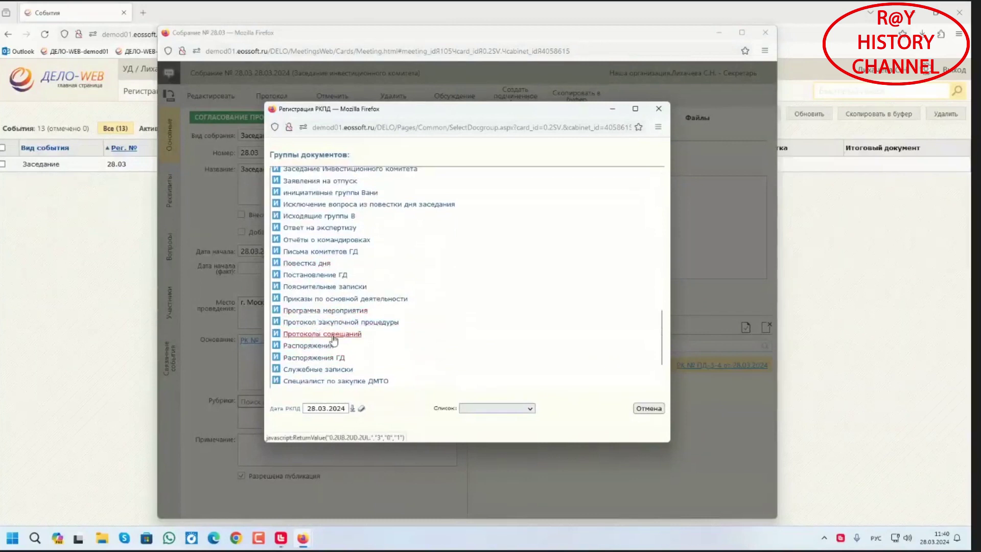
click(333, 335)
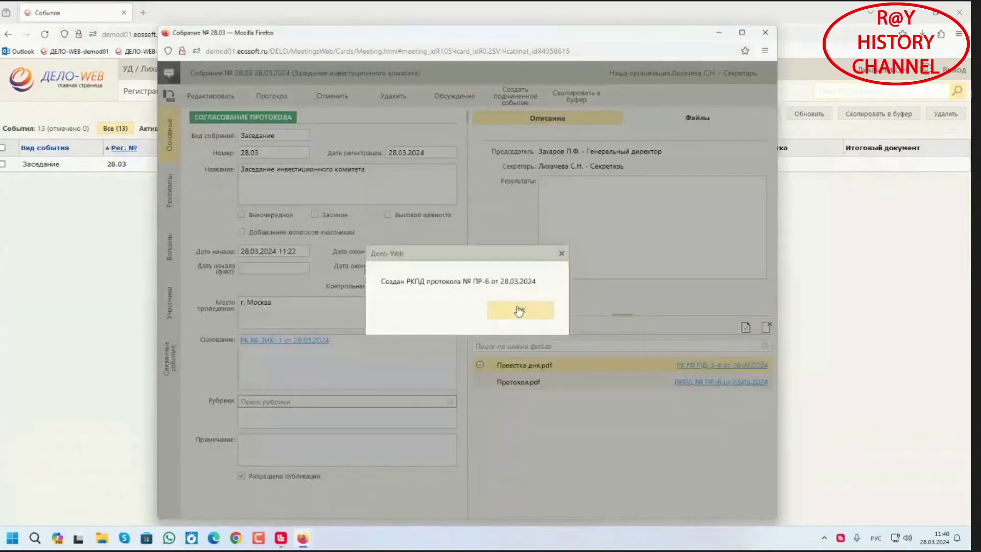
click(518, 309)
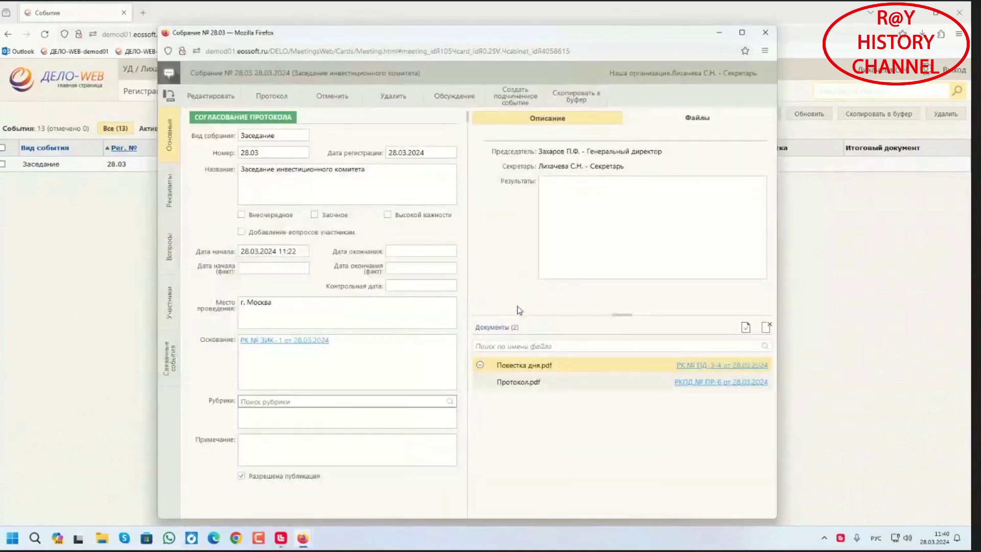
click(720, 387)
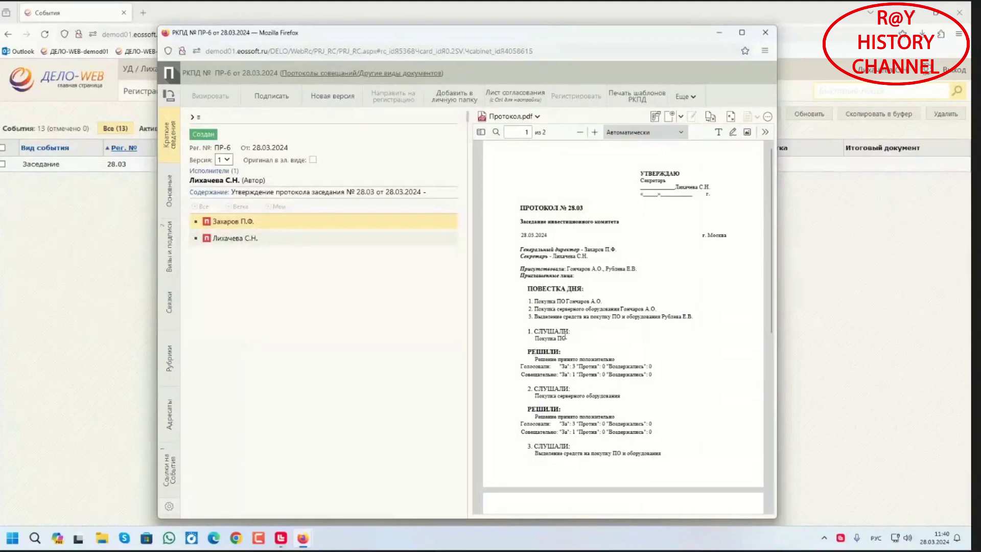
scroll(564, 336, down, 1)
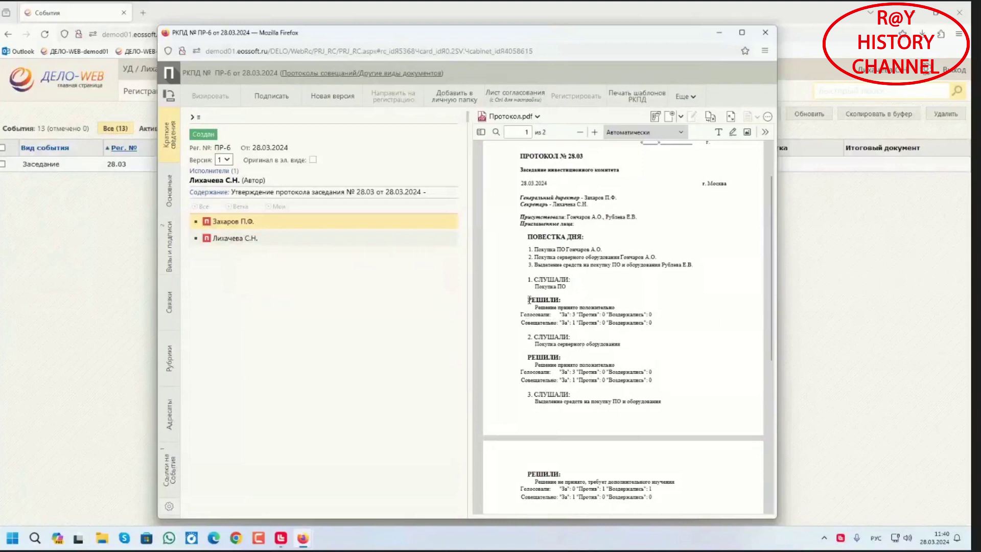
scroll(587, 392, down, 4)
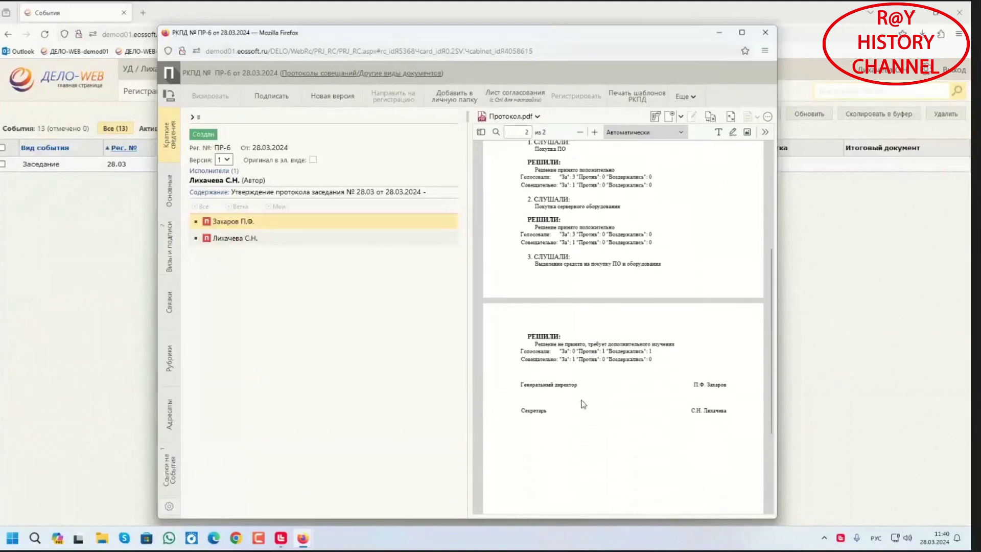
scroll(581, 410, up, 5)
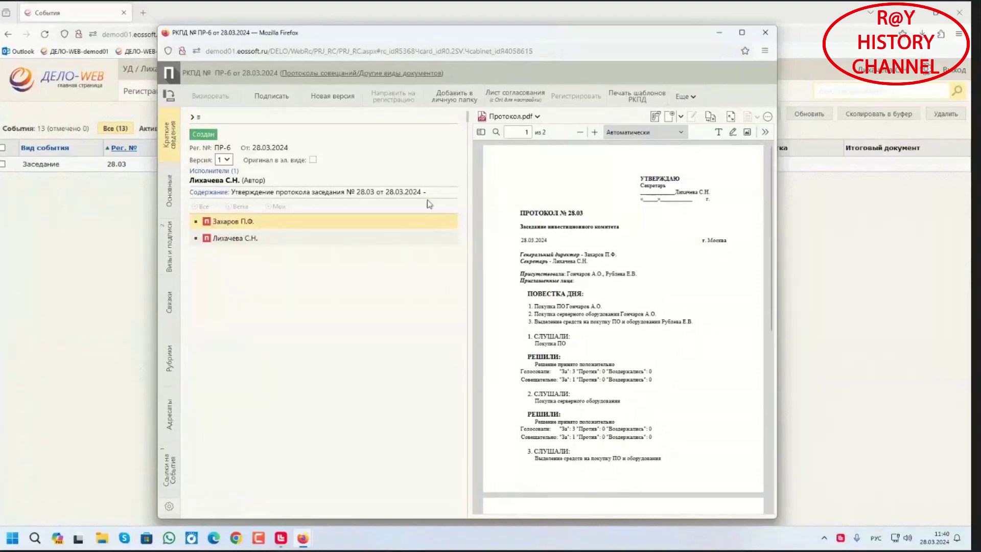
click(766, 32)
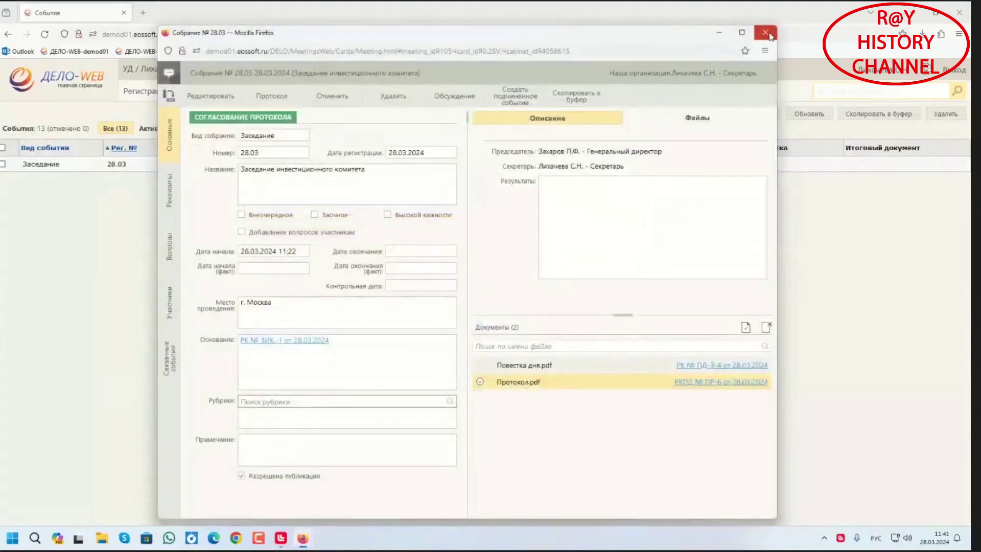
click(765, 32)
Sign out and enter the general director's login in the English keyboard layout
click(952, 72)
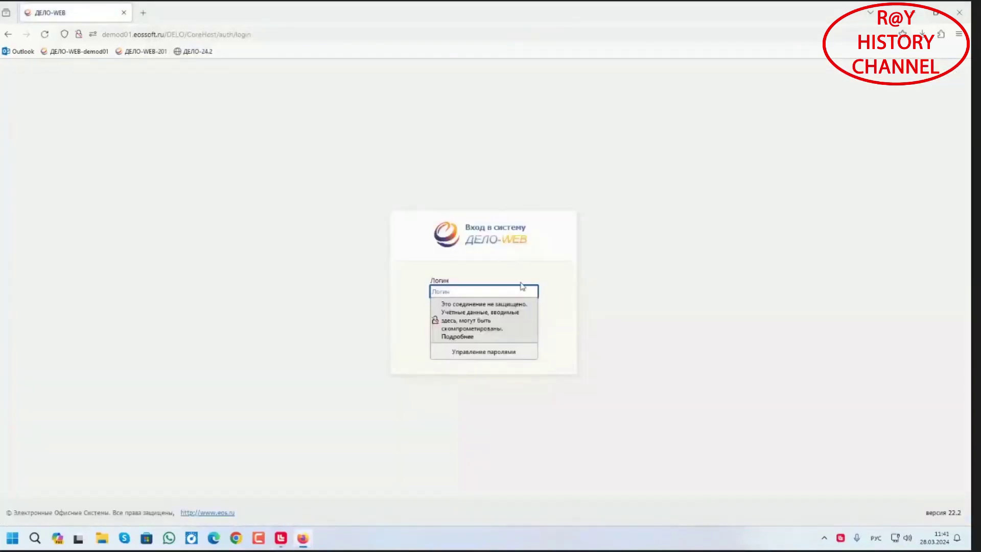
click(539, 271)
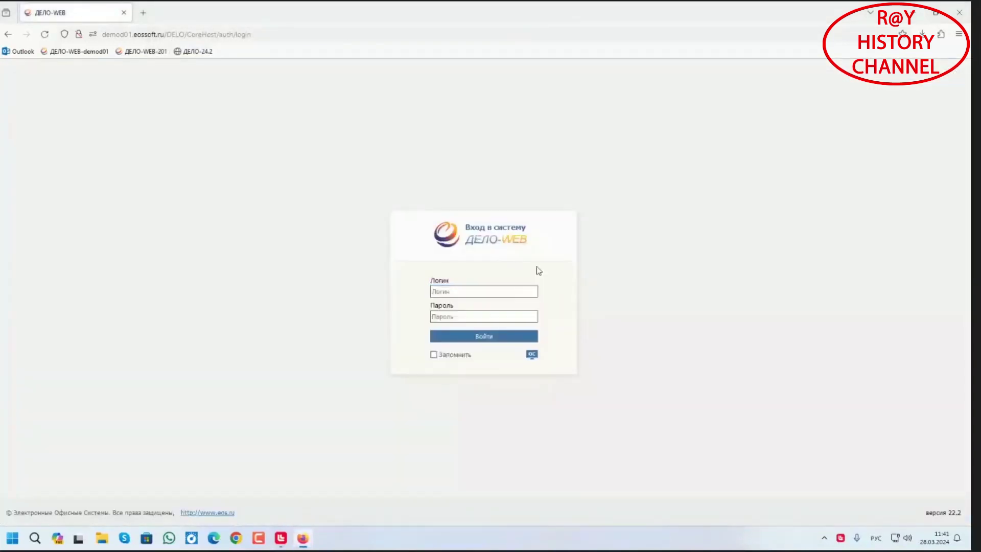
click(495, 290)
text(гыук2)
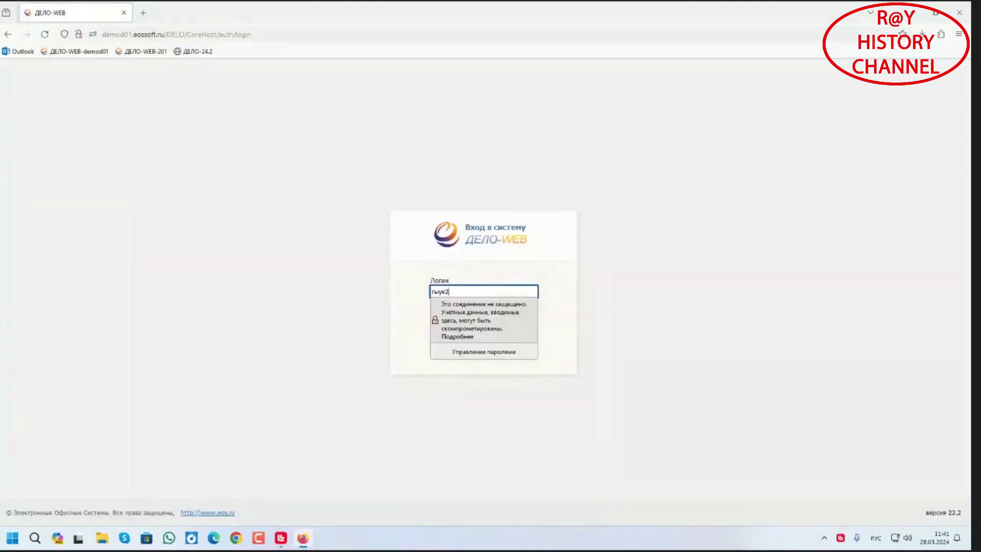
key(Tab)
text(1)
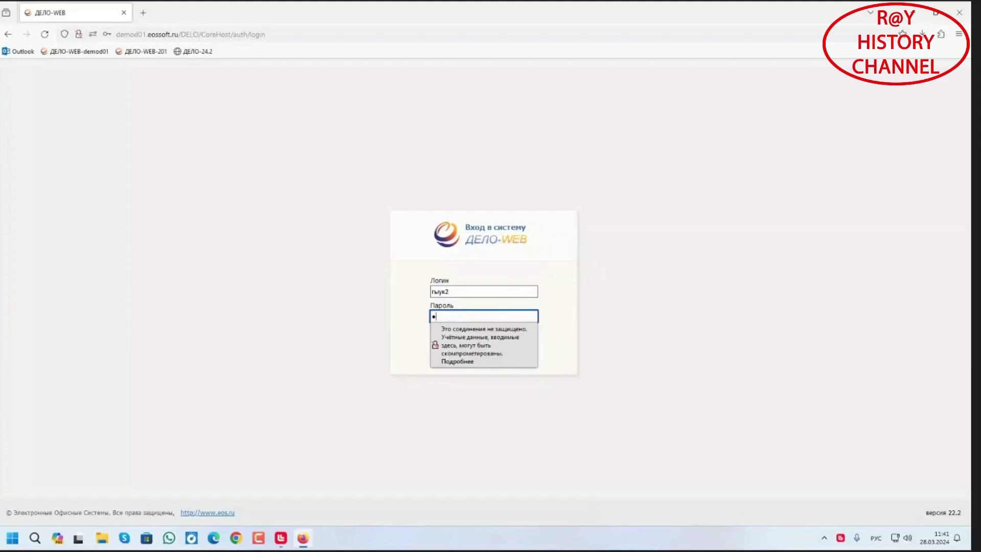
key(shift+Tab)
key(alt+shift)
text(user2)
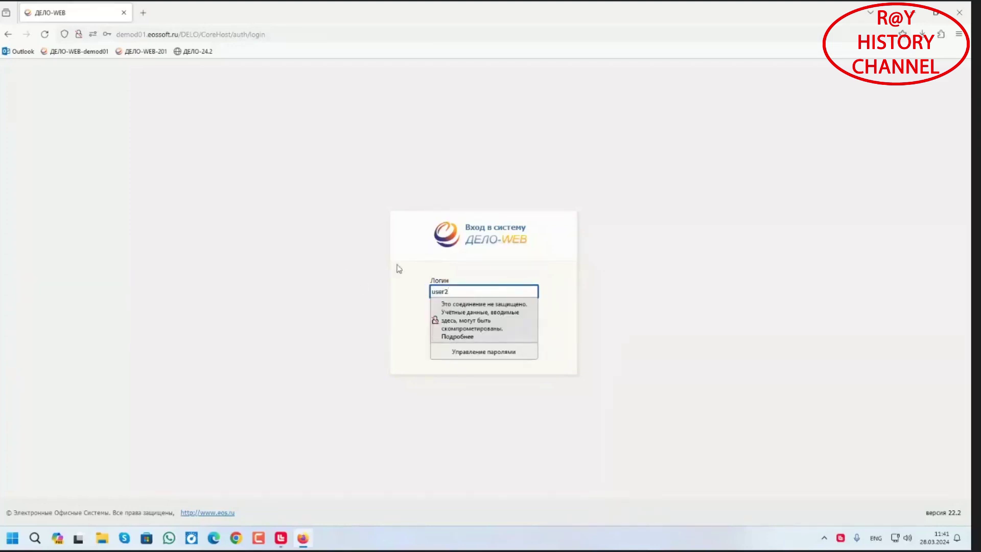
click(501, 335)
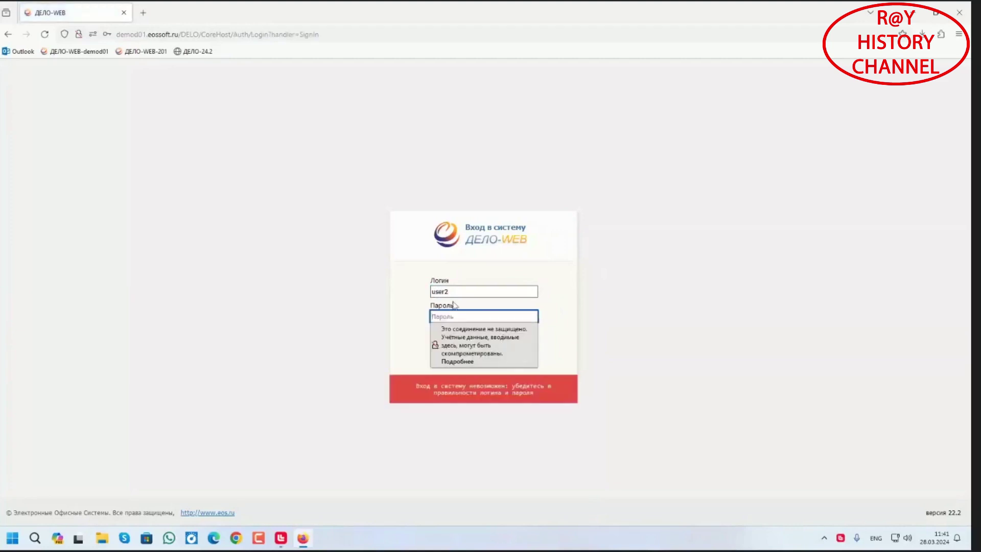
Enter the director's password, log in, decline saving it, and open the events list
text(1)
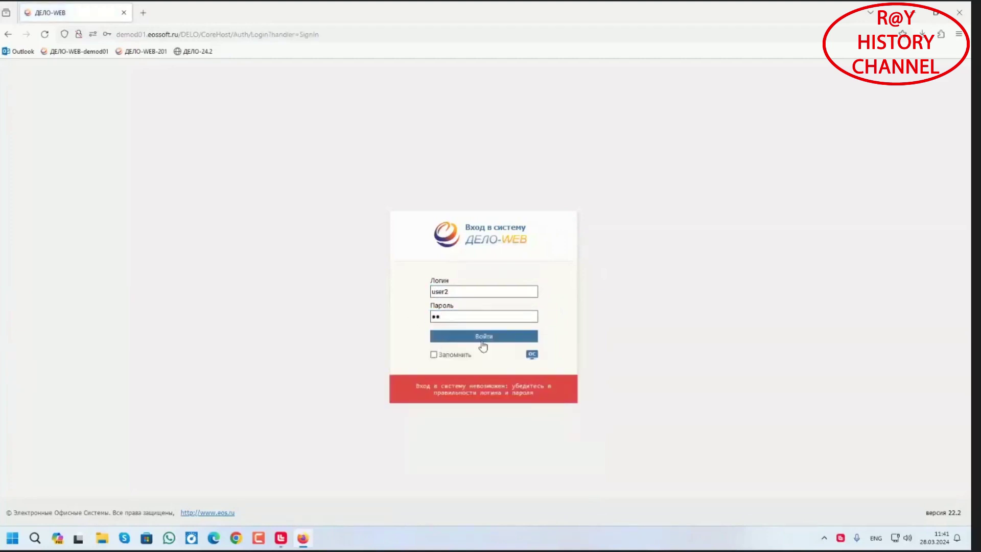
click(483, 340)
click(253, 162)
click(387, 95)
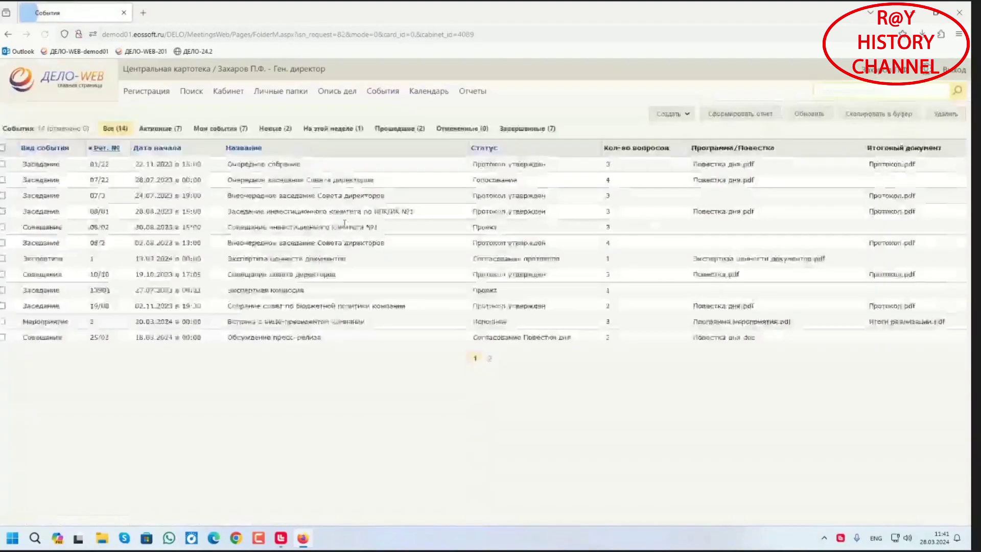
As general director, approve protocol draft ПР-6 of meeting 28.03 with Утверждаю, then close both cards
click(490, 359)
click(110, 164)
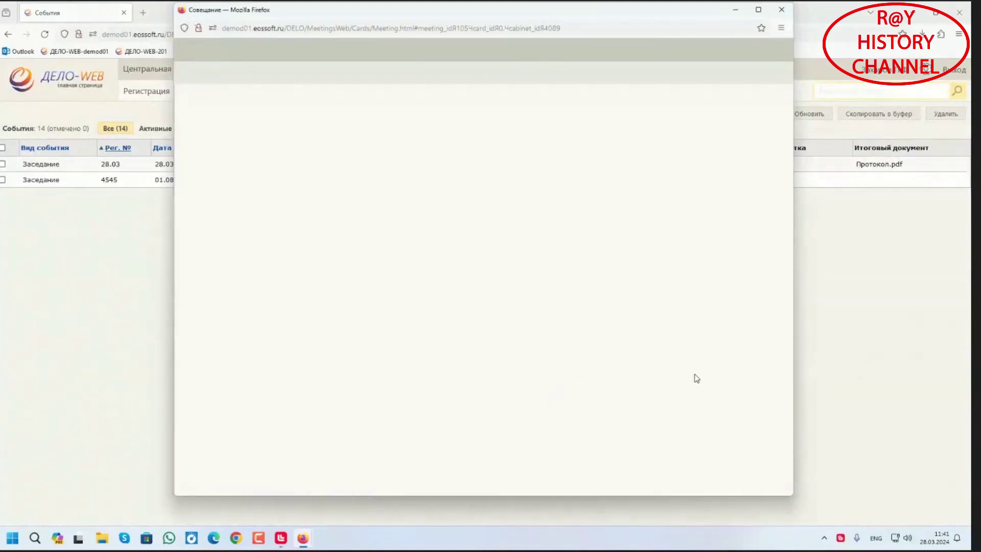
click(714, 362)
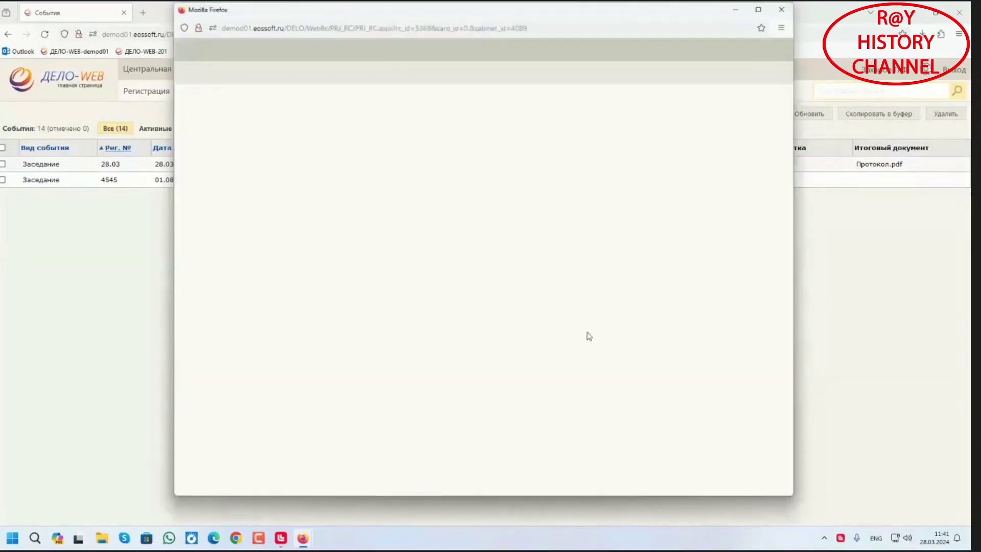
click(287, 74)
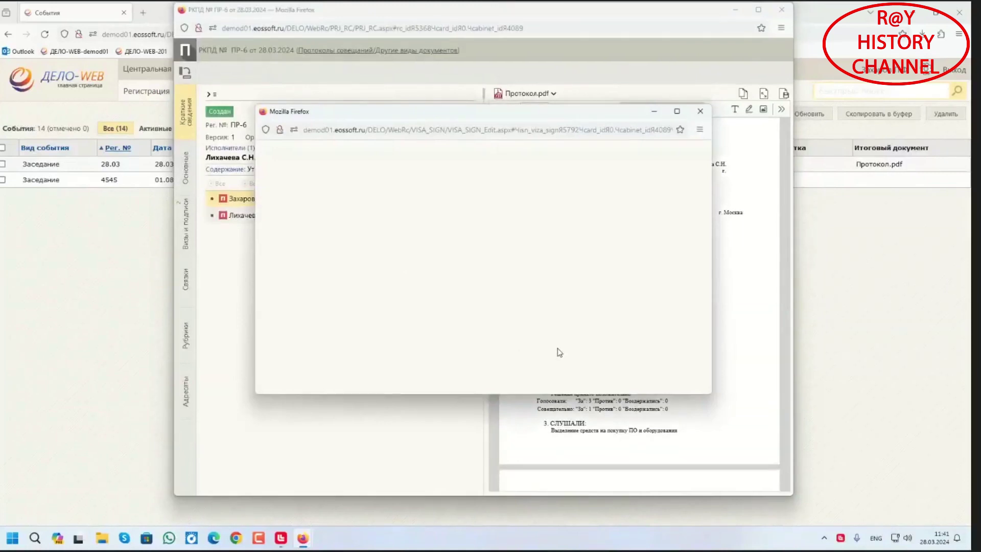
click(578, 374)
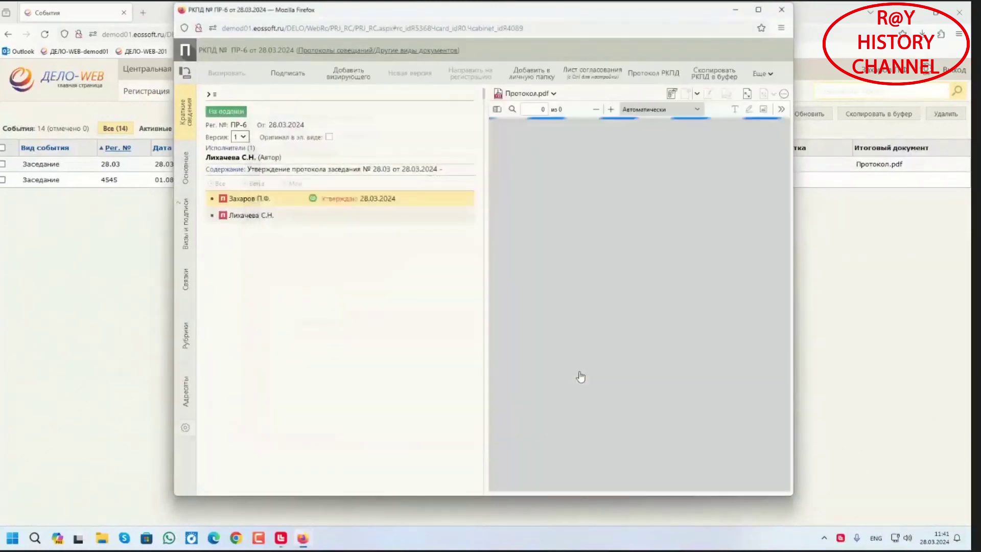
click(781, 9)
click(783, 11)
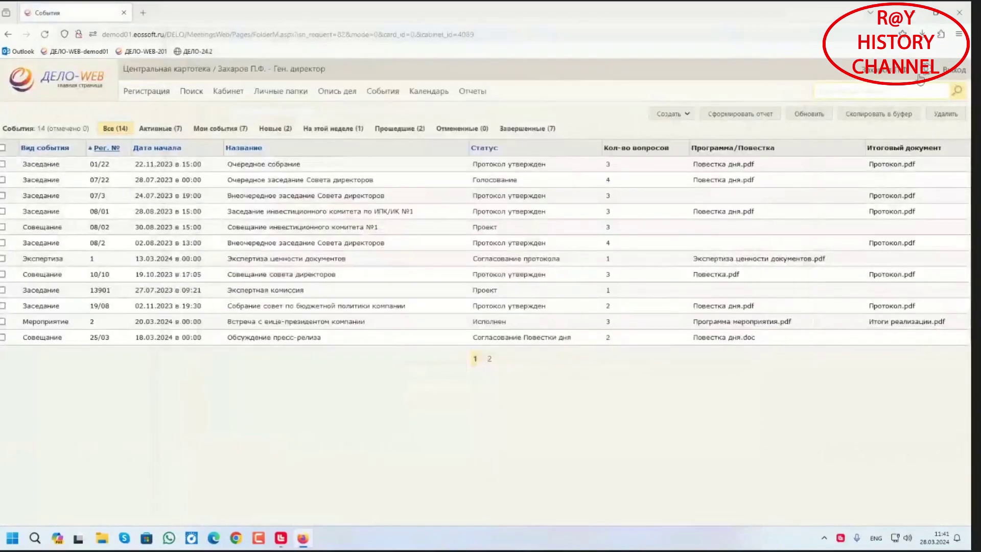
Sign out of the director's account and log in with the secretary's credentials
click(954, 70)
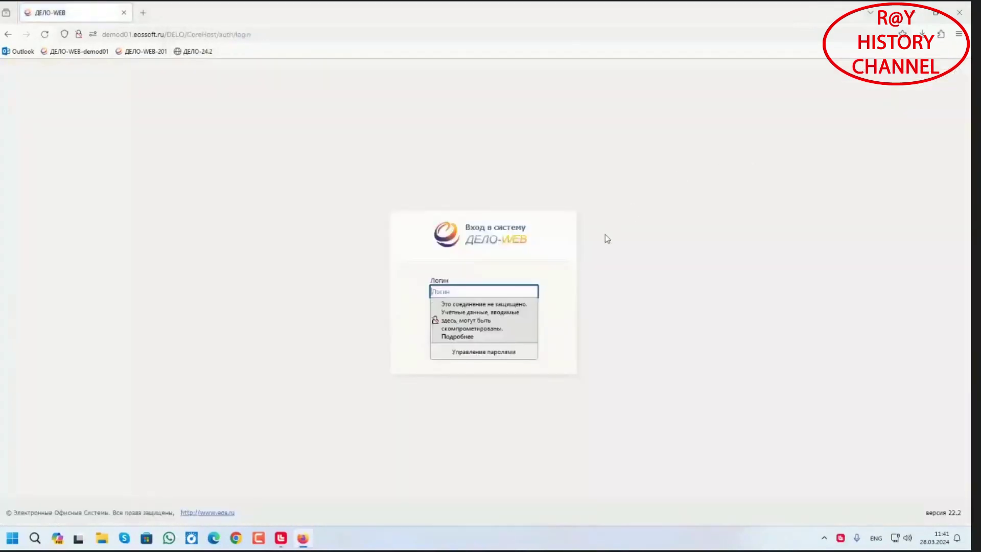
text(user1)
key(Tab)
text(11)
key(Return)
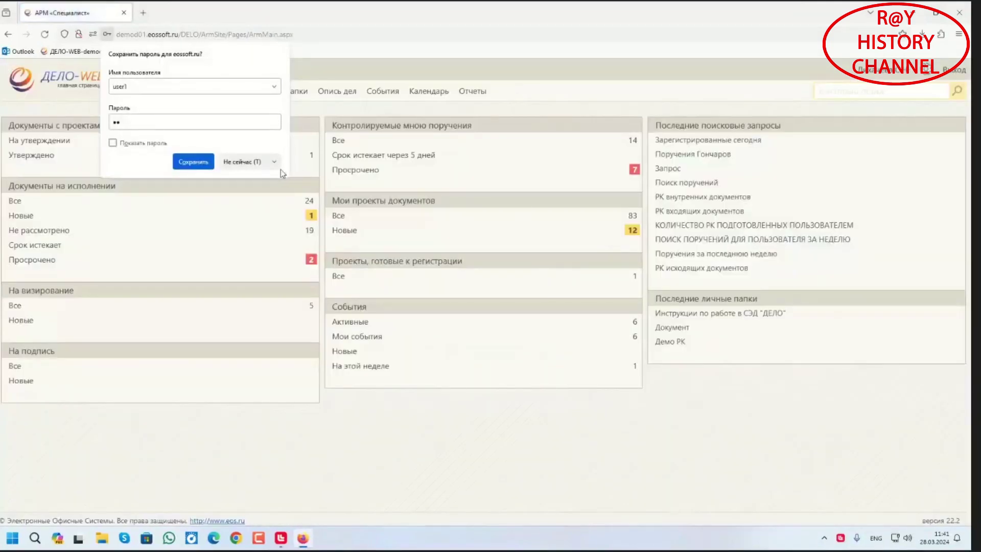
click(248, 161)
Open meeting 28.03 from page 2 of events and its protocol draft ПР-6
click(391, 96)
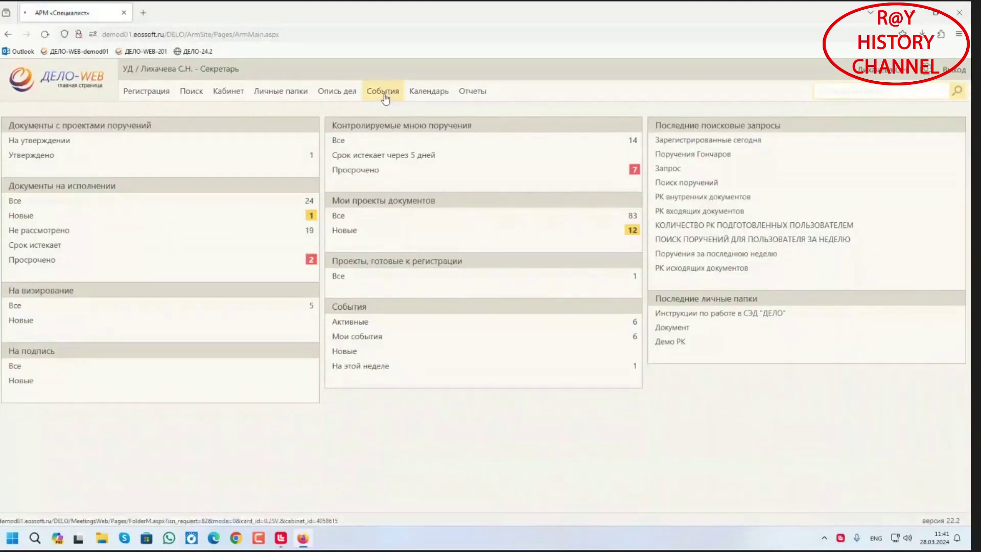
click(490, 359)
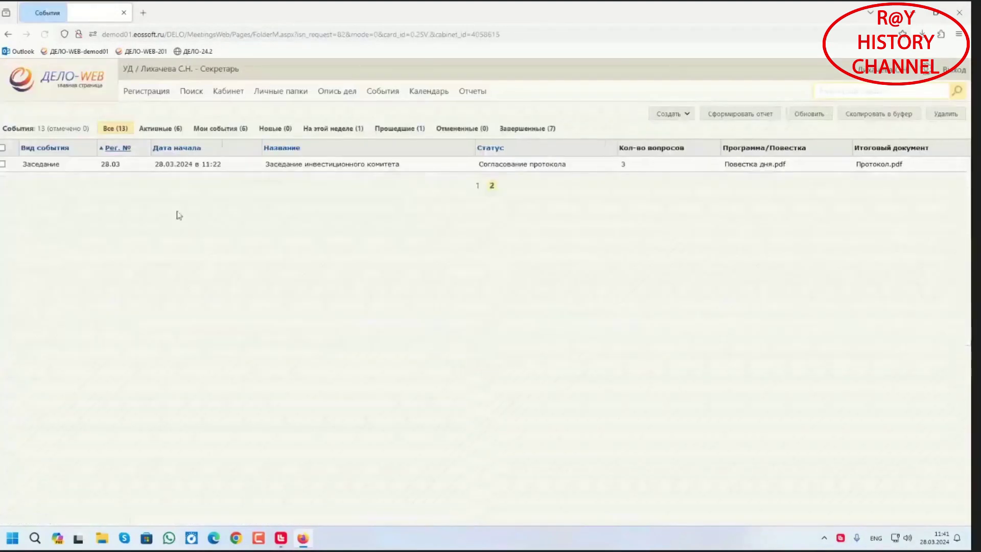
click(110, 164)
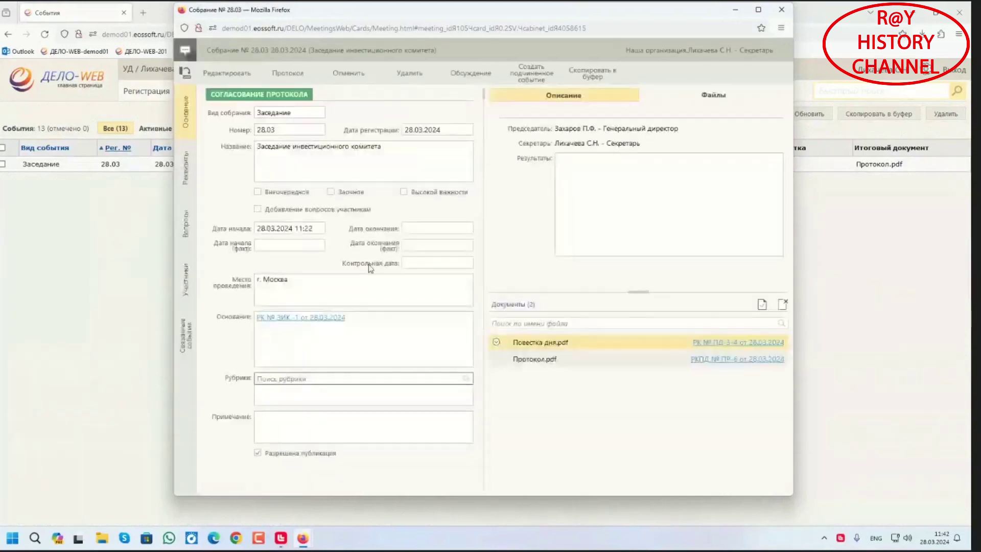
click(712, 359)
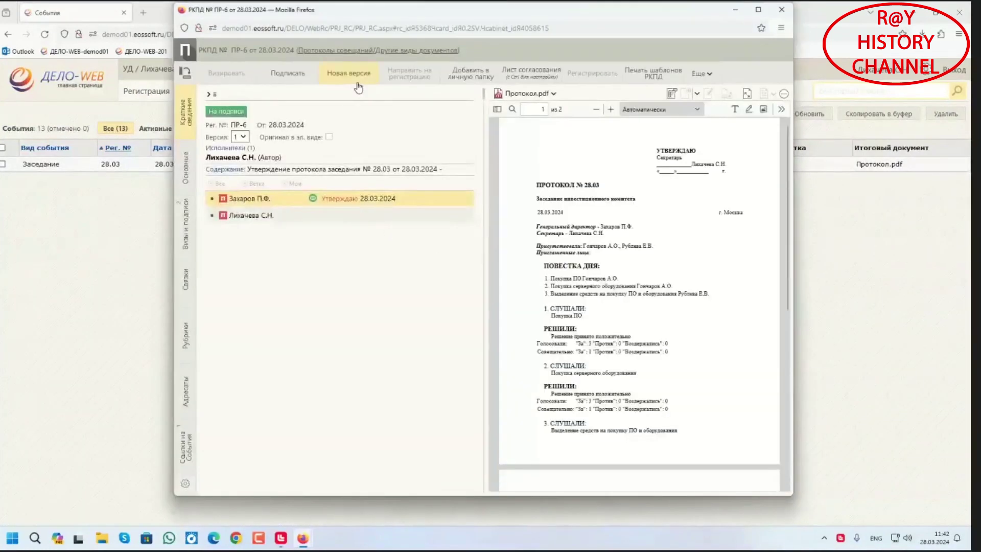
Sign the protocol draft, register it as ПР/3-2014 dated 28.03.2024, and close both cards
click(300, 75)
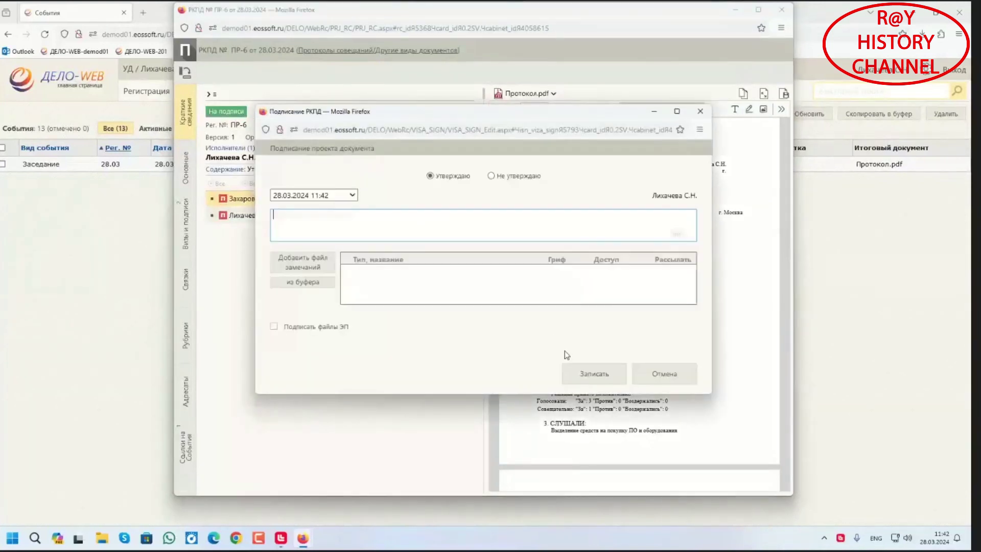
click(592, 374)
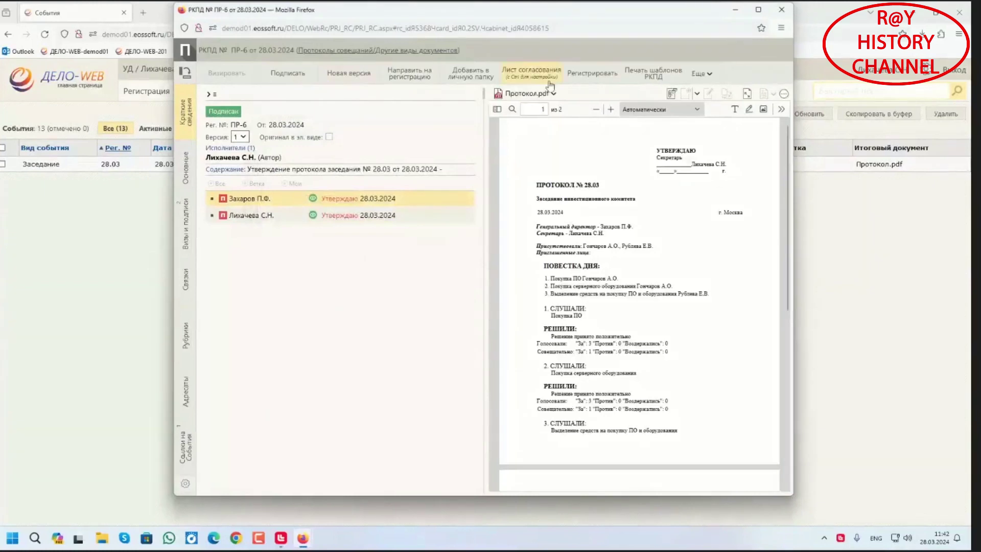
click(587, 77)
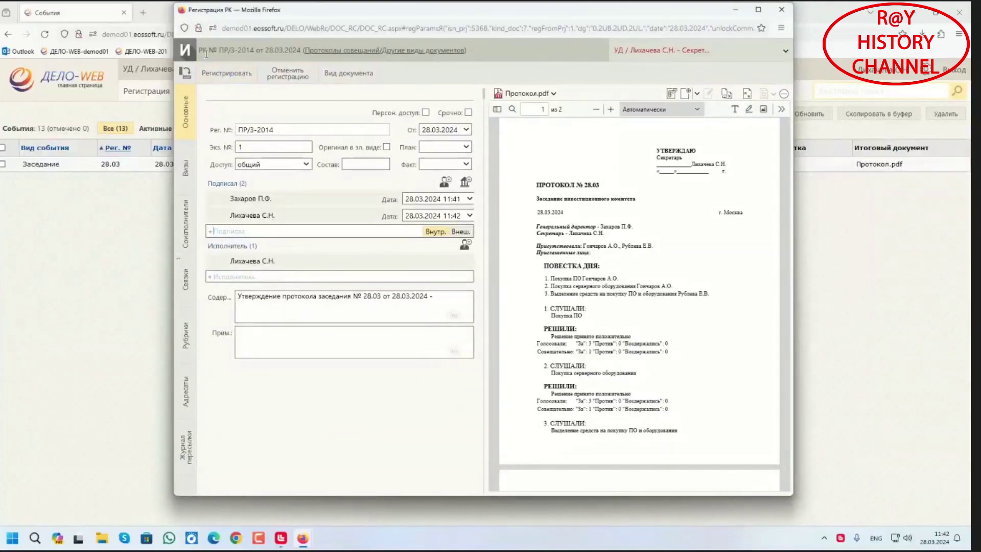
click(230, 74)
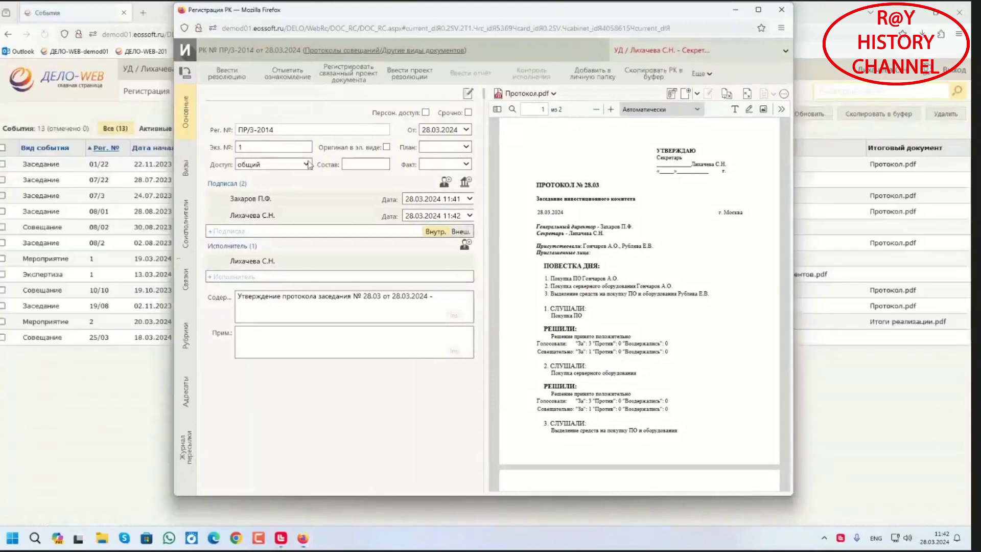
click(781, 9)
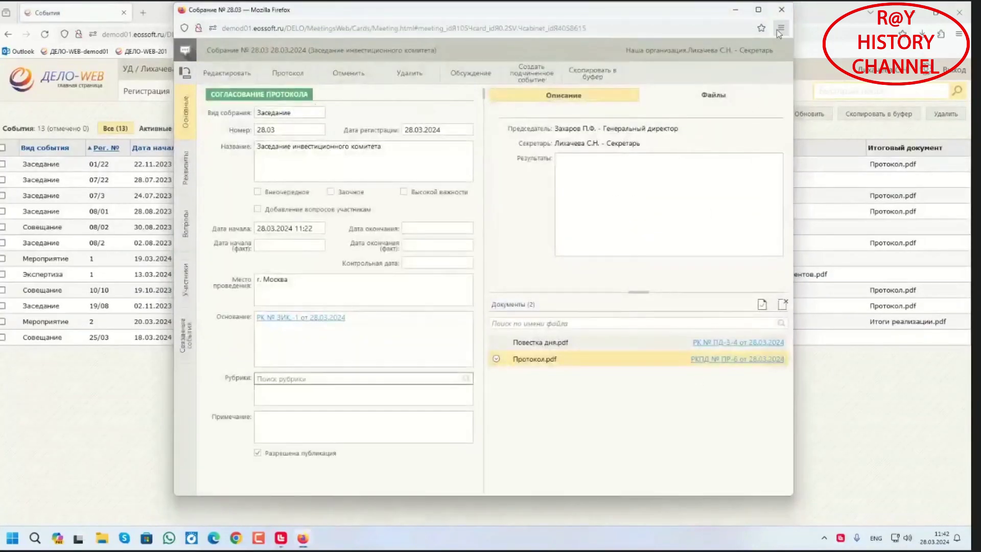
click(781, 9)
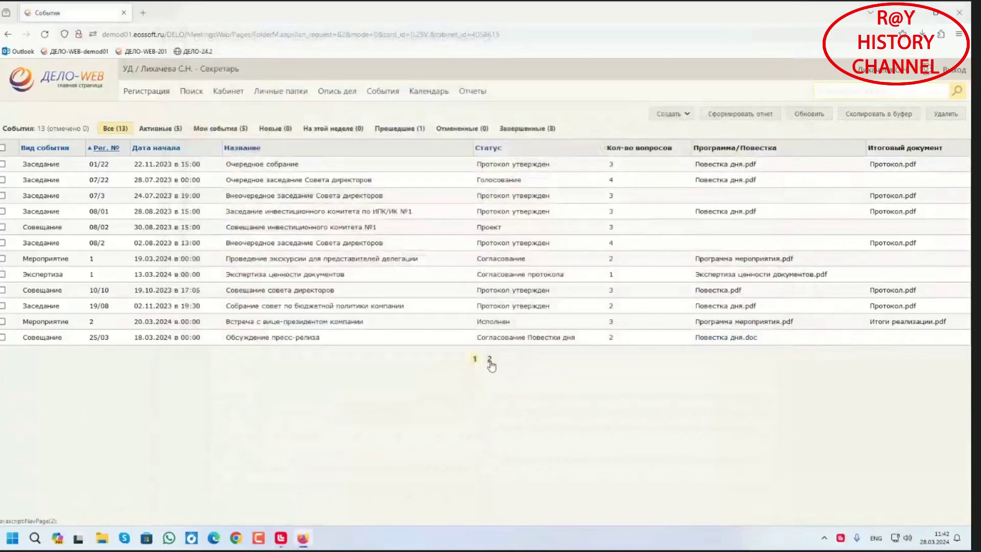
Open the 28.03 meeting card from events page 2, showing «Протокол утвержден» and Протокол.pdf
click(490, 359)
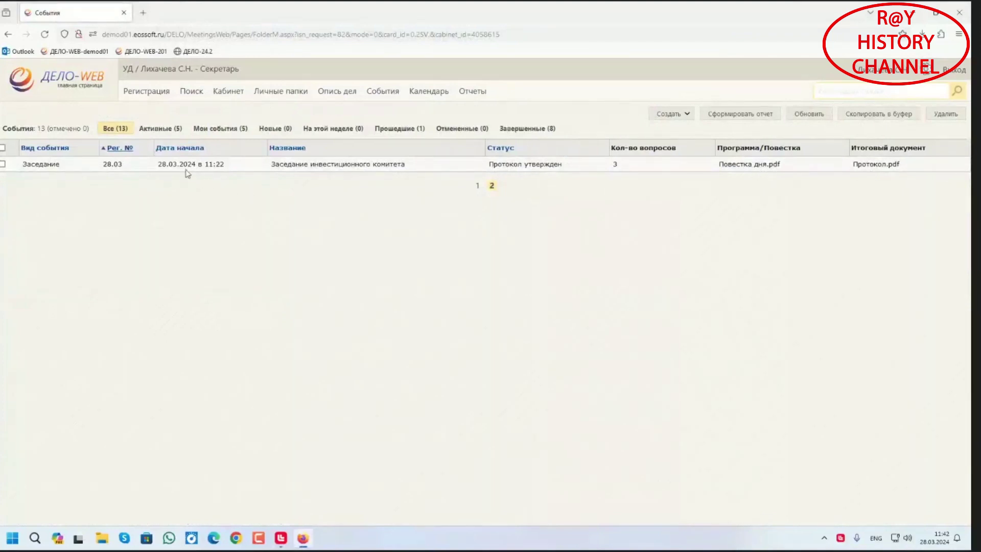
click(111, 168)
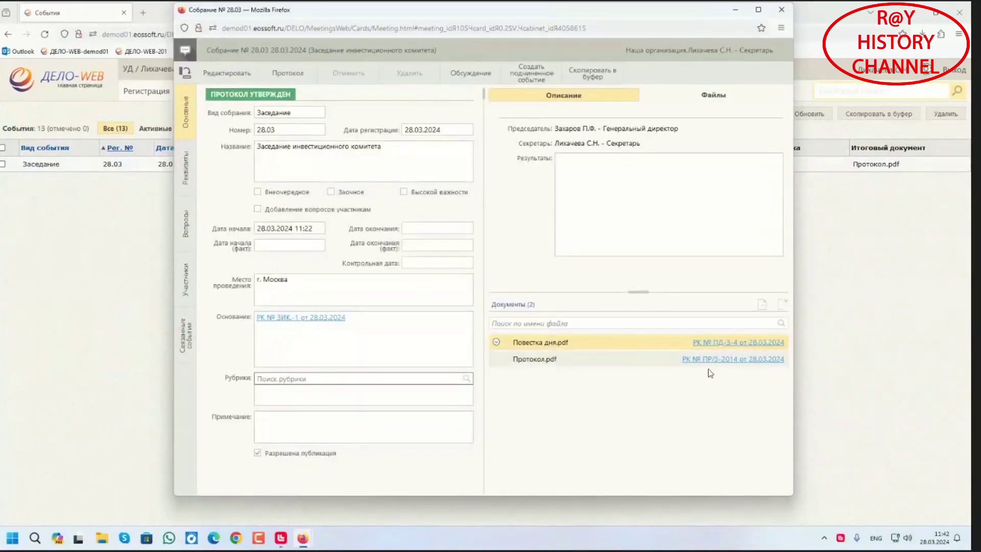
drag(496, 5, 493, 18)
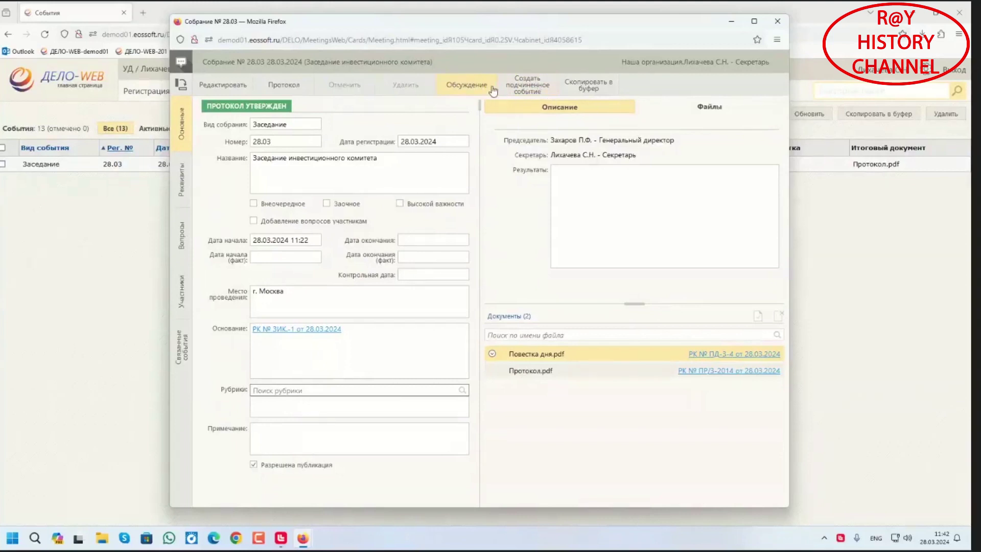
drag(445, 23, 439, 27)
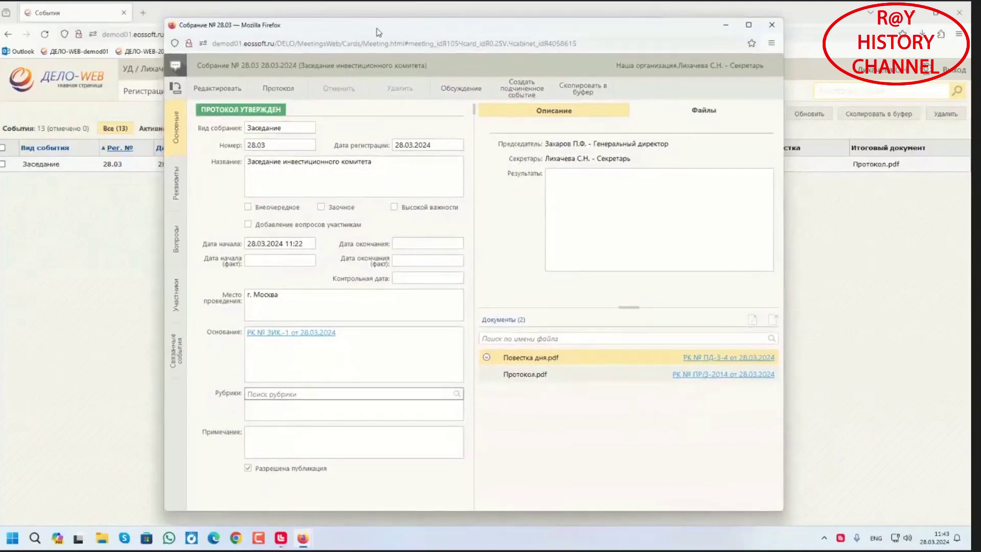
drag(376, 29, 380, 28)
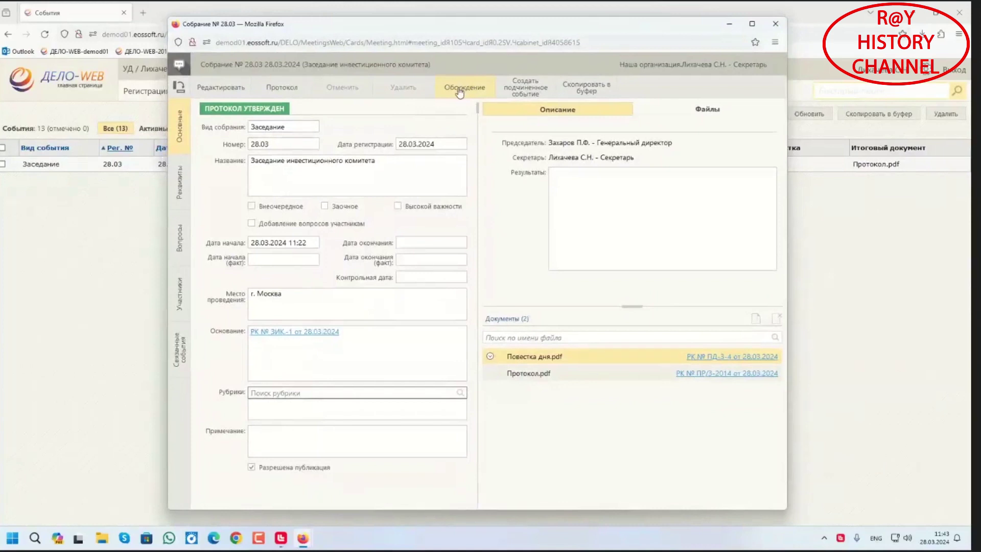
Create the discussion topic 'Обсуждение вопроса №1' for meeting 28.03, leaving its name unchanged
click(460, 90)
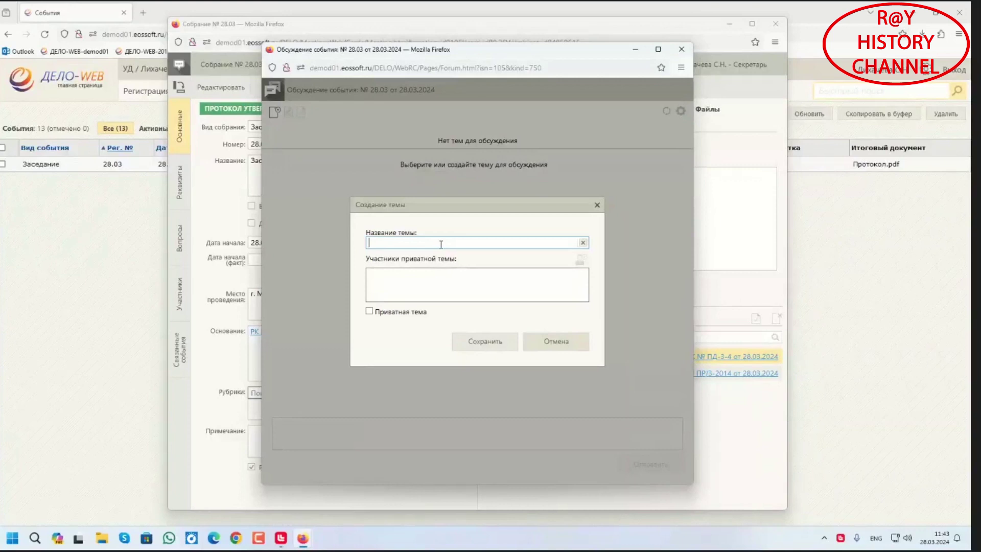
text(j)
key(alt+shift)
text(Обсуждение вопроса №1)
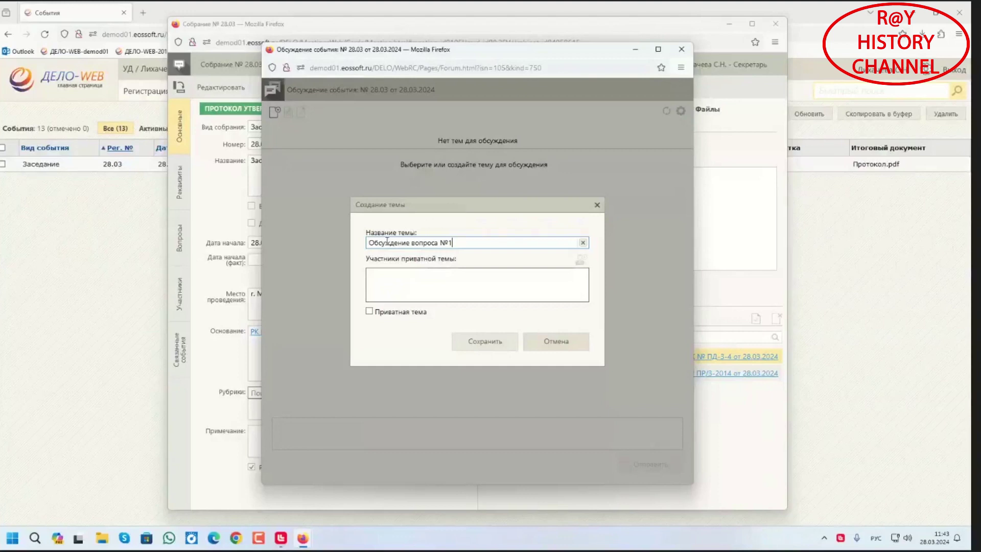
click(495, 345)
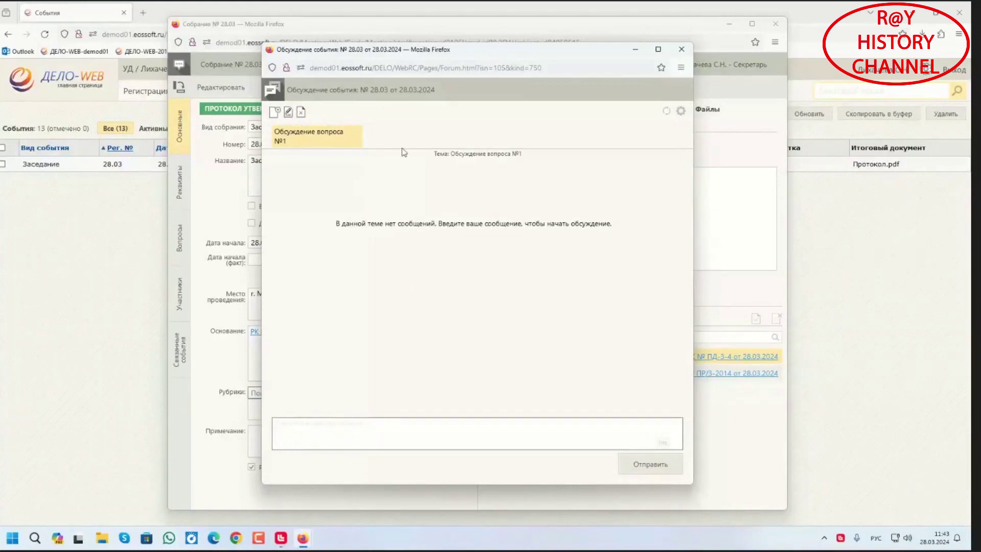
click(288, 113)
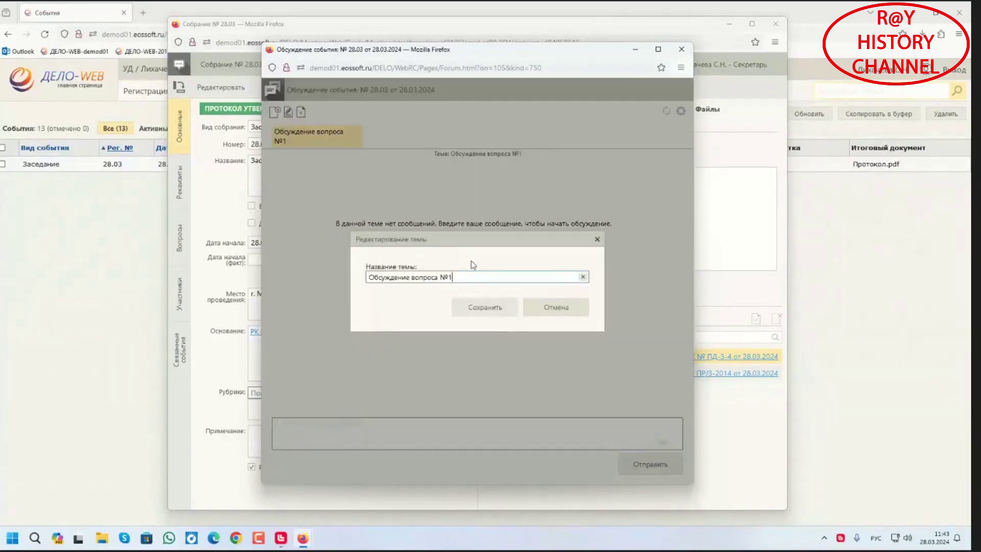
click(561, 308)
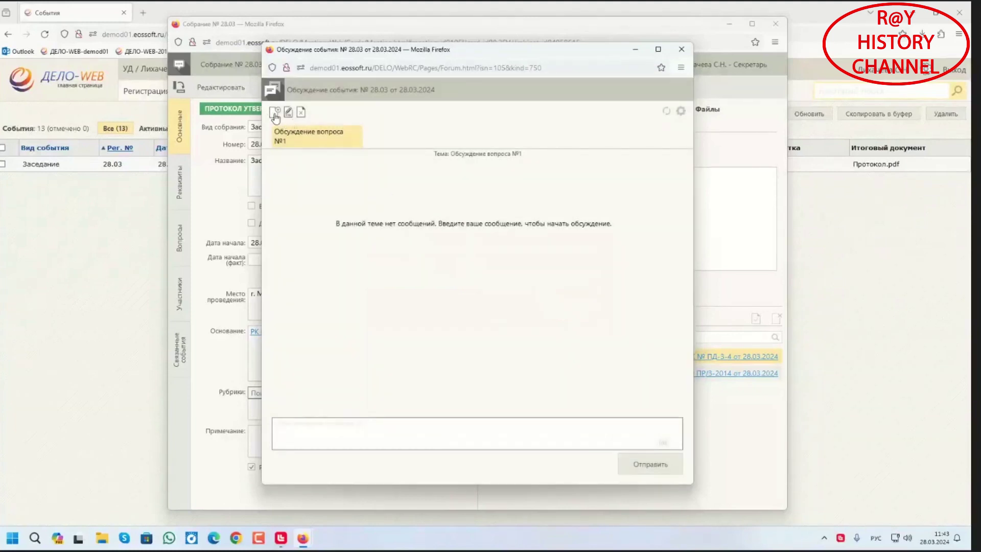
Add private topic 'Финансирование' for the general director and chief accountant, then close the forum
click(275, 115)
click(368, 311)
click(409, 242)
text(Фи)
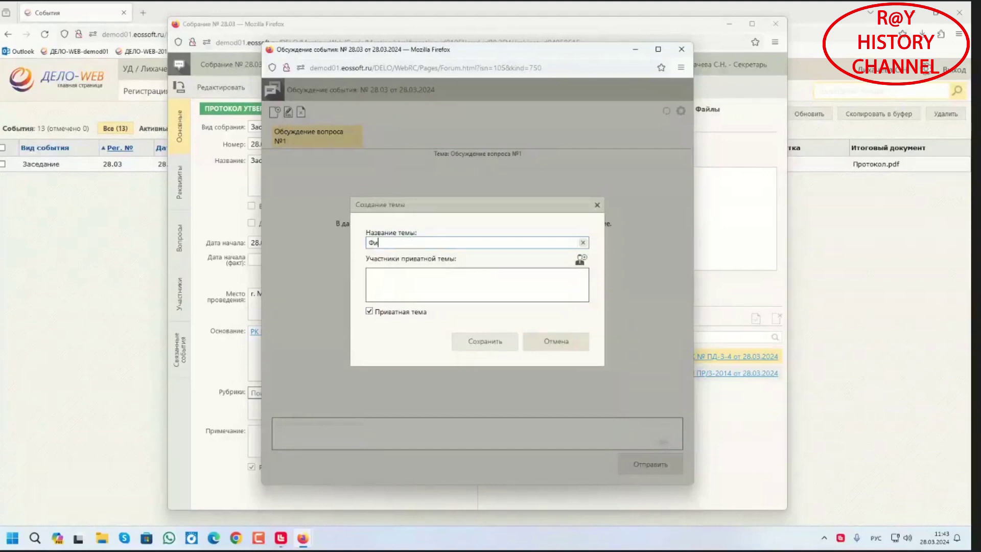
text(нансирование)
click(580, 260)
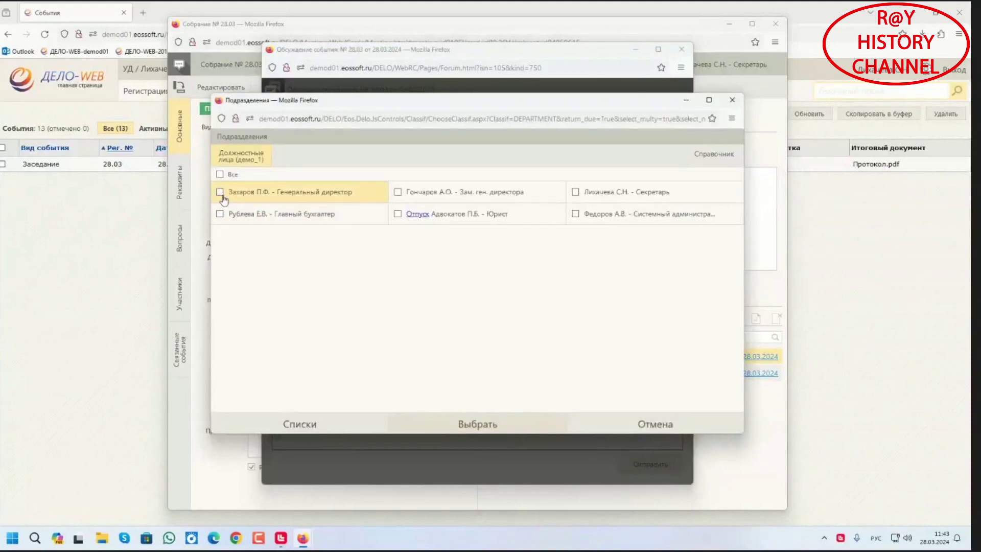
click(220, 191)
click(220, 214)
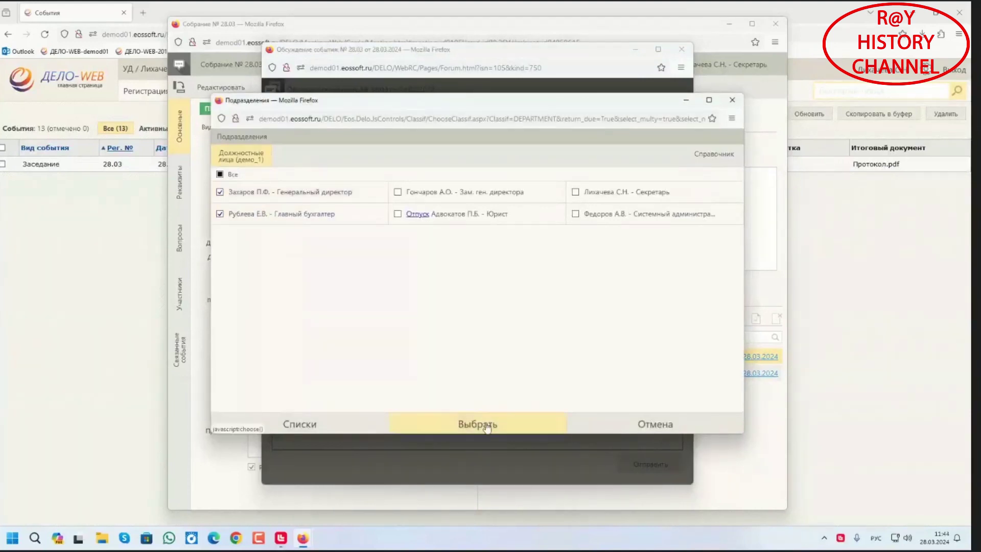
click(483, 424)
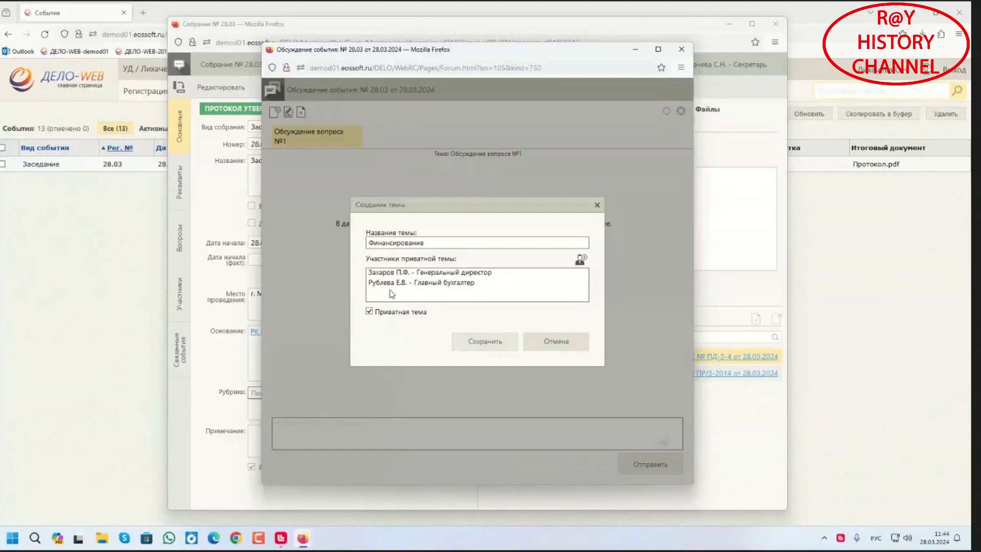
click(468, 341)
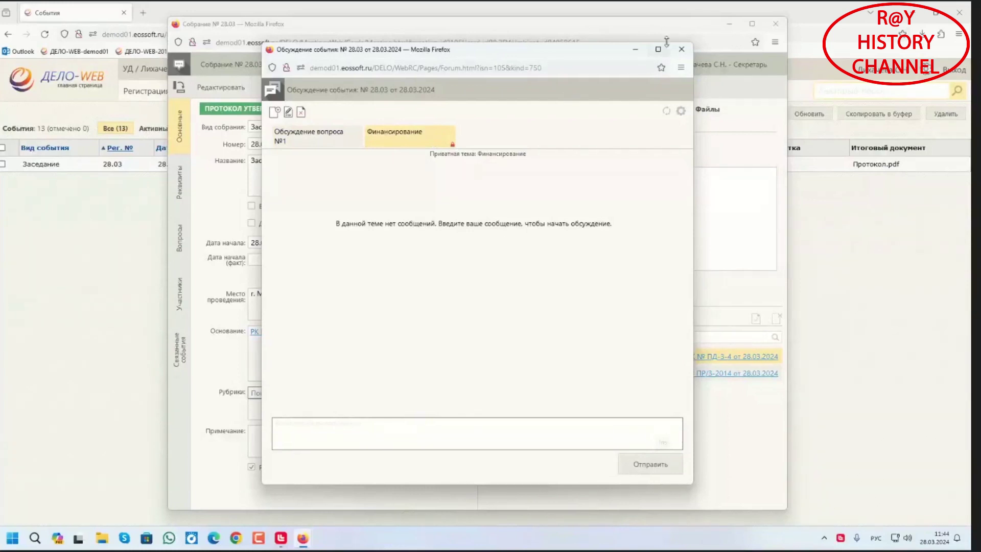
click(681, 49)
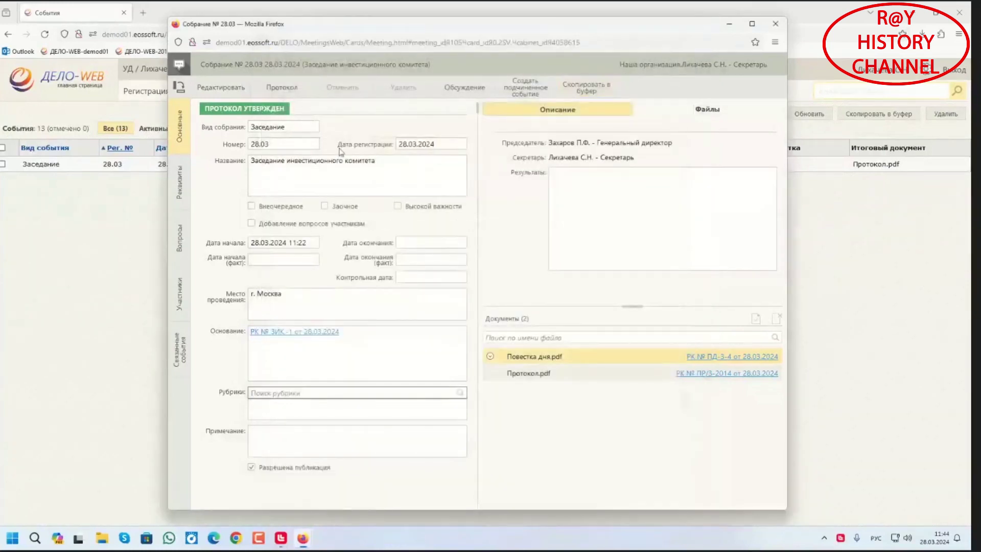
click(523, 90)
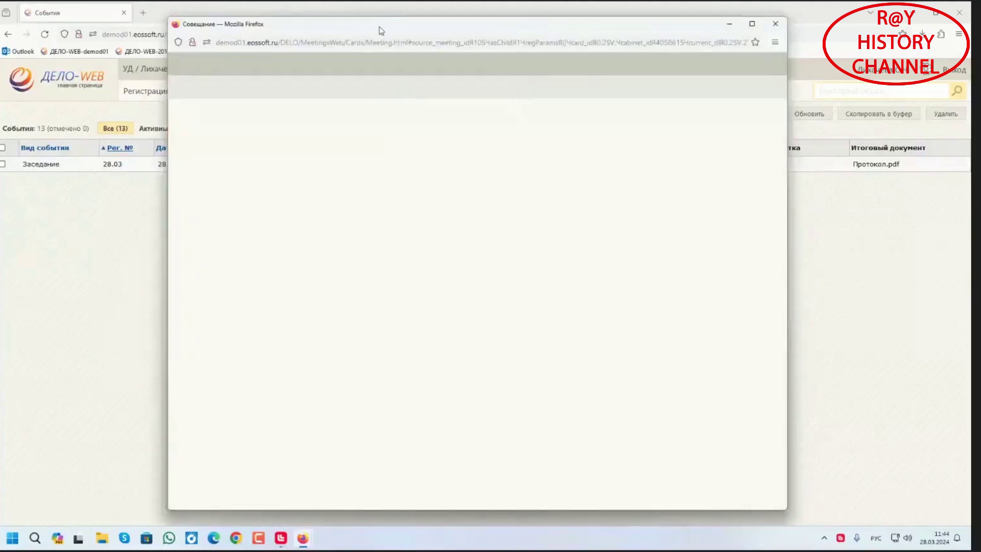
drag(380, 31, 443, 68)
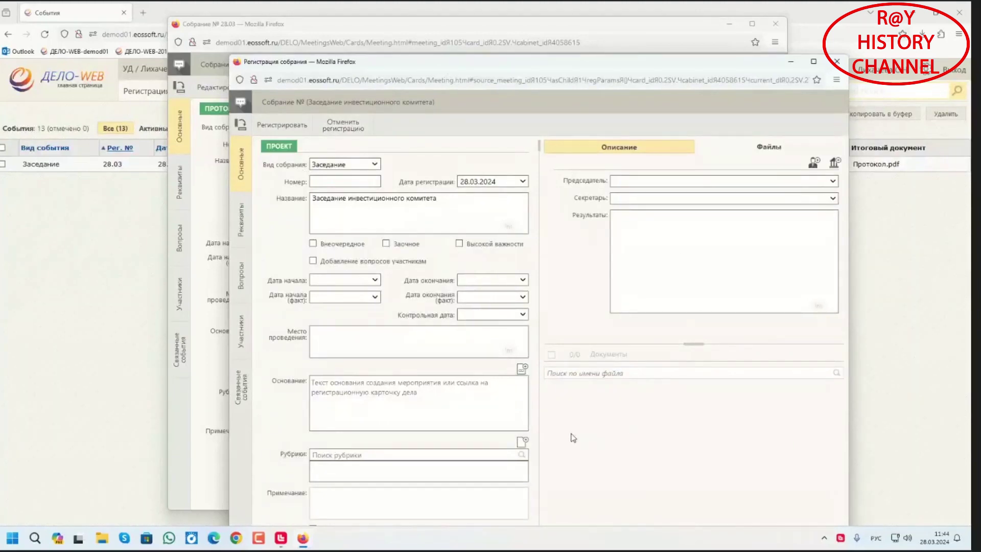
click(353, 128)
click(178, 352)
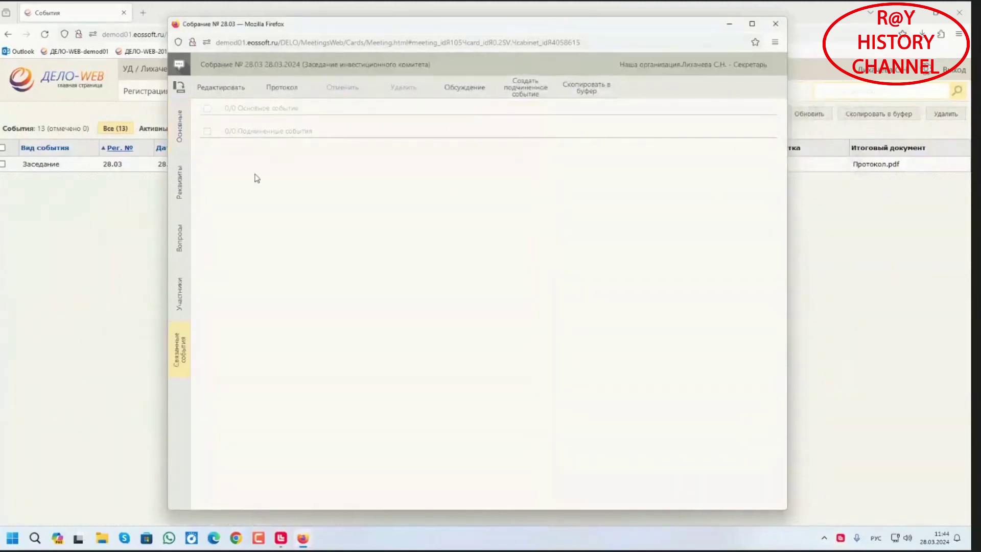
click(176, 141)
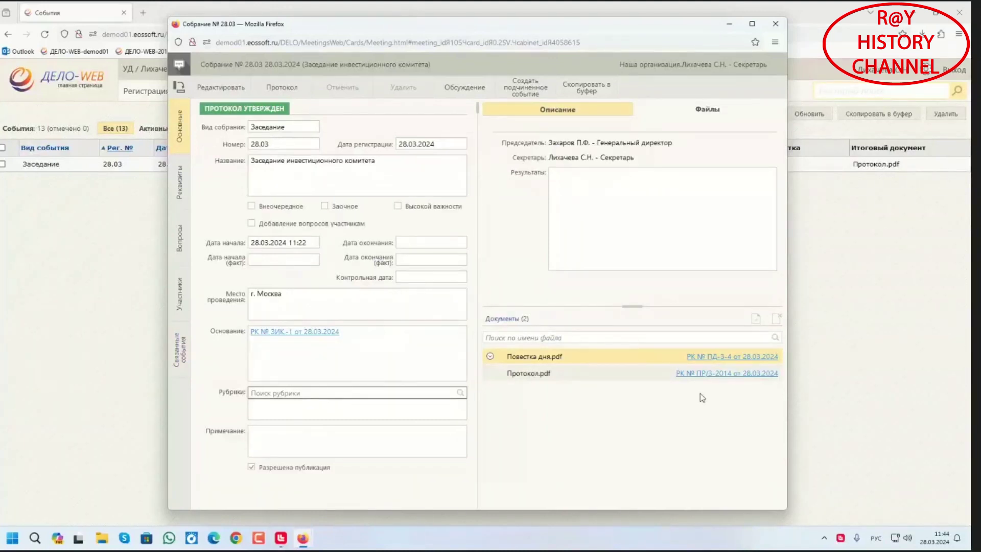
click(722, 373)
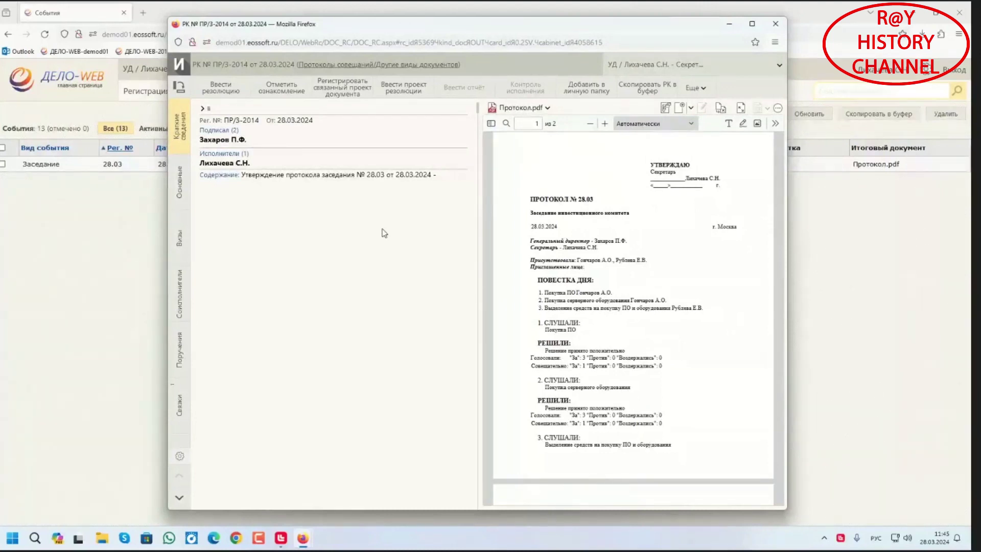
click(215, 94)
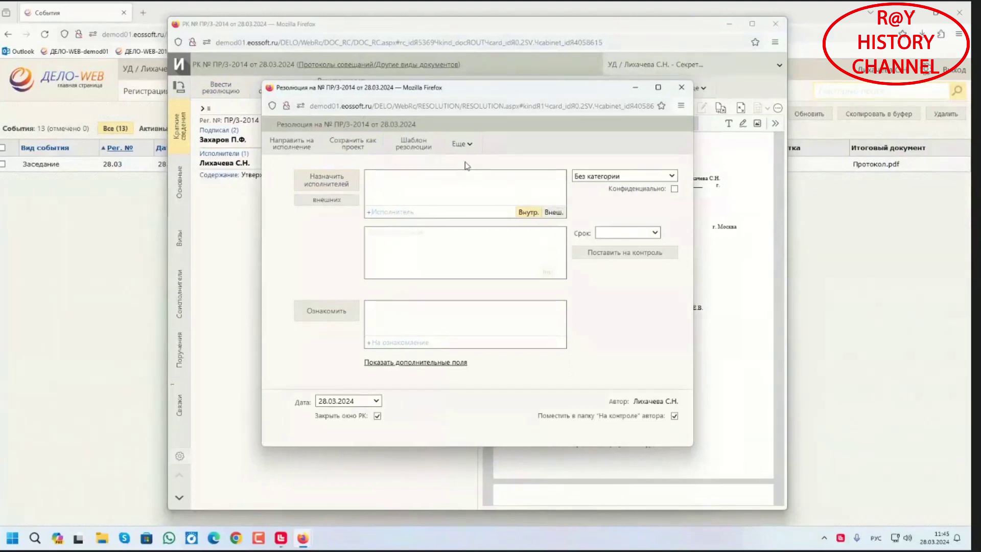
click(462, 144)
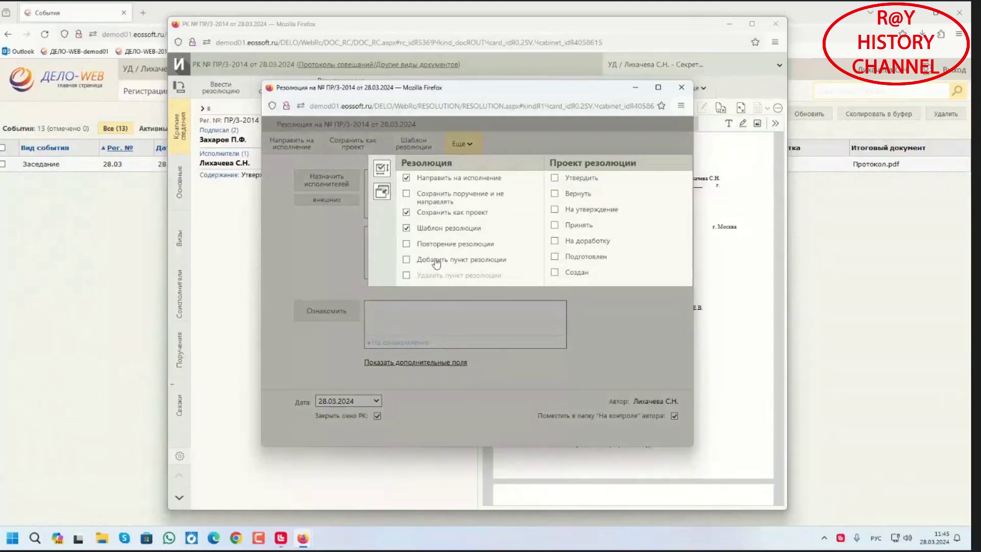
click(682, 87)
click(464, 303)
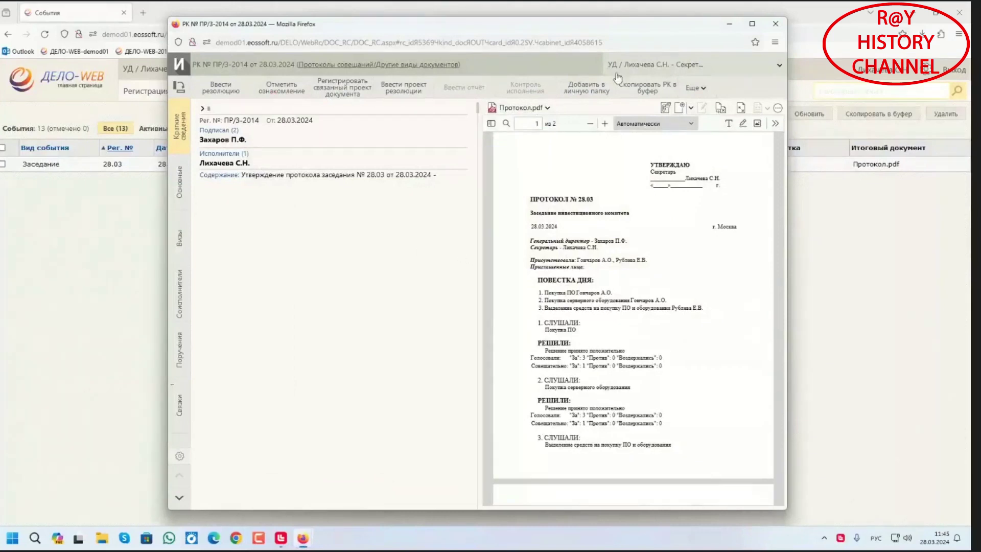
click(780, 28)
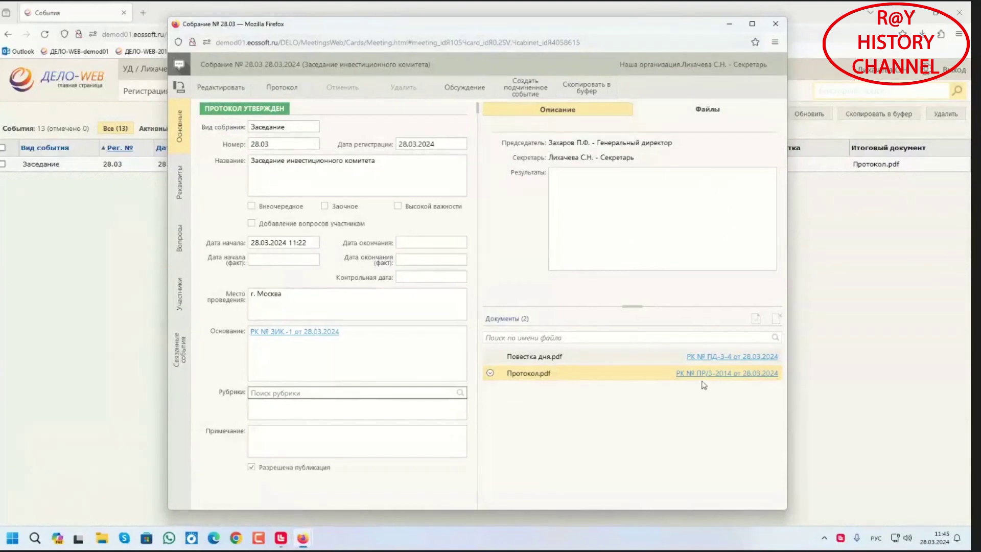
Create a protocol extract containing Вопрос № 1 from the meeting's Формирование выписки area
click(179, 294)
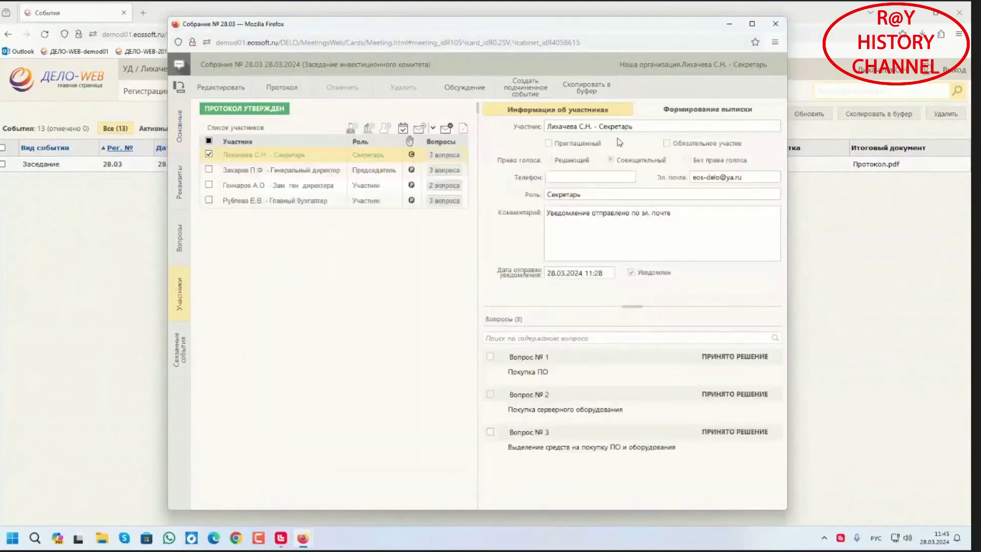
click(693, 110)
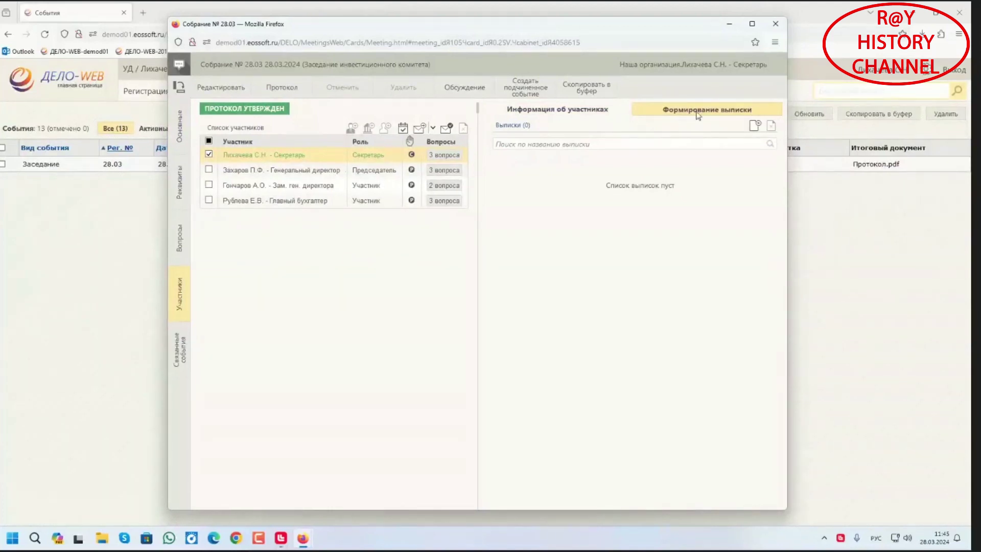
click(757, 126)
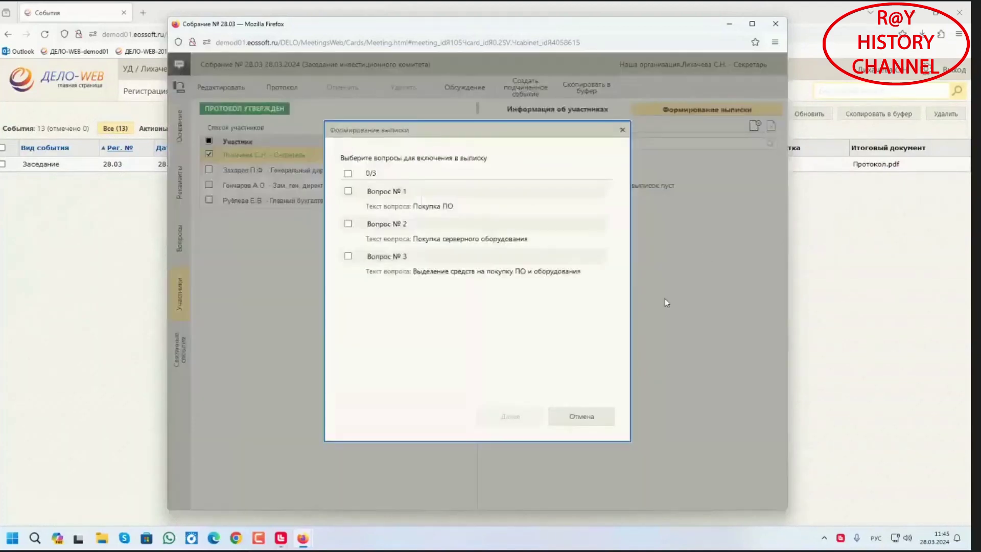
click(348, 191)
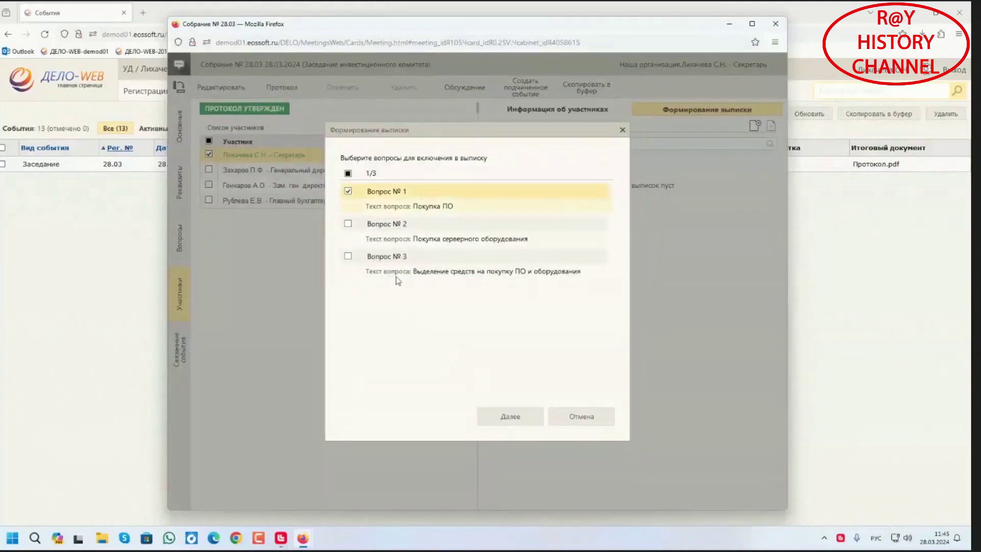
click(503, 418)
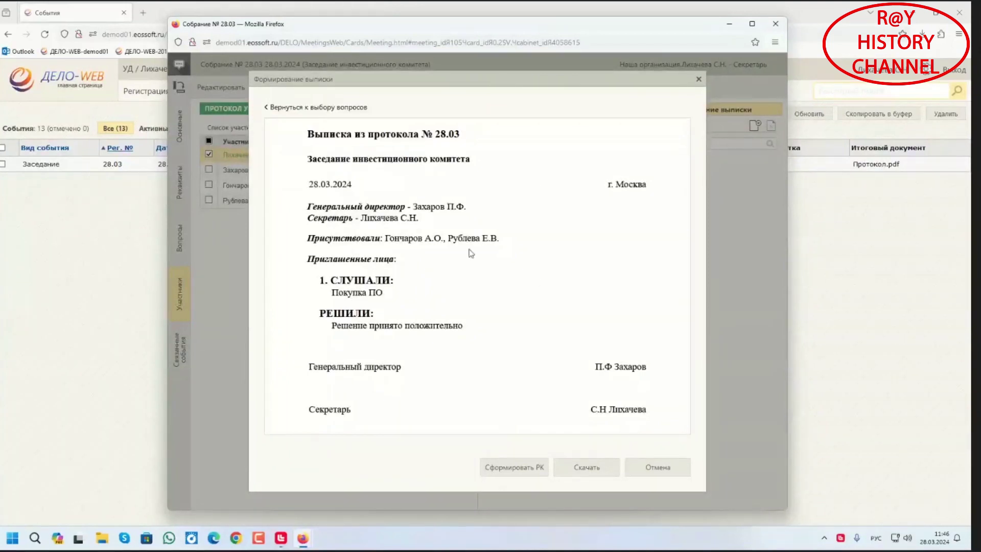
Start registering the extract as a document card and browse the document groups
click(532, 474)
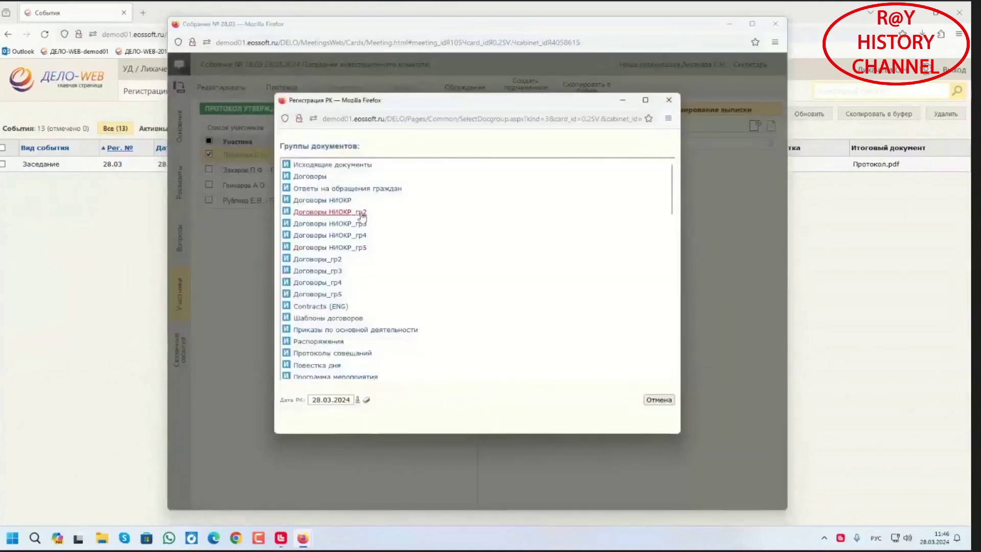
scroll(313, 350, down, 5)
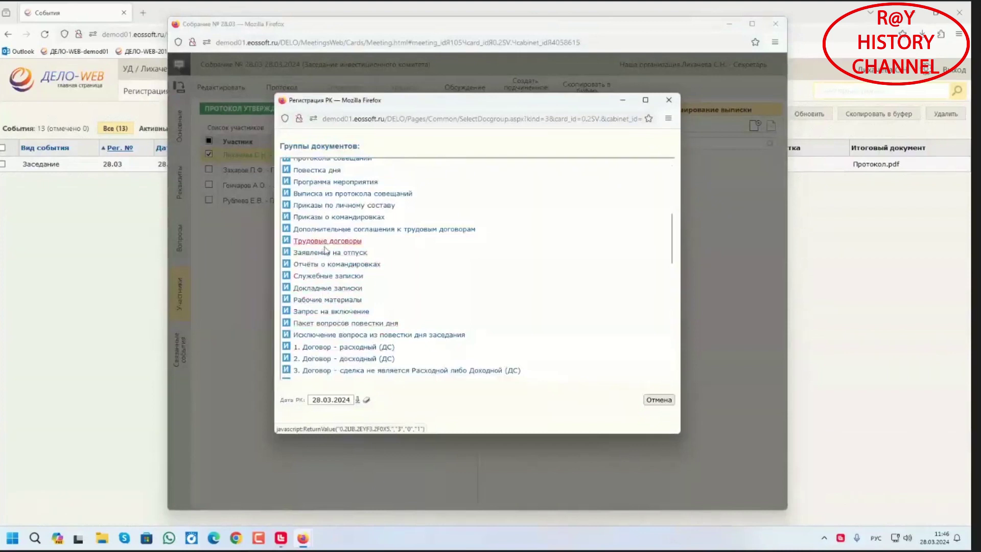
scroll(325, 271, down, 6)
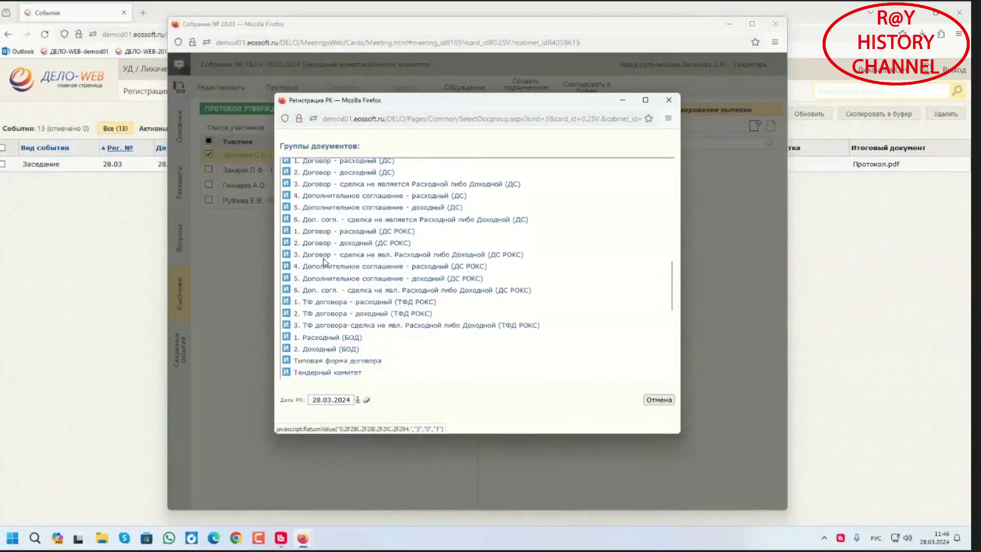
scroll(324, 266, down, 5)
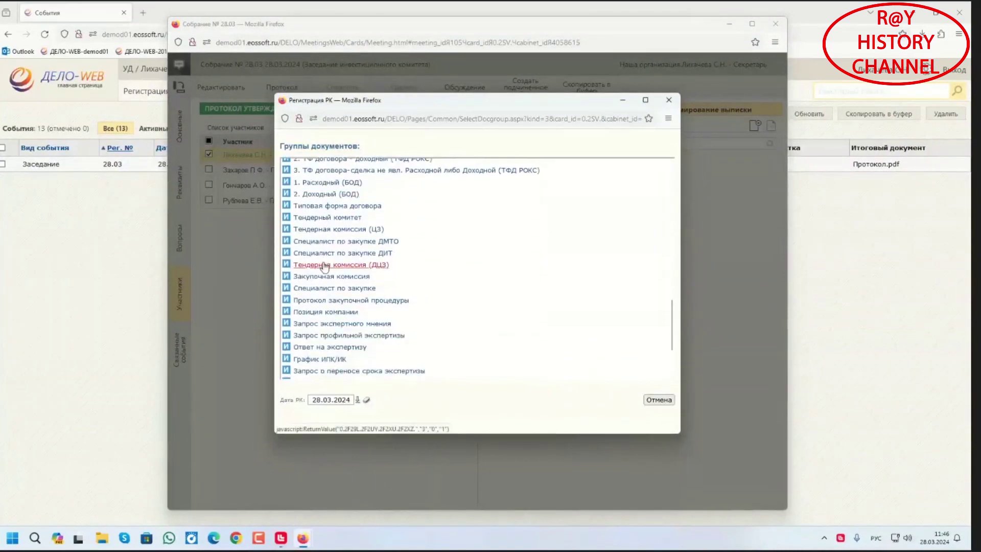
scroll(324, 270, down, 2)
scroll(322, 331, up, 2)
scroll(322, 331, up, 11)
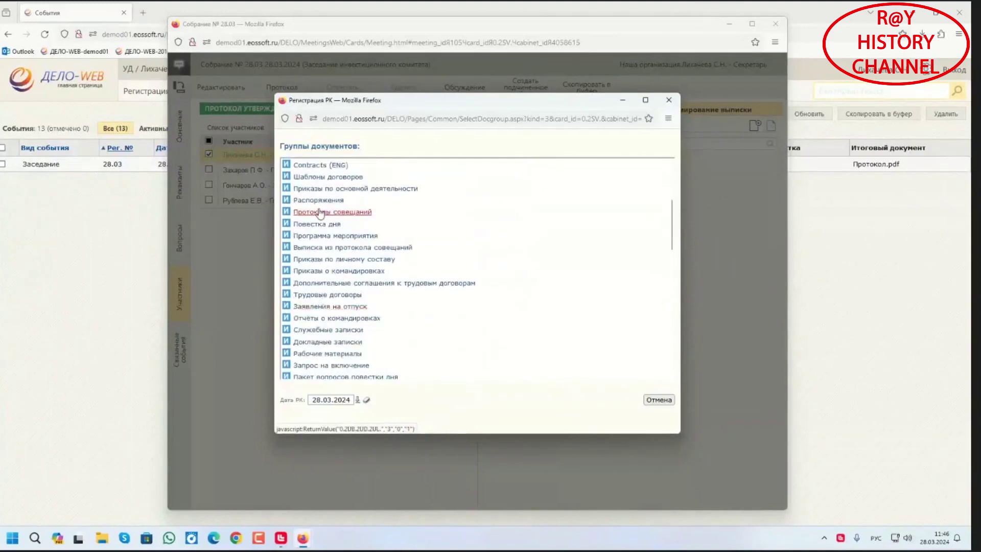
scroll(322, 245, up, 4)
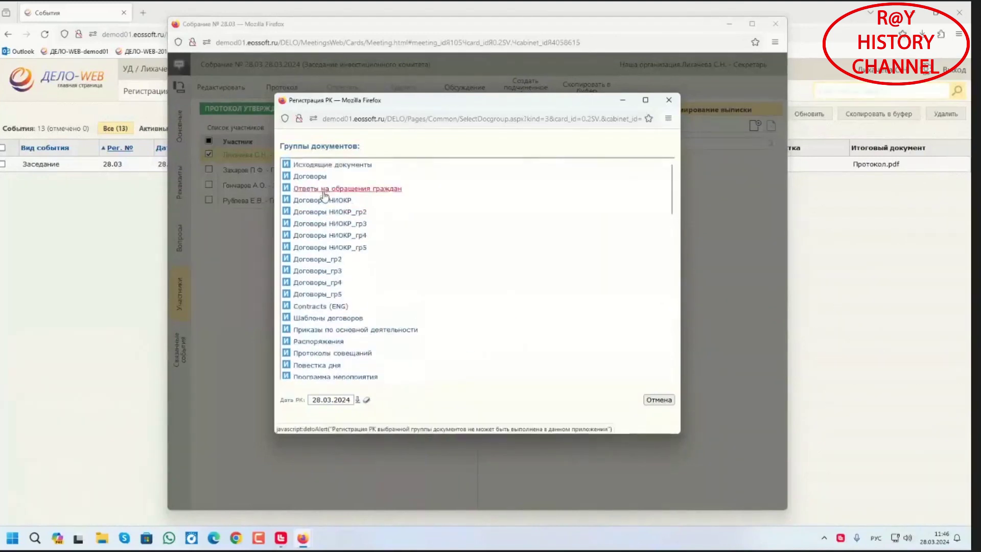
scroll(324, 317, down, 2)
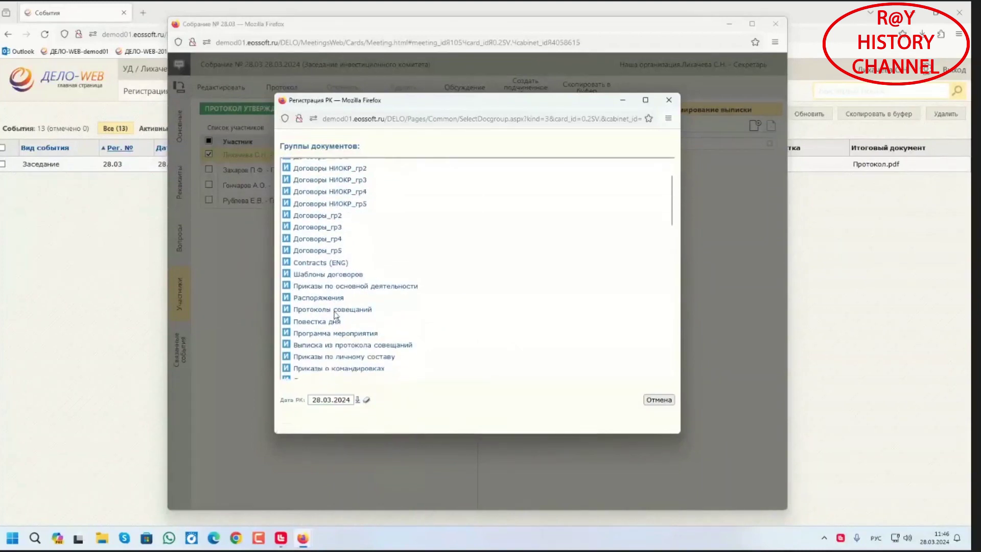
scroll(336, 315, down, 1)
File the extract under Выписка из протокола совещаний, review card ВП.-1, and close the meeting
click(338, 313)
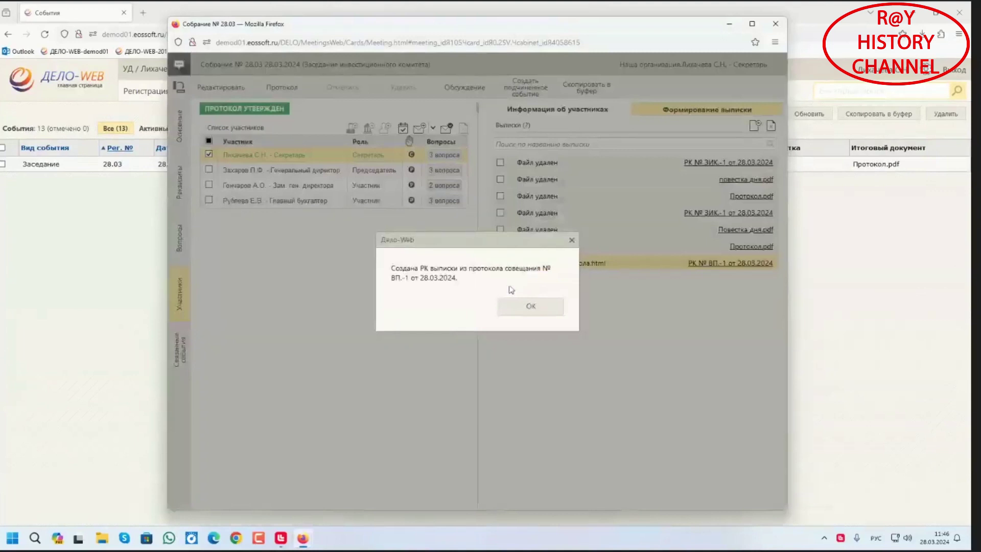
click(512, 306)
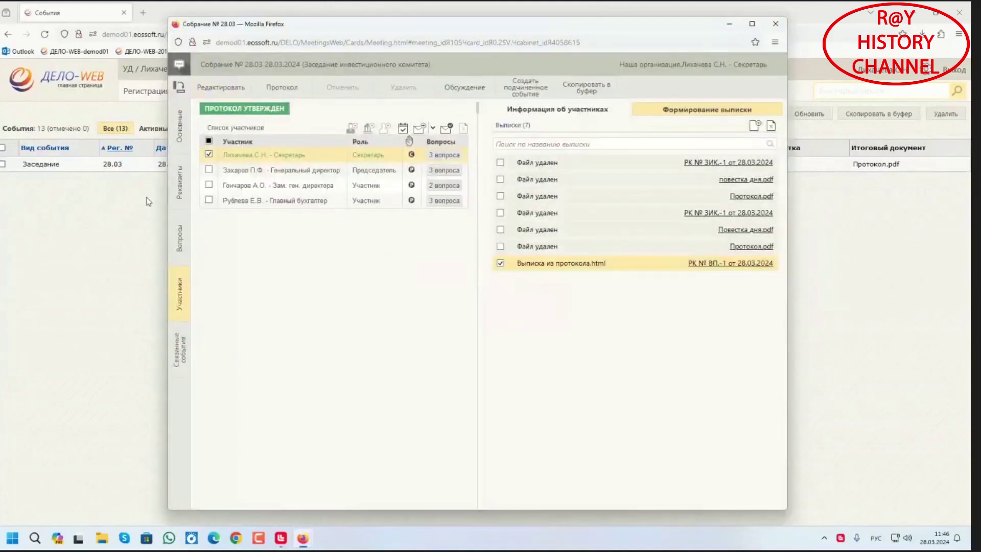
click(715, 264)
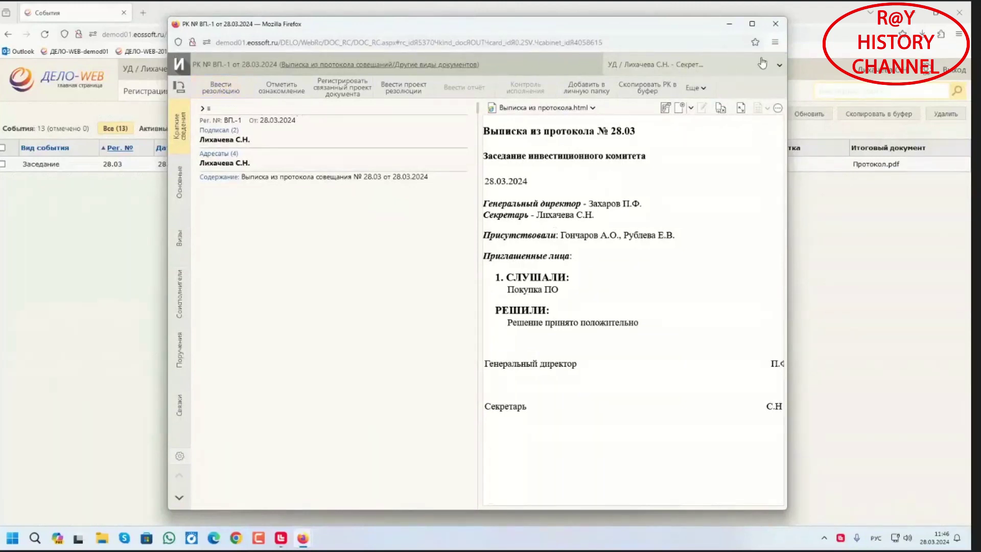
click(775, 24)
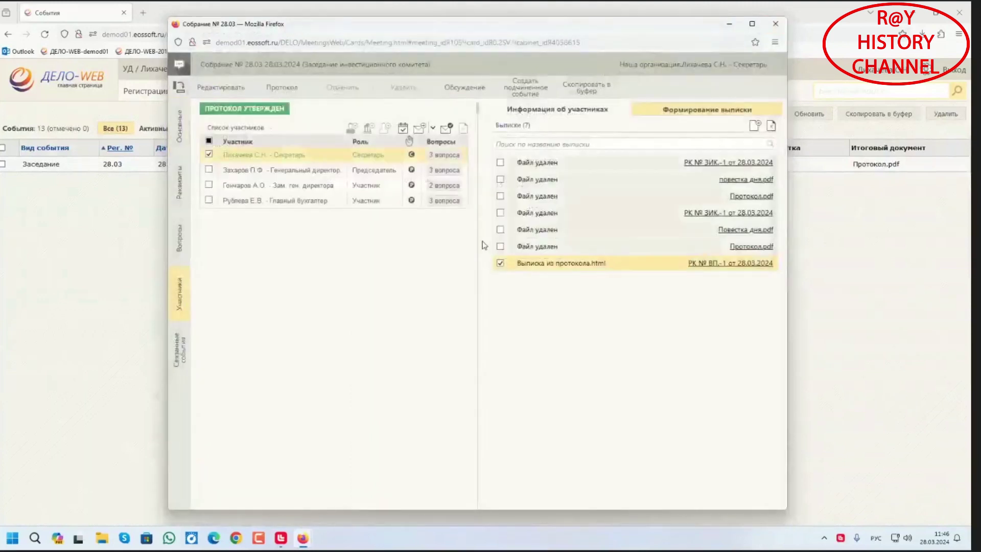
click(775, 24)
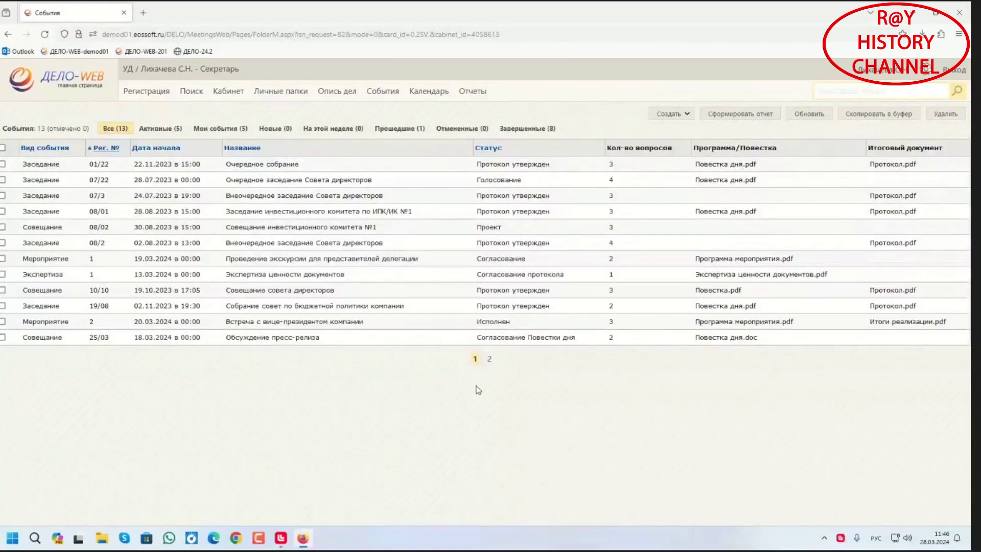
click(919, 16)
click(281, 538)
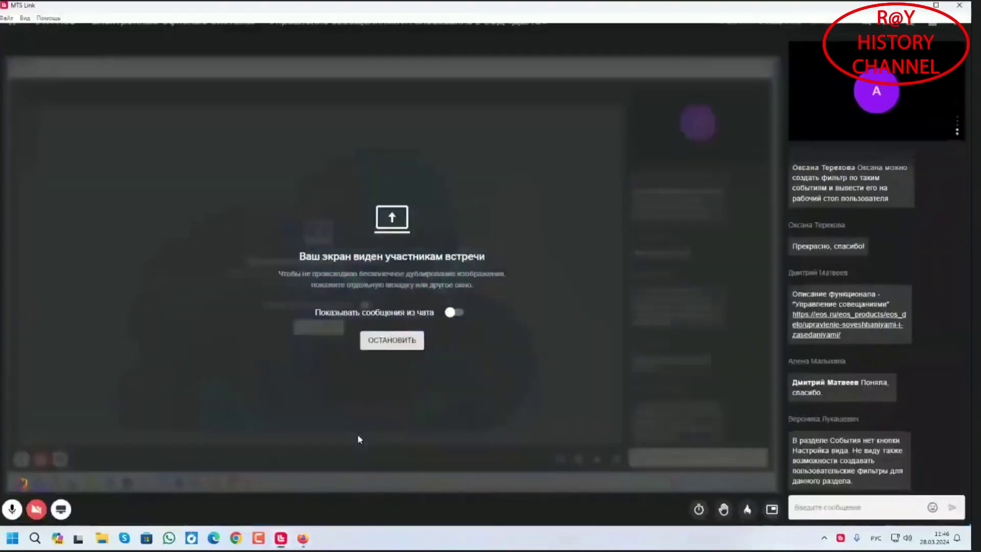
click(36, 508)
click(76, 469)
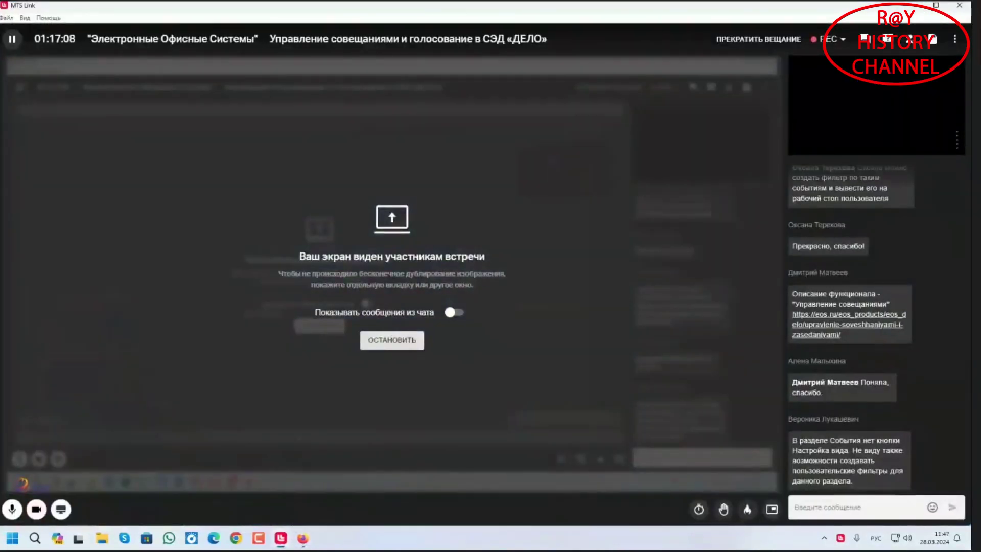
click(303, 537)
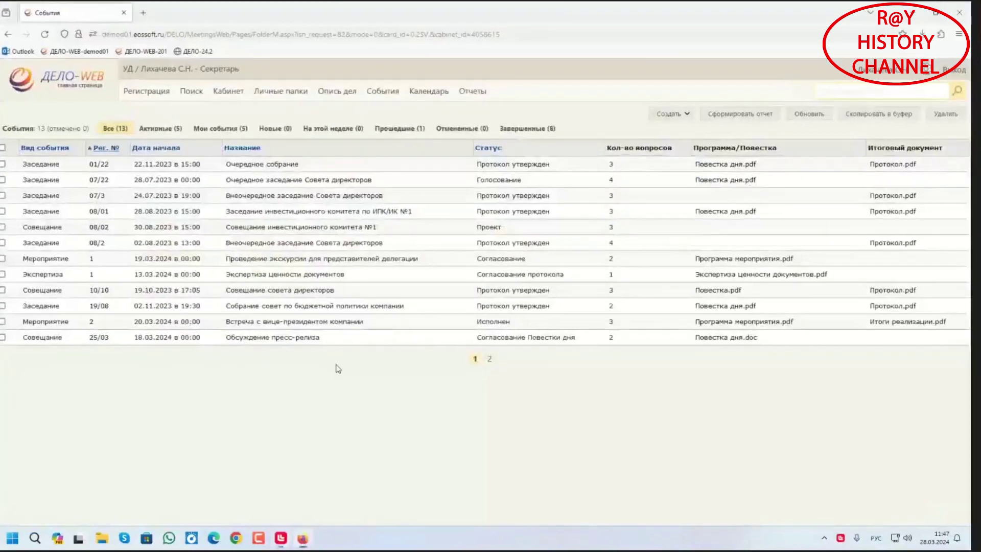
click(662, 115)
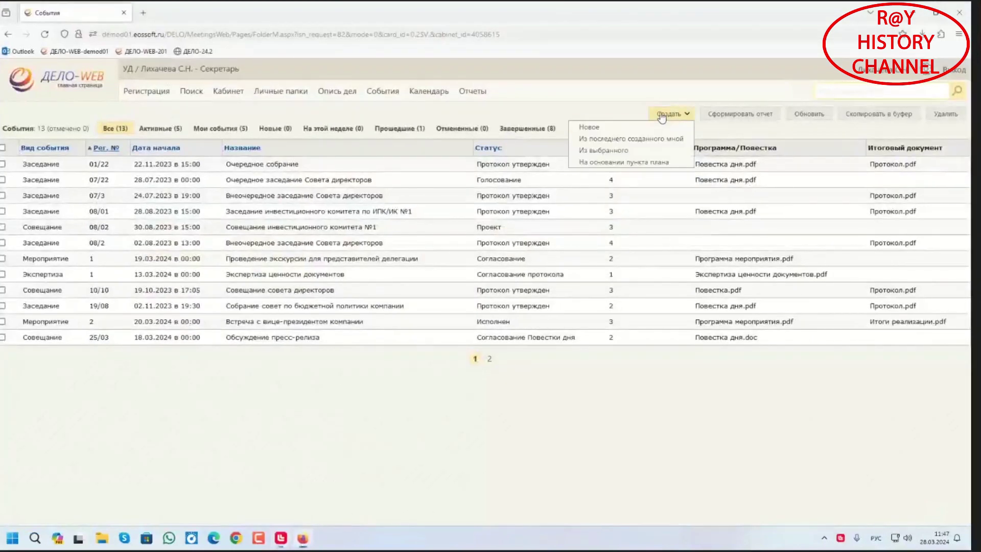
click(557, 412)
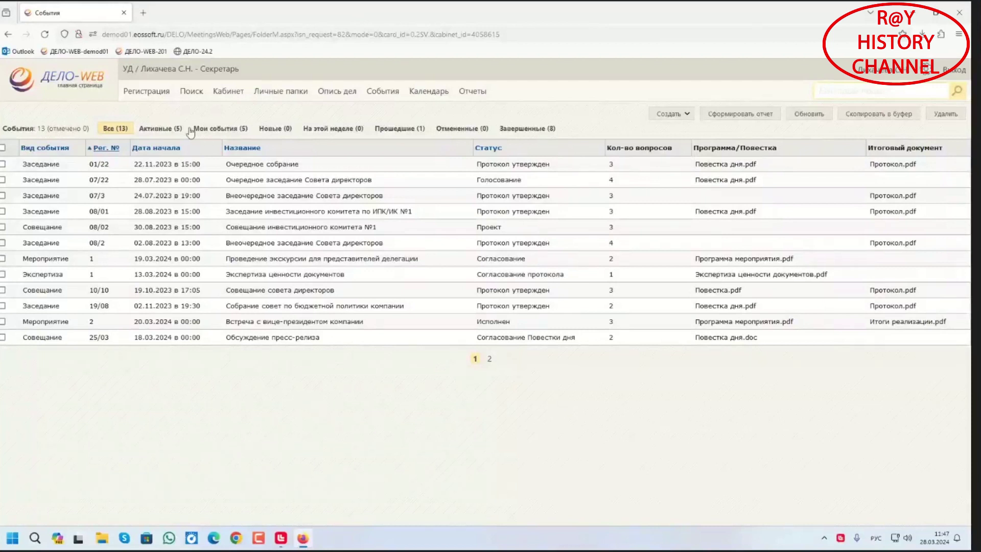
click(664, 114)
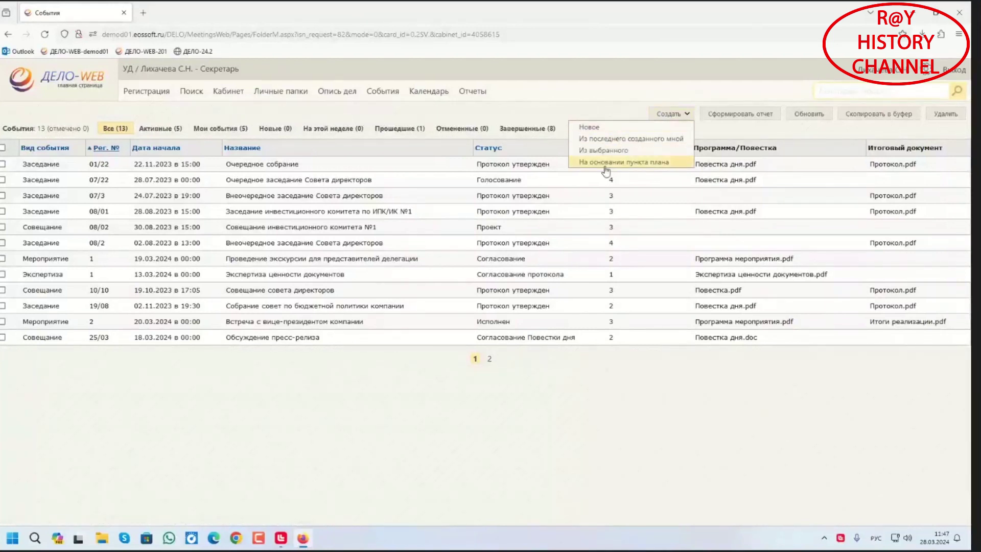
click(534, 422)
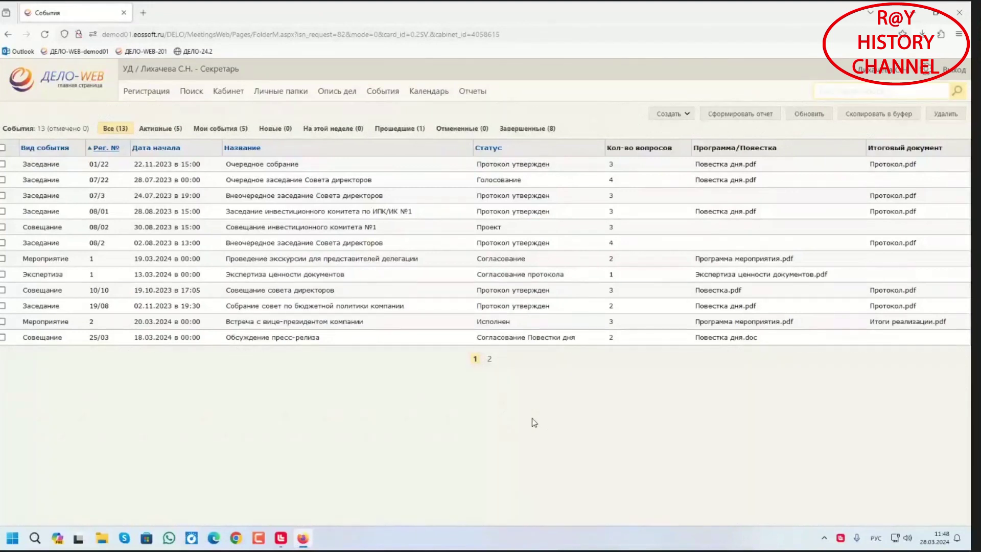
Open the Calendar with documents and events shown, and preview the 28.07.2023 meeting card
click(428, 94)
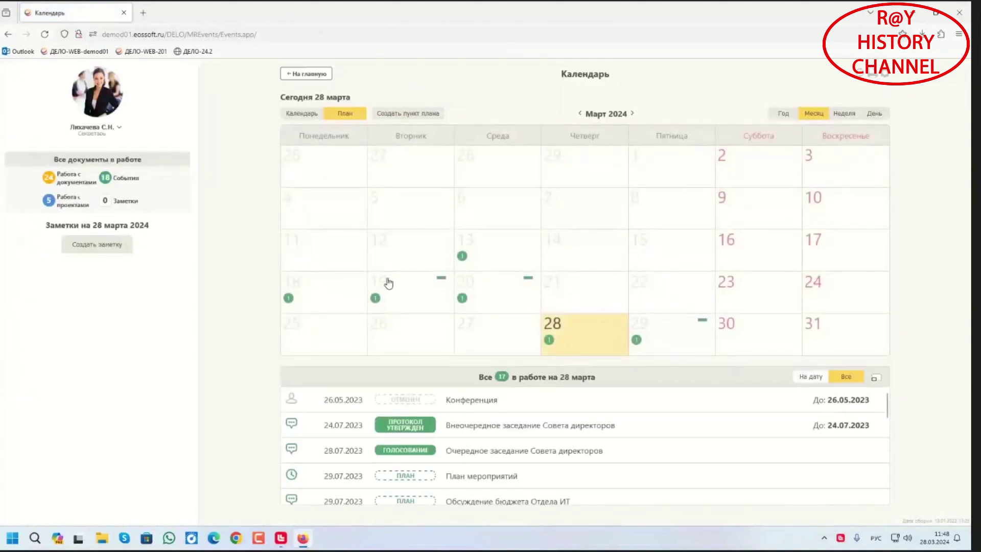
click(311, 114)
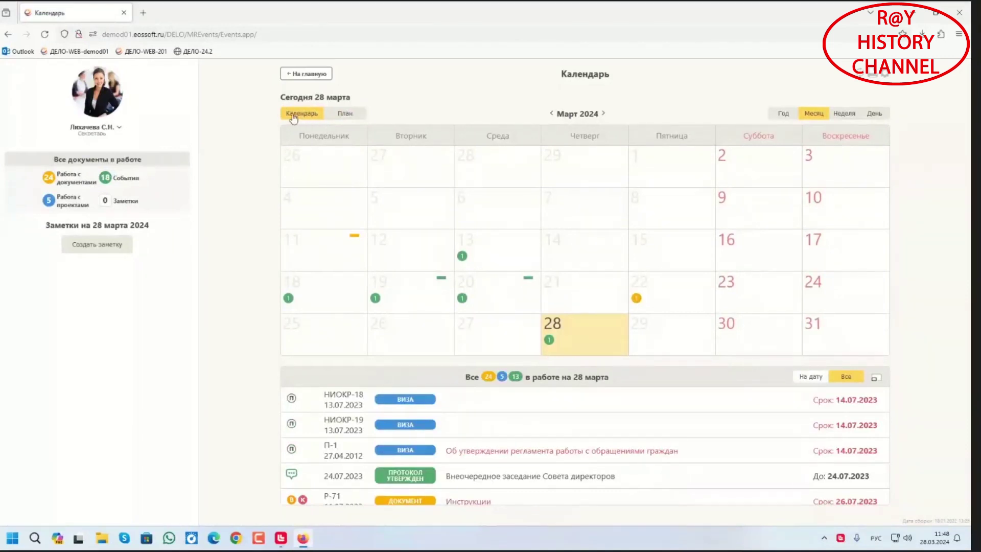
scroll(412, 434, down, 5)
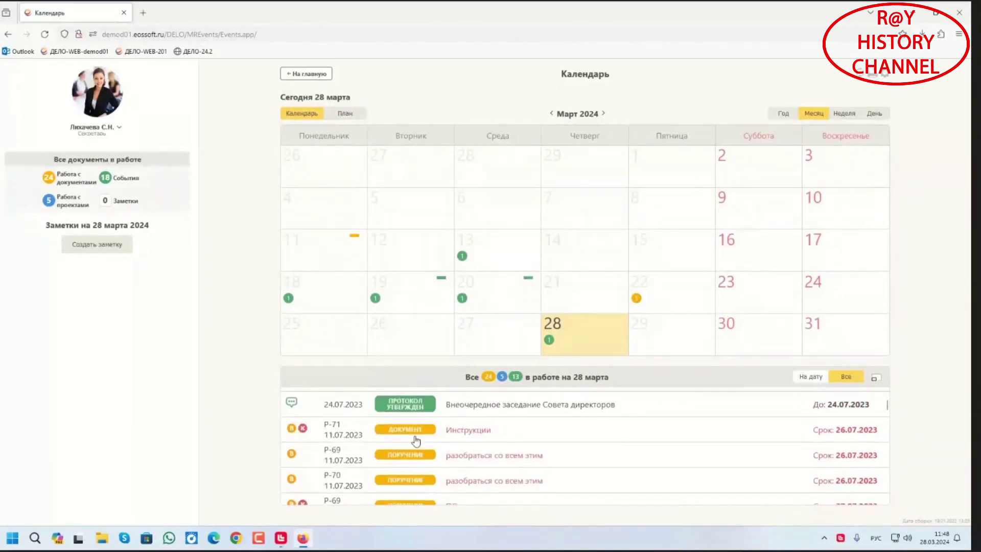
scroll(409, 450, up, 6)
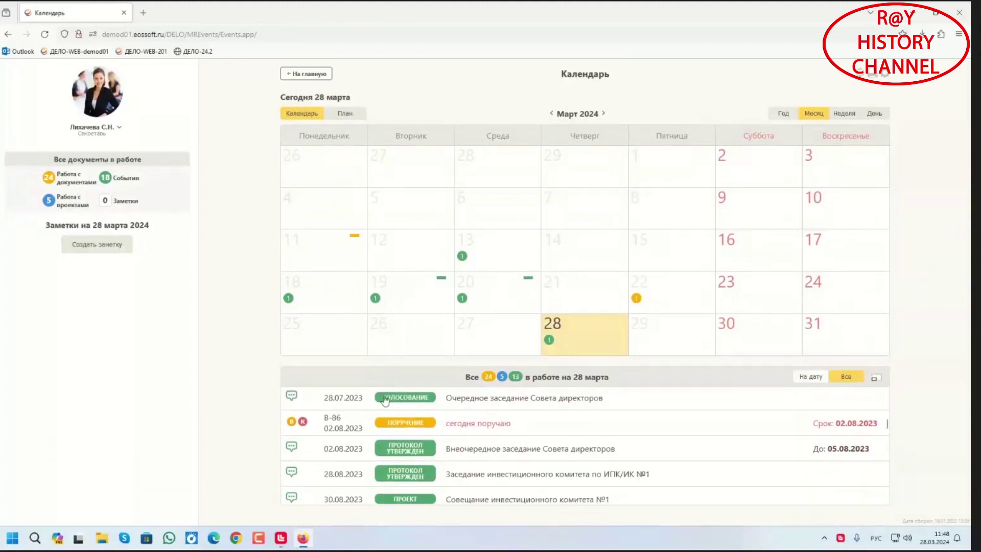
click(337, 398)
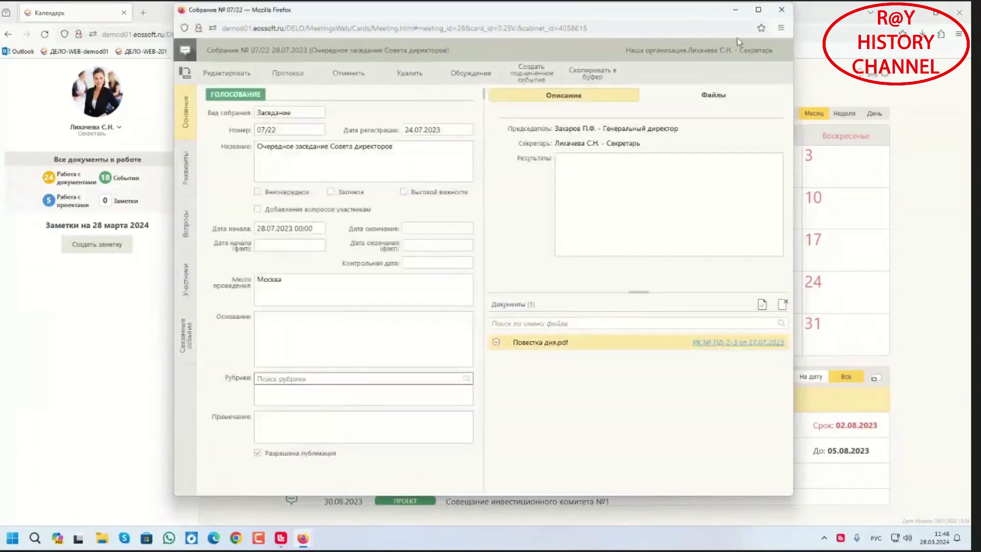
click(781, 10)
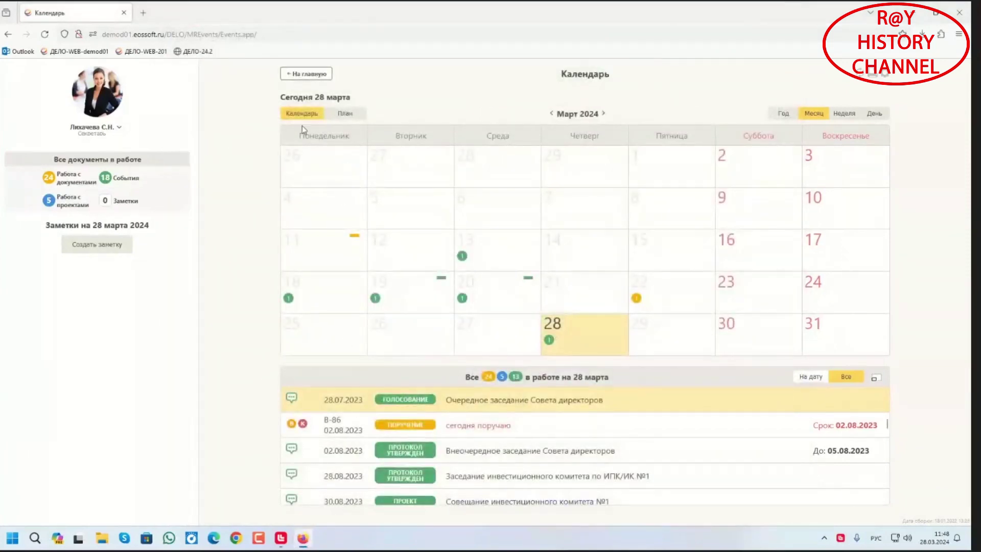
Switch the March 2024 calendar to show plan items
click(346, 119)
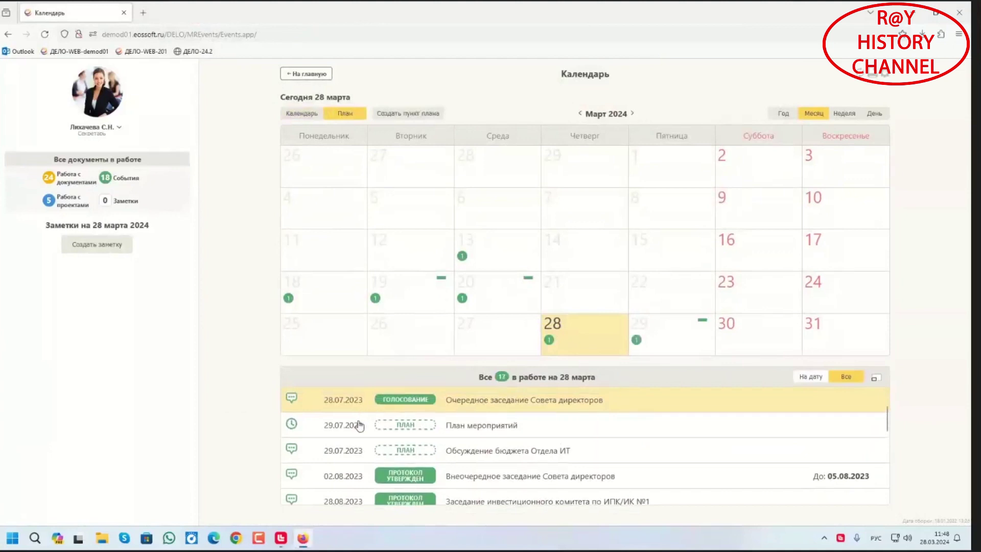
scroll(465, 449, down, 3)
scroll(465, 450, up, 3)
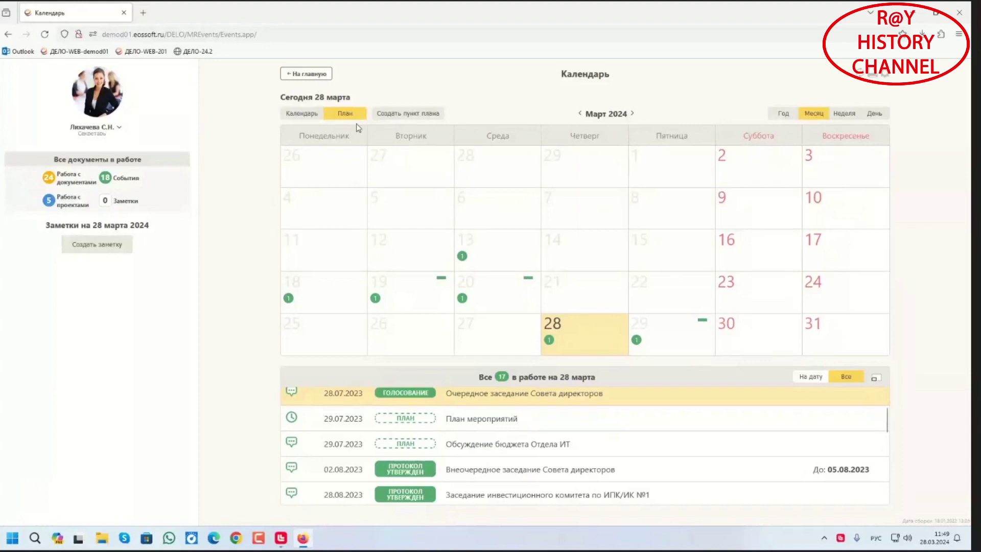
Start a Мероприятие plan item with topic Конференция and place Малая переговорная
click(414, 117)
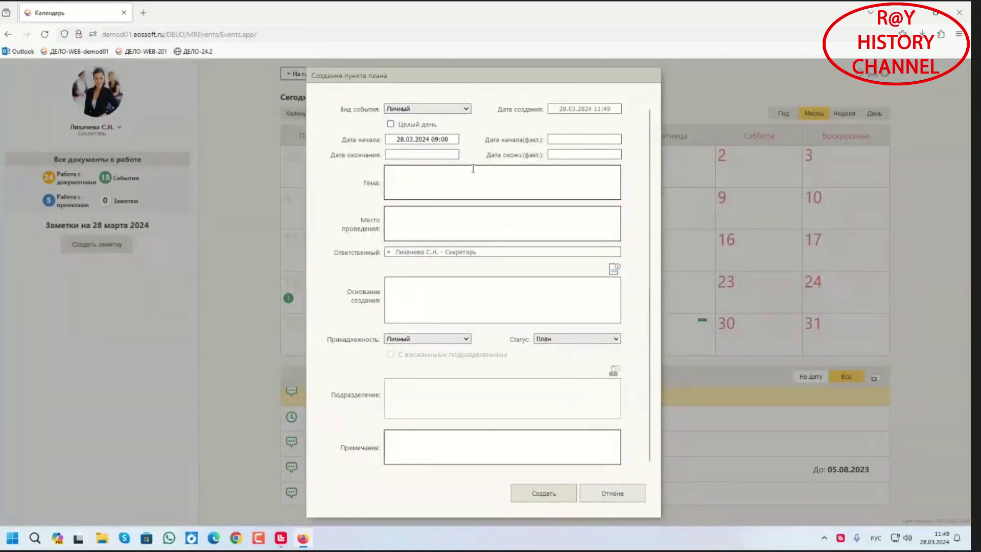
click(444, 109)
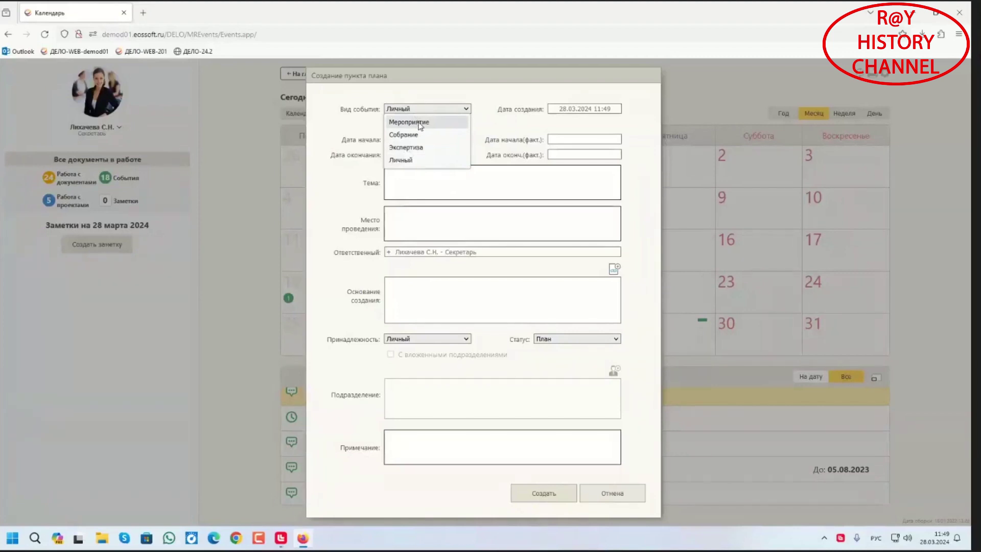
click(419, 123)
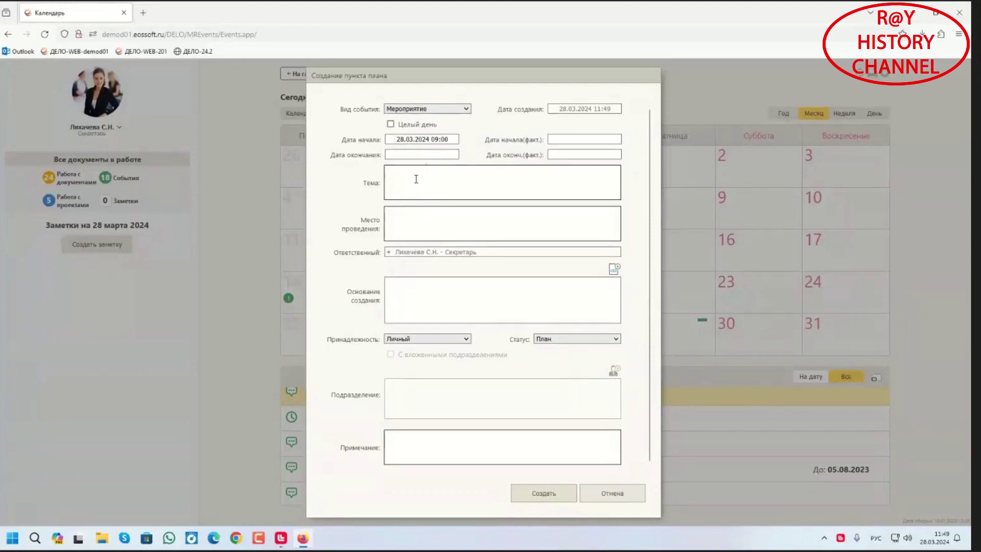
click(416, 178)
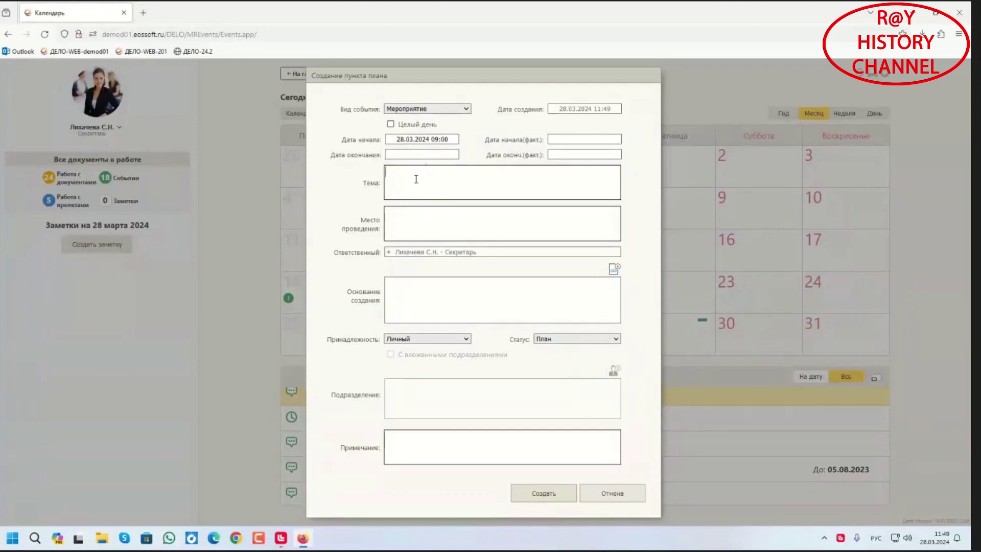
text(Конференци)
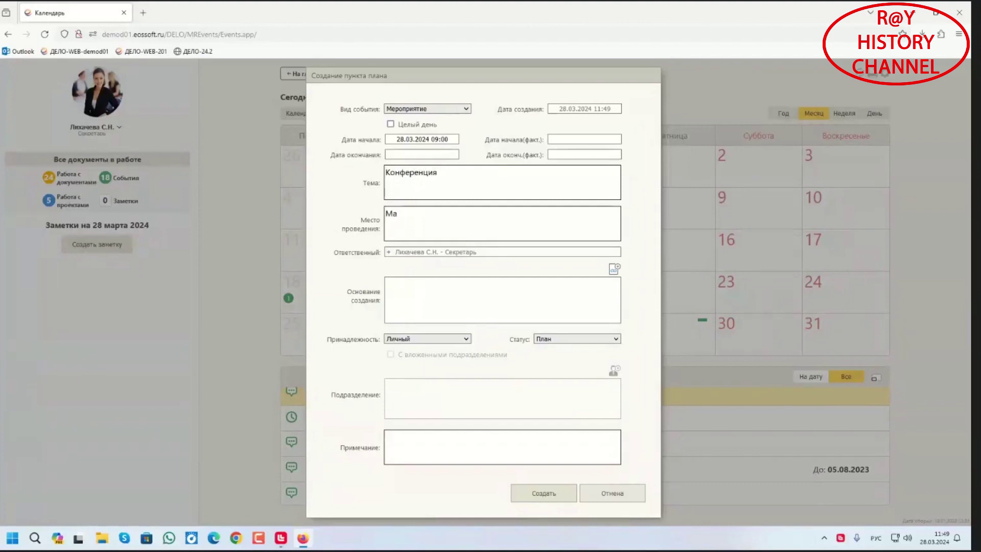
text(я переговорная)
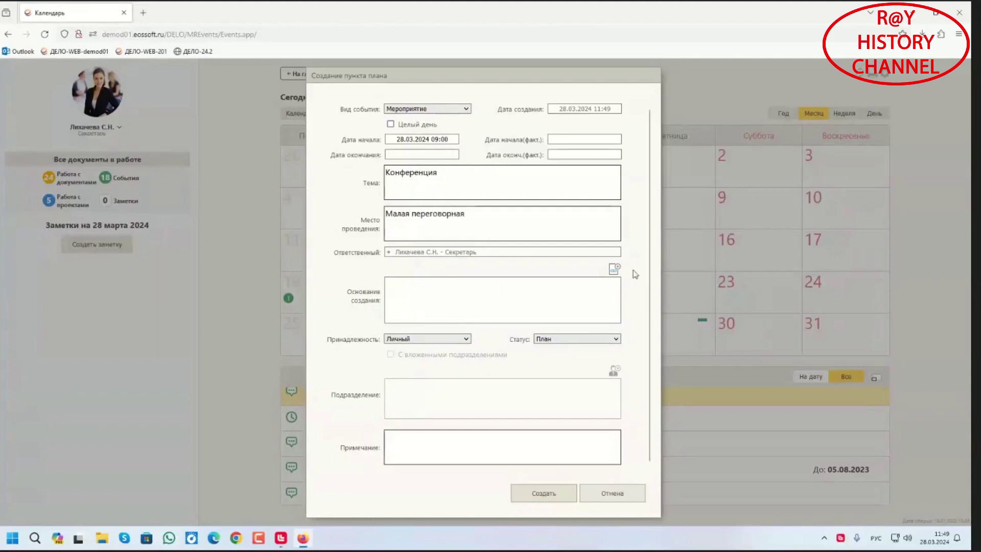
Try adding a basis link from the clipboard, abandon it, and save the plan item
click(614, 268)
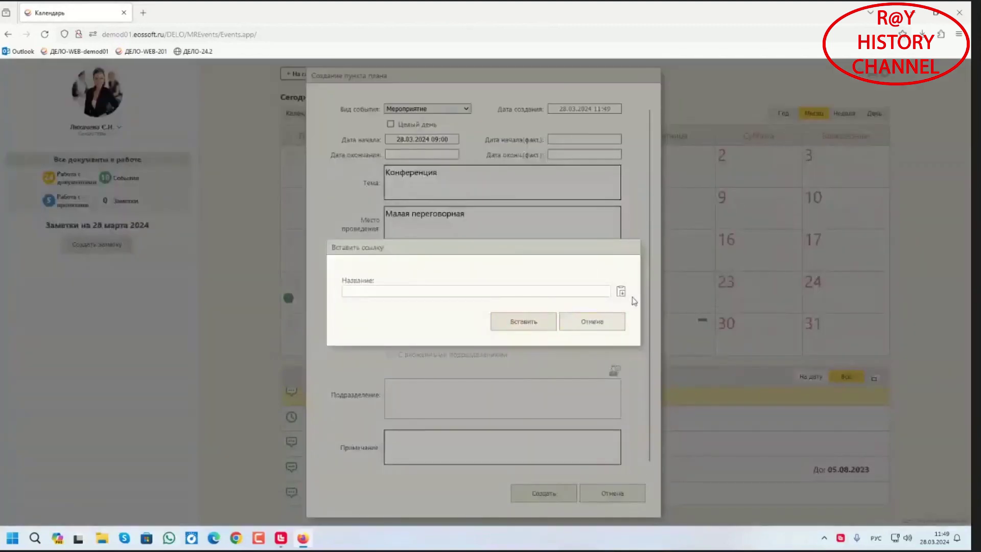
click(620, 292)
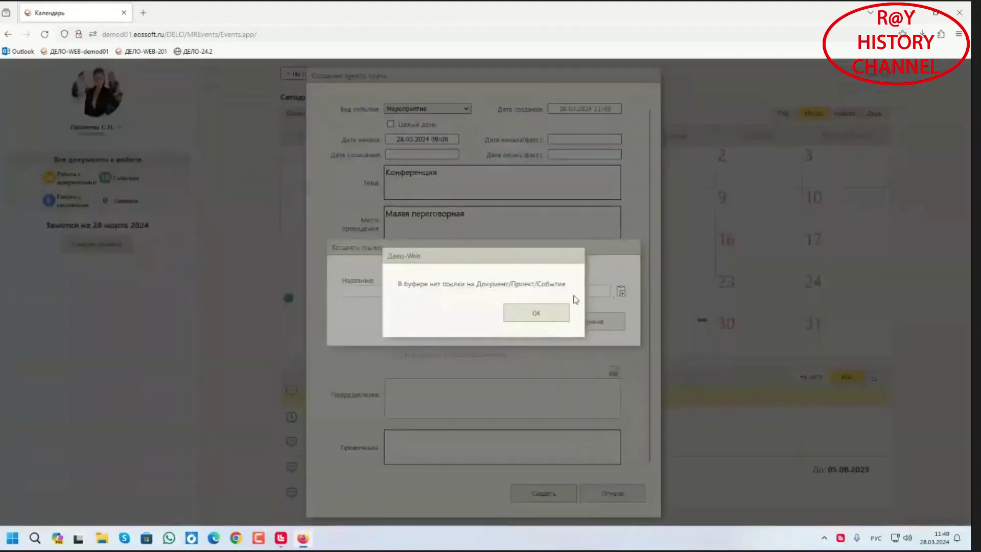
click(527, 317)
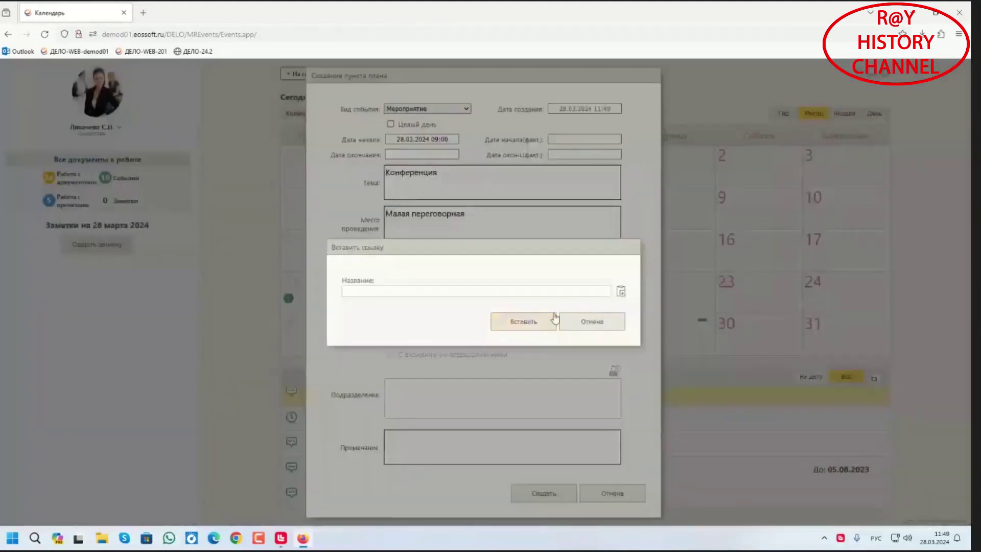
click(591, 324)
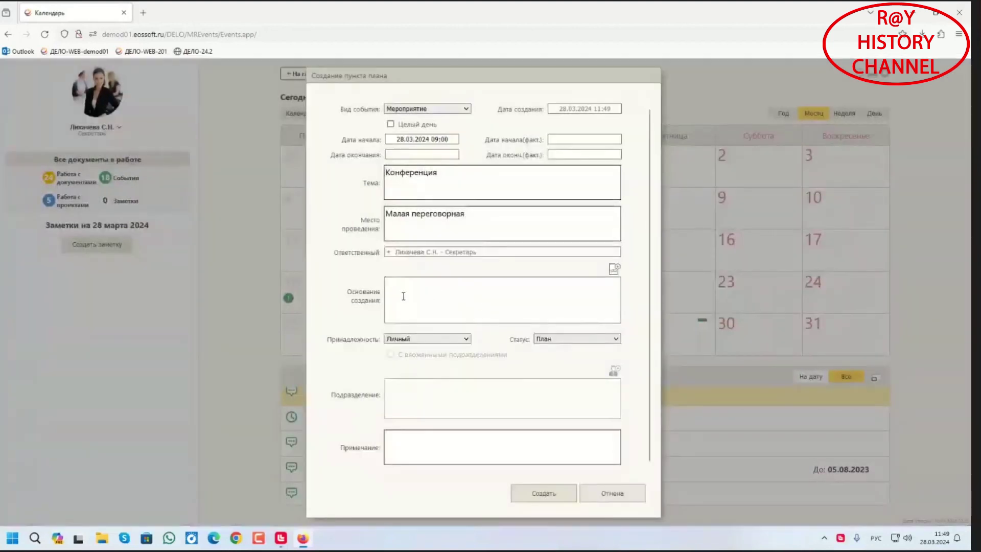
click(554, 493)
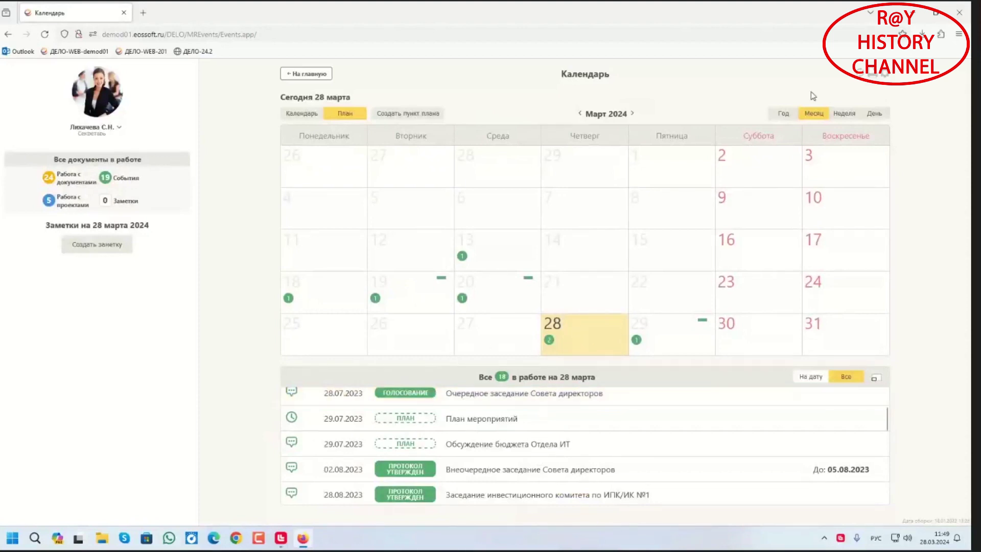
In week view, look over the 29 and 28 March items and view Конференция
click(844, 114)
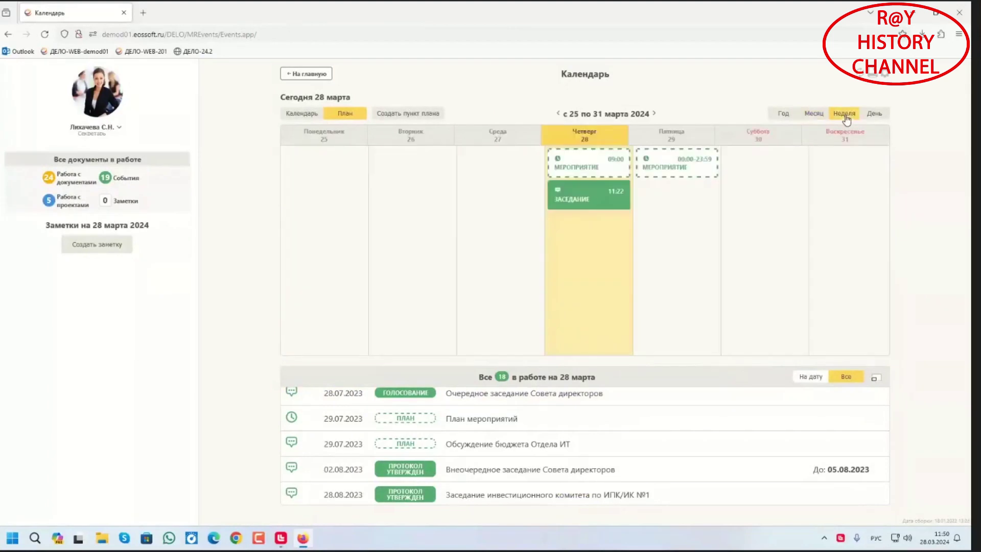
click(649, 237)
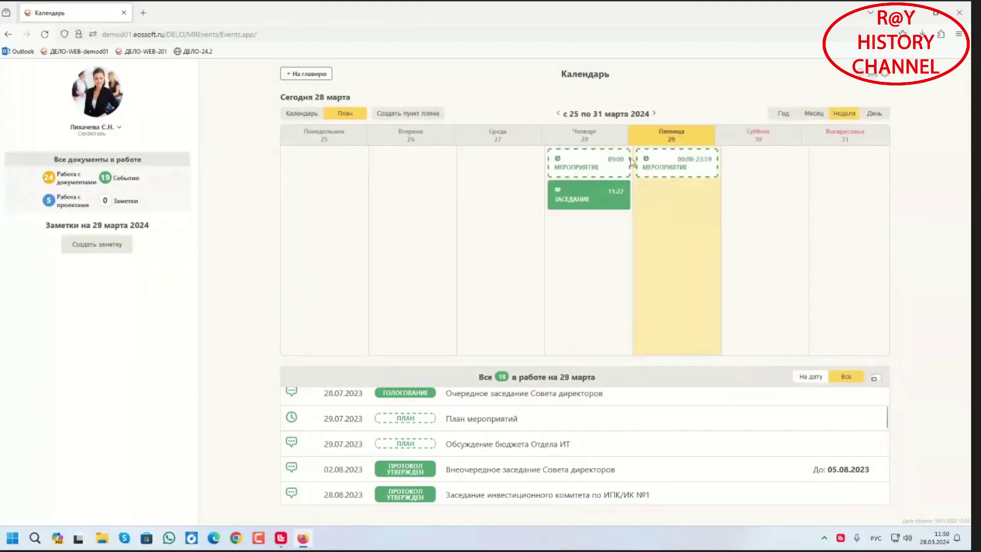
click(565, 158)
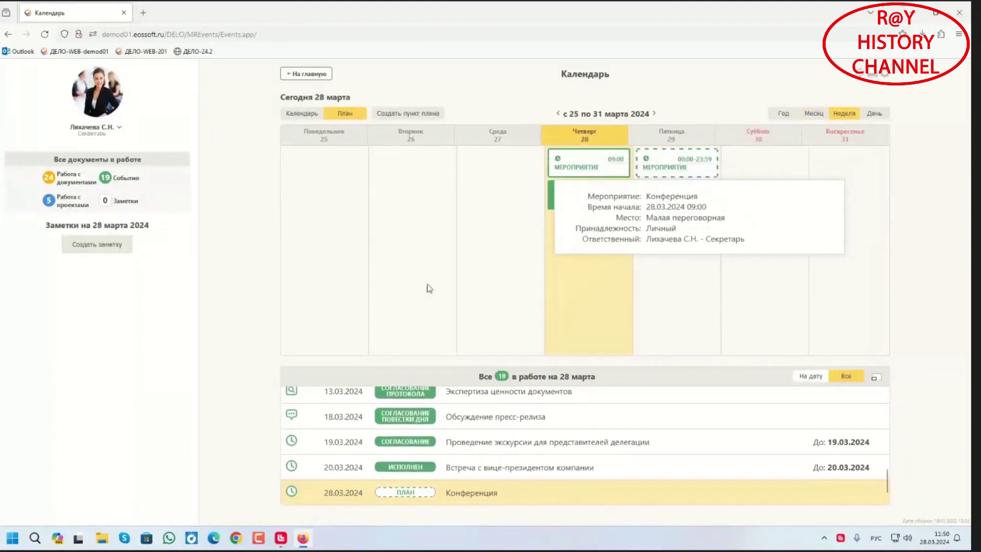
click(342, 494)
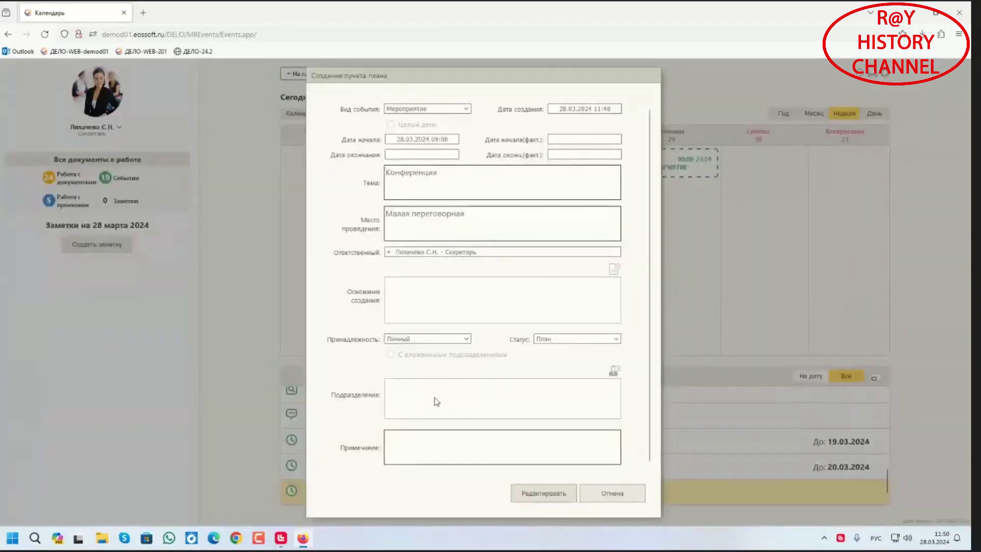
click(612, 493)
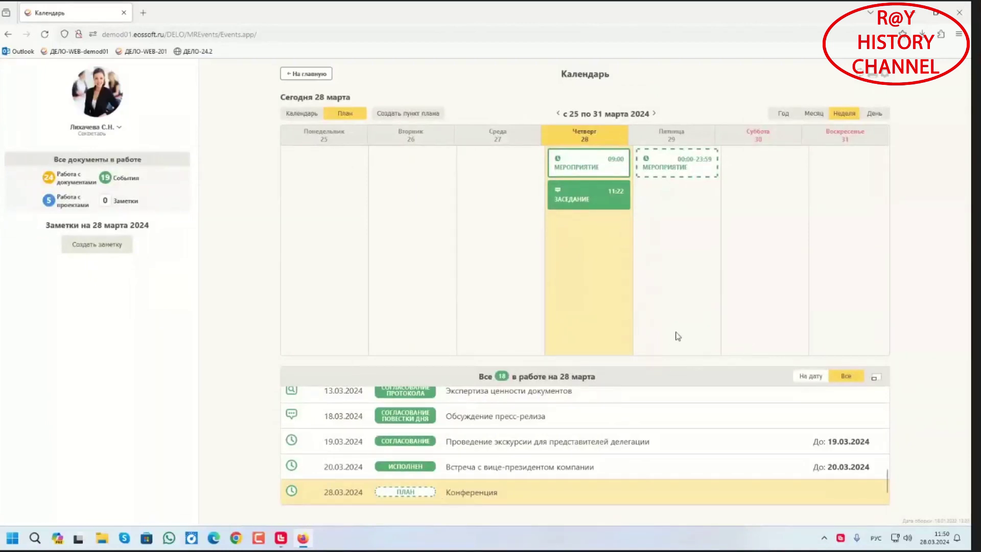
Reopen Конференция in edit mode, review its status list, cancel unchanged, and go home
mouse_move(576, 168)
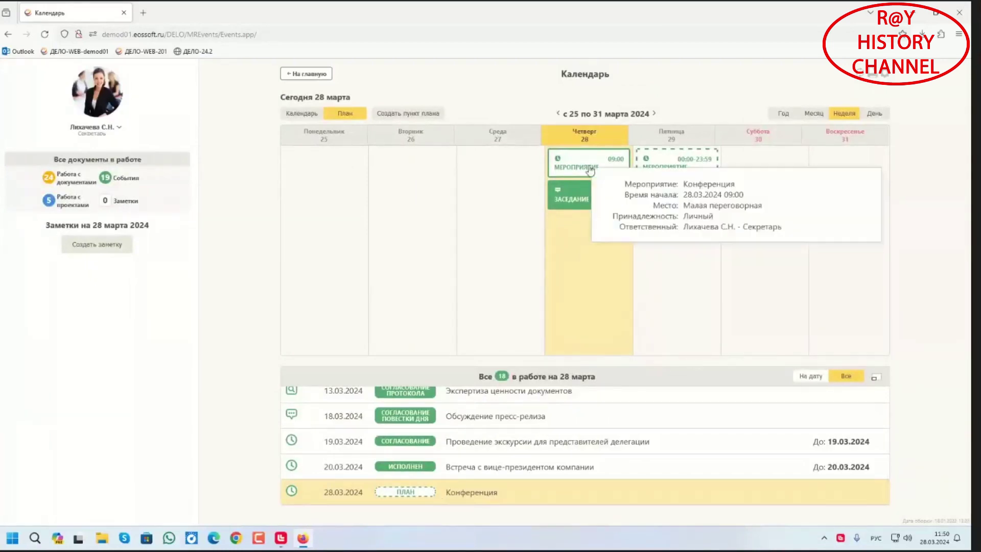
double_click(348, 491)
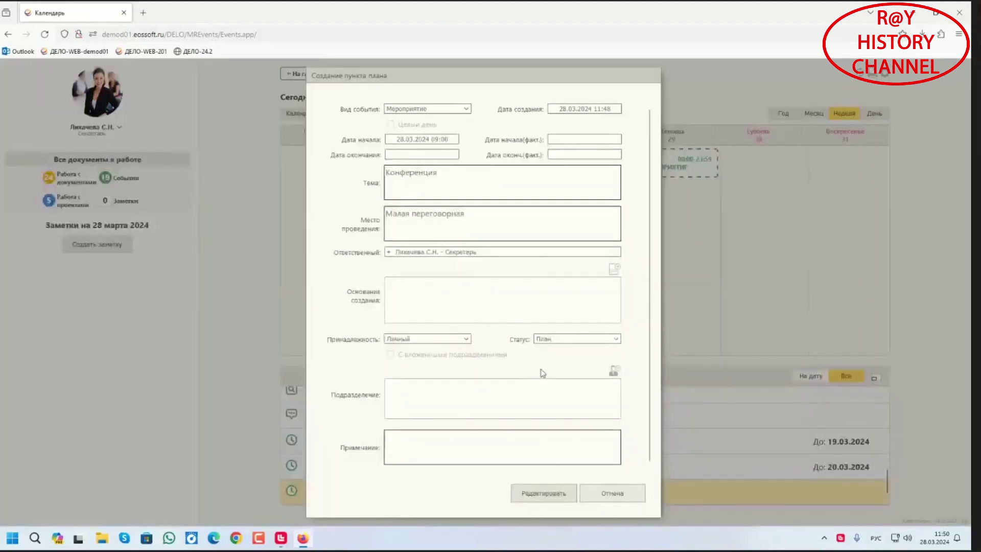
click(541, 499)
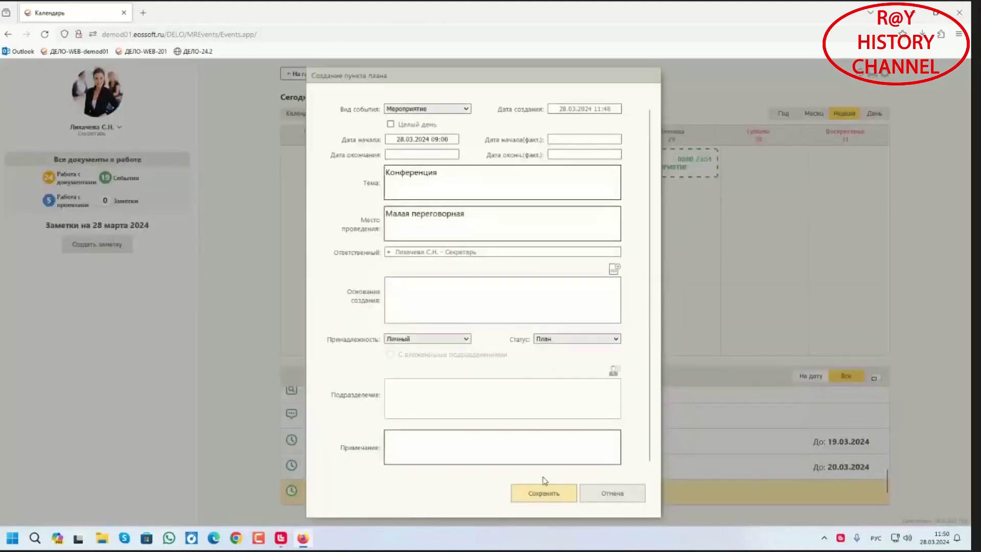
click(615, 339)
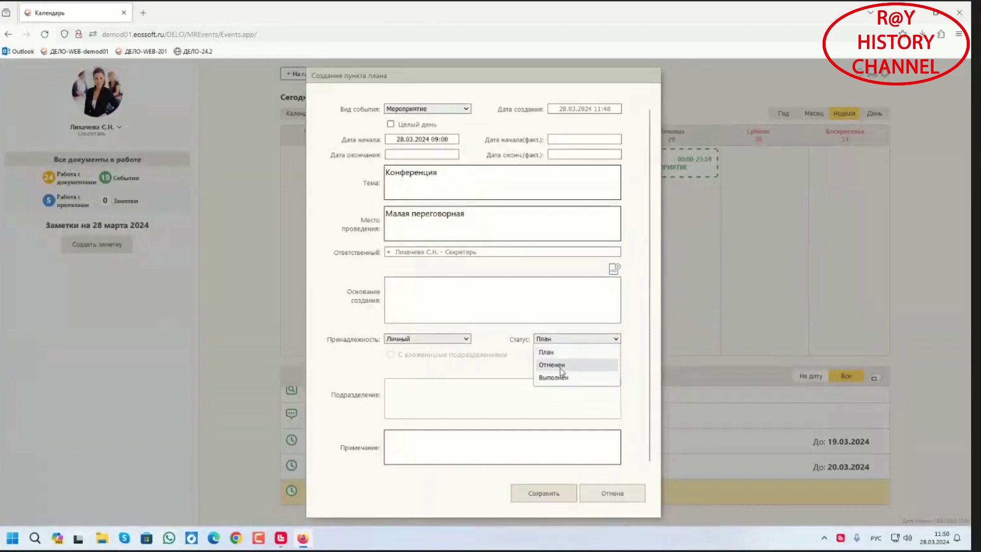
click(606, 500)
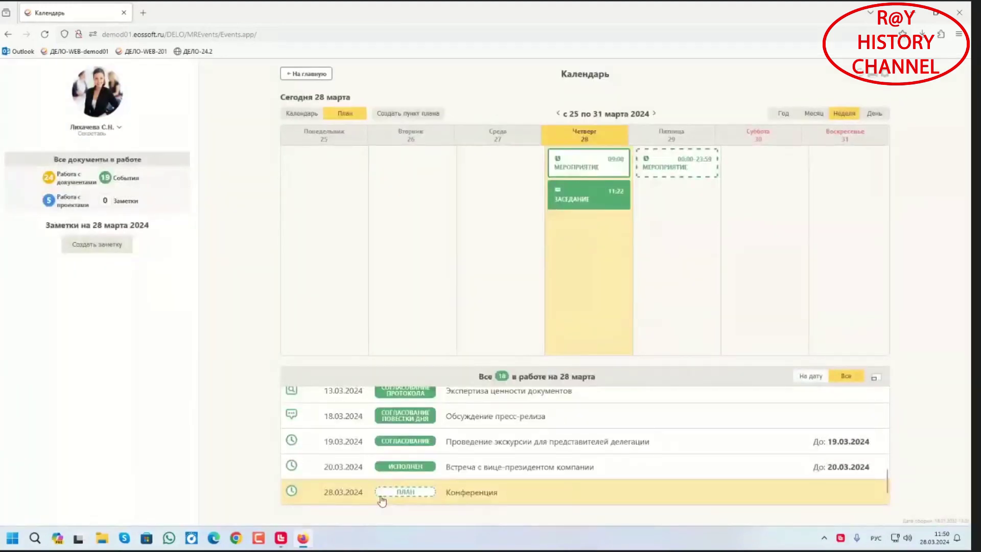
click(295, 75)
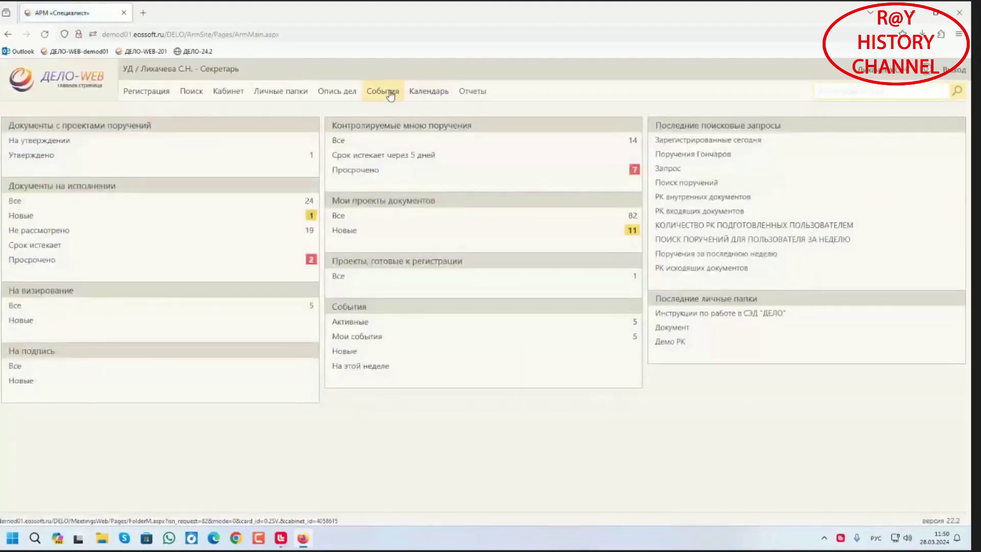
Start a new event based on the 28.03.2024 Конференция plan item
click(391, 93)
click(683, 115)
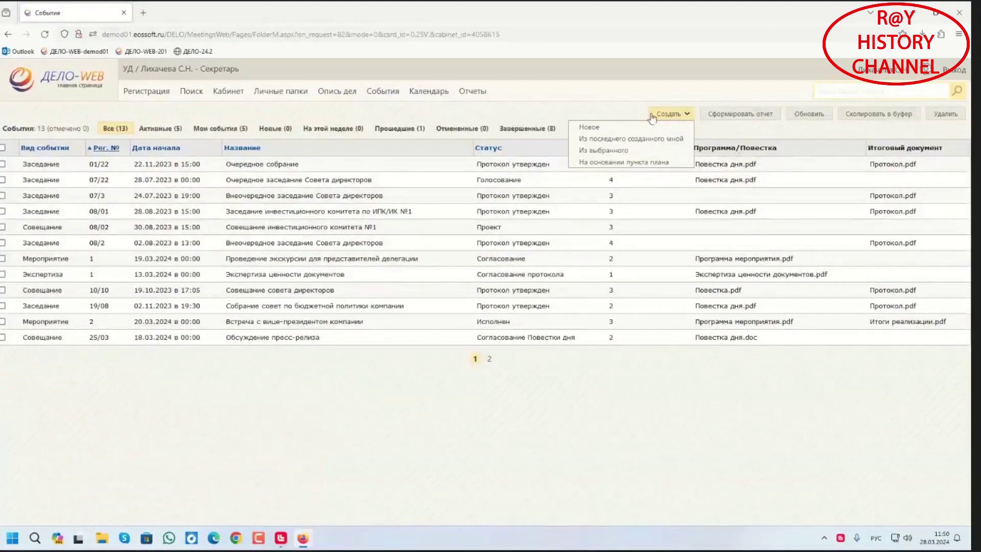
click(601, 164)
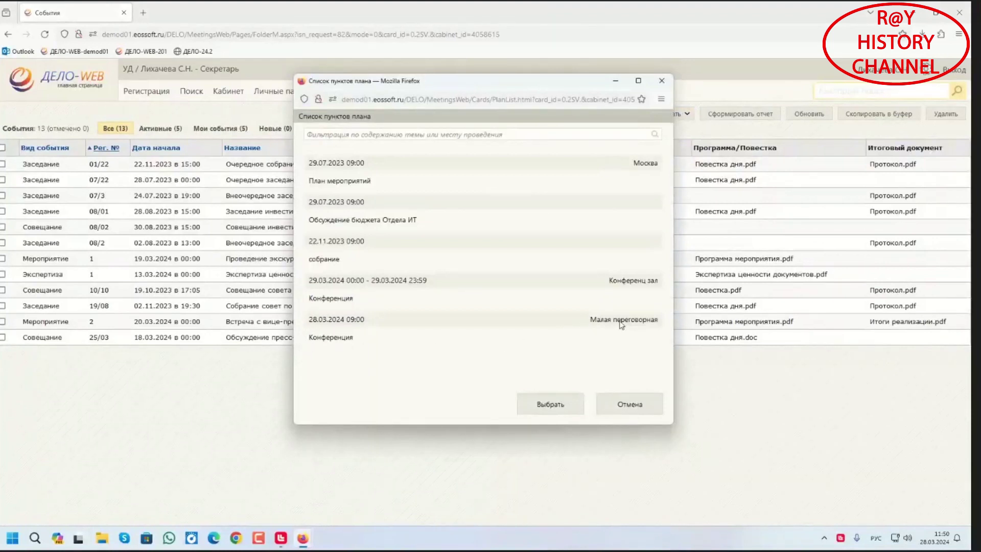
click(331, 333)
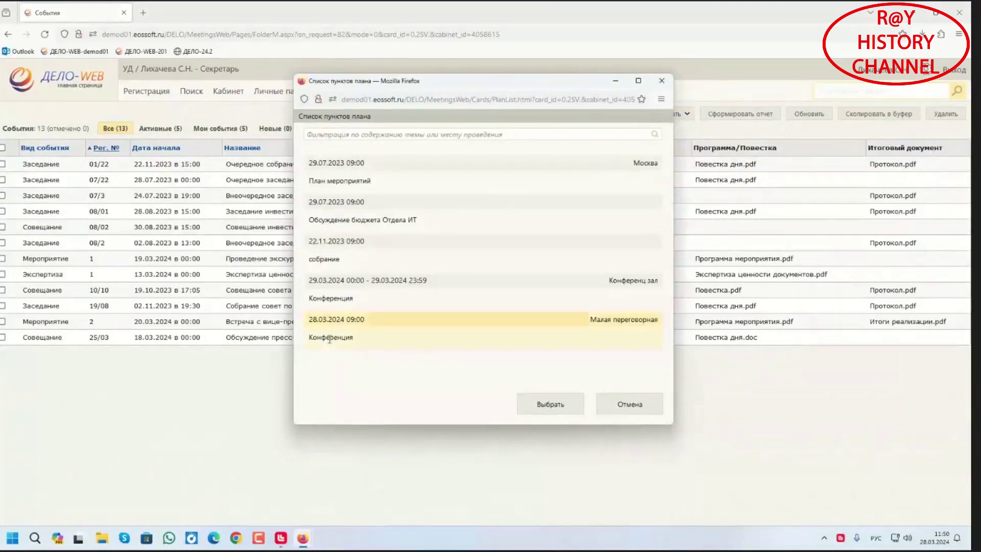
click(552, 405)
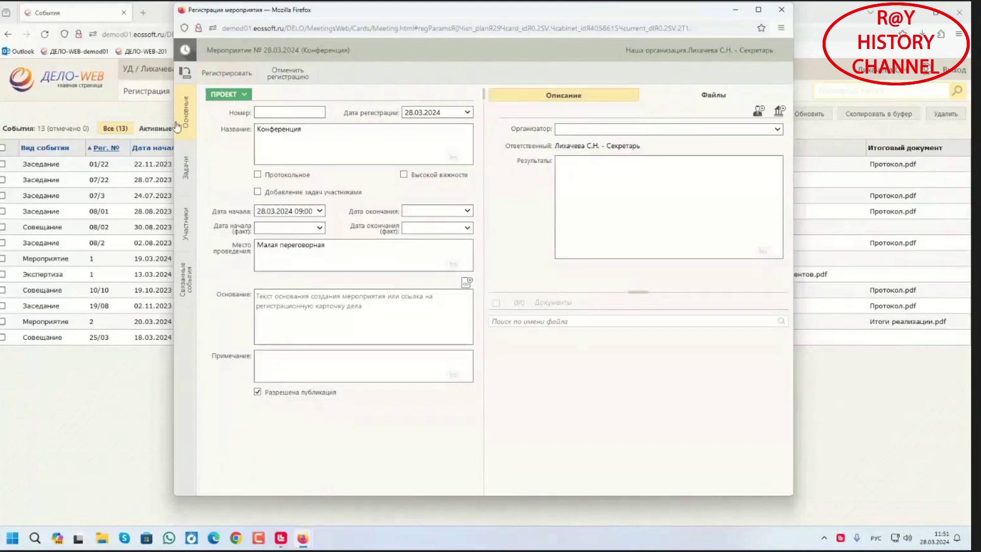
Close the event registration and plan item list, log out, and close the browser
drag(308, 17, 301, 27)
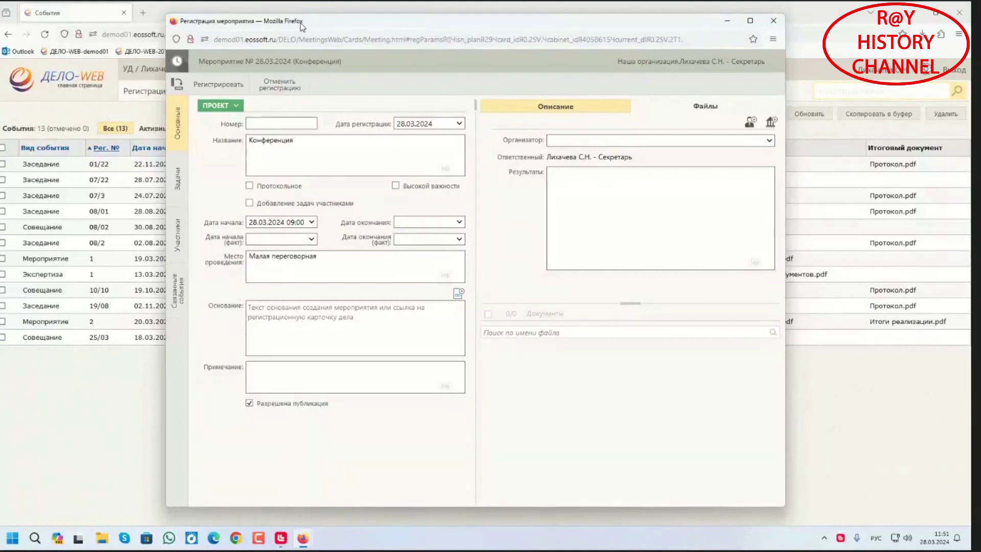
click(774, 21)
click(630, 404)
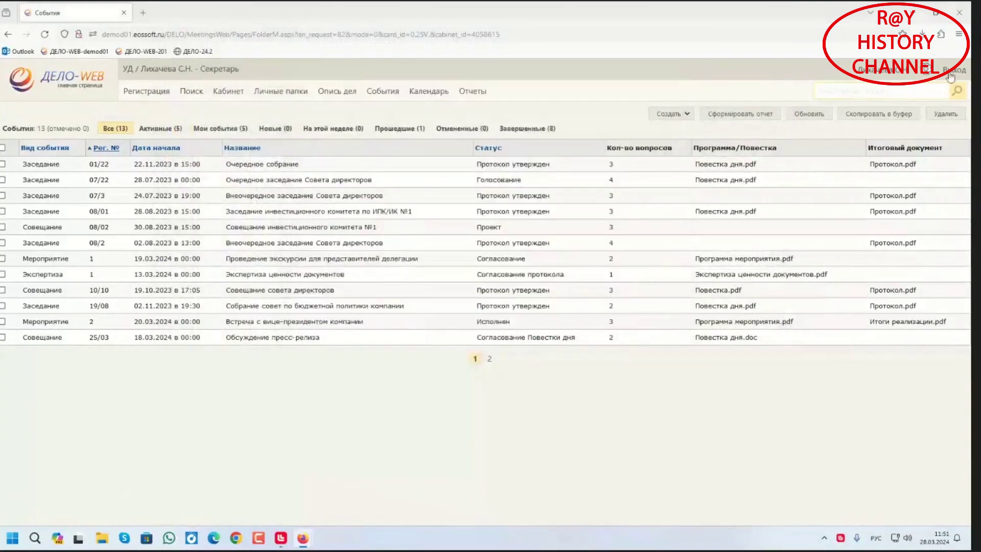
click(953, 71)
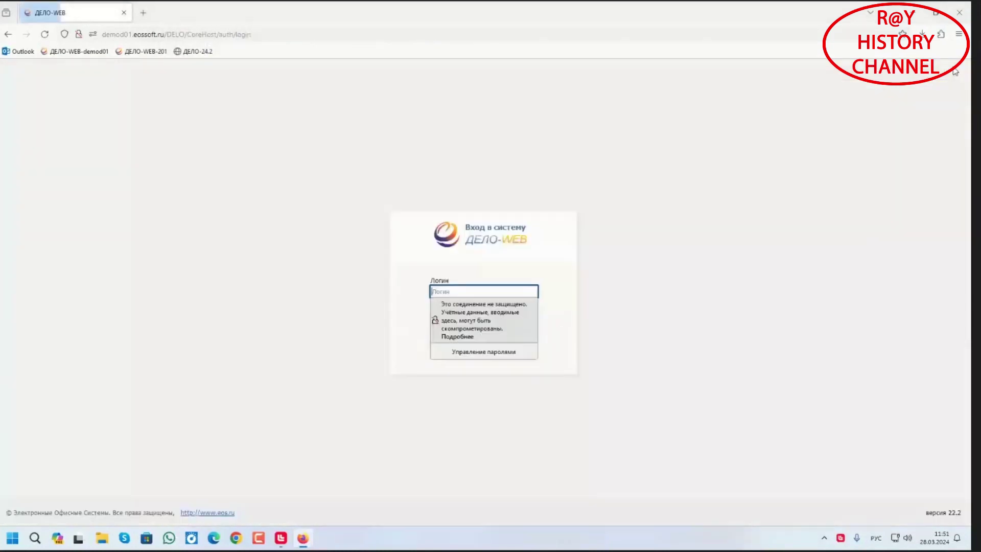
click(959, 19)
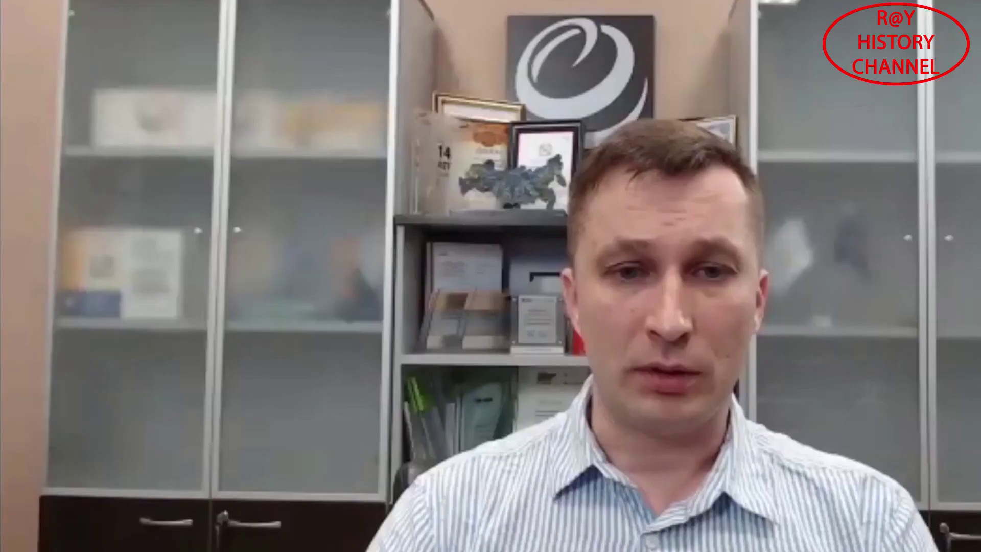